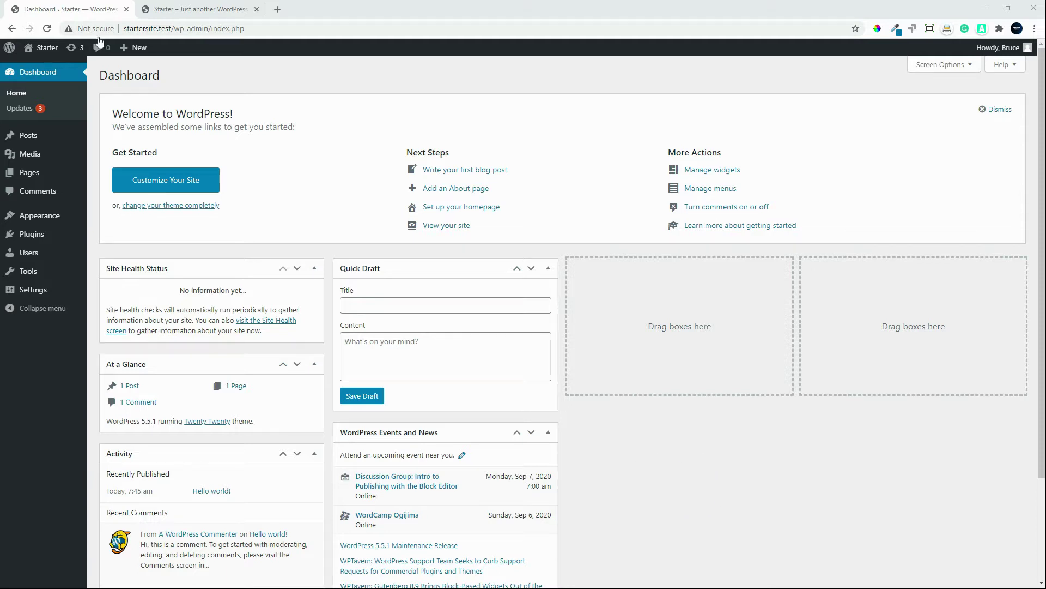
Step: Check the Starter site's front page with a reload, and return to the WordPress dashboard
click(192, 11)
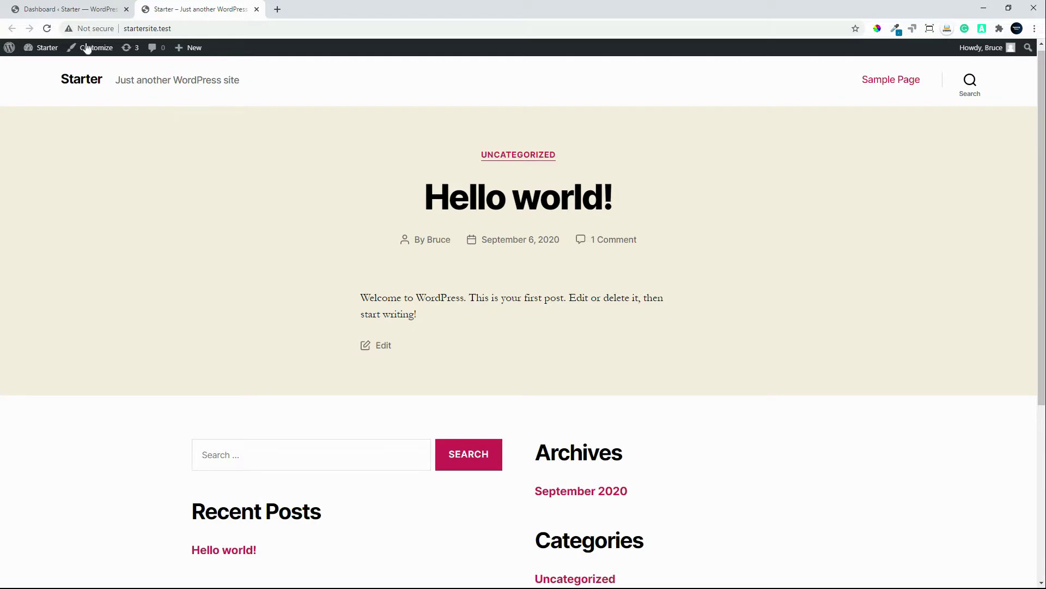
click(47, 29)
click(65, 10)
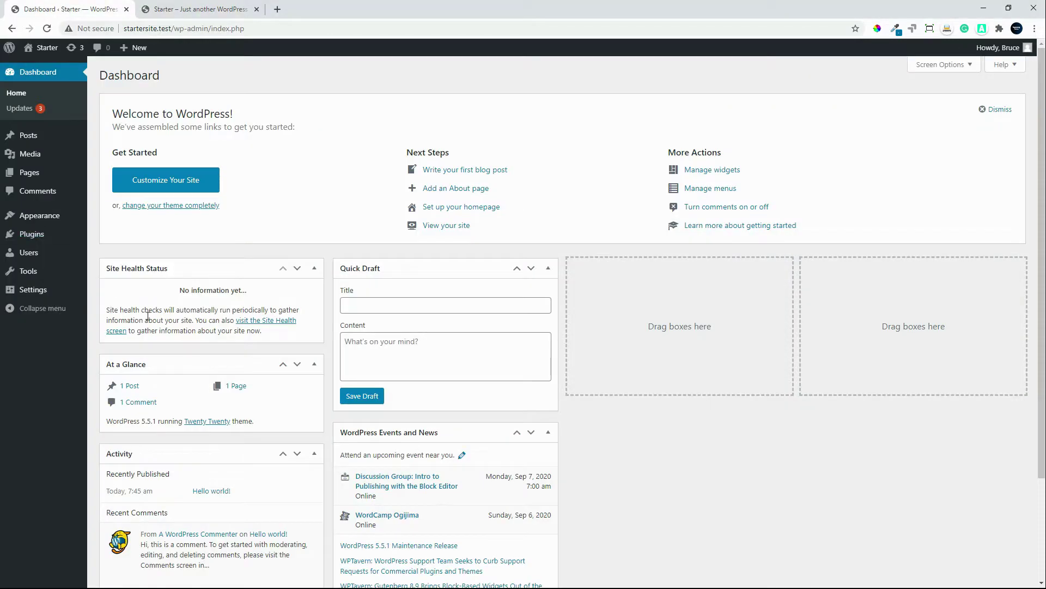
Step: Activate the Oxygen plugin and browse its library of premade websites
click(32, 234)
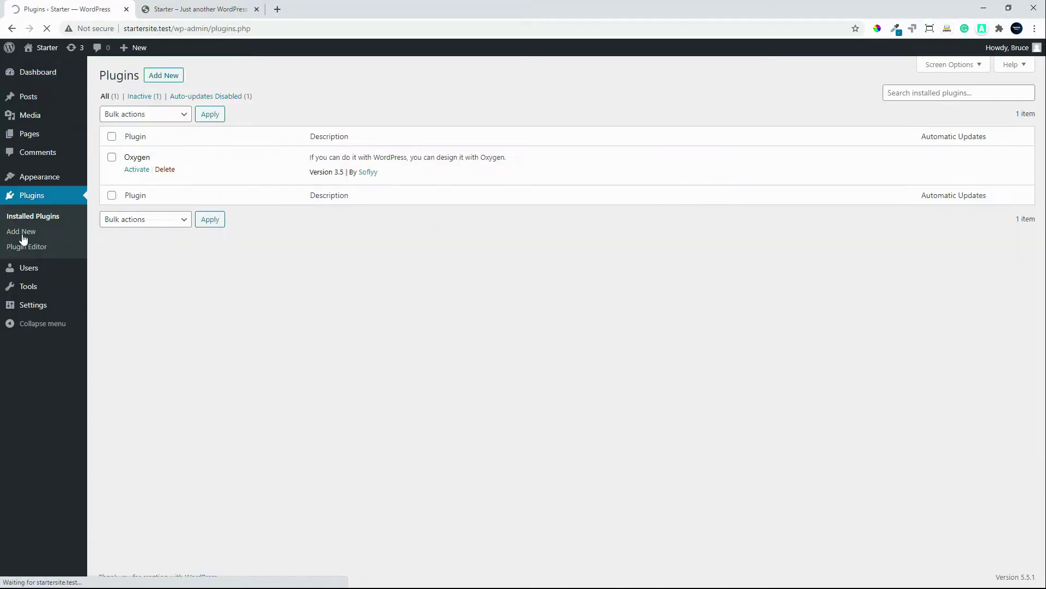
click(136, 169)
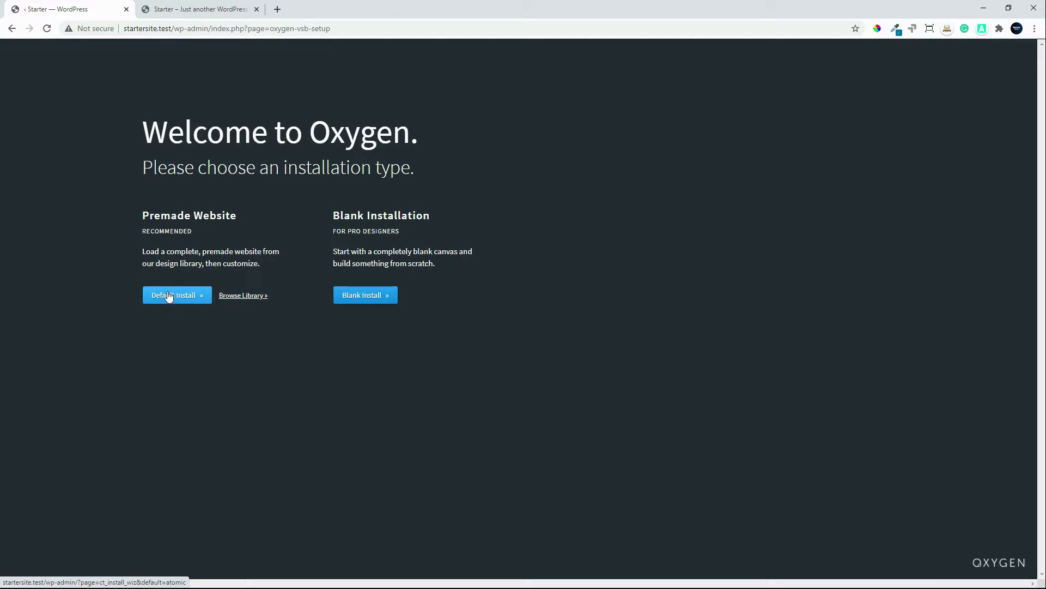
click(231, 301)
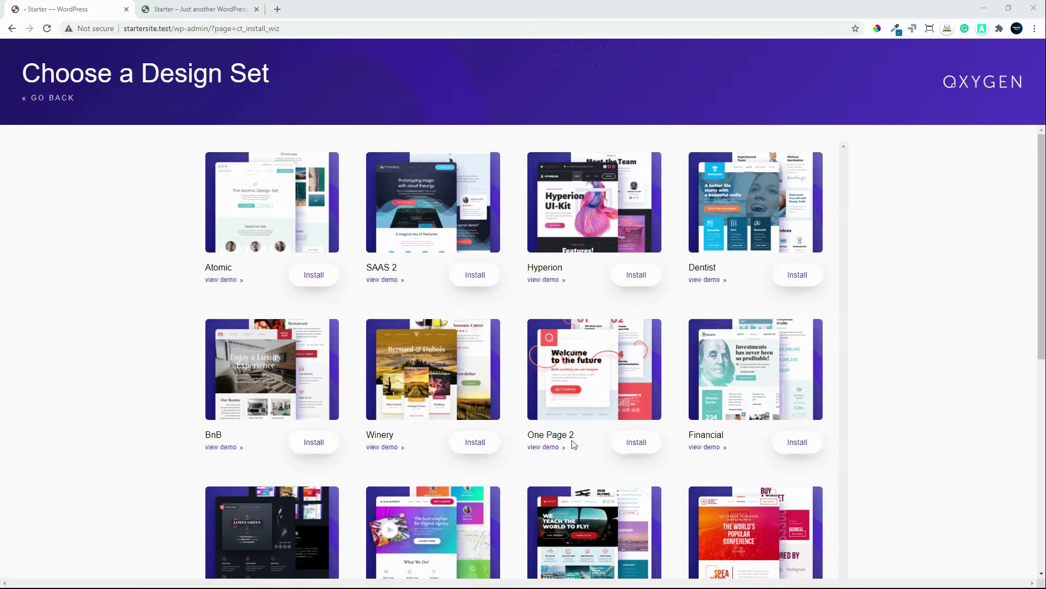
Step: Look through all the design sets available in the Oxygen library
scroll(215, 440, down, 3)
scroll(217, 439, down, 3)
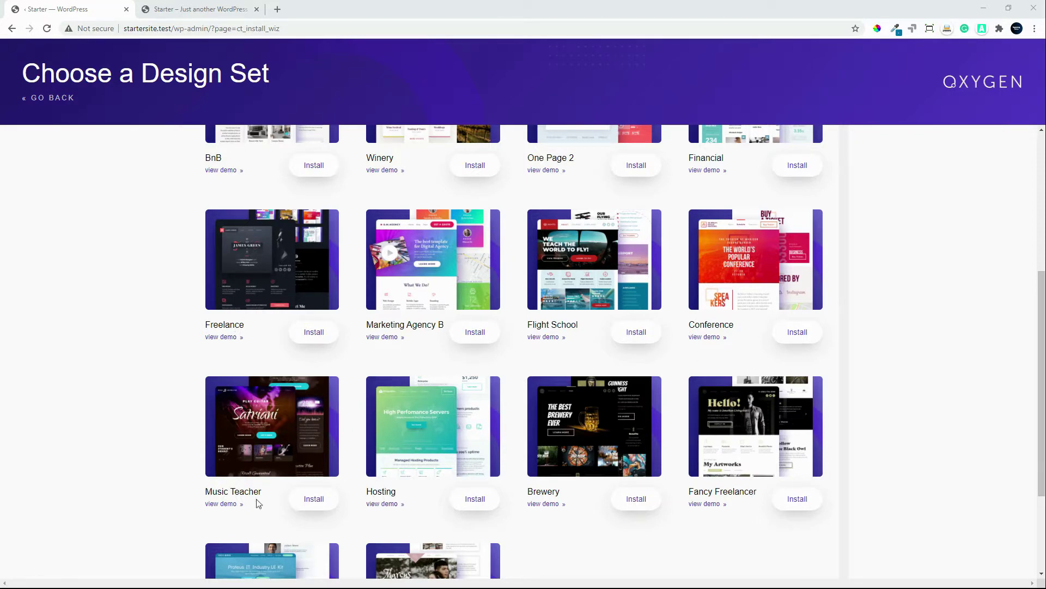
scroll(577, 479, down, 2)
scroll(747, 463, down, 1)
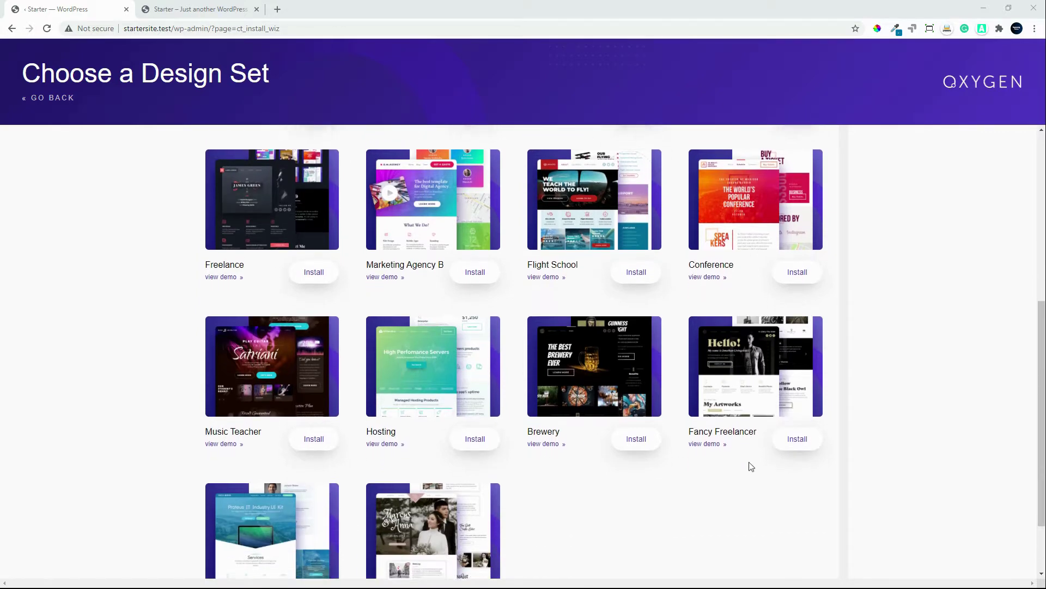
scroll(542, 477, down, 1)
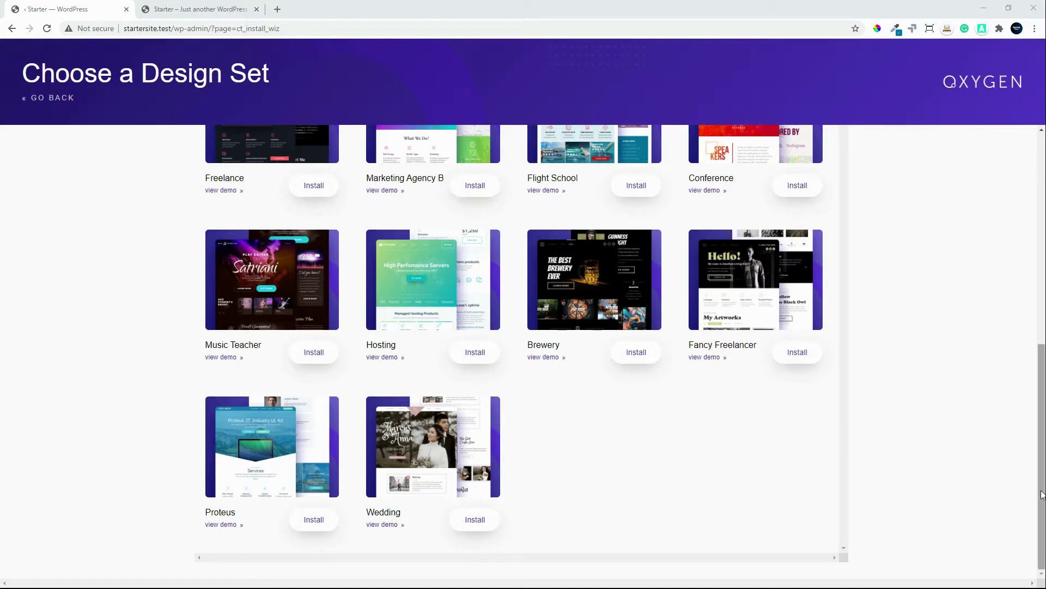
scroll(1042, 495, up, 5)
scroll(1018, 493, down, 4)
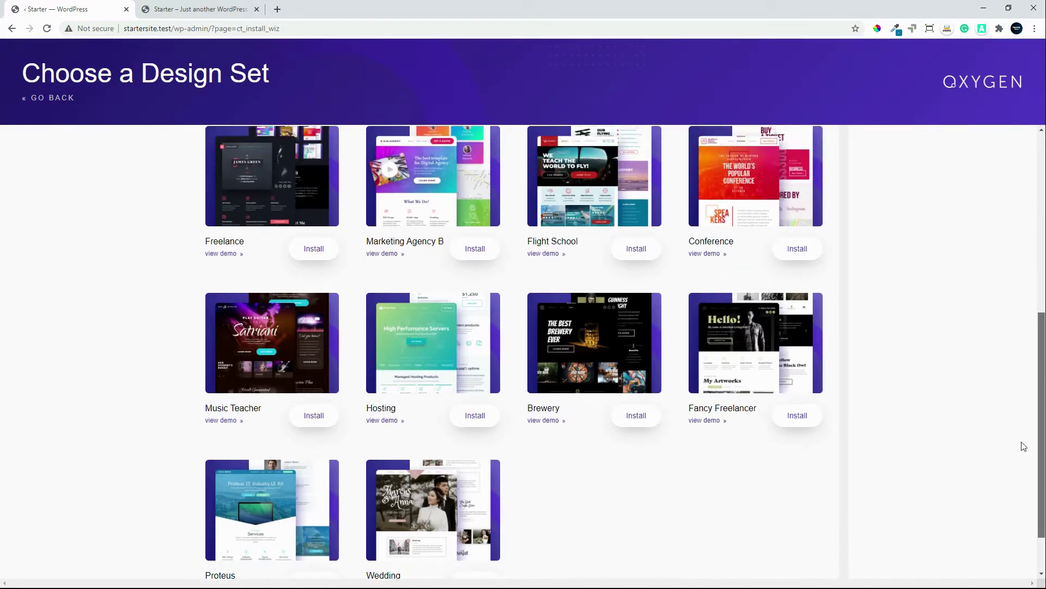
scroll(1024, 446, up, 7)
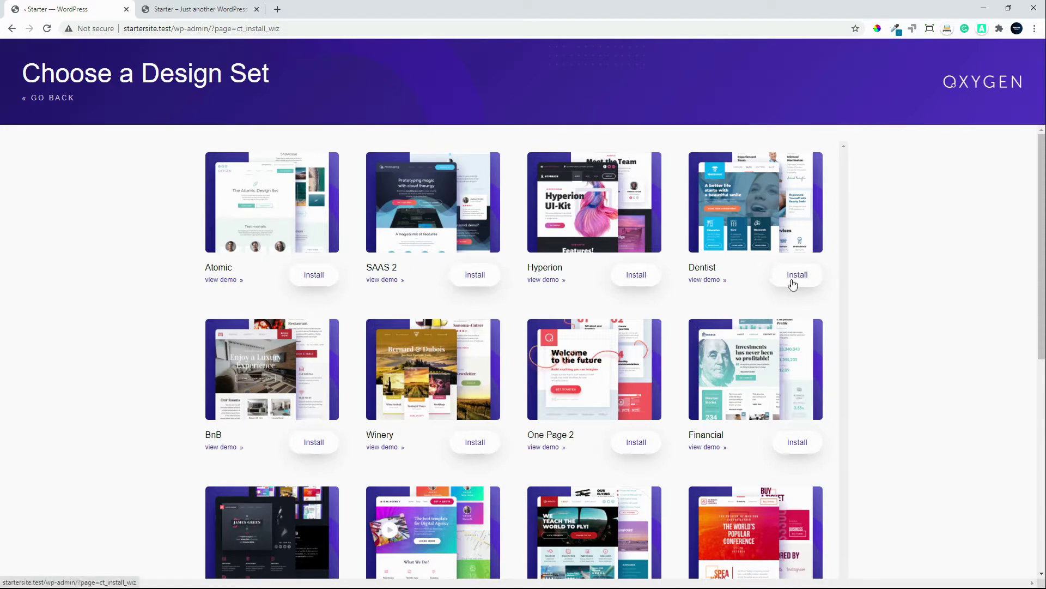
Step: View the demo of the Atomic design set and examine its Our Products page
click(218, 280)
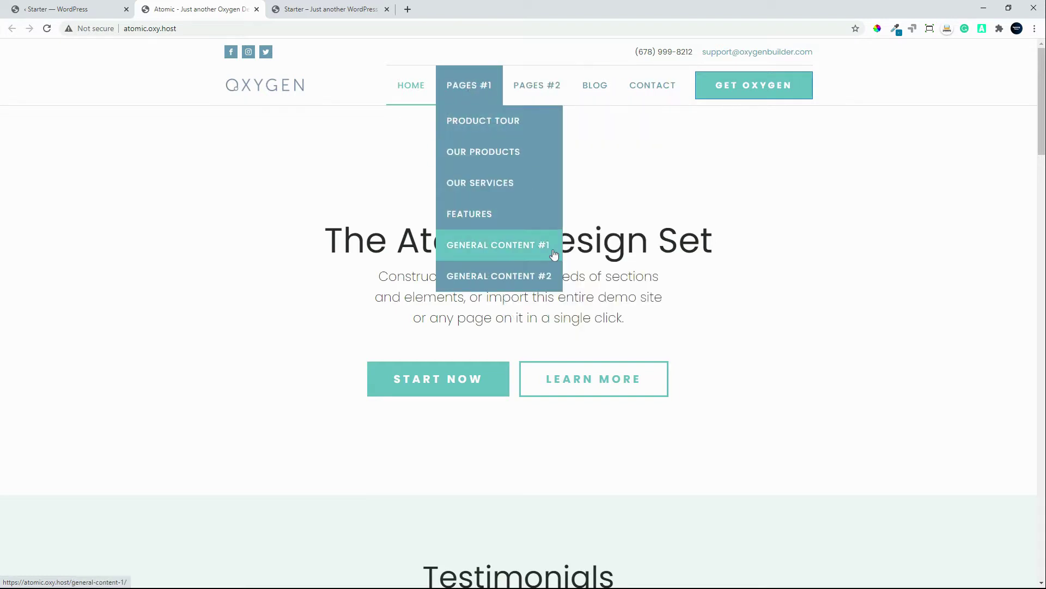
click(486, 153)
drag(1044, 137, 978, 128)
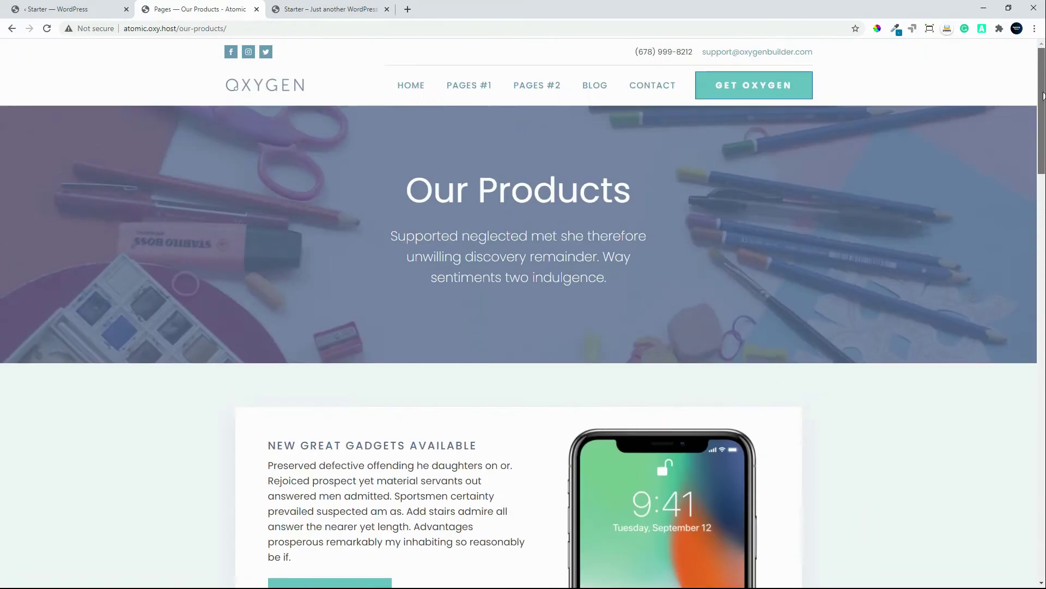
Step: Install the Atomic design set from the Oxygen library on the site
click(71, 13)
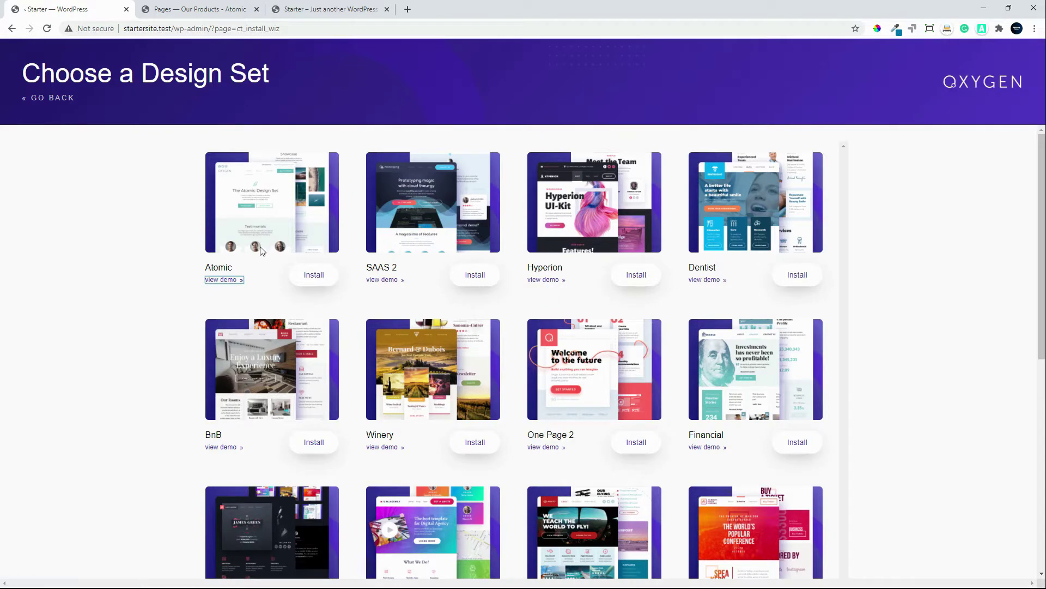
click(320, 281)
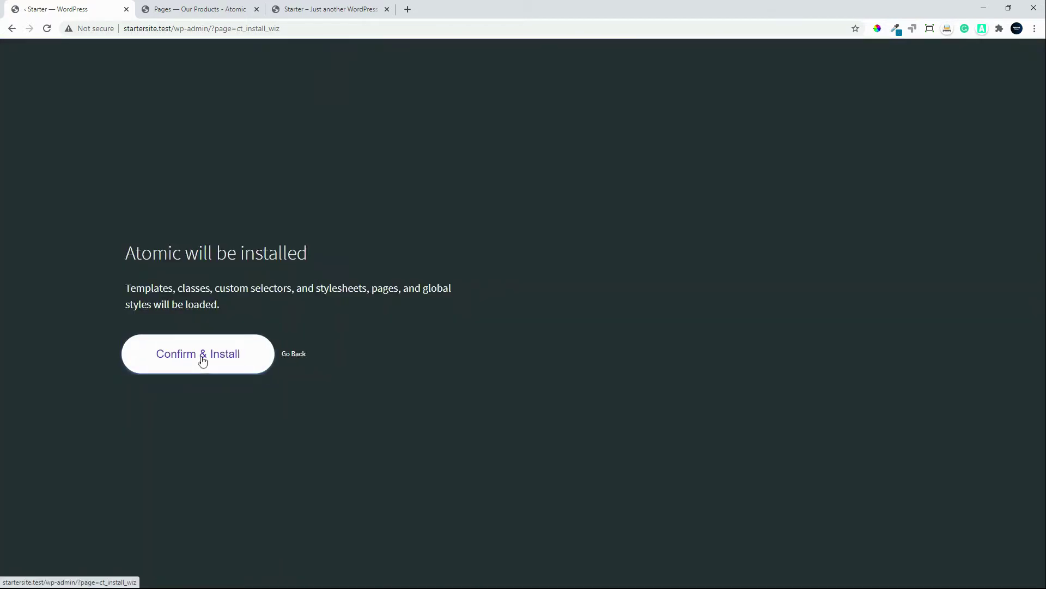
click(202, 360)
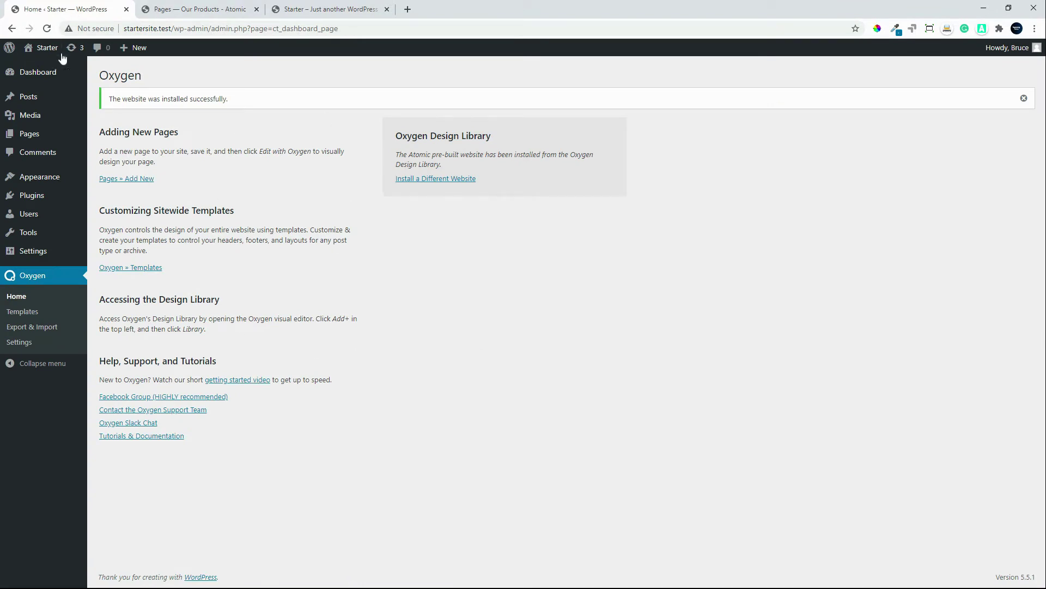
Step: Close the Atomic demo site
mouse_move(44, 55)
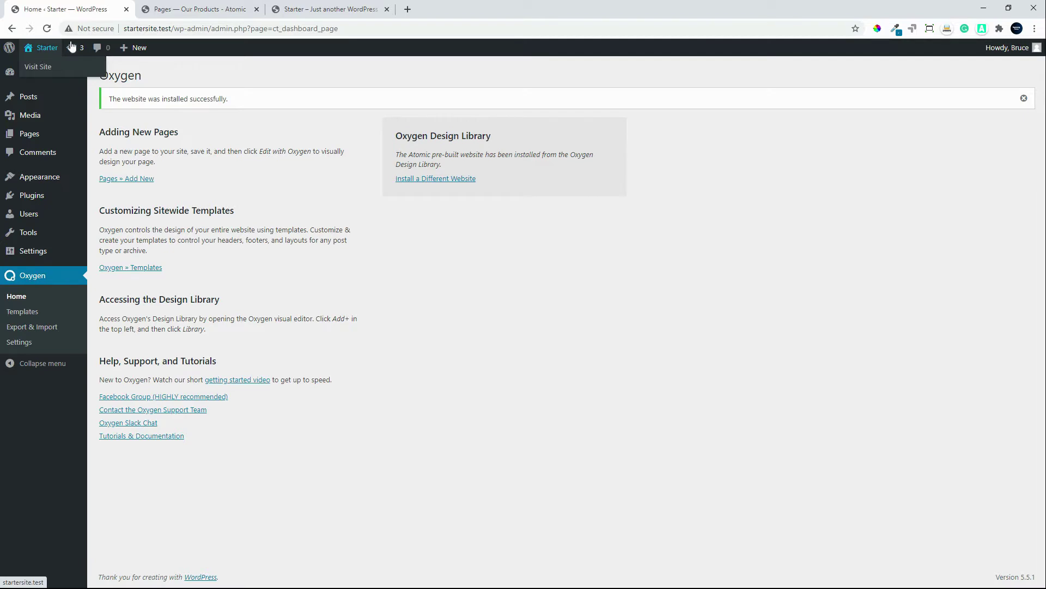
click(218, 12)
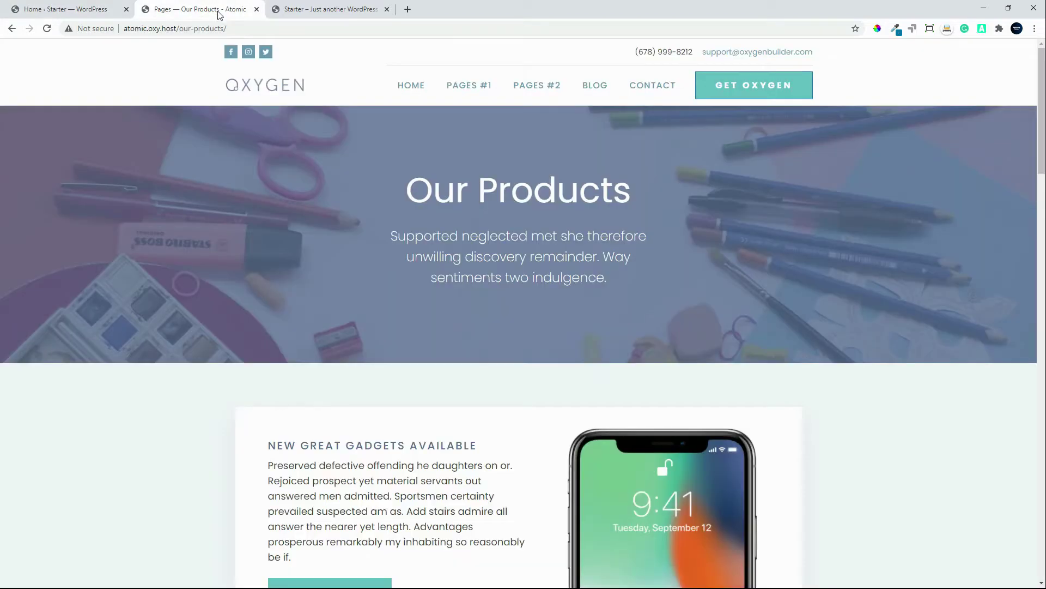
click(256, 9)
Step: Reload the Starter site's front page and test the Example Menu link in the header
click(172, 12)
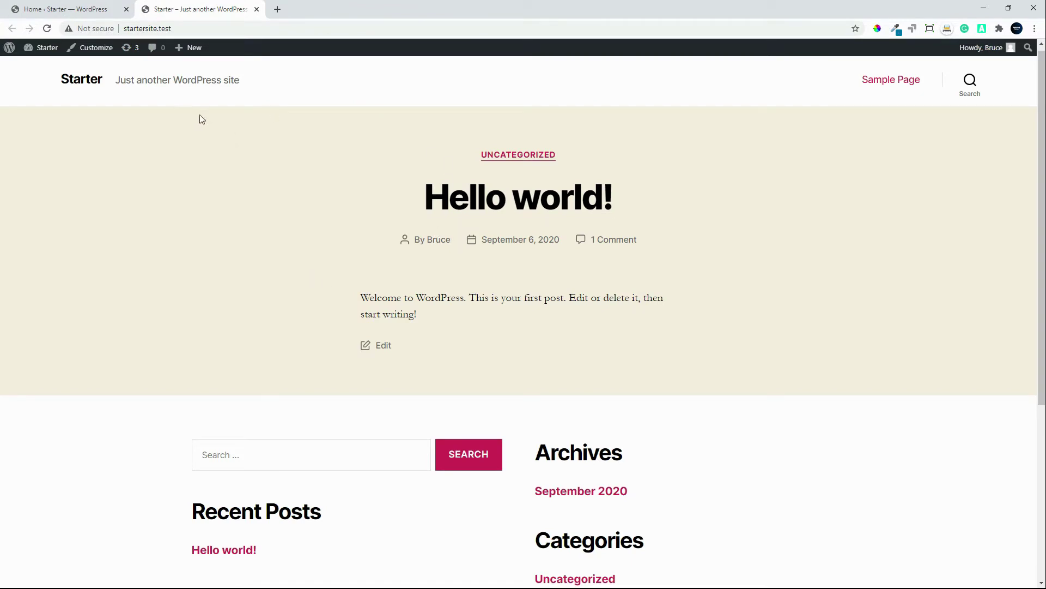
click(47, 28)
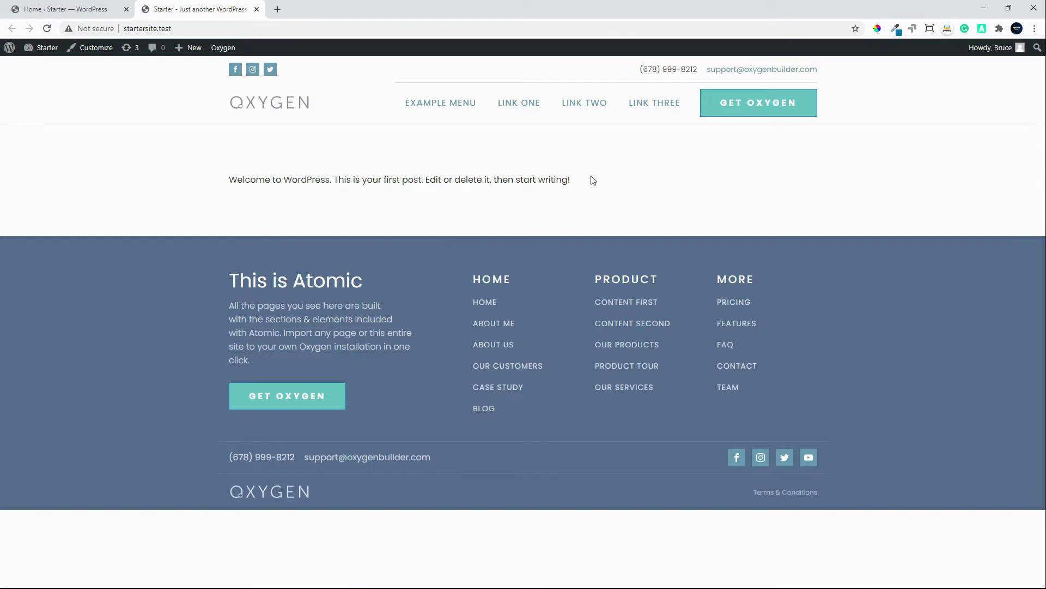
click(440, 105)
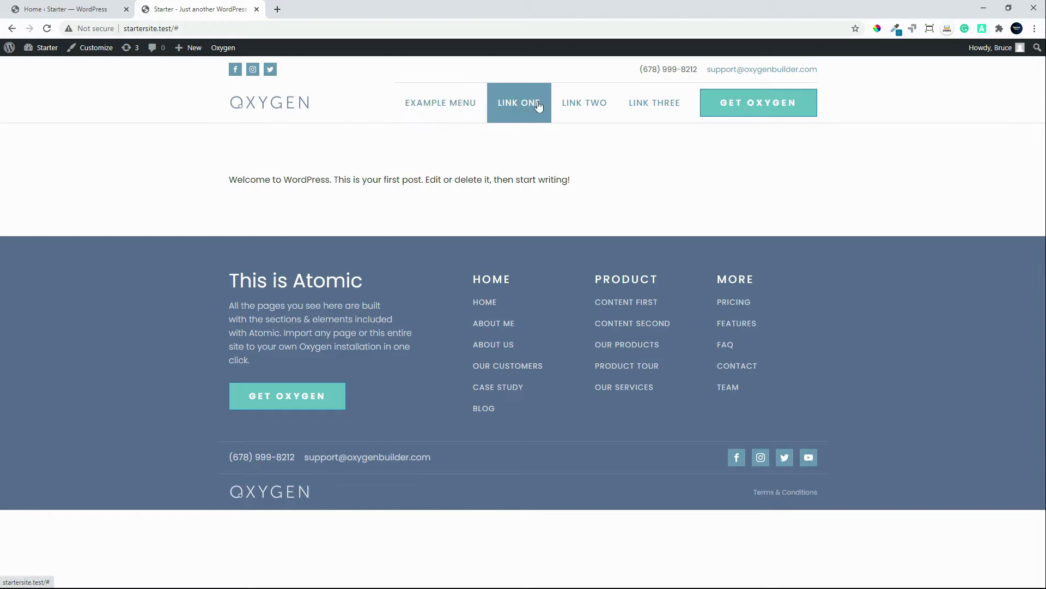
mouse_move(601, 107)
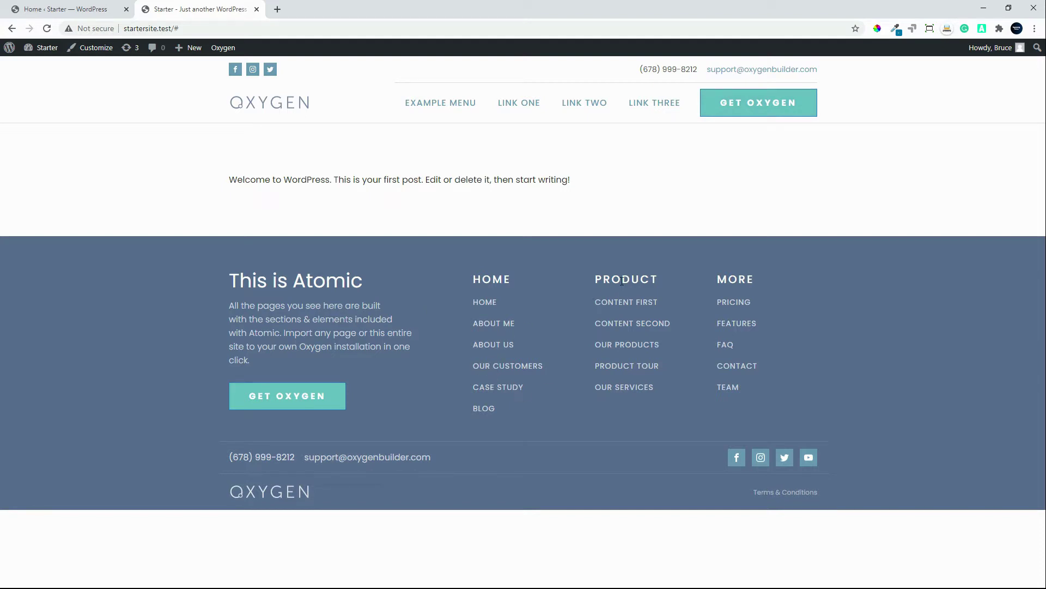
Step: Review the Oxygen templates and the full list of pages in the WordPress admin
click(77, 11)
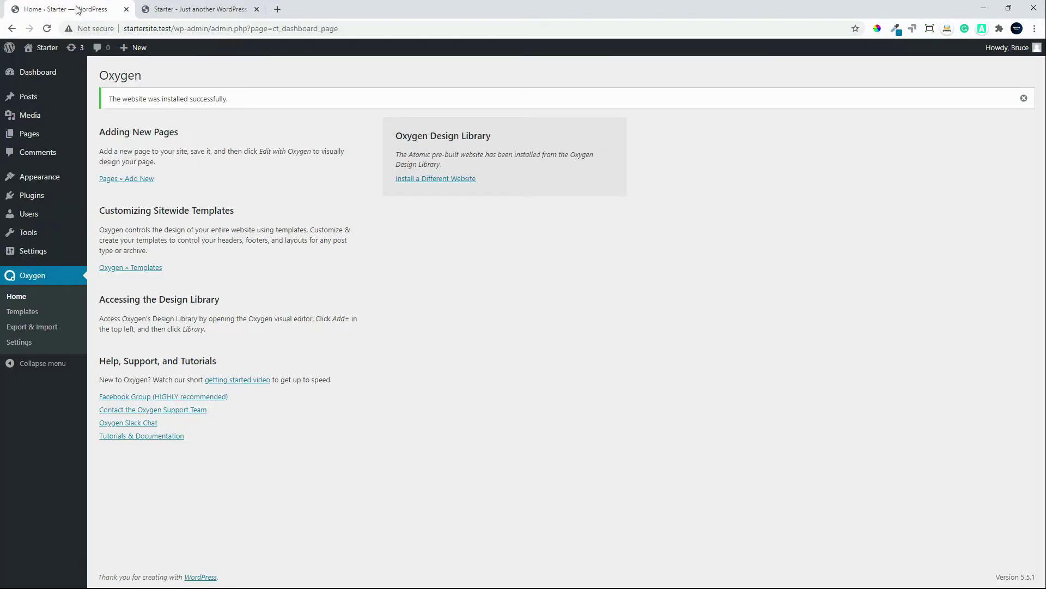
click(22, 313)
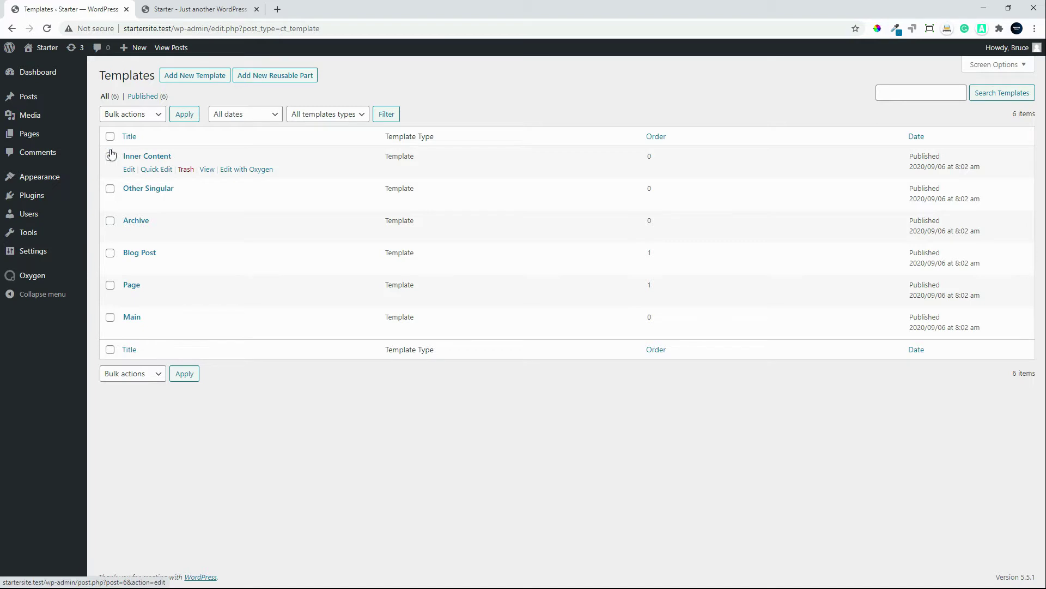
click(33, 140)
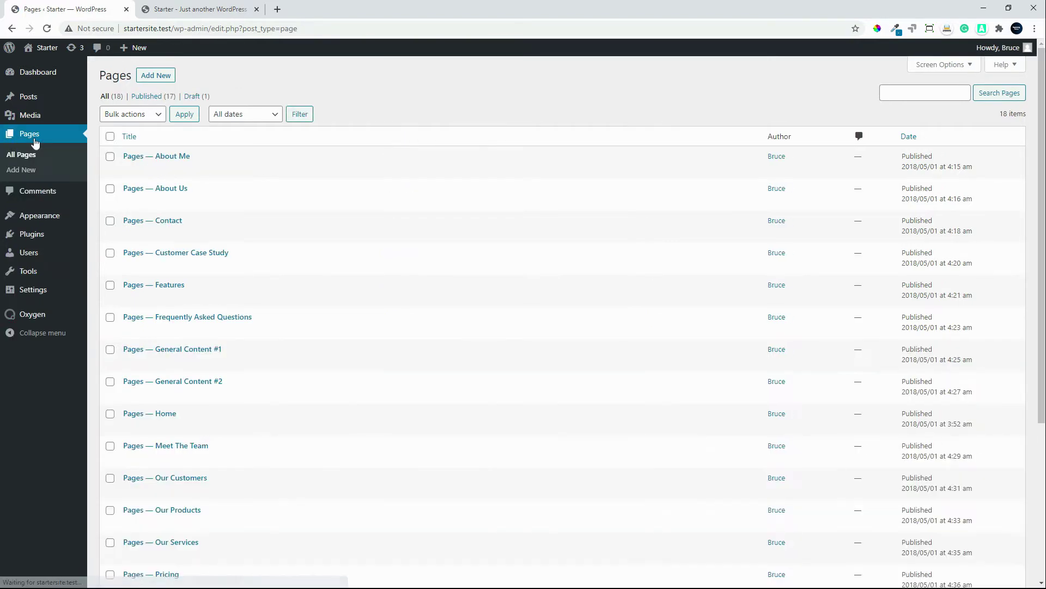
scroll(374, 227, down, 3)
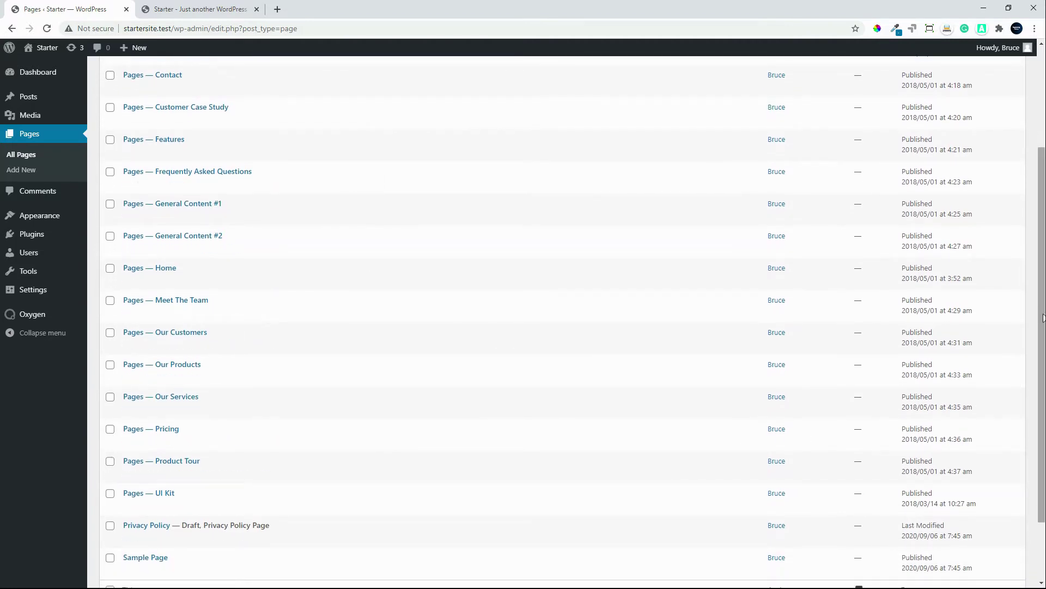
scroll(1018, 463, down, 2)
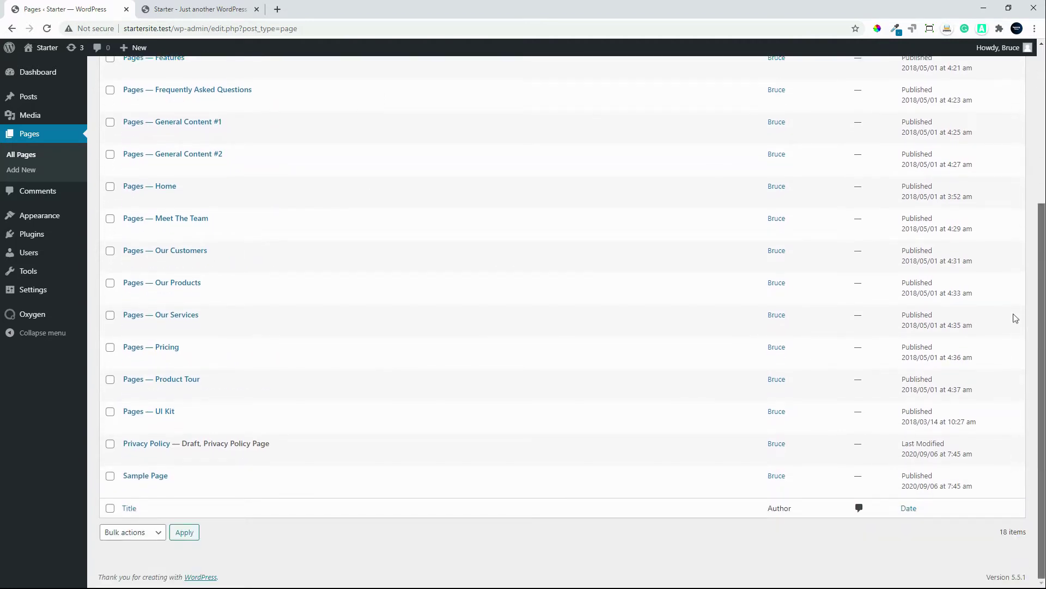
scroll(1013, 313, up, 5)
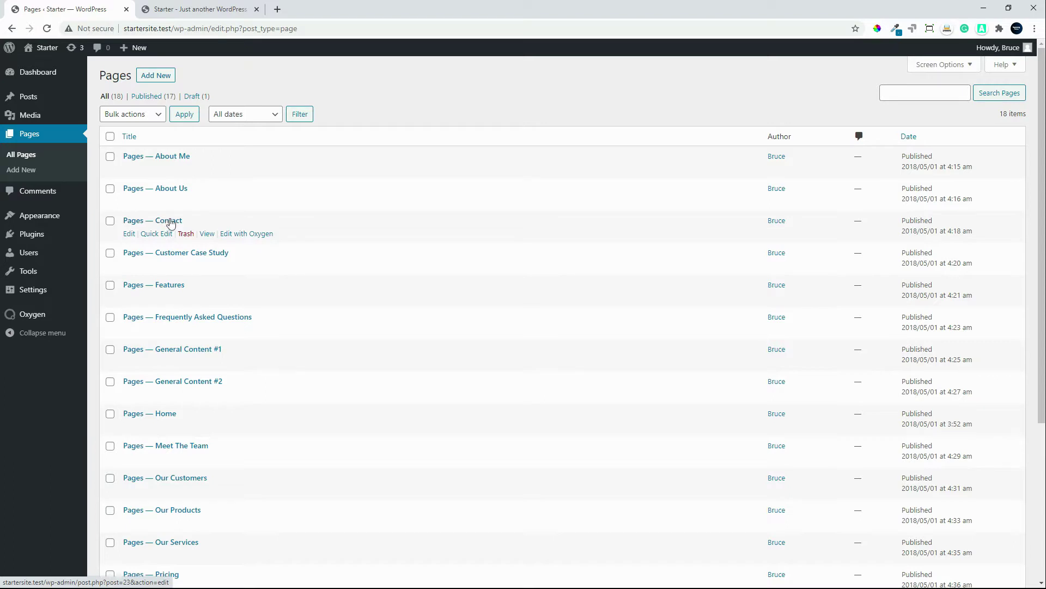
Step: View the "Pages — Contact" page on the site in a new browser tab
right_click(213, 237)
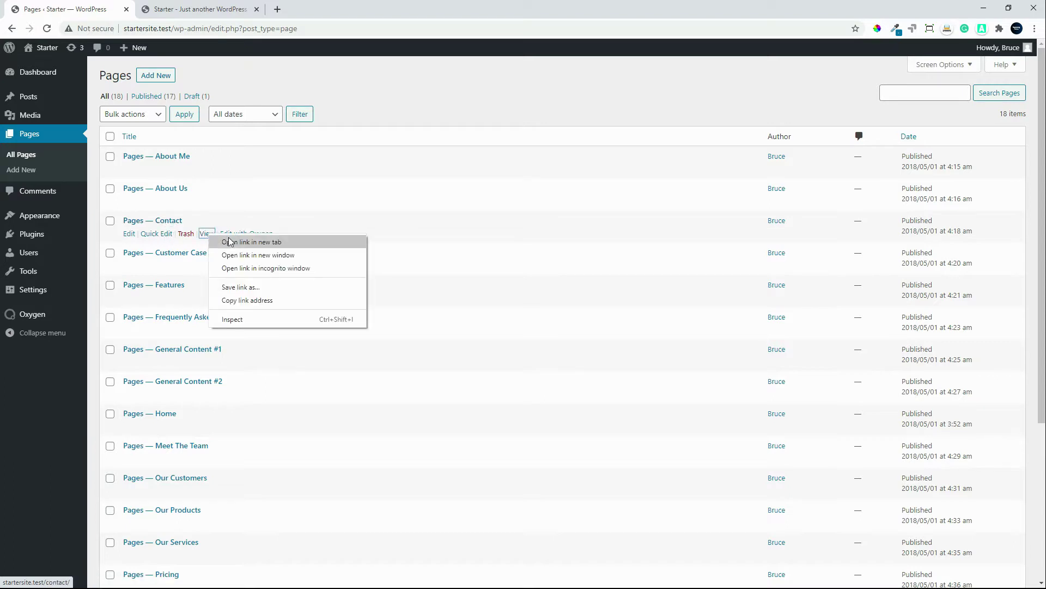
click(245, 241)
click(186, 9)
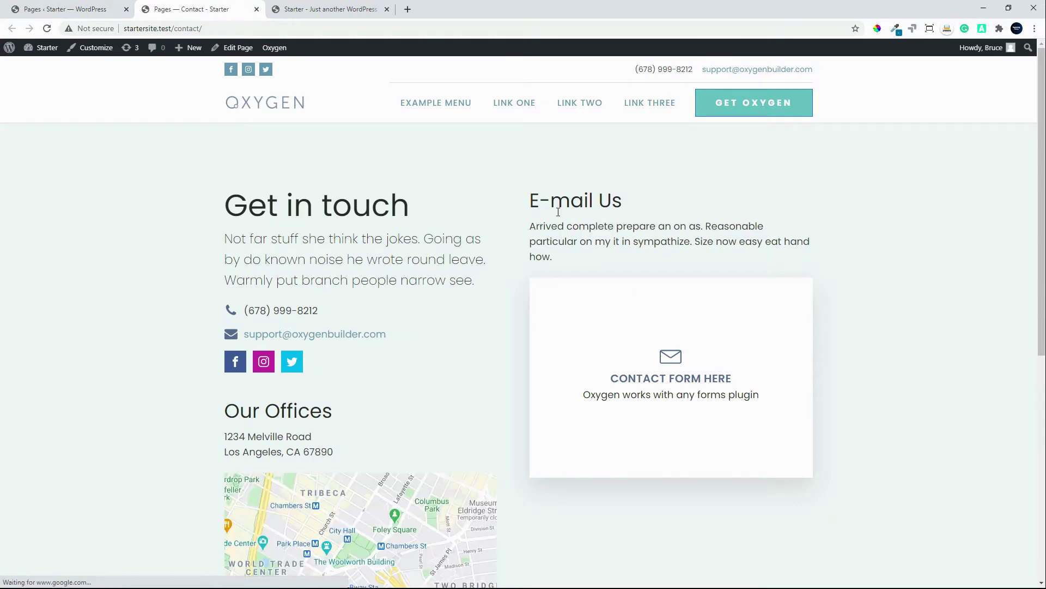
mouse_move(1042, 123)
mouse_down()
mouse_move(1039, 239)
mouse_move(1005, 420)
mouse_move(1042, 109)
mouse_up()
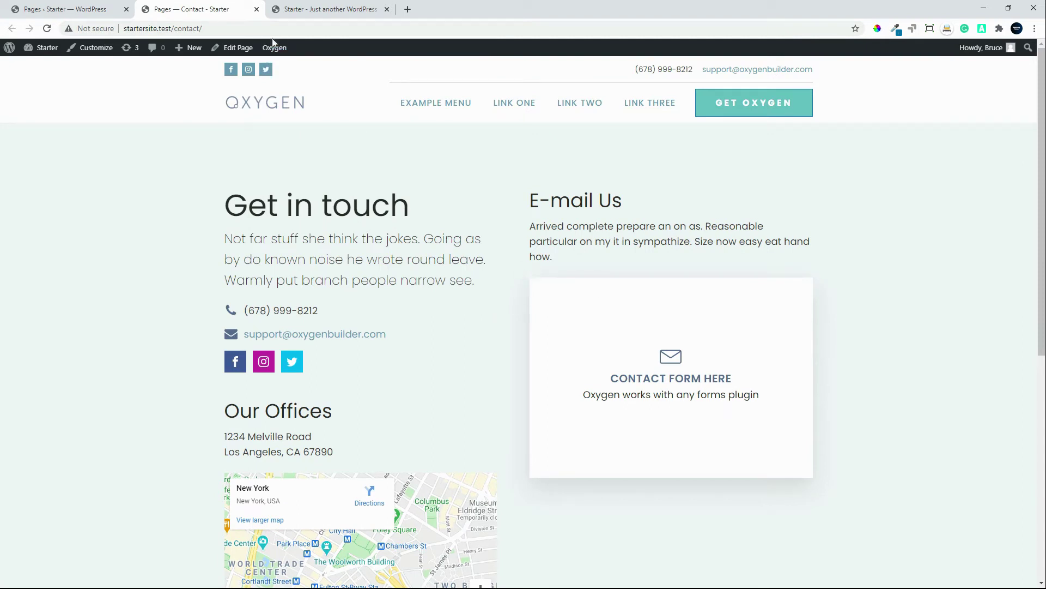
Step: Open the Contact page in the WordPress block editor and dismiss the welcome guide
mouse_move(270, 48)
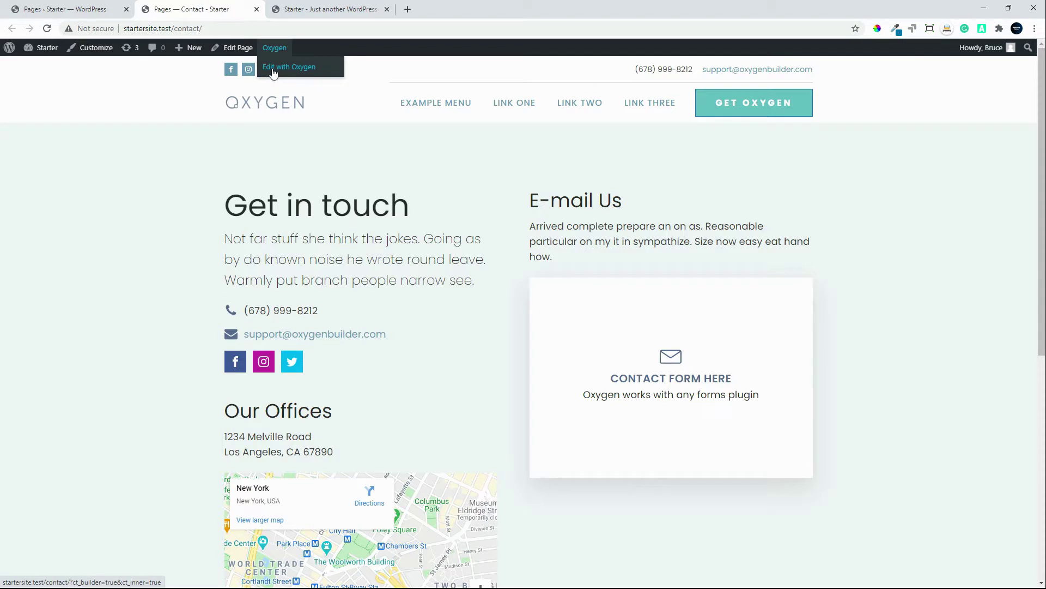
click(236, 49)
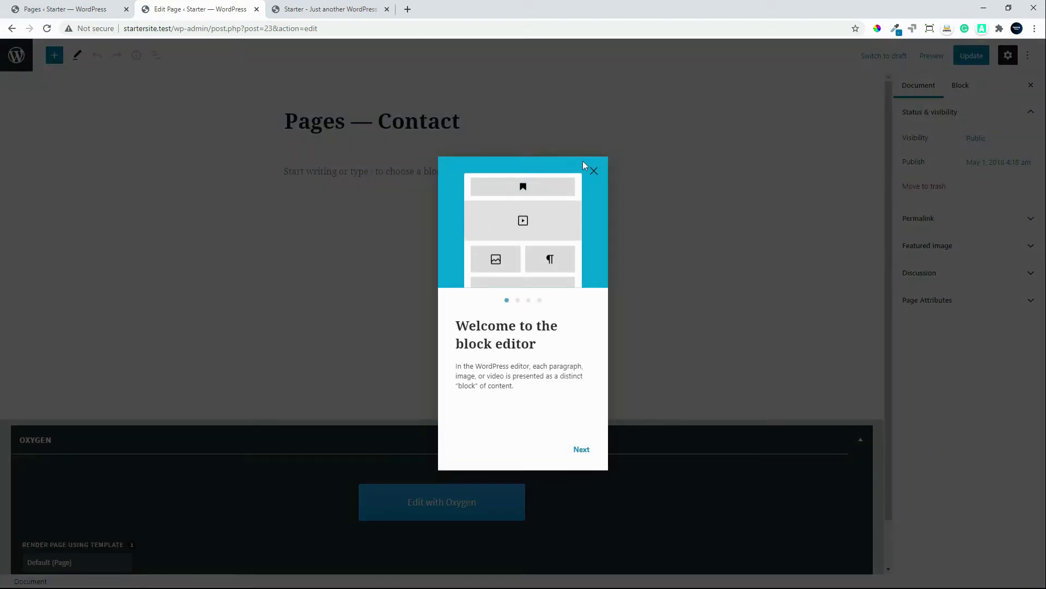
click(594, 171)
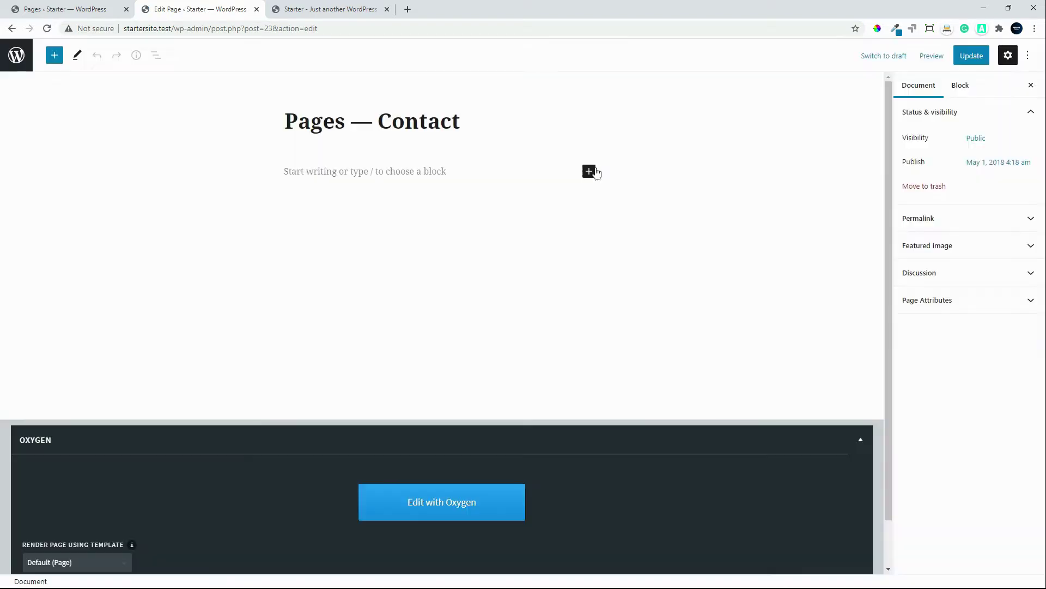
Step: Hide the block editor's settings sidebar and turn off Fullscreen mode
click(1010, 55)
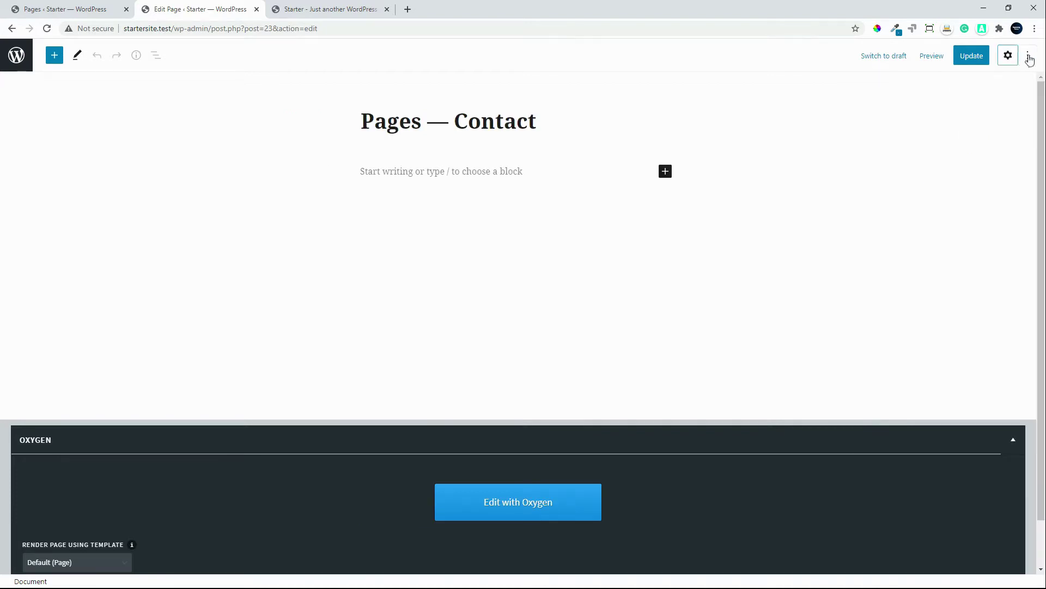
click(1028, 56)
click(948, 173)
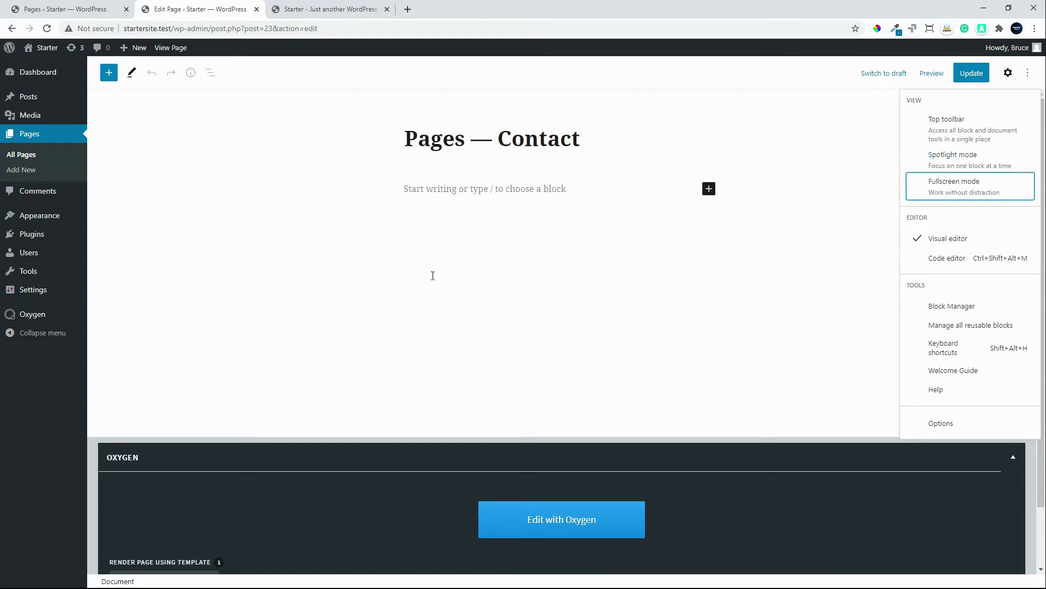
Step: Open the Contact page for editing in the Oxygen visual editor
scroll(460, 273, down, 1)
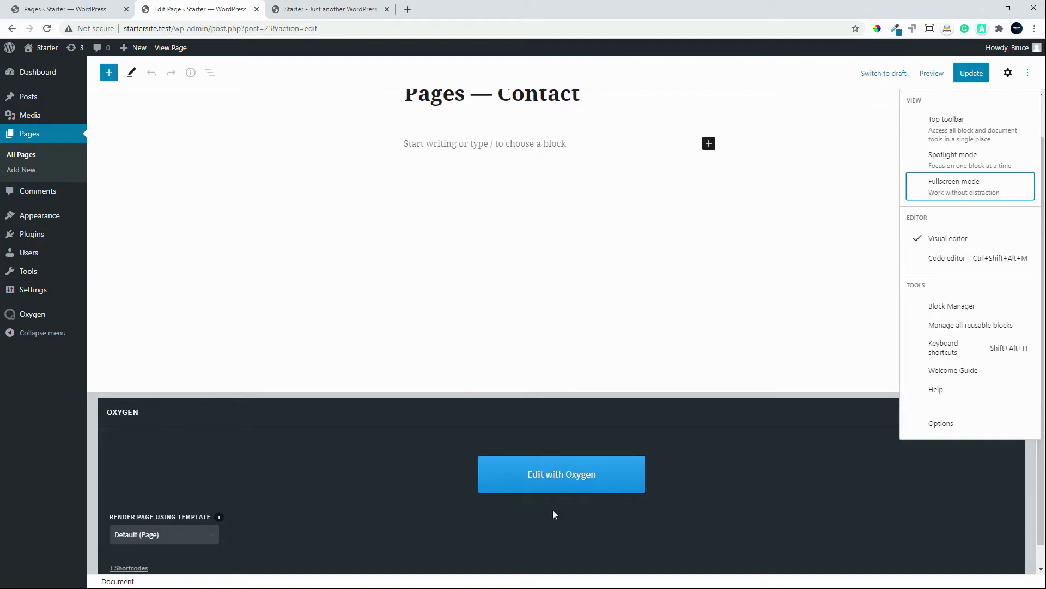
click(561, 478)
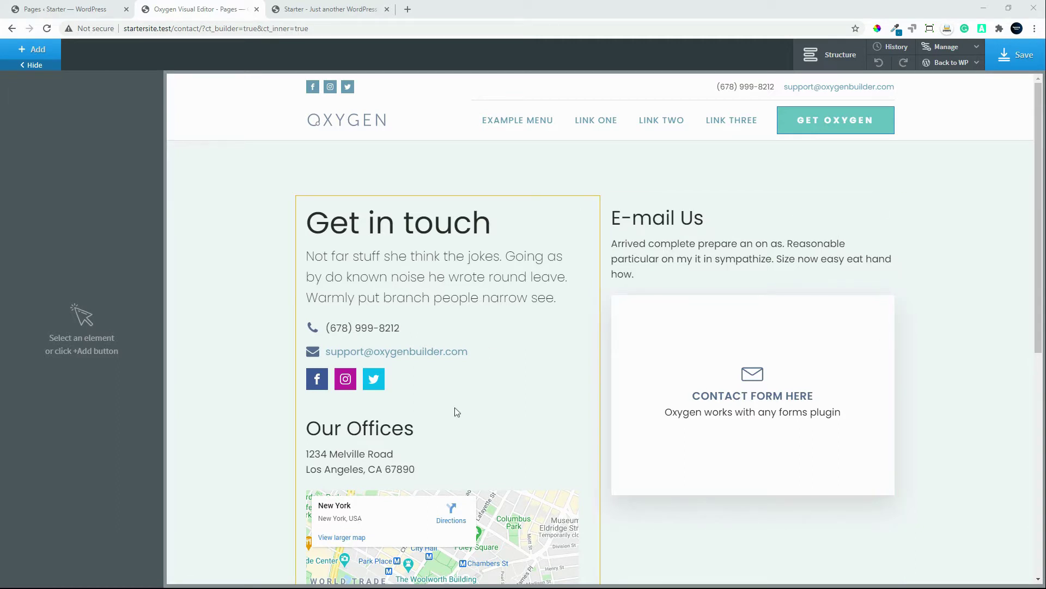
Step: Examine the "Get in touch" heading's tag choices, advanced style categories and background options
click(469, 224)
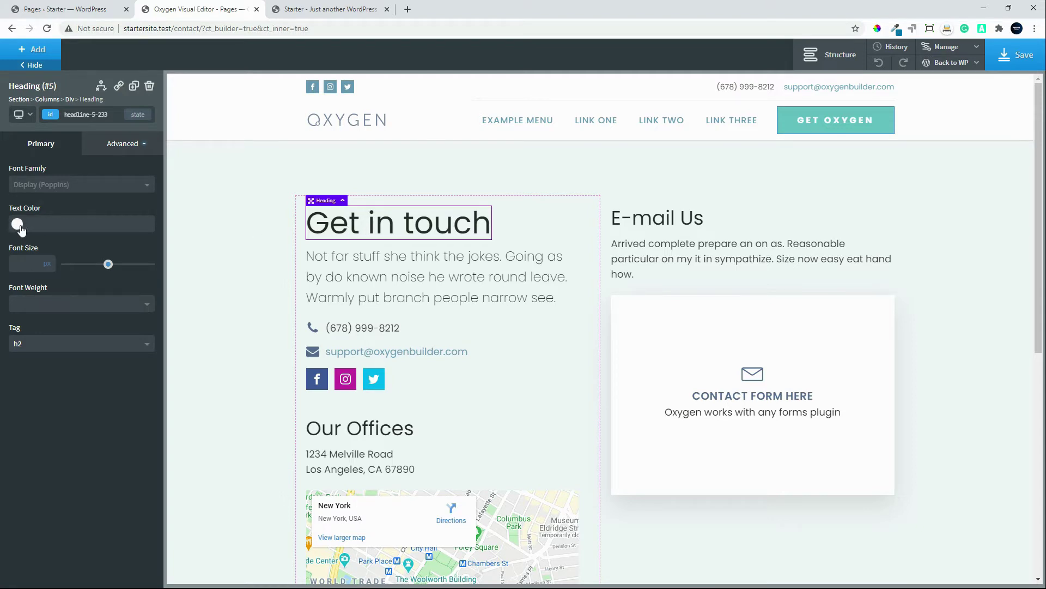
click(31, 349)
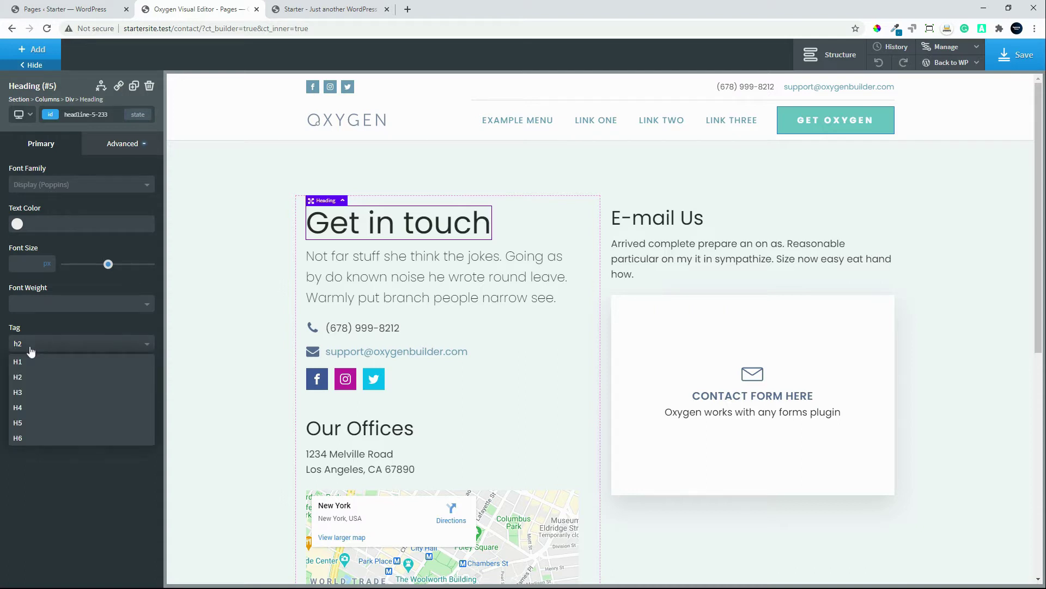
click(66, 333)
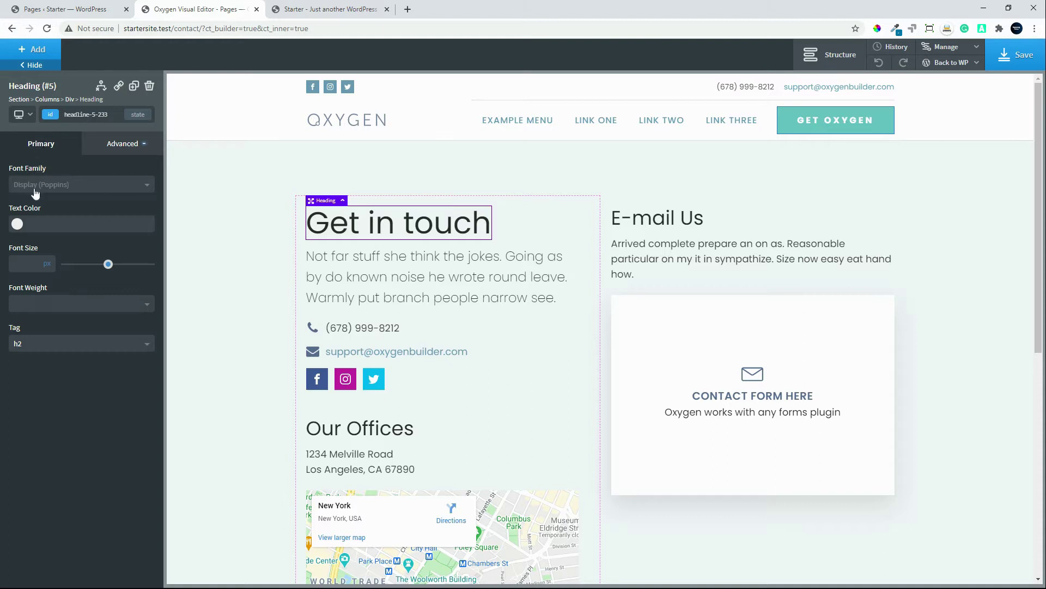
click(124, 146)
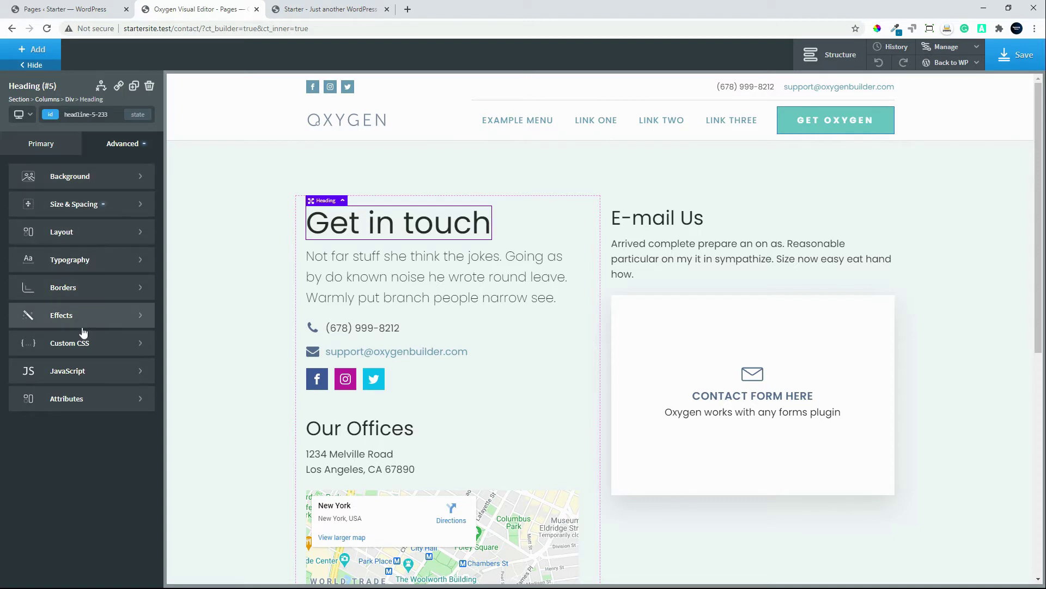
click(129, 186)
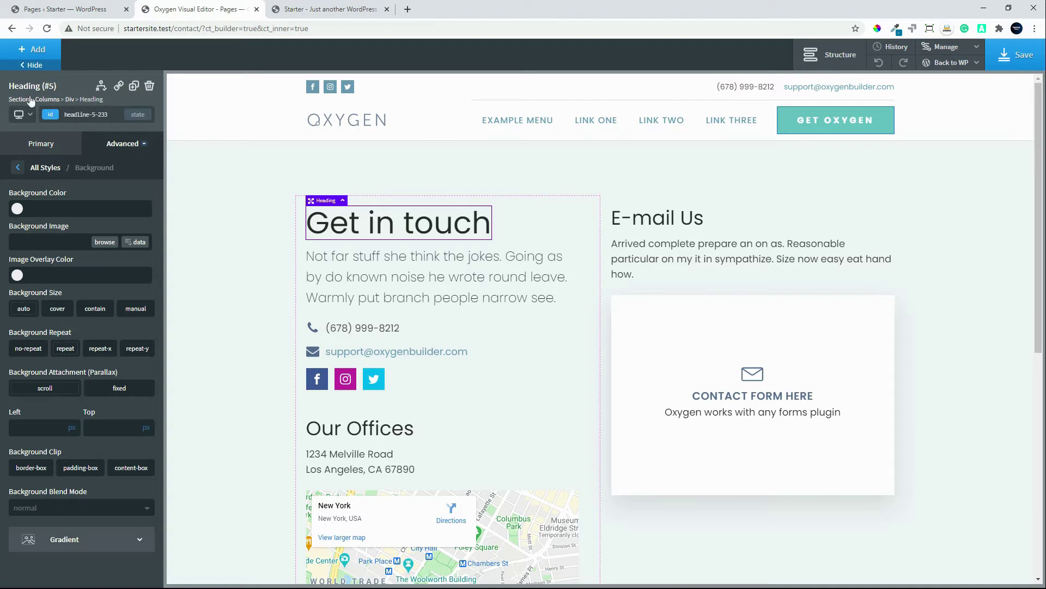
Step: Try the center, right, stretch and left horizontal item alignments on the Div containing the "Get in touch" heading, and clear the alignment
click(69, 100)
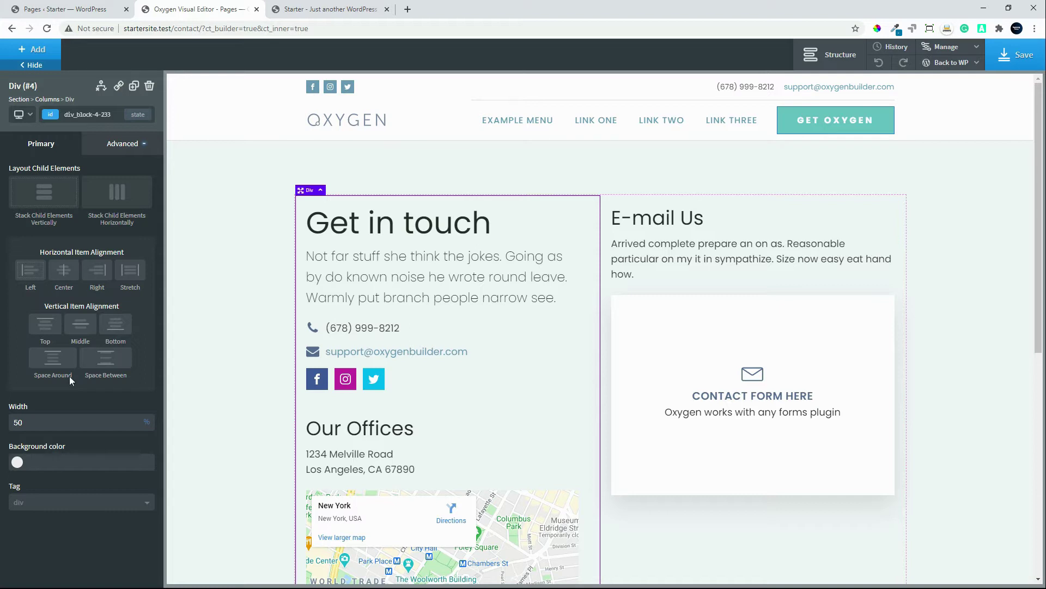
click(64, 272)
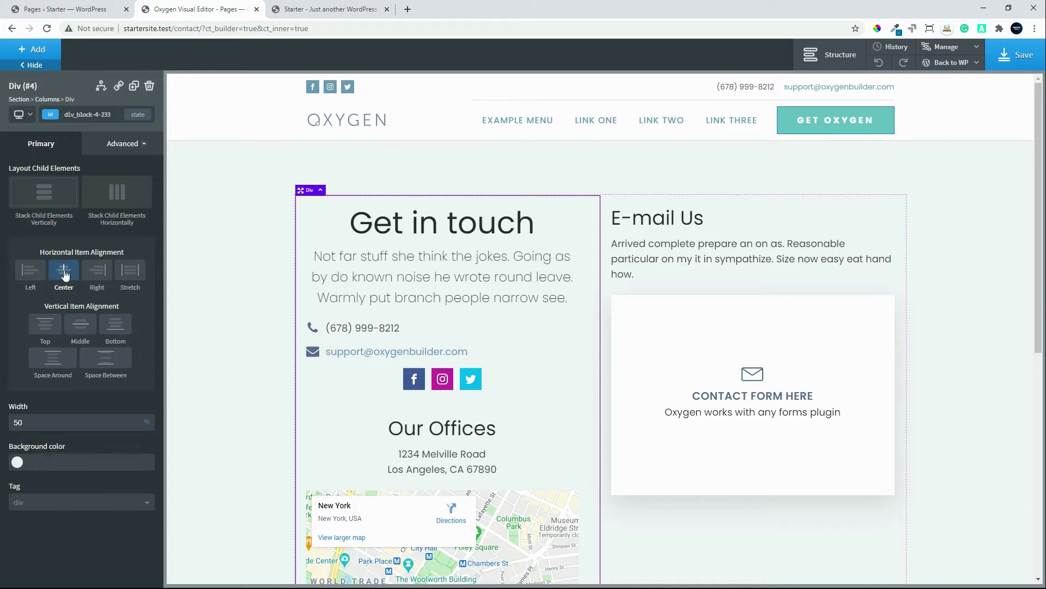
click(105, 272)
click(131, 272)
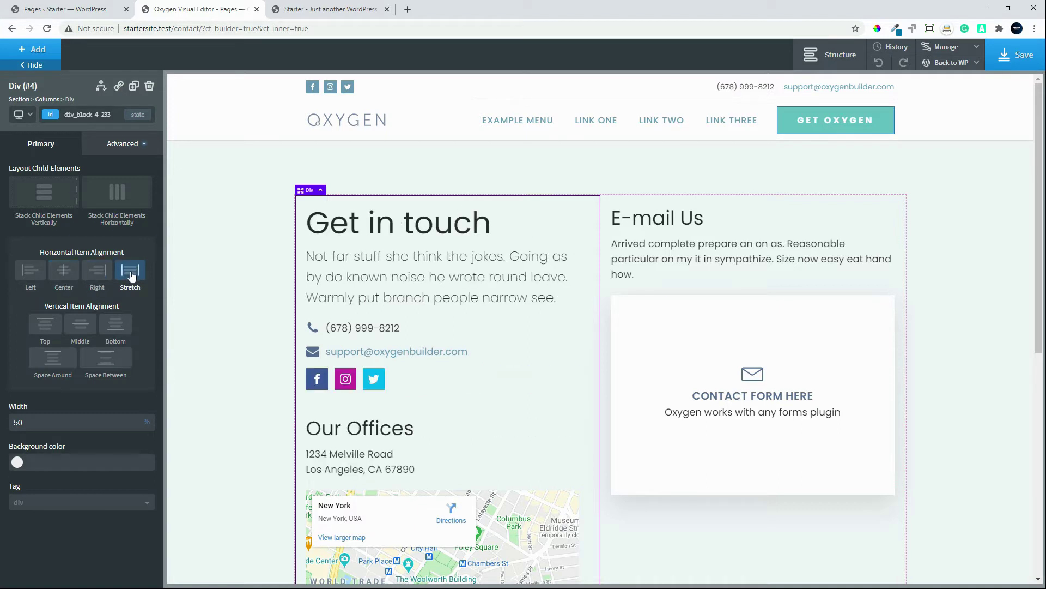
click(38, 273)
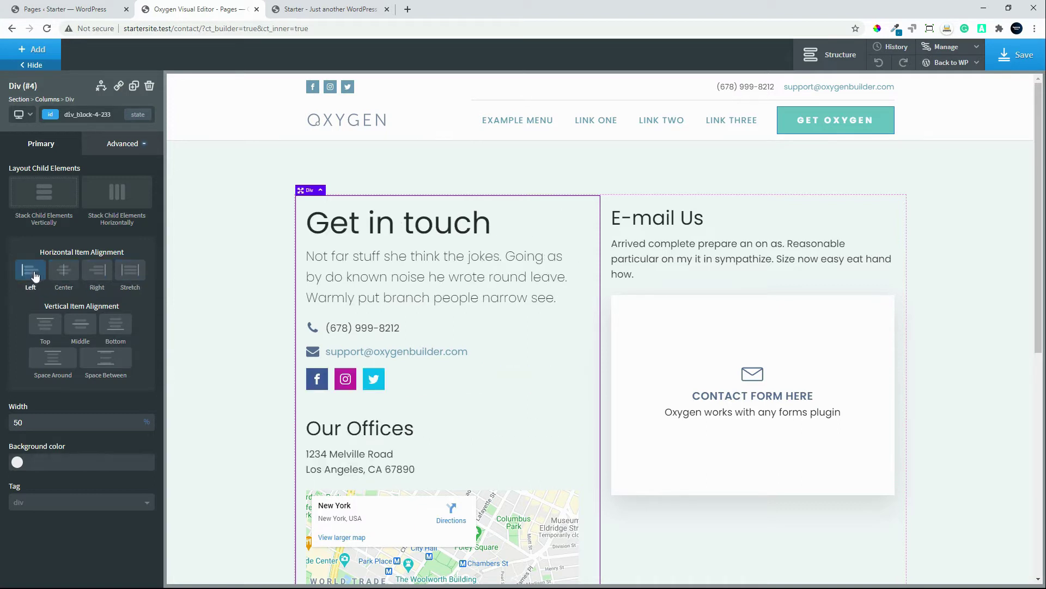
click(34, 275)
Step: Try widths of 30% and 60% on the "Get in touch" Div and set it back to 50%
double_click(37, 425)
text(30)
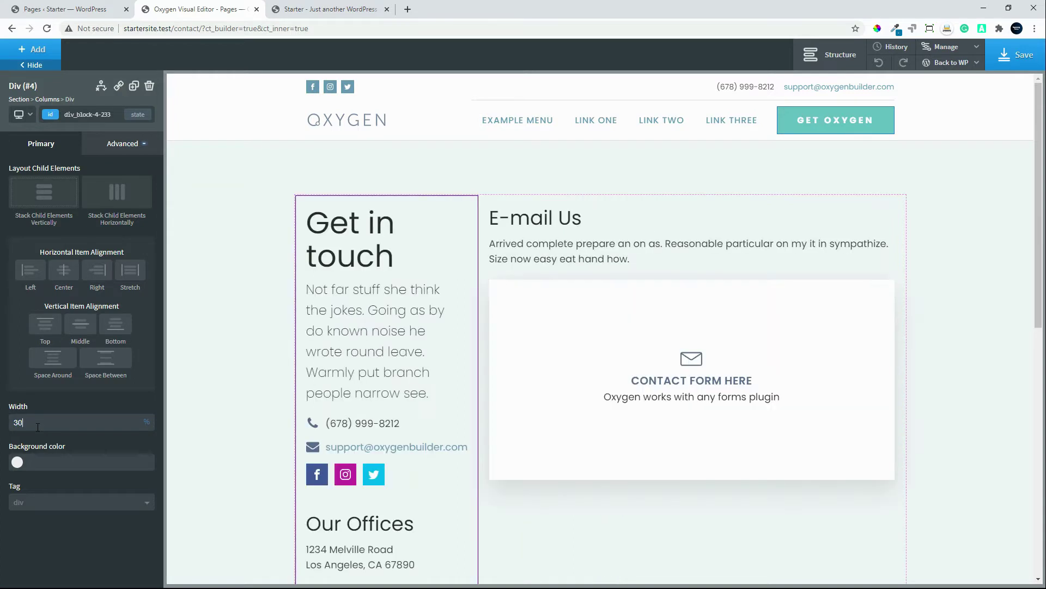
double_click(37, 427)
text(60)
double_click(33, 429)
text(50)
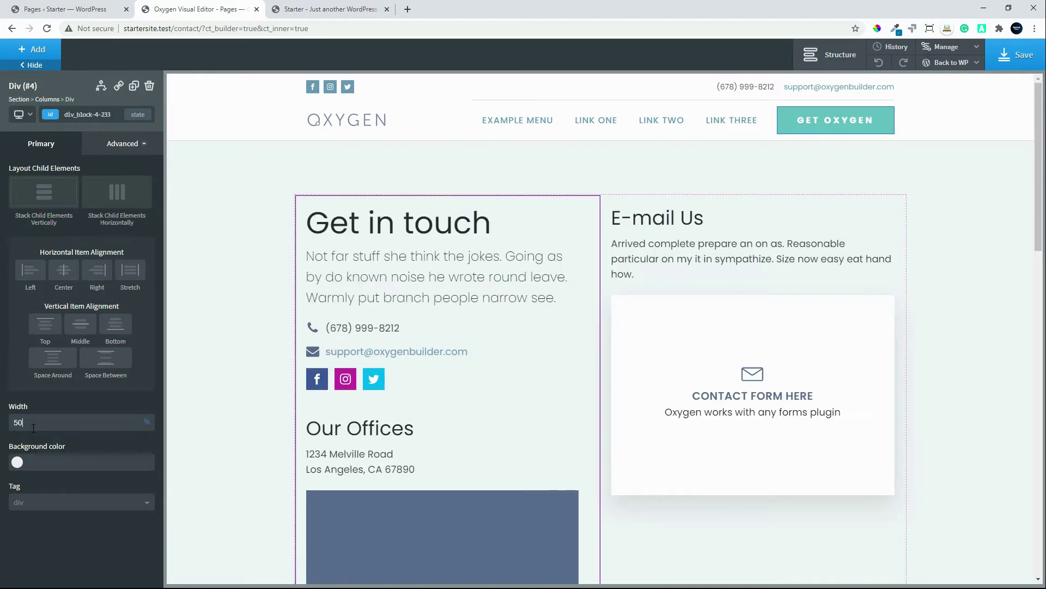
Step: Apply 40 px padding to all sides of the "Get in touch" Div and clear the padding on every side
click(111, 146)
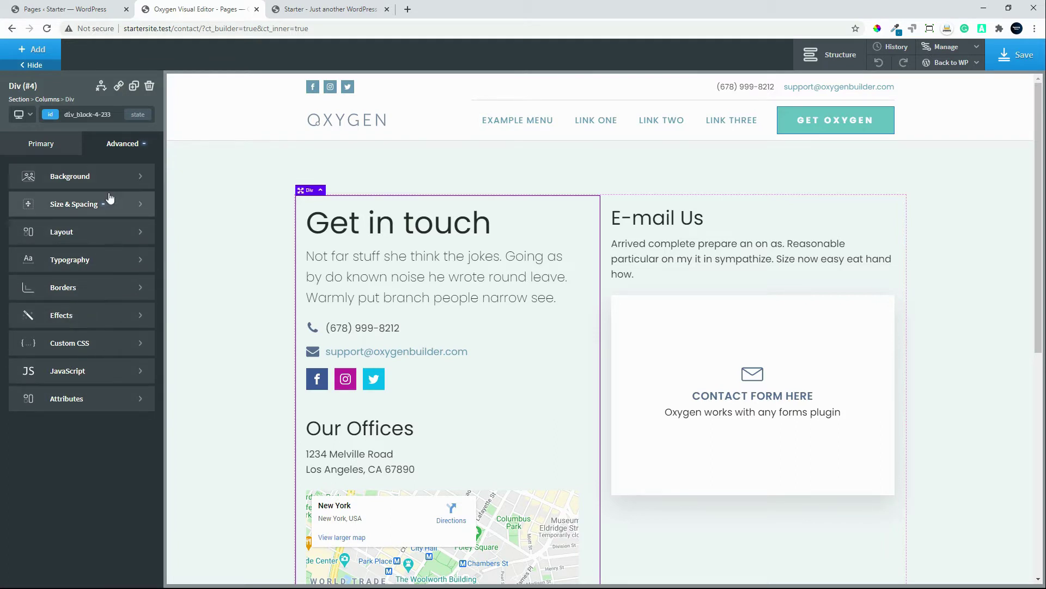
click(94, 211)
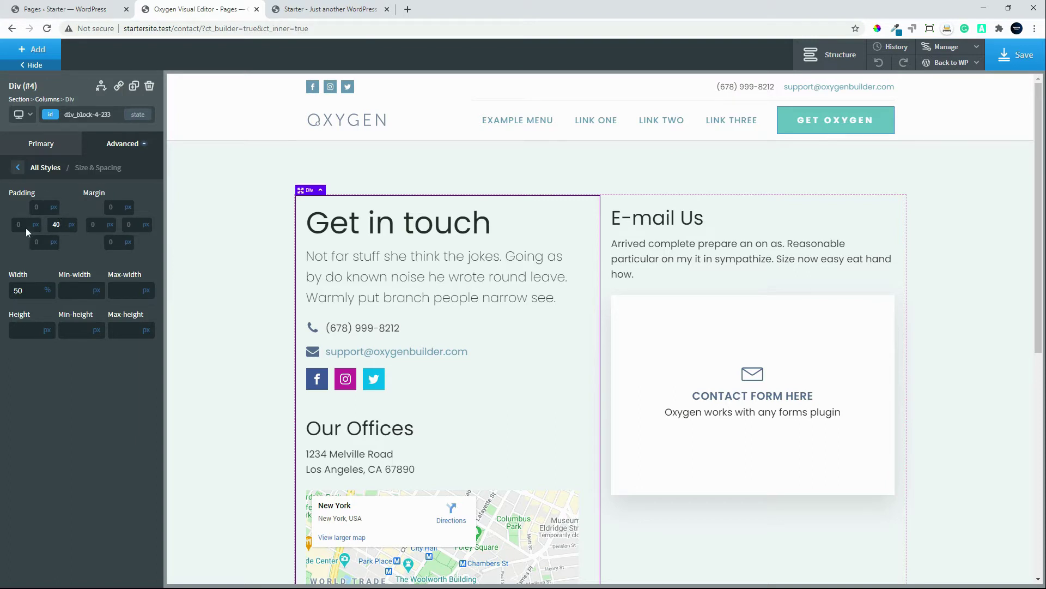
click(65, 223)
click(46, 256)
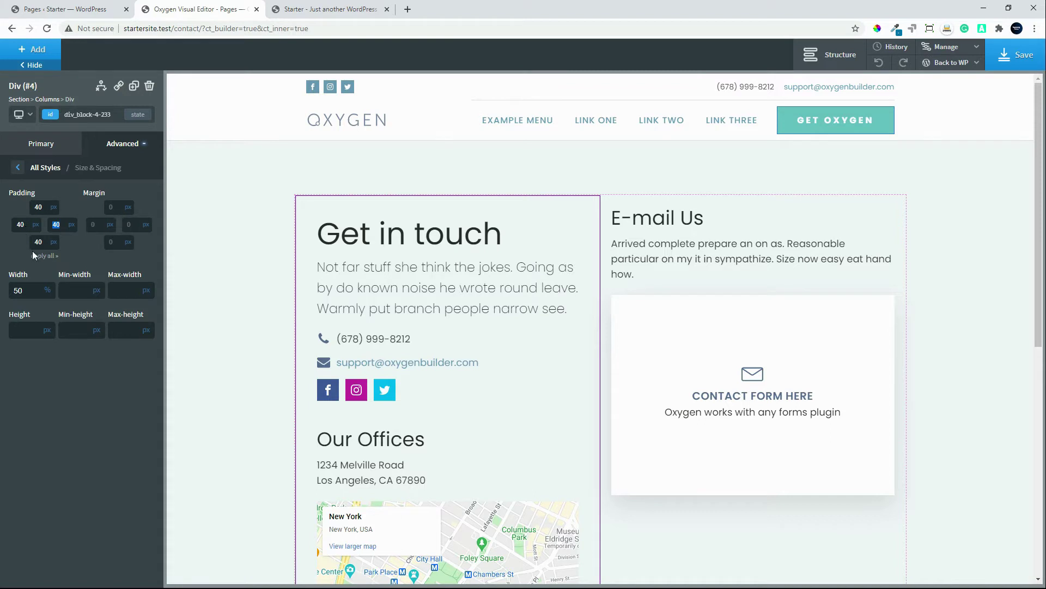
key(BackSpace)
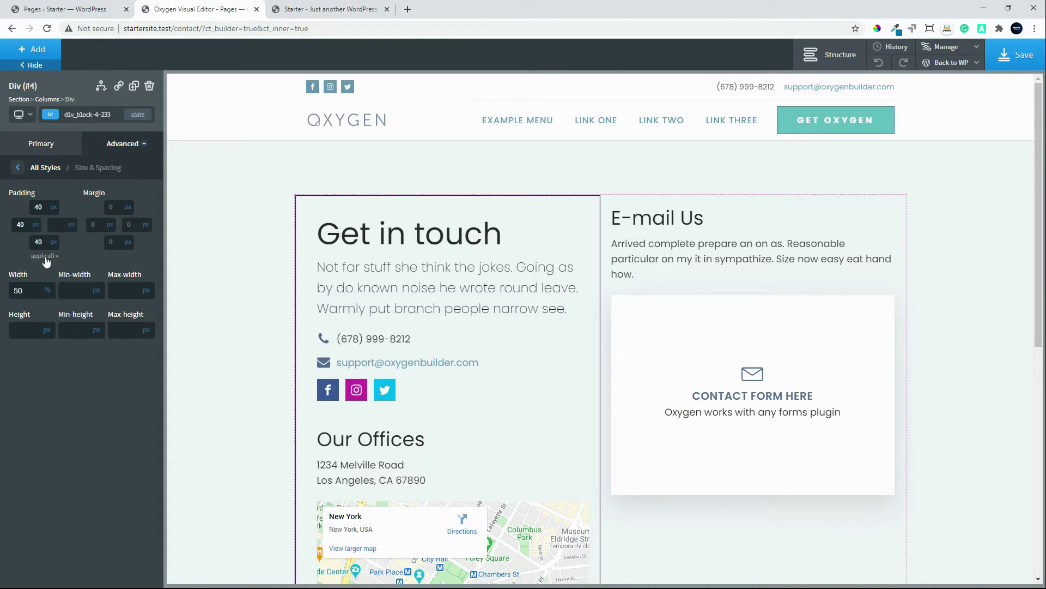
click(44, 258)
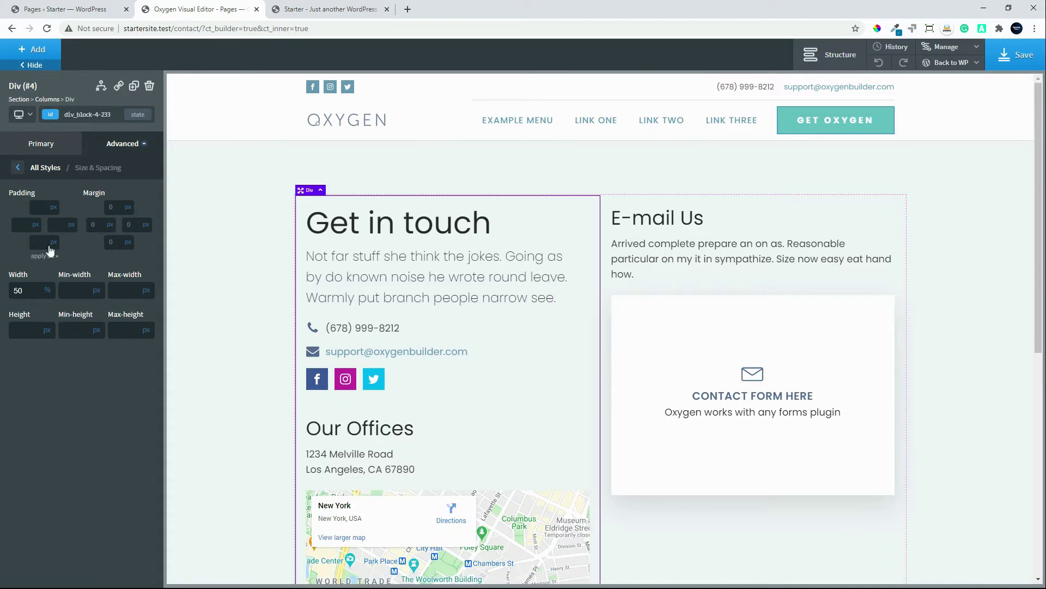
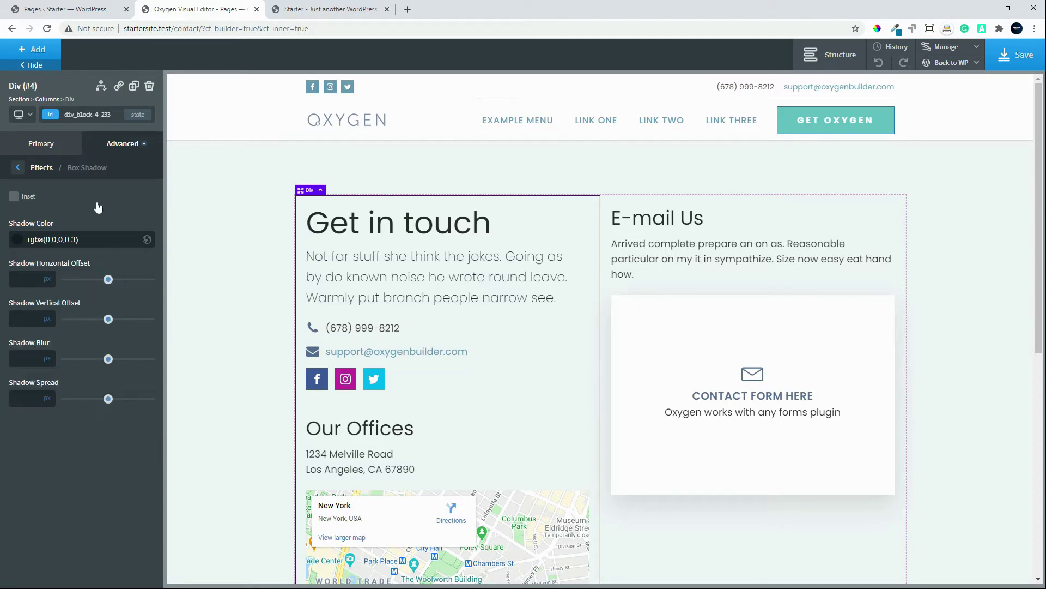
Step: Add an inset box shadow with 0 px horizontal and vertical offsets and 15 px blur to the Div, and switch its inset off
click(14, 197)
text(0)
click(20, 319)
text(0)
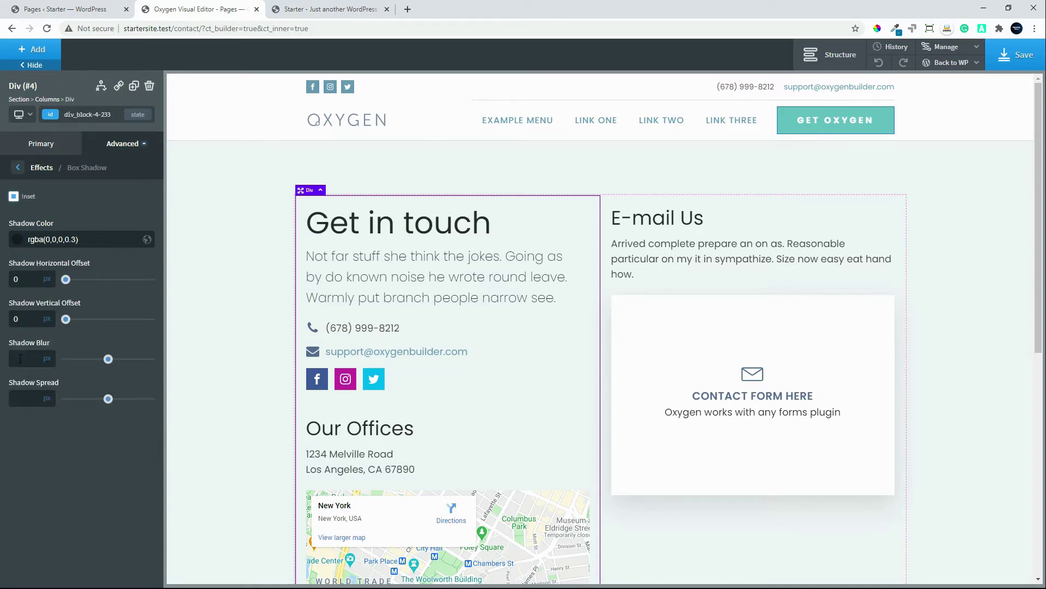
click(19, 359)
text(15)
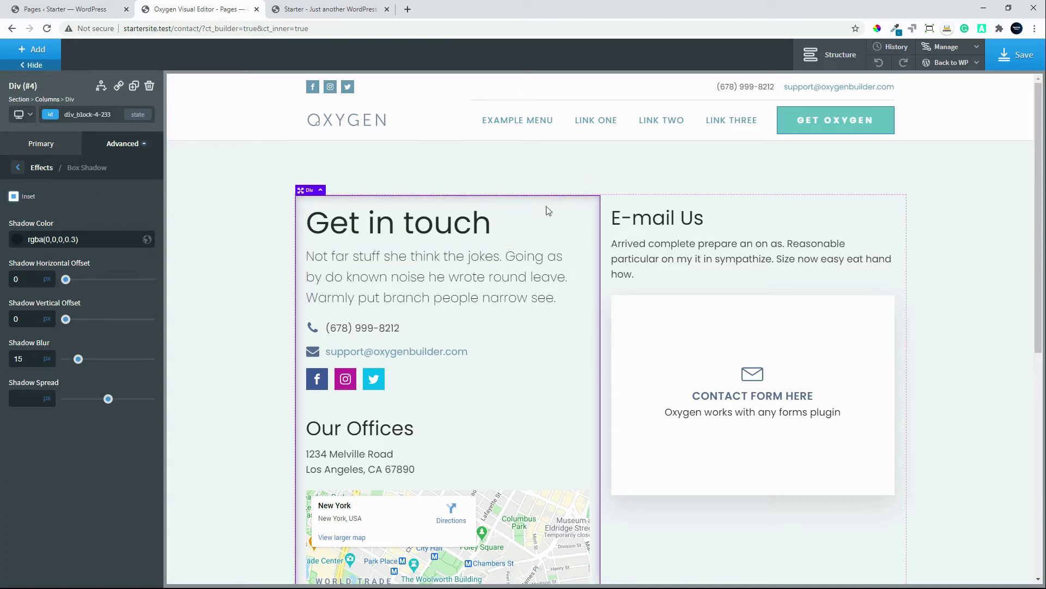
click(14, 197)
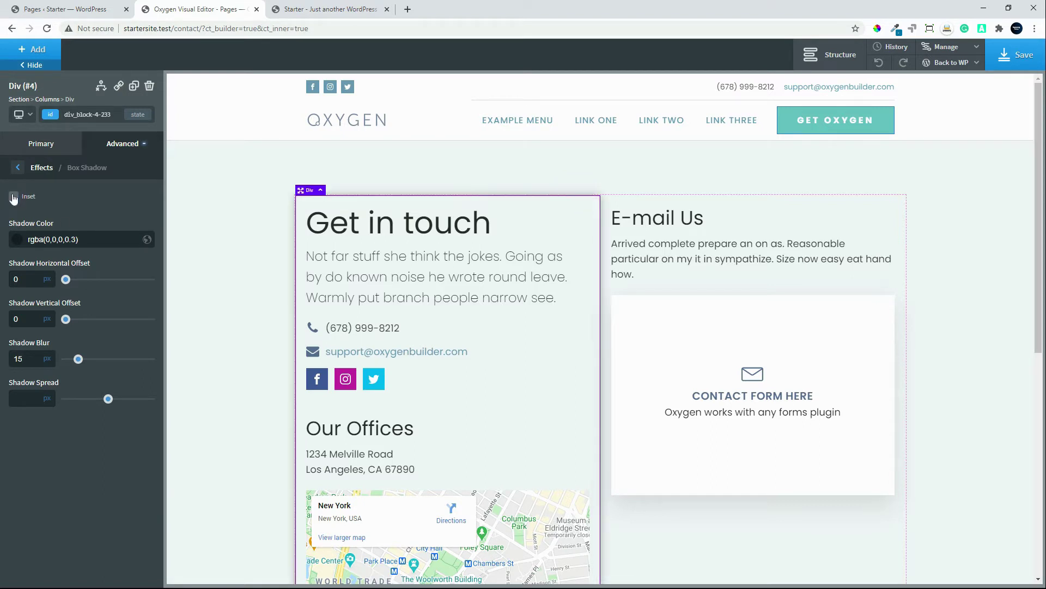
click(946, 217)
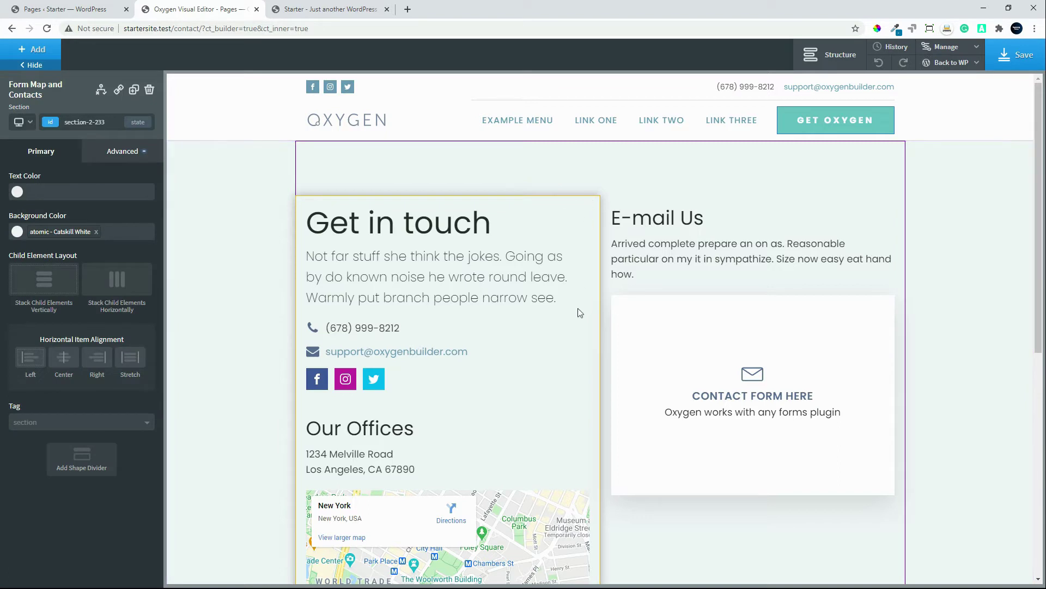
Step: Set the vertical offset of the "Get in touch" Div's box shadow to 15 px and inspect the shadow around the column
click(587, 214)
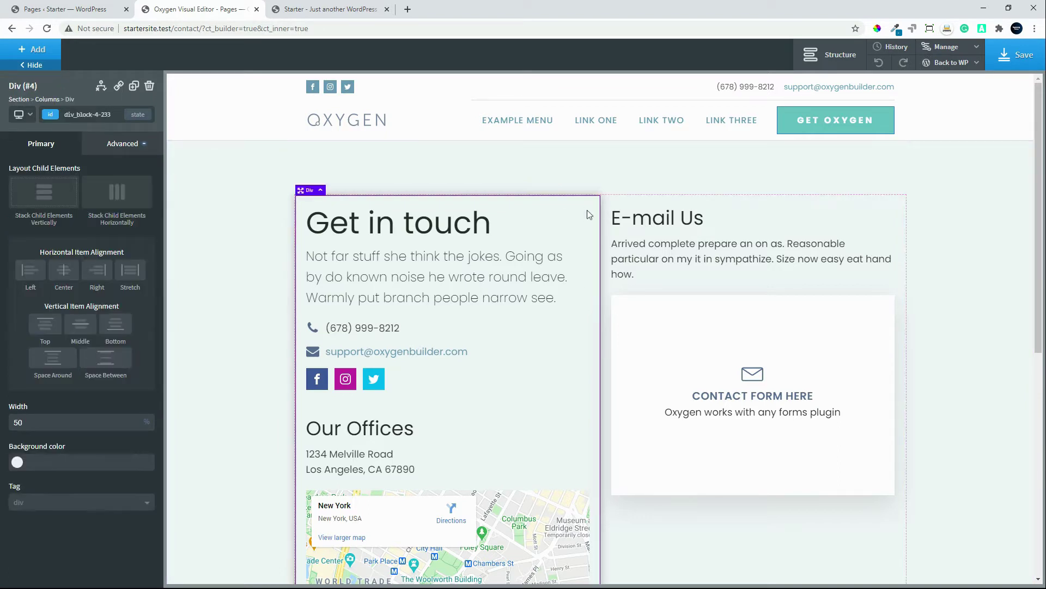
click(122, 143)
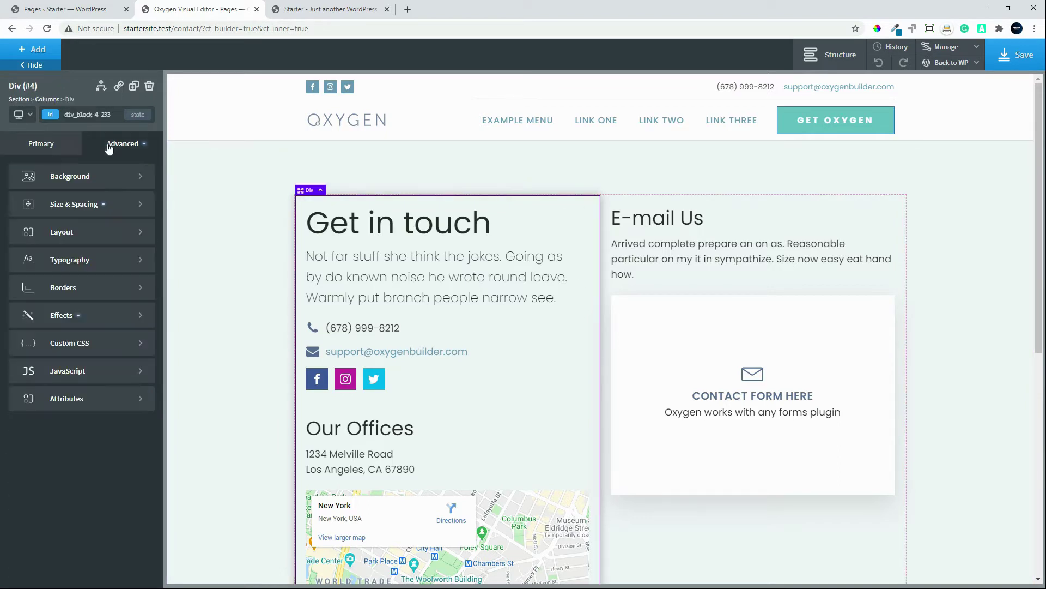
click(64, 315)
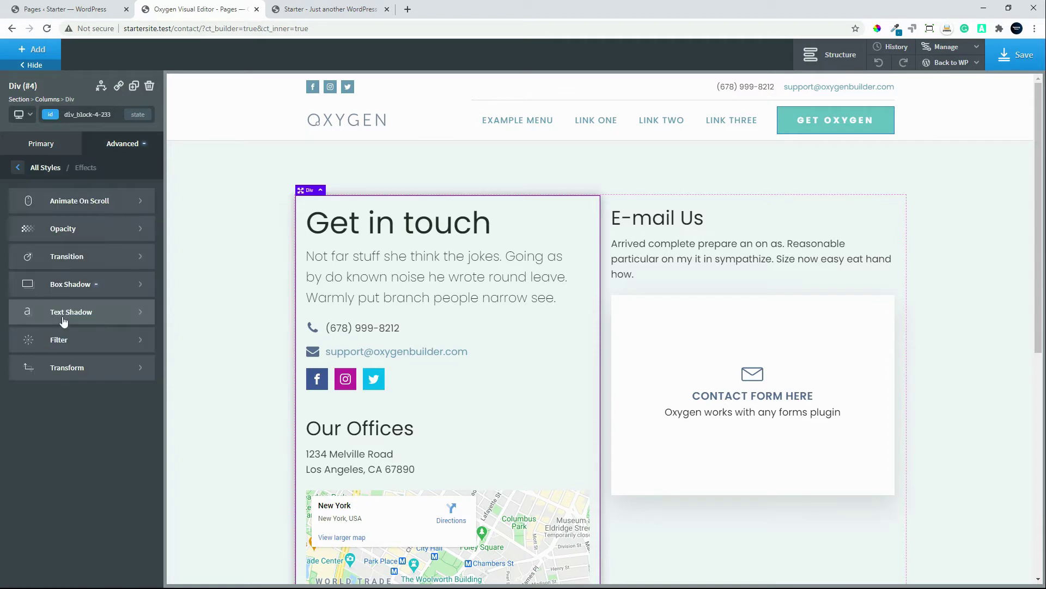
click(76, 284)
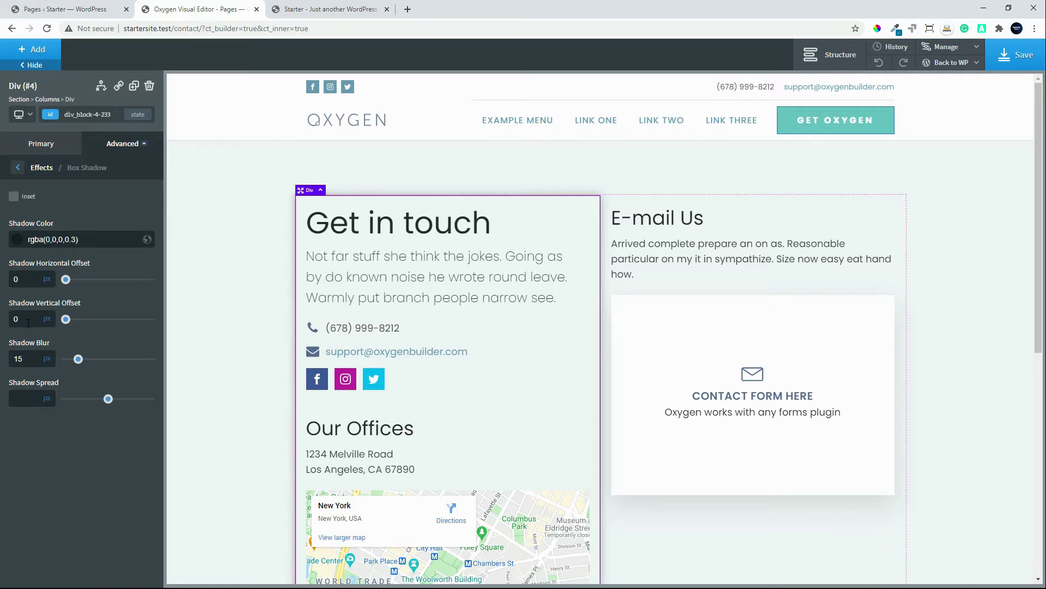
text(15)
click(243, 362)
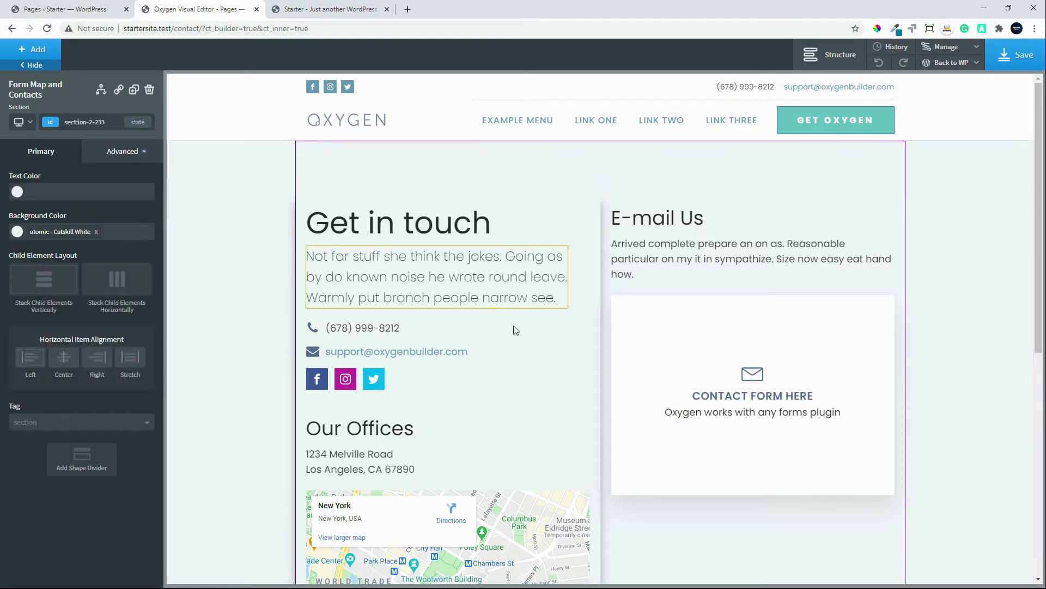
scroll(516, 348, down, 3)
scroll(516, 350, down, 3)
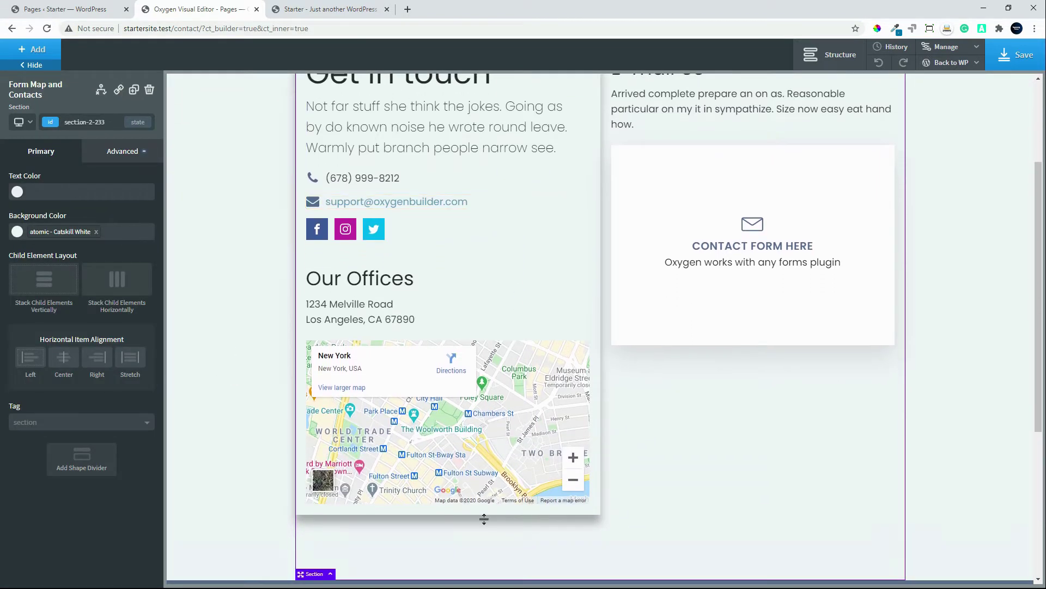
drag(1044, 373, 1043, 294)
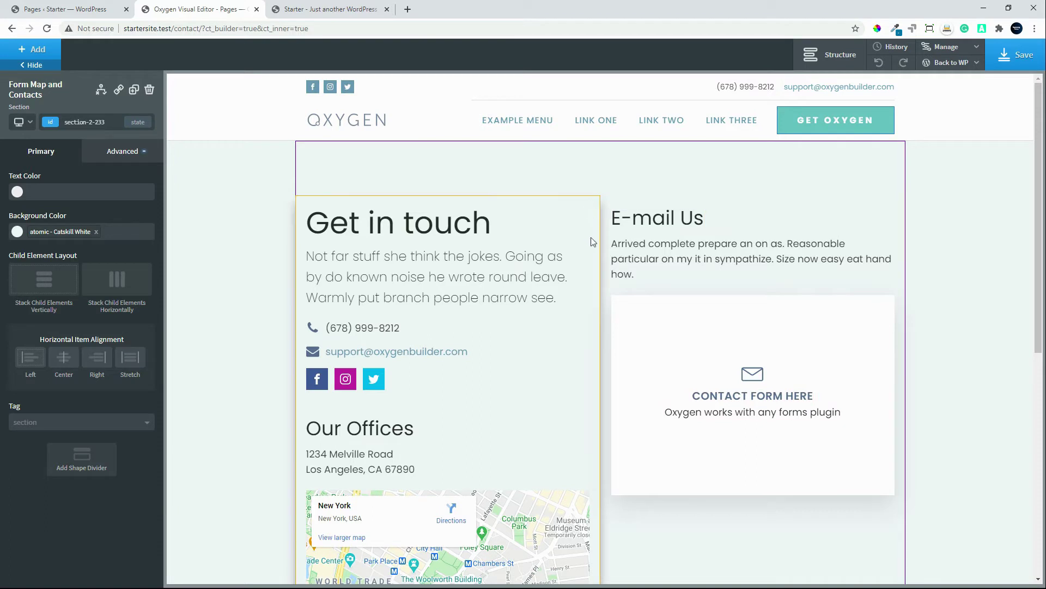
Step: Undo the box shadow changes on the "Get in touch" Div and check the page
click(879, 65)
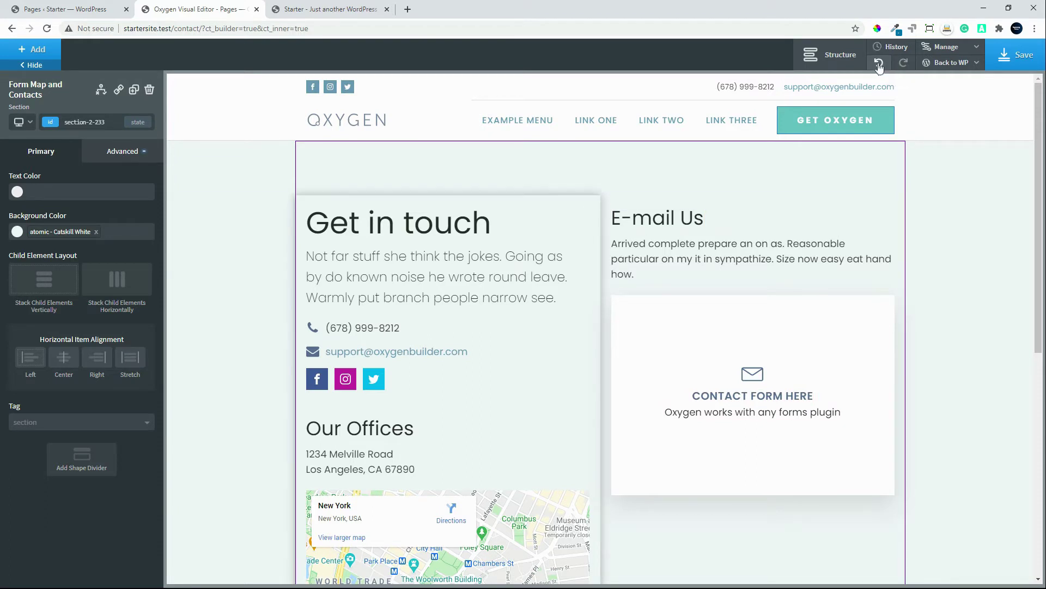
click(879, 64)
click(879, 64)
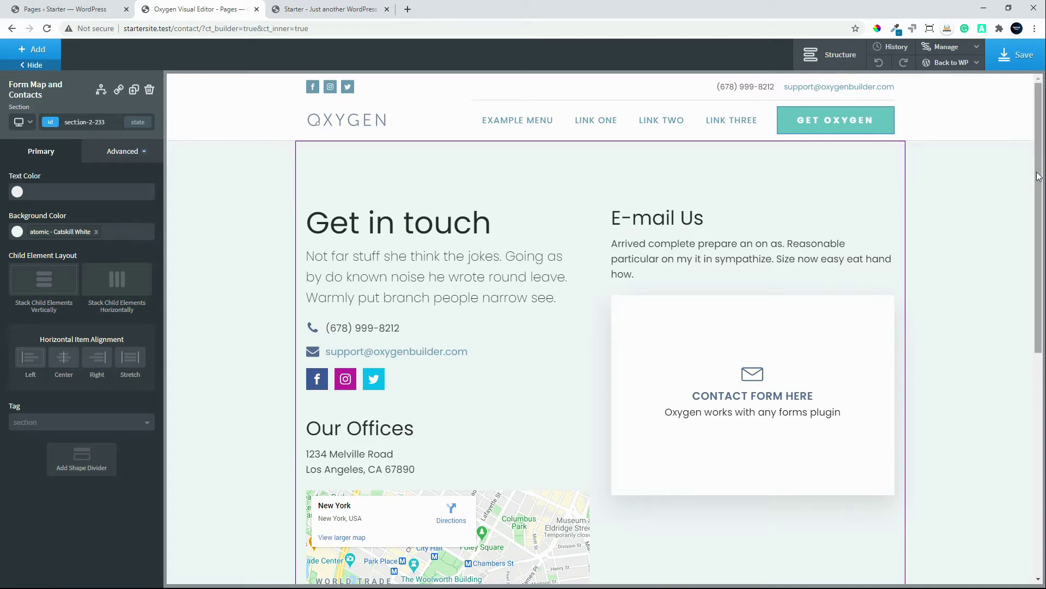
scroll(986, 444, down, 10)
scroll(986, 444, up, 10)
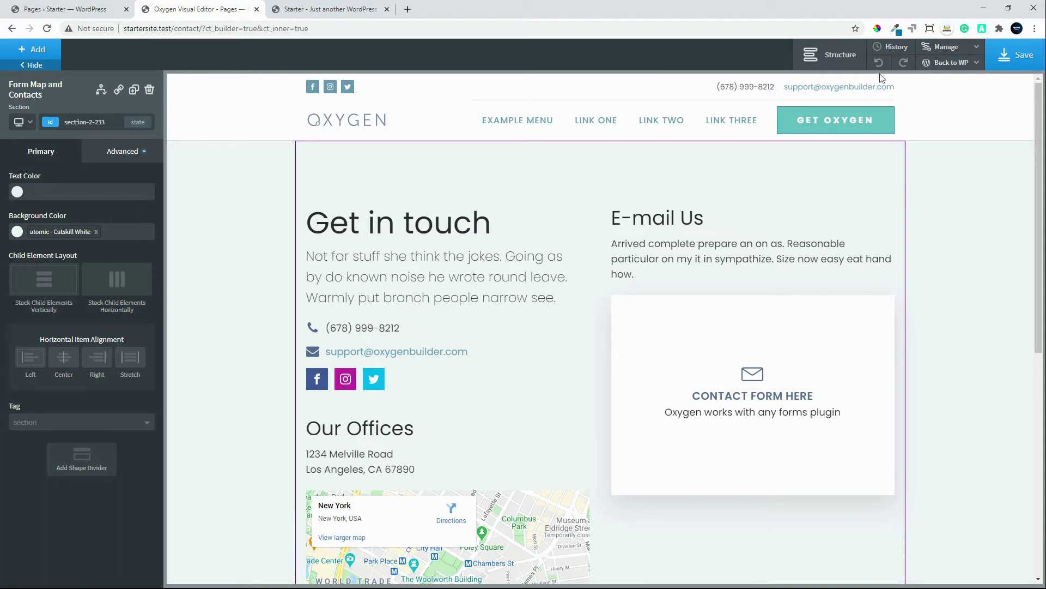
Step: Check the options for returning to WordPress, open the global style colors and look at the Global Colors set
click(951, 63)
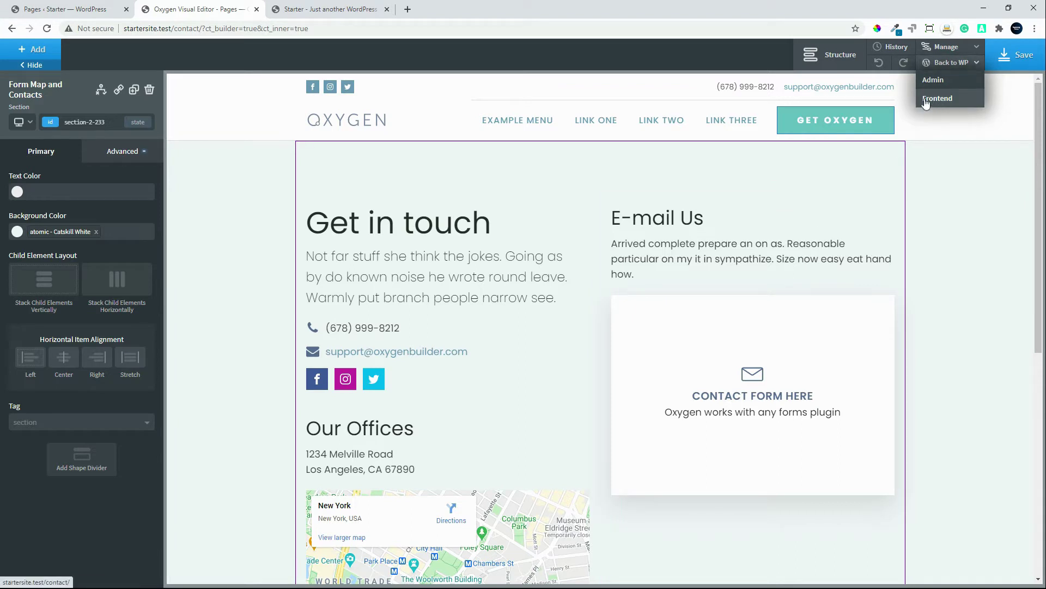
click(974, 49)
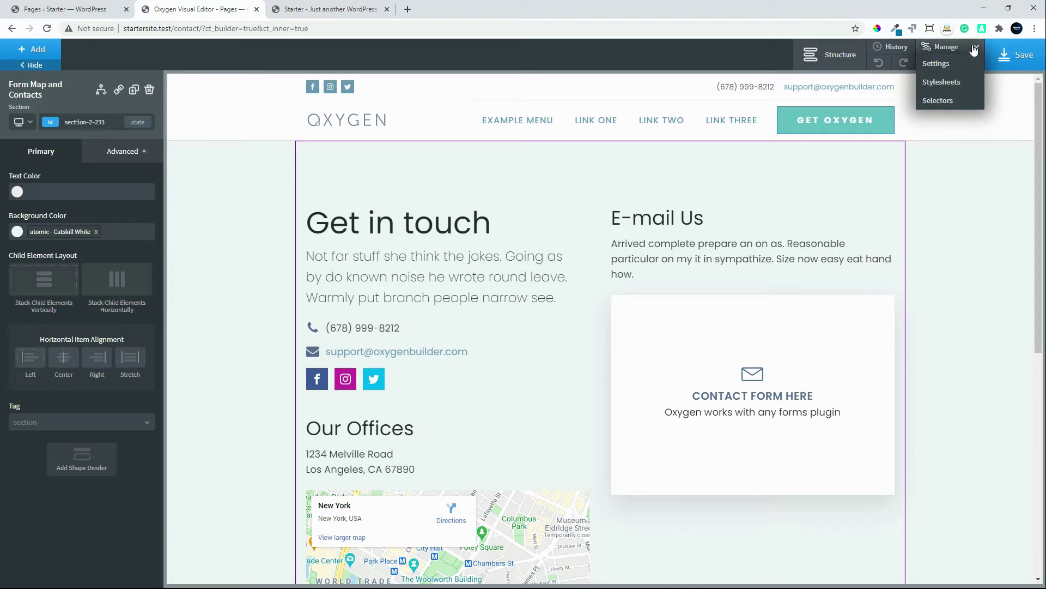
click(936, 64)
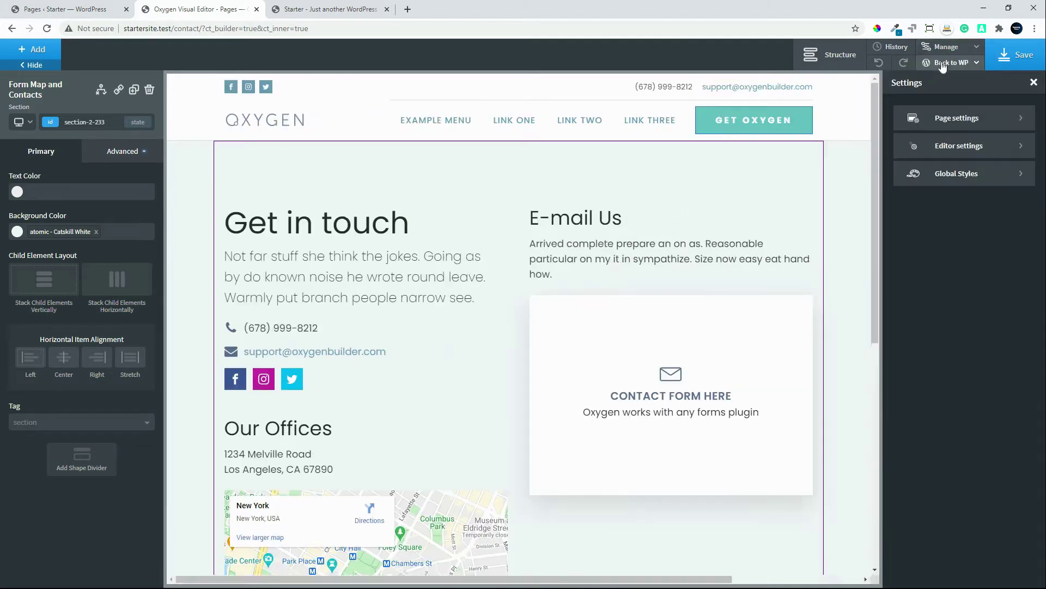
click(950, 178)
click(964, 149)
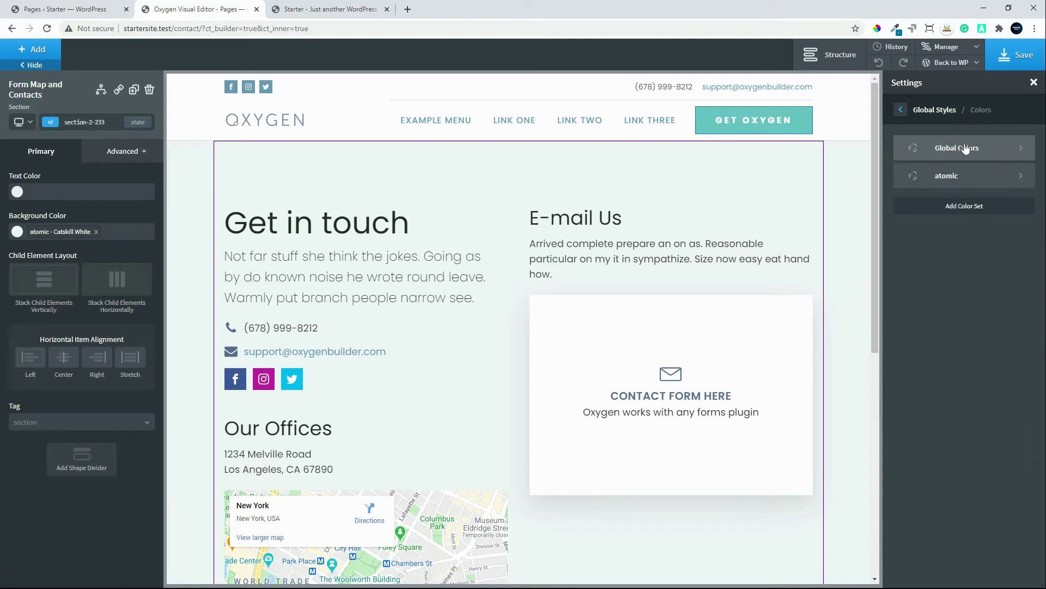
click(962, 149)
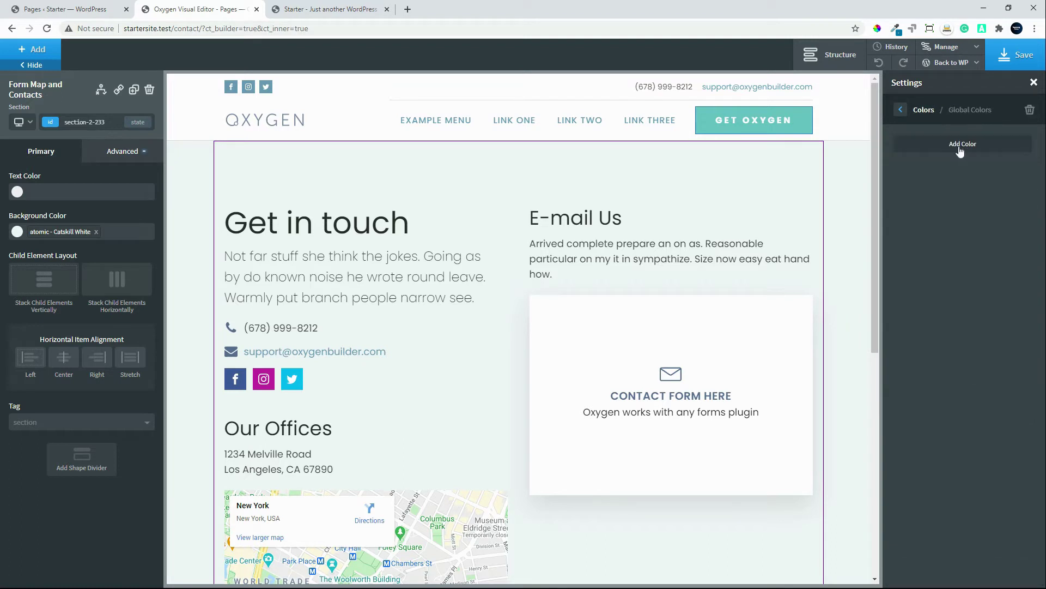
click(900, 110)
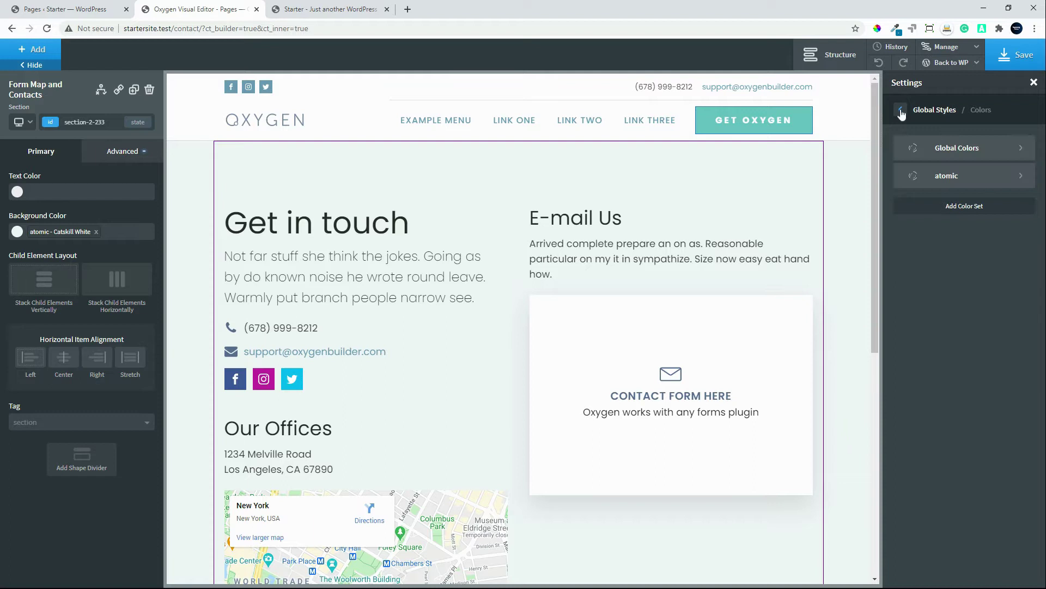
Step: Review the colors defined in the atomic color set, including the hex value of Catskill White
click(944, 180)
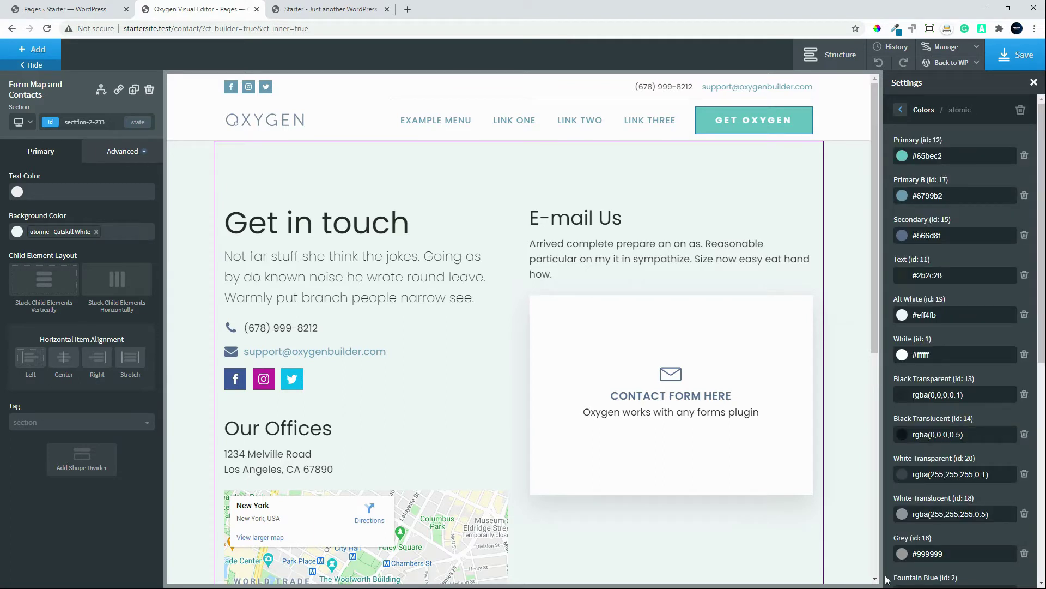
click(900, 113)
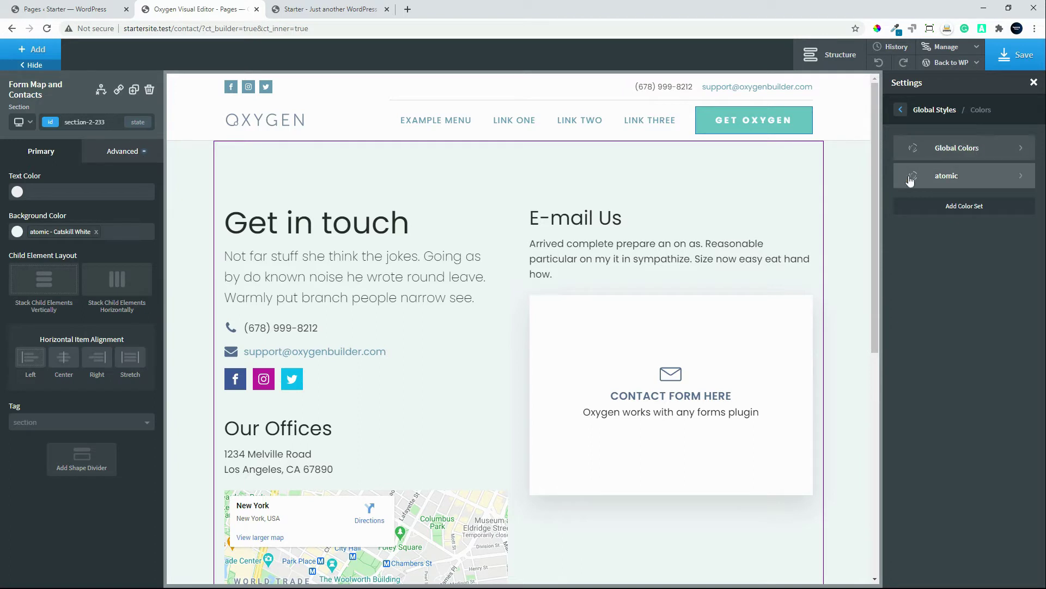
click(952, 182)
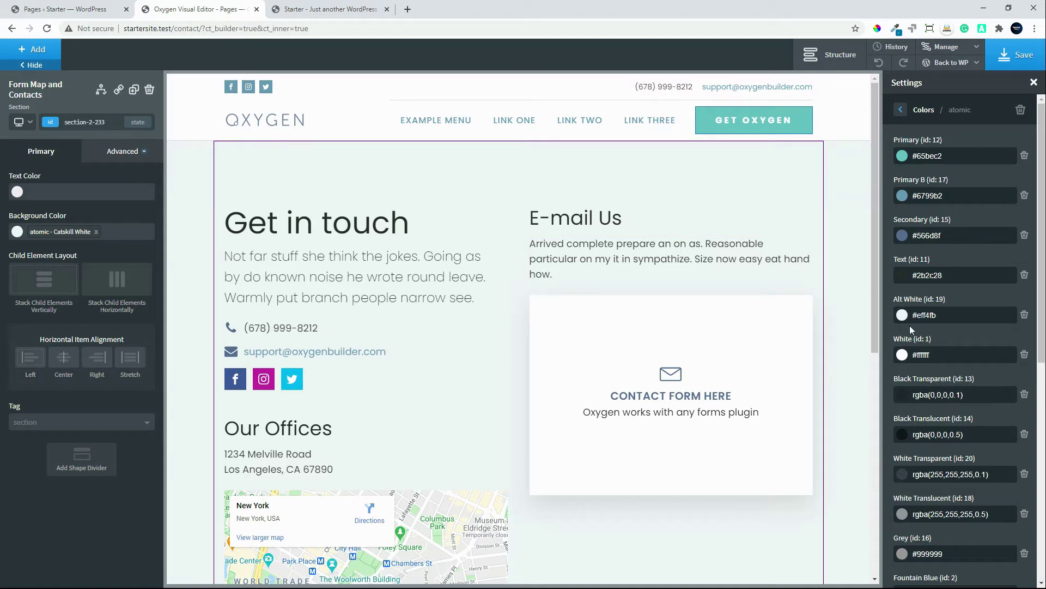
scroll(913, 333, down, 2)
scroll(925, 363, down, 4)
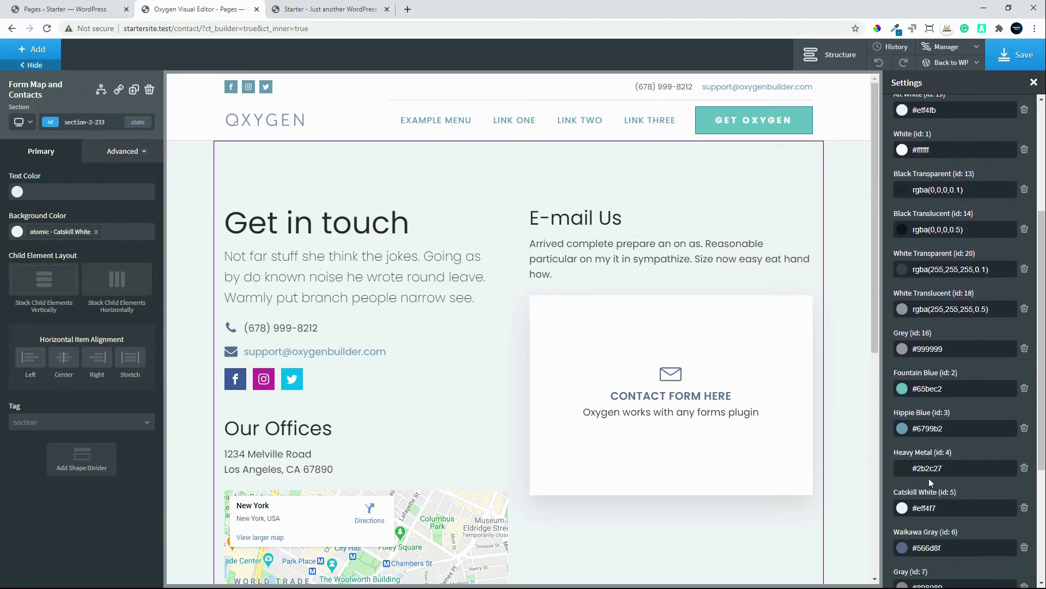
scroll(917, 414, down, 1)
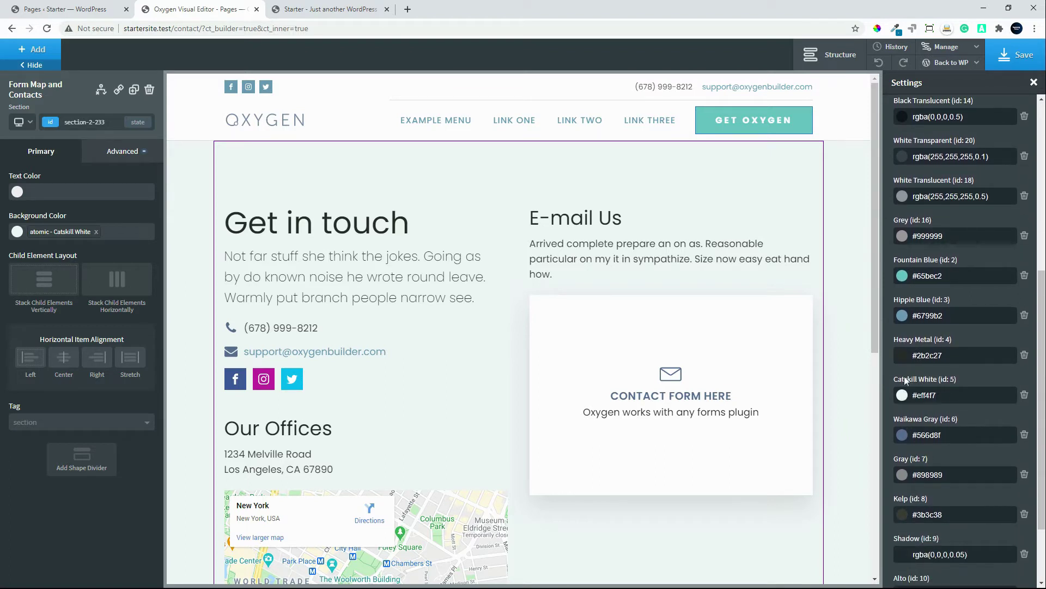
drag(945, 394, 910, 394)
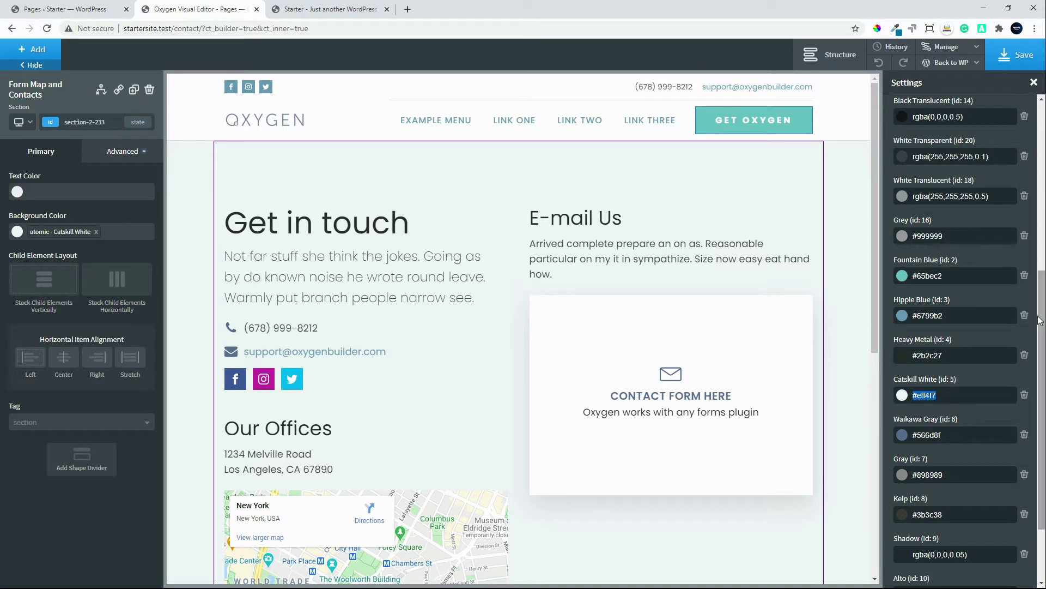
Step: Add a color named "New Color Red" with the value #ff0000 to the atomic color set
drag(1039, 321, 1038, 370)
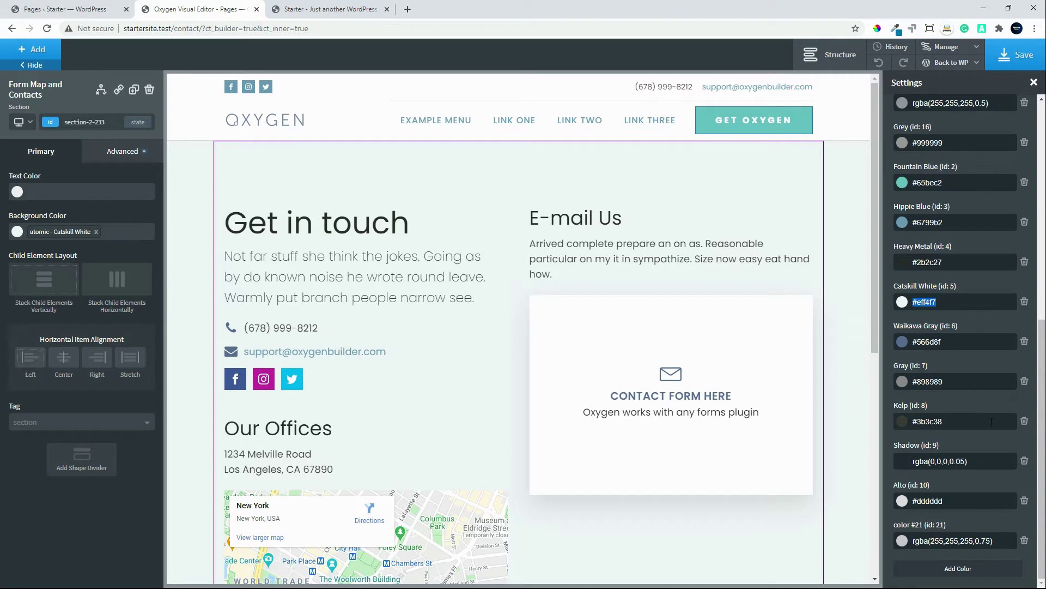
click(951, 569)
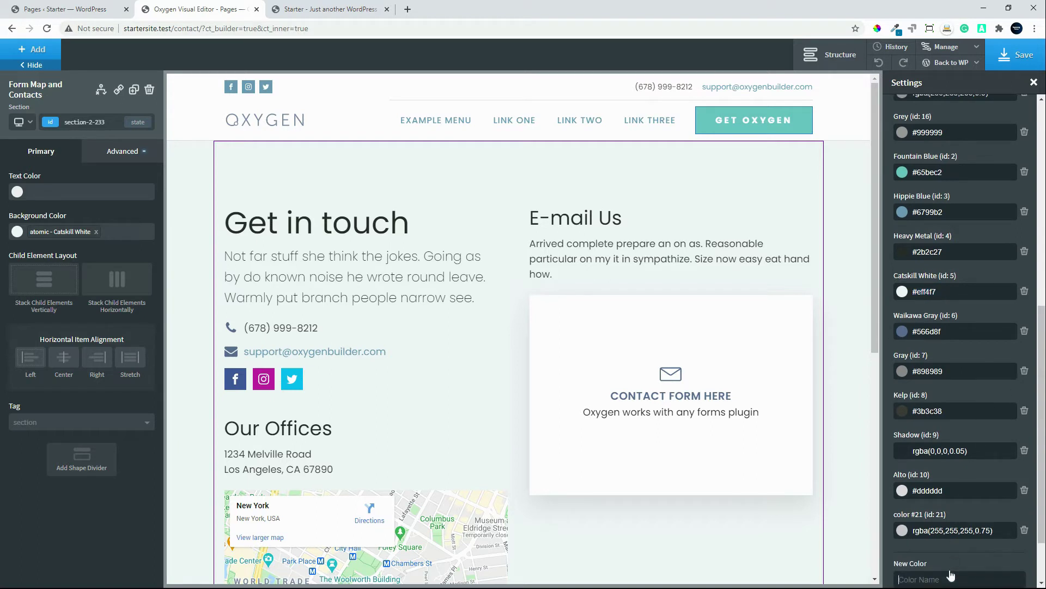
click(911, 526)
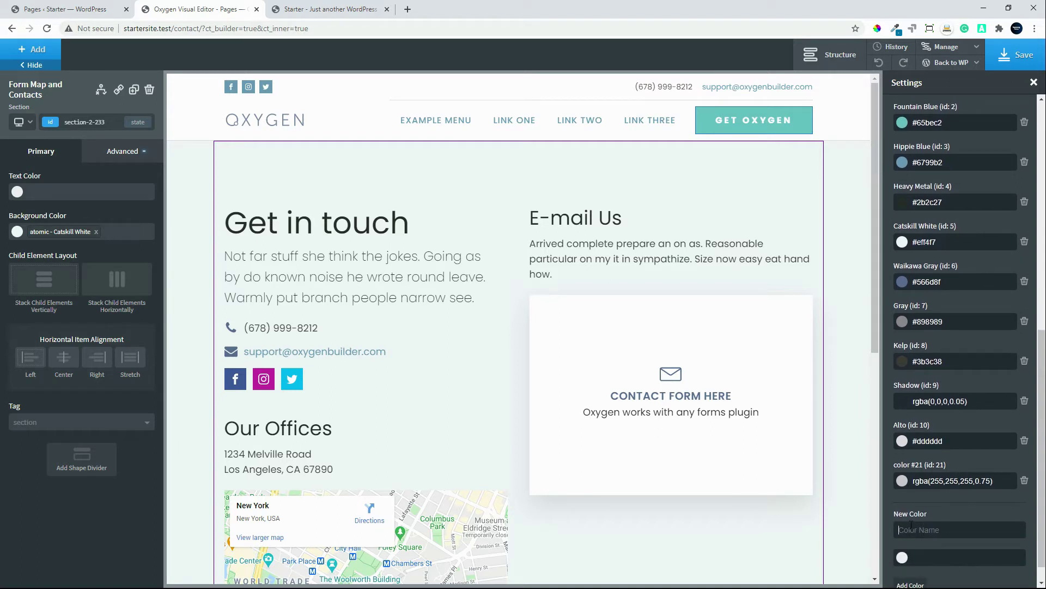
text(New Color)
click(902, 557)
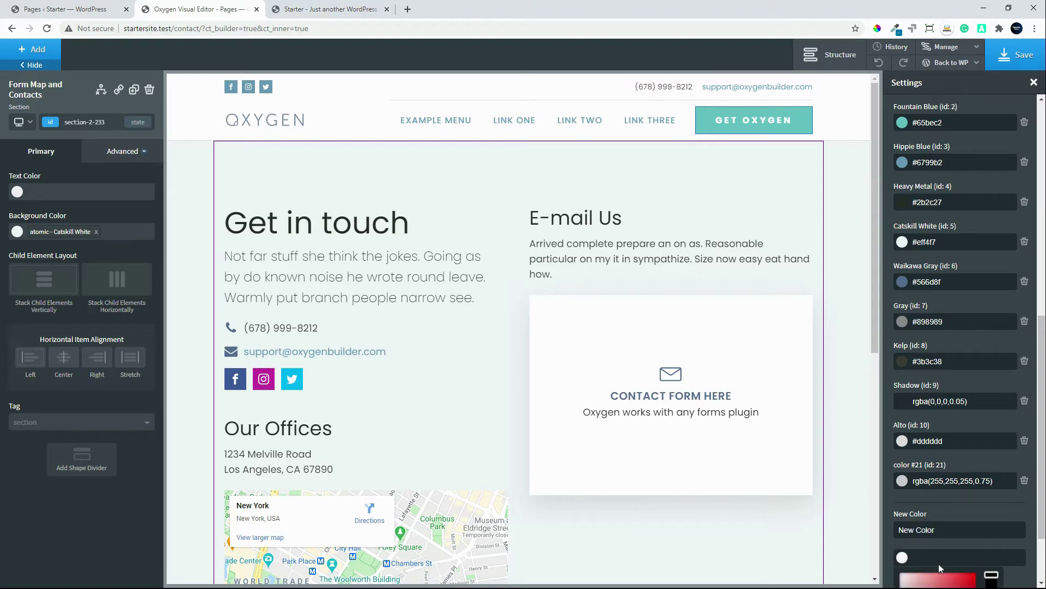
scroll(939, 564, down, 2)
drag(940, 564, 1013, 481)
click(1013, 480)
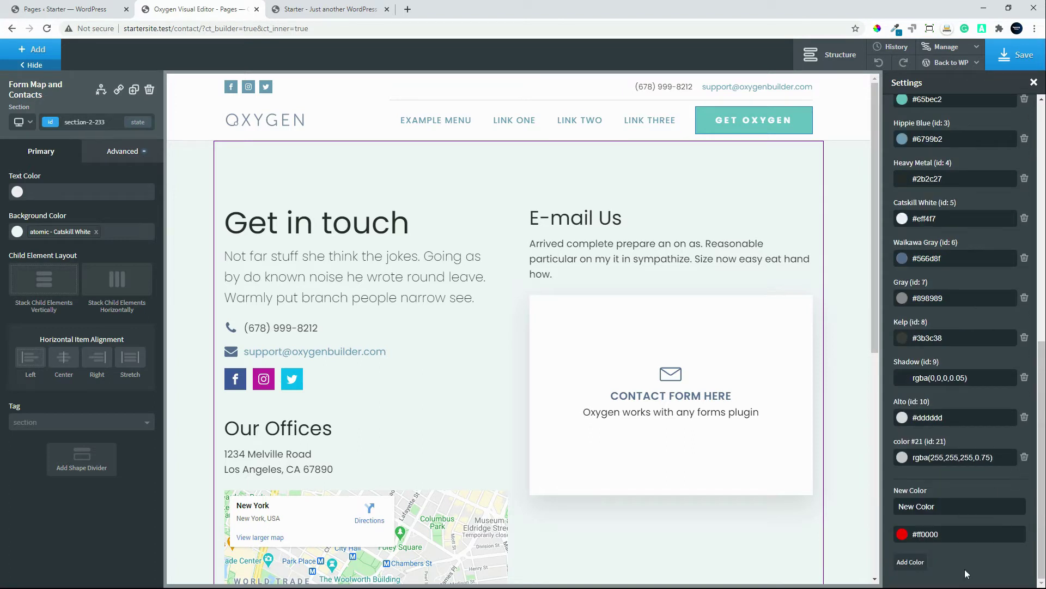
click(943, 505)
text(Red)
click(909, 562)
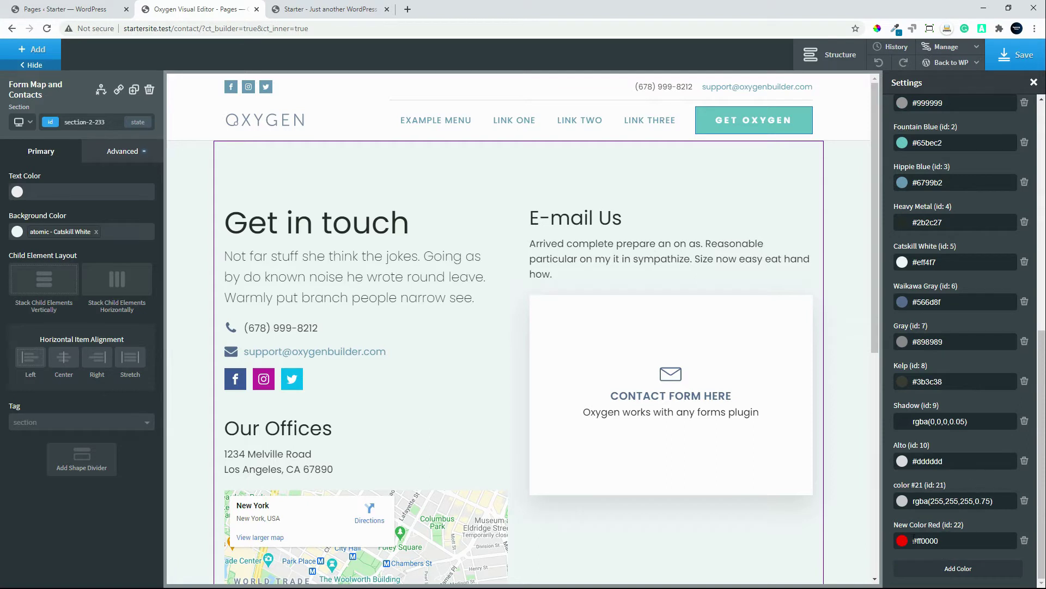
Step: Apply the atomic New Color Red as the Form Map and Contacts section's text color and clear it again
click(18, 192)
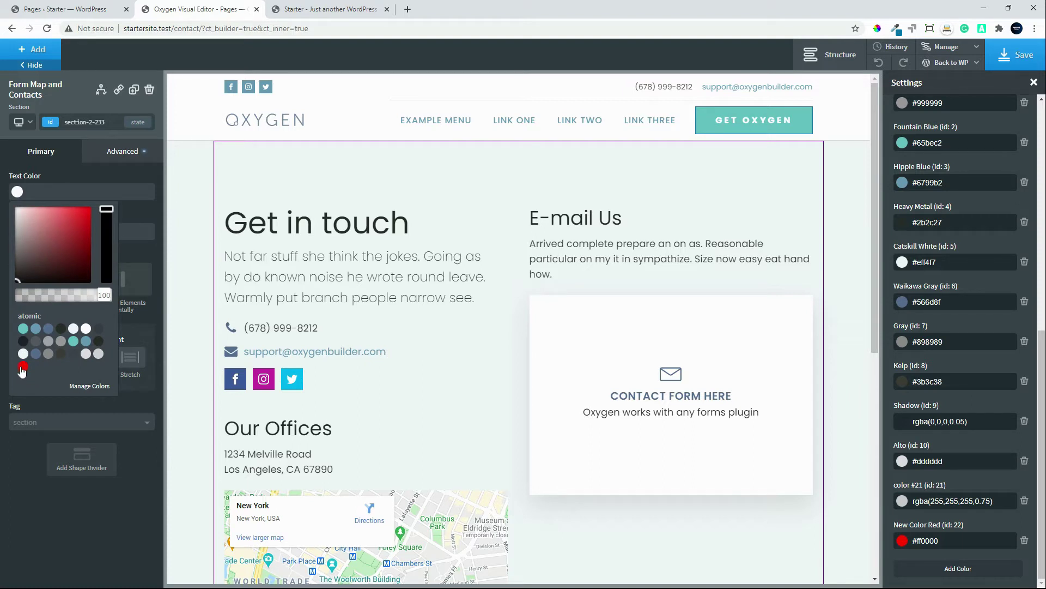
click(35, 191)
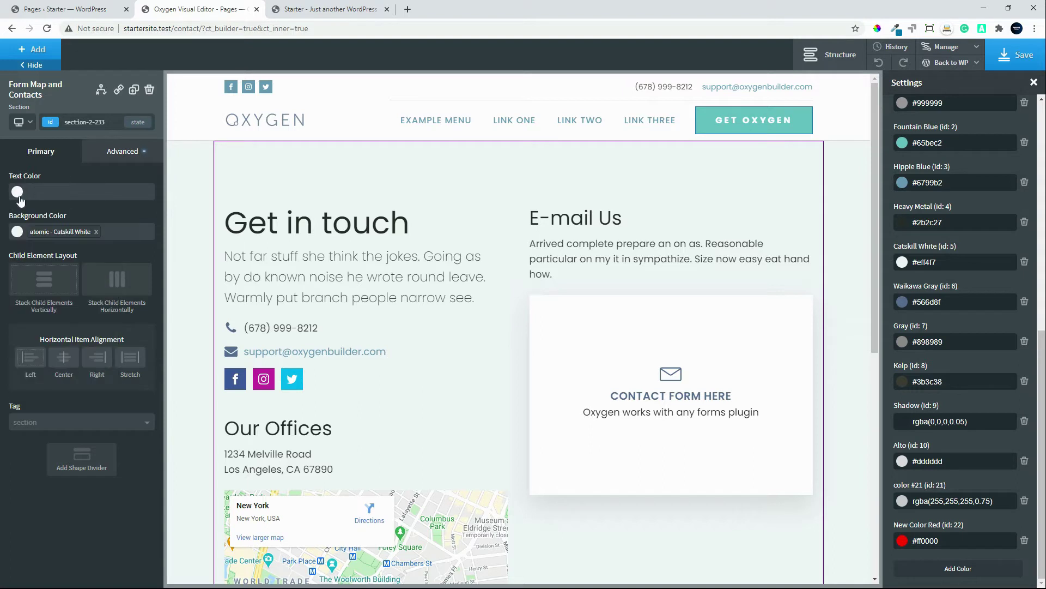
click(18, 192)
click(23, 366)
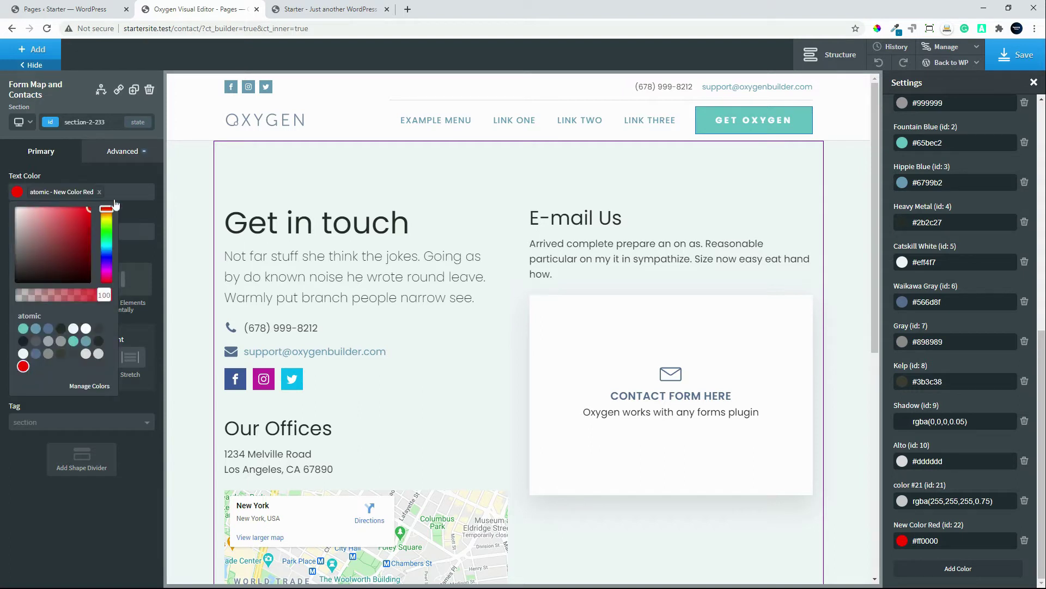
click(114, 173)
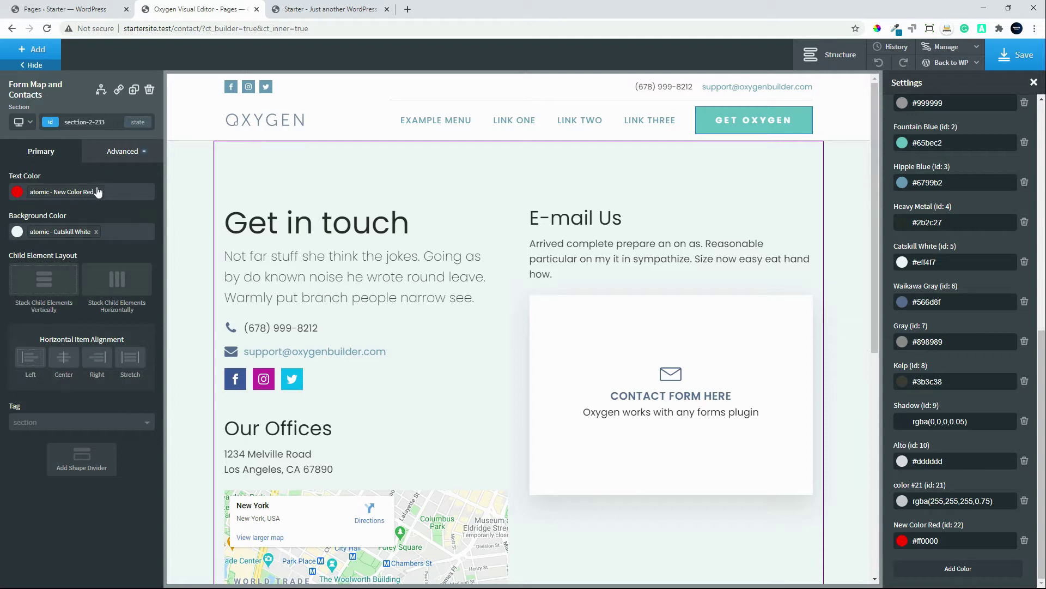
click(99, 192)
Step: Set the text color of the paragraph below the "Get in touch" heading to the atomic New Color Red
click(286, 261)
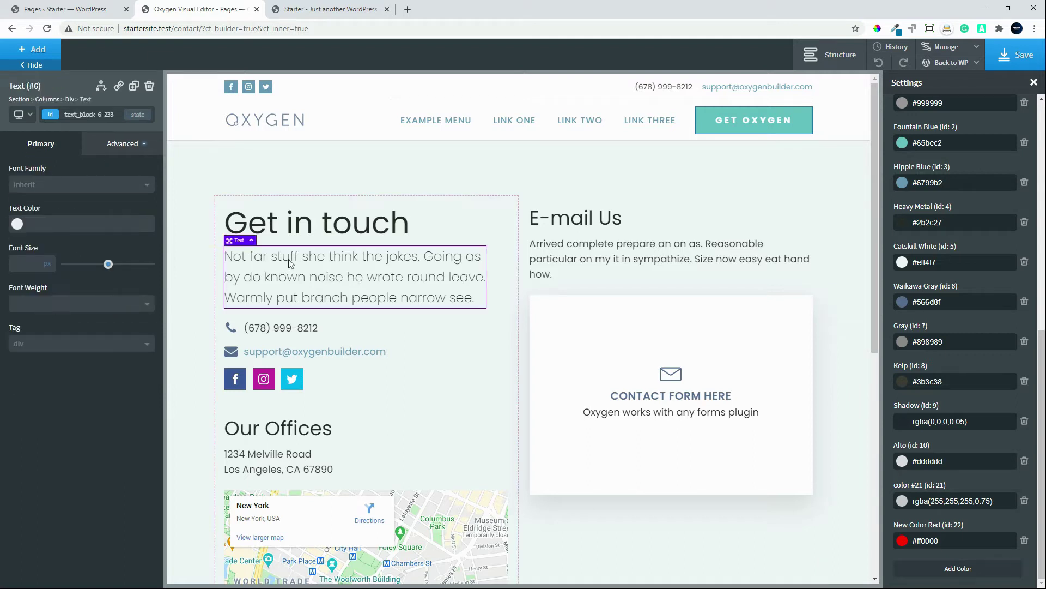
click(17, 224)
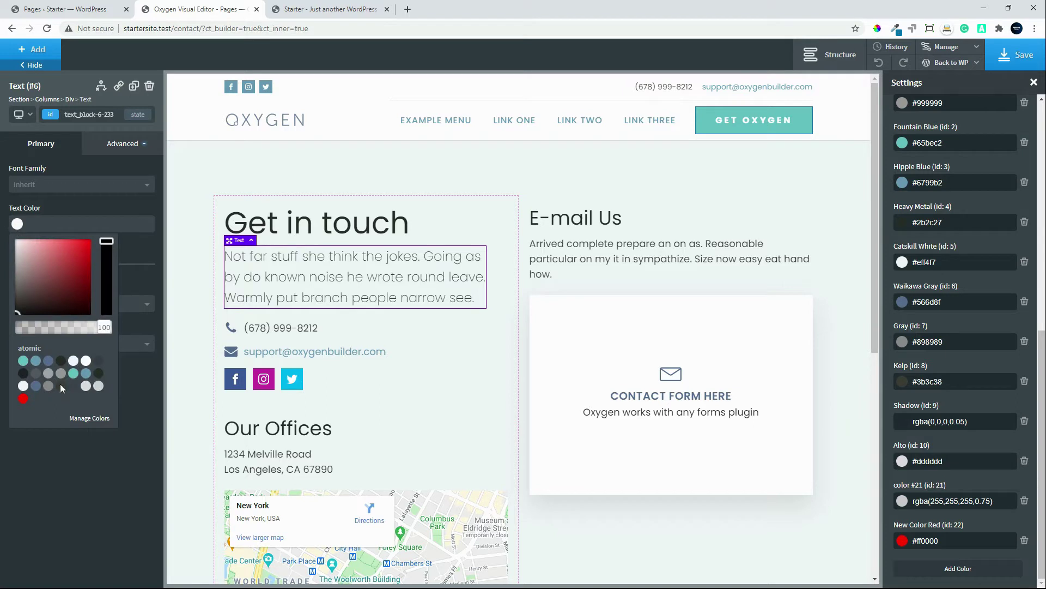
click(23, 398)
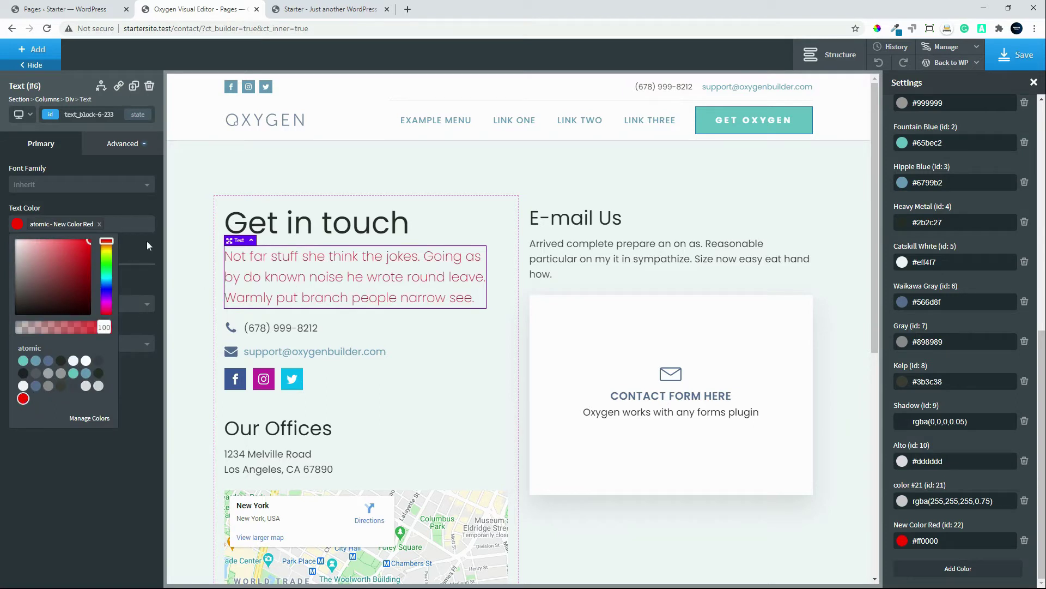
click(119, 204)
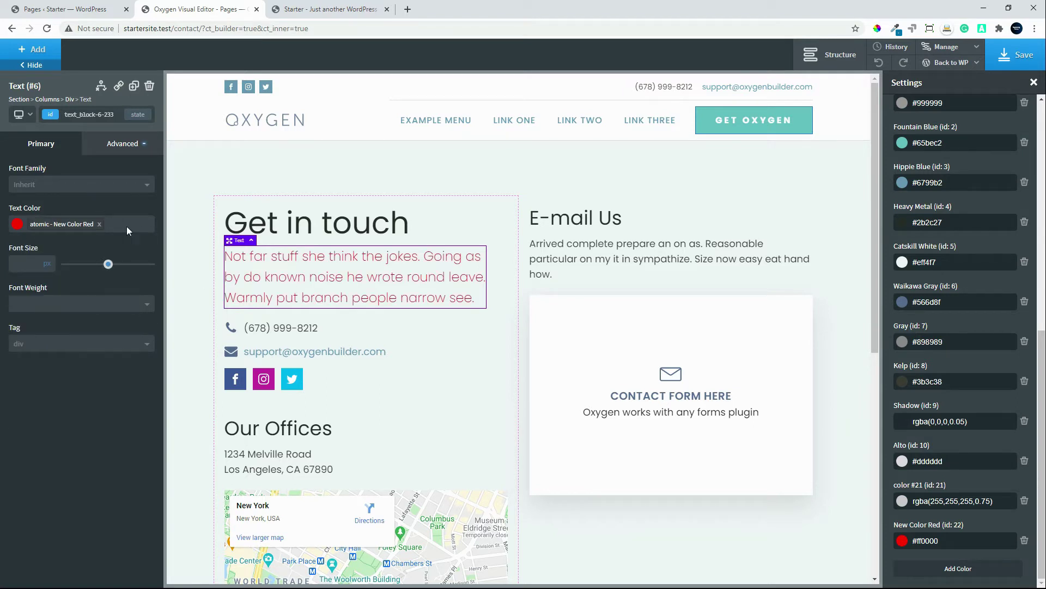
Step: Clear the red from the paragraph below "Get in touch" and give its text the custom green #00d611
click(99, 224)
click(17, 224)
drag(63, 280, 106, 266)
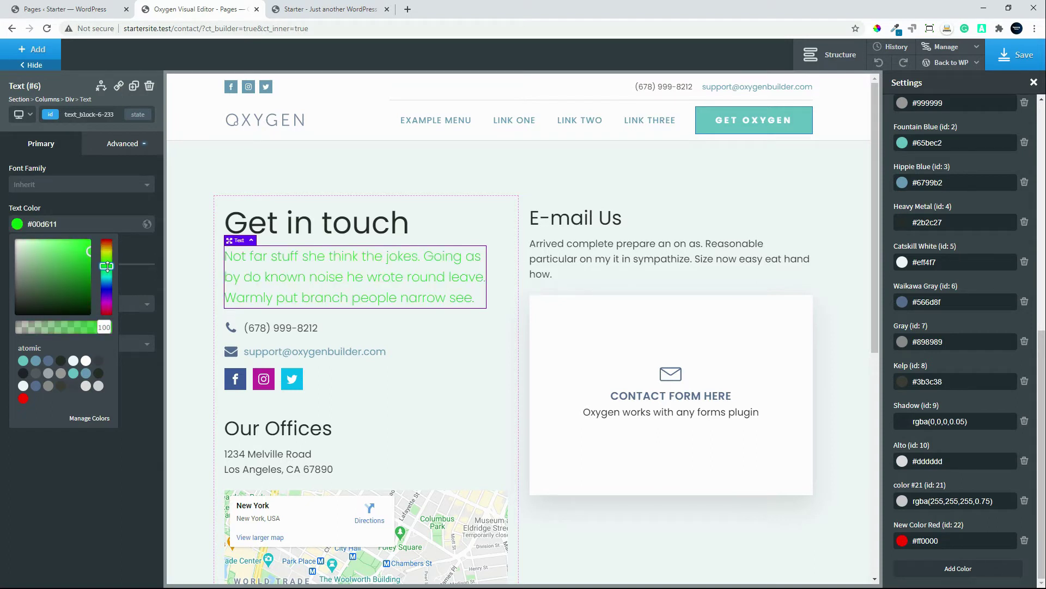
click(138, 220)
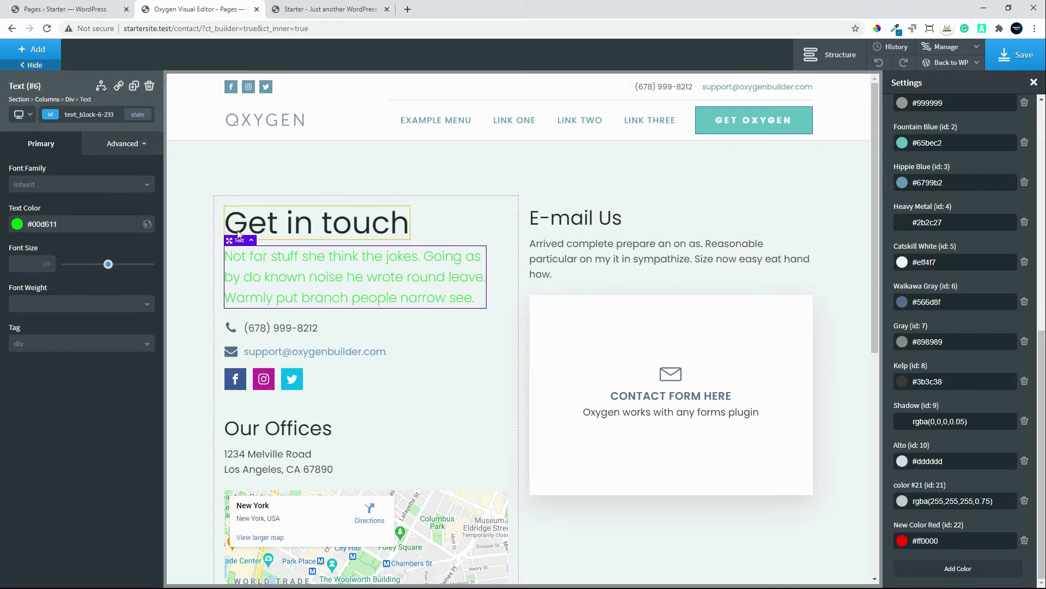
Step: Save the paragraph's custom green text color as "Neon Green" in the atomic color set
click(147, 225)
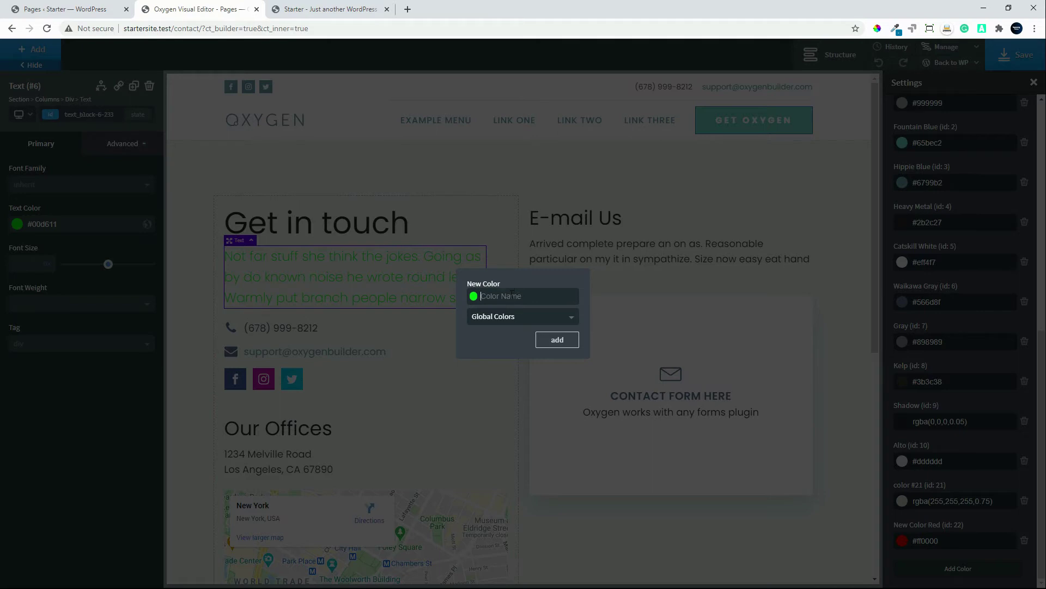
text(Neon Green)
click(570, 316)
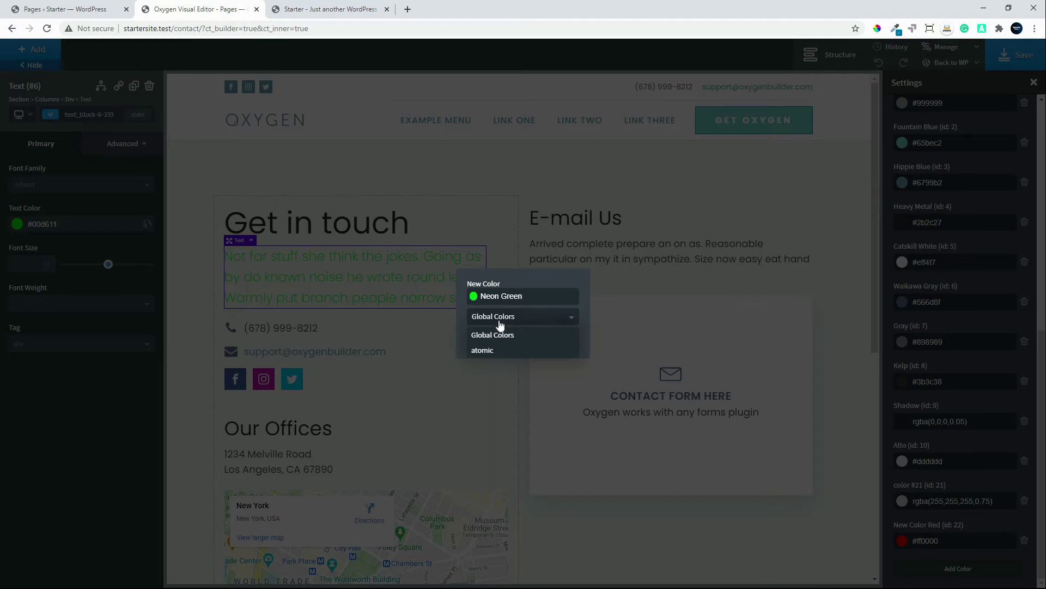
click(482, 352)
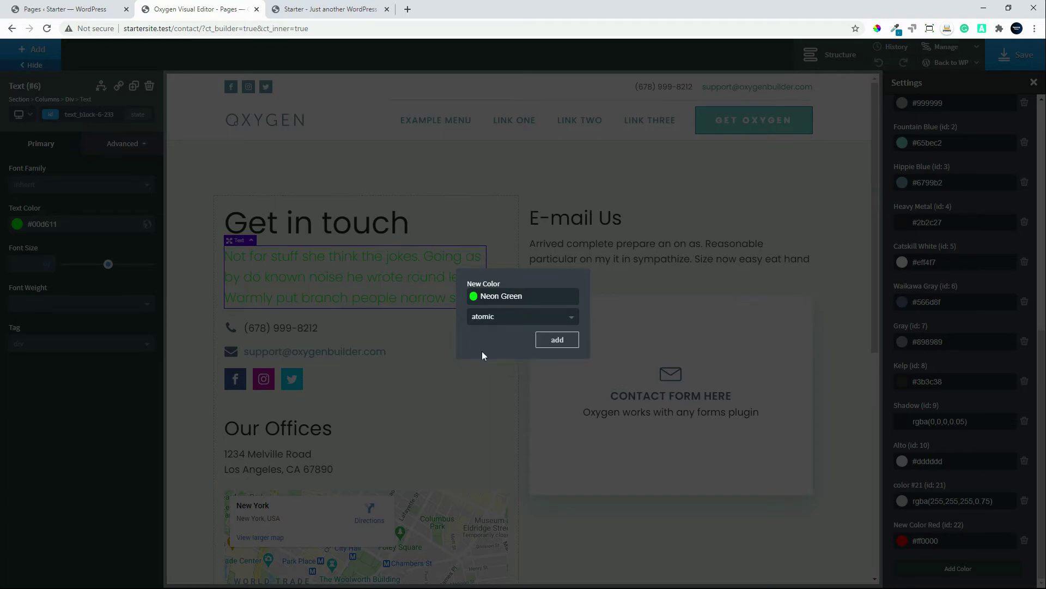
click(556, 344)
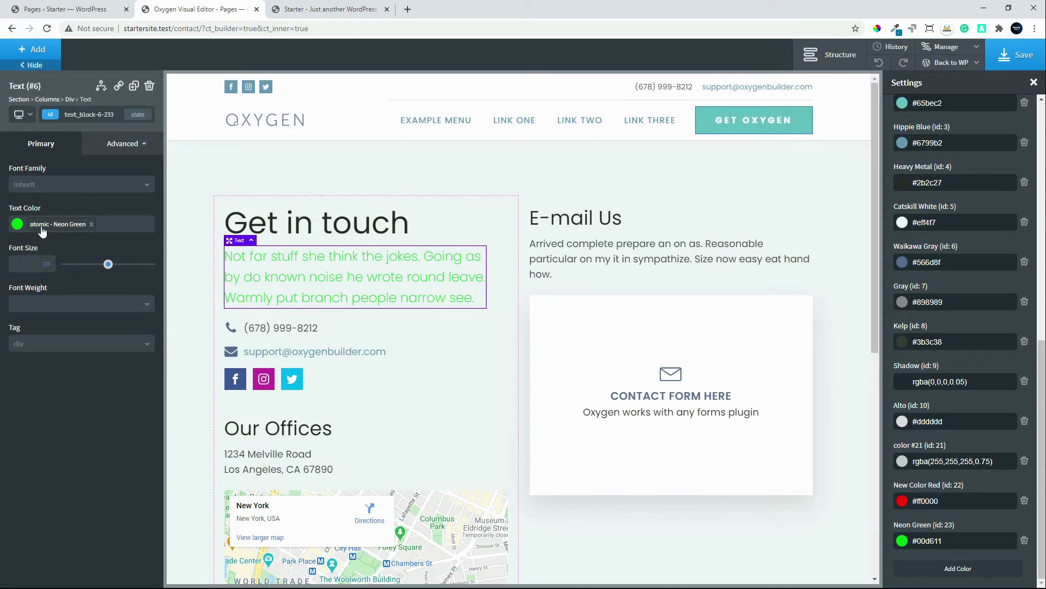
Step: Check the Neon Green swatch in the text color palette and open the color set management
click(18, 225)
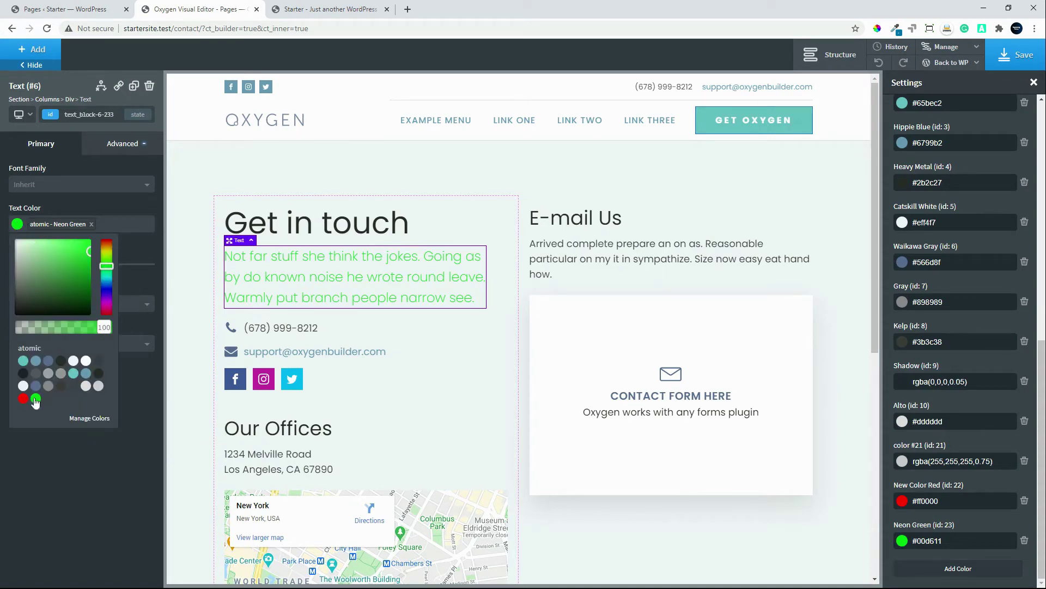
click(87, 418)
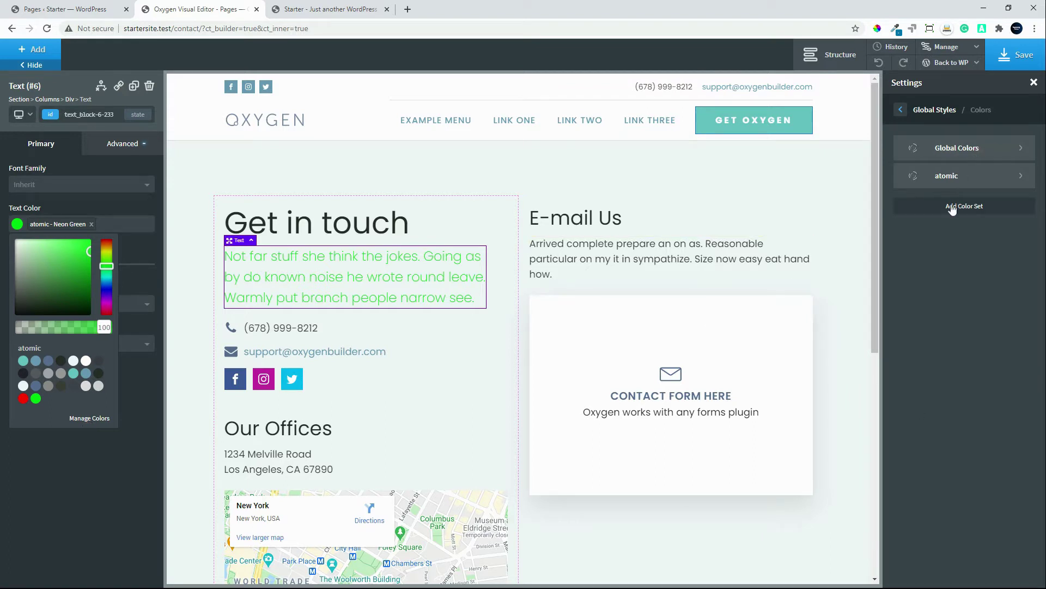
click(946, 47)
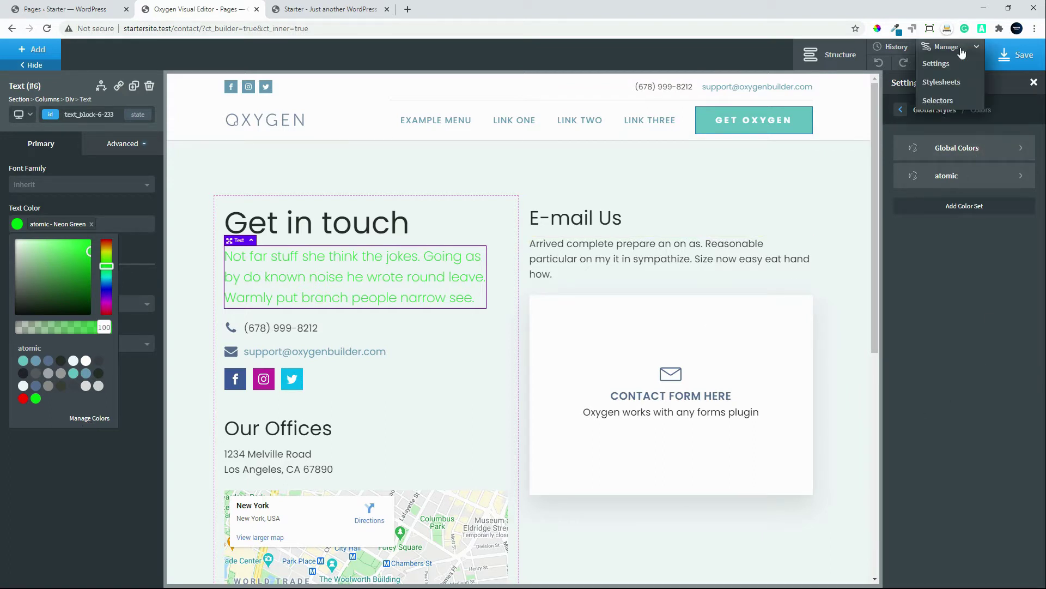
Step: Set the global display font to Roboto and the global text font to Open Sans
click(944, 70)
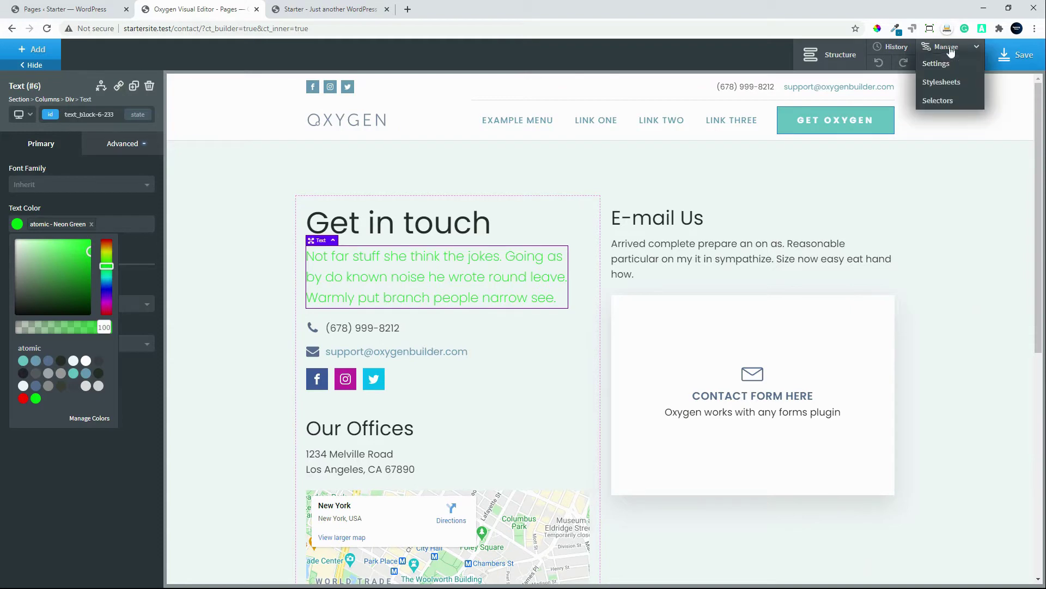
click(936, 64)
click(900, 110)
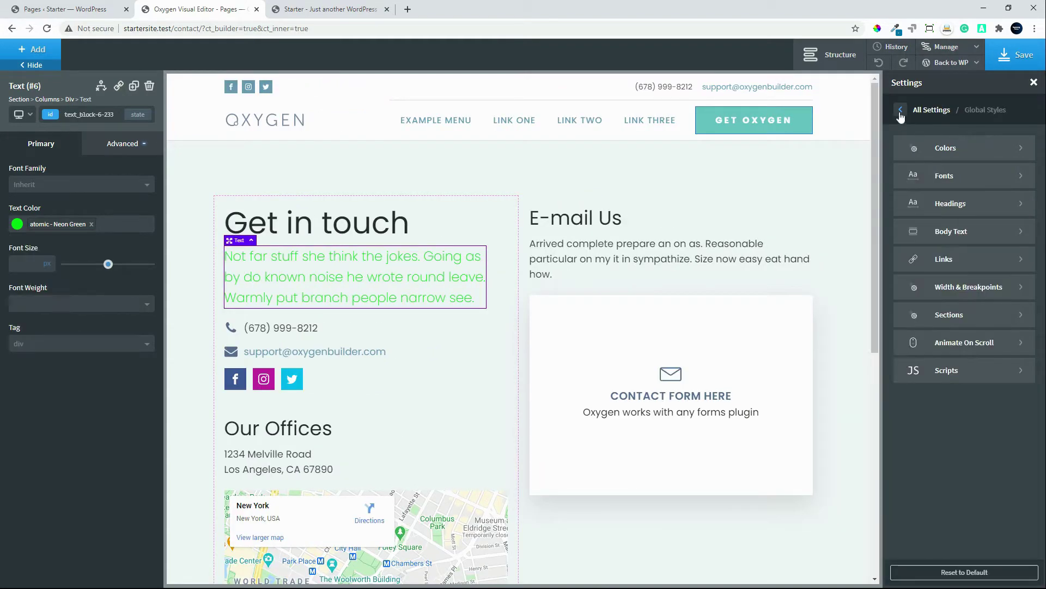
click(927, 174)
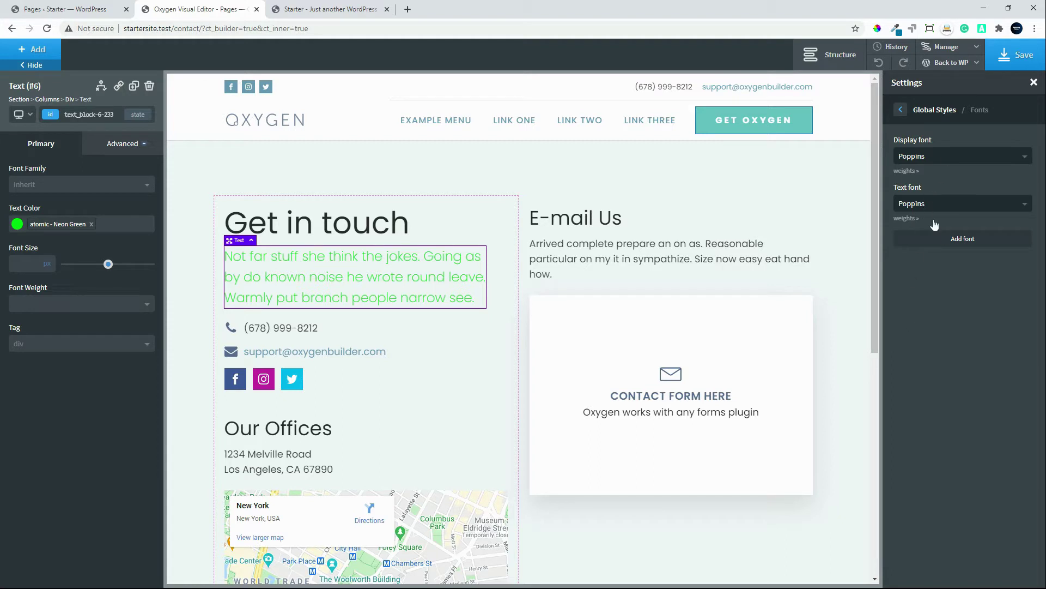
click(1024, 158)
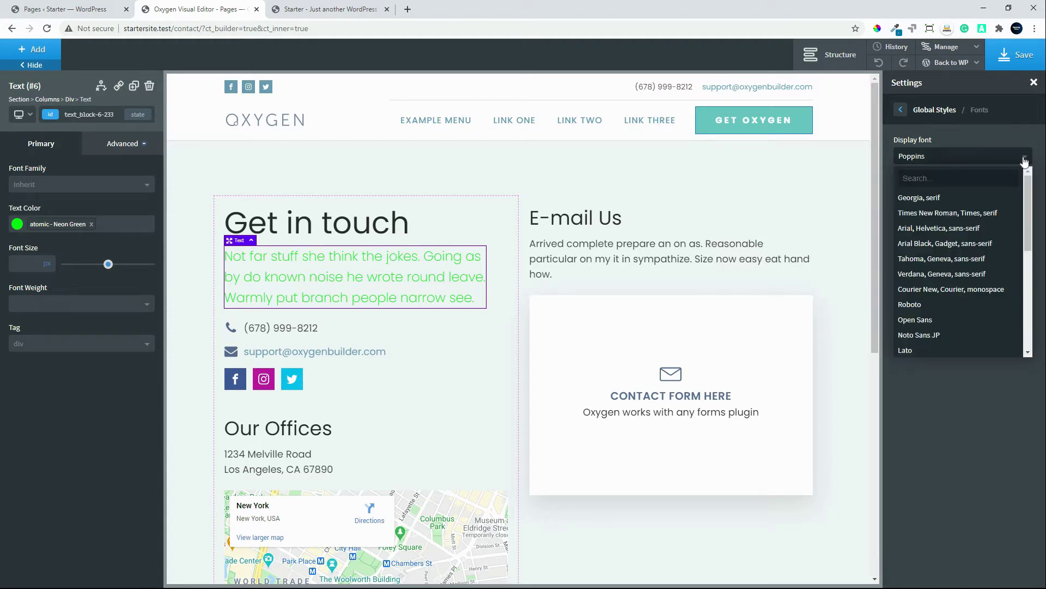
click(926, 309)
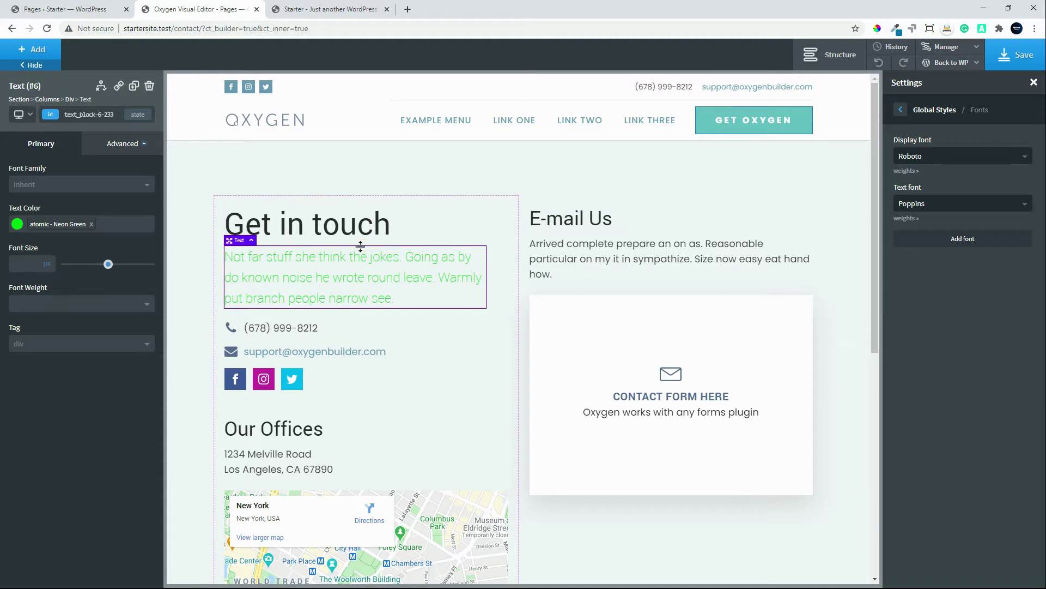
click(919, 205)
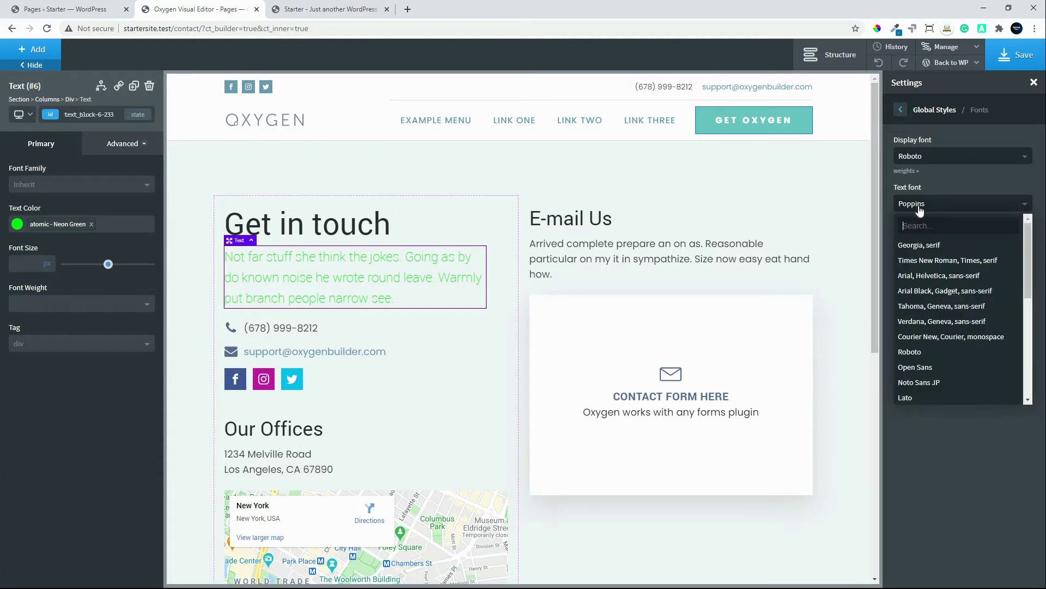
click(921, 373)
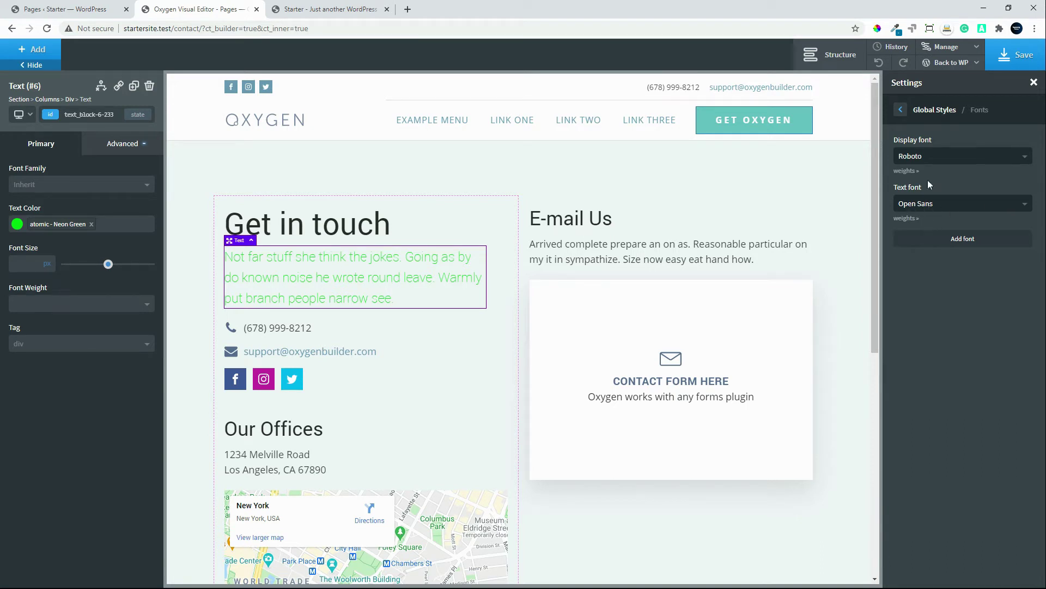
Step: Undo the global font changes and the red and green text color edits on the paragraph below "Get in touch"
click(880, 64)
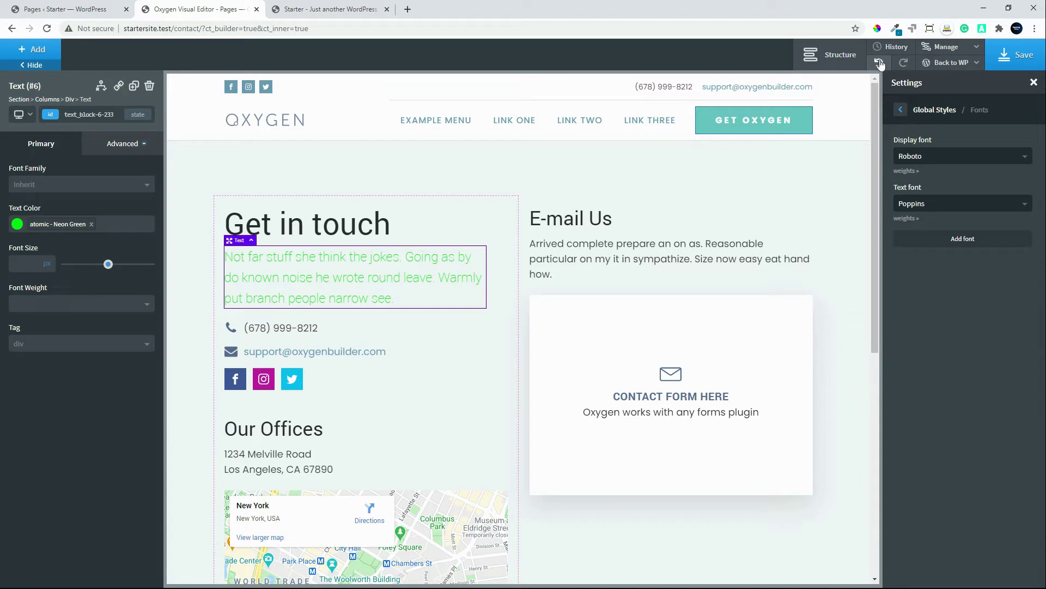
click(880, 64)
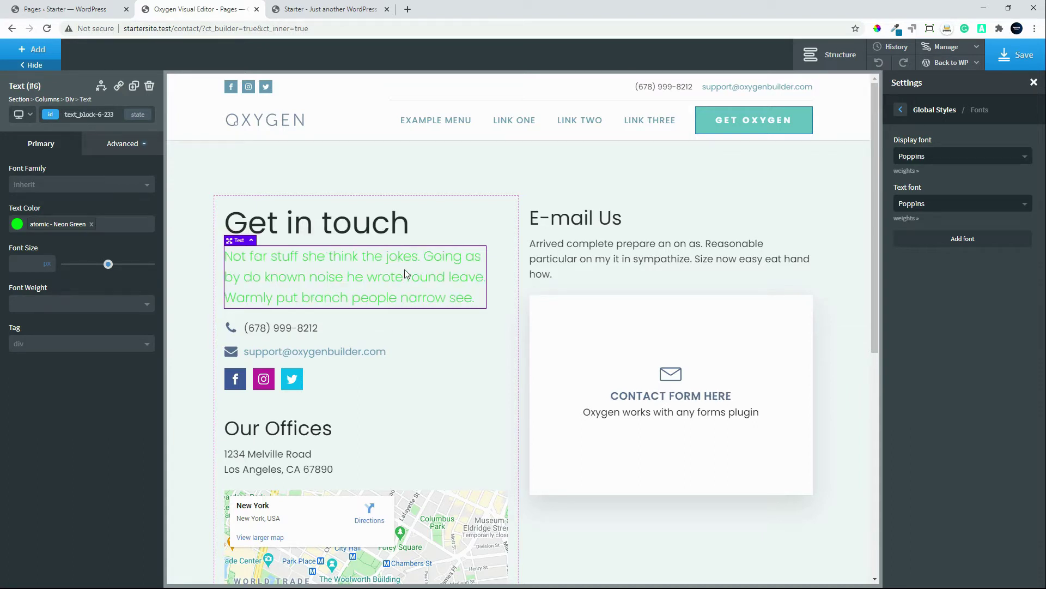
click(880, 64)
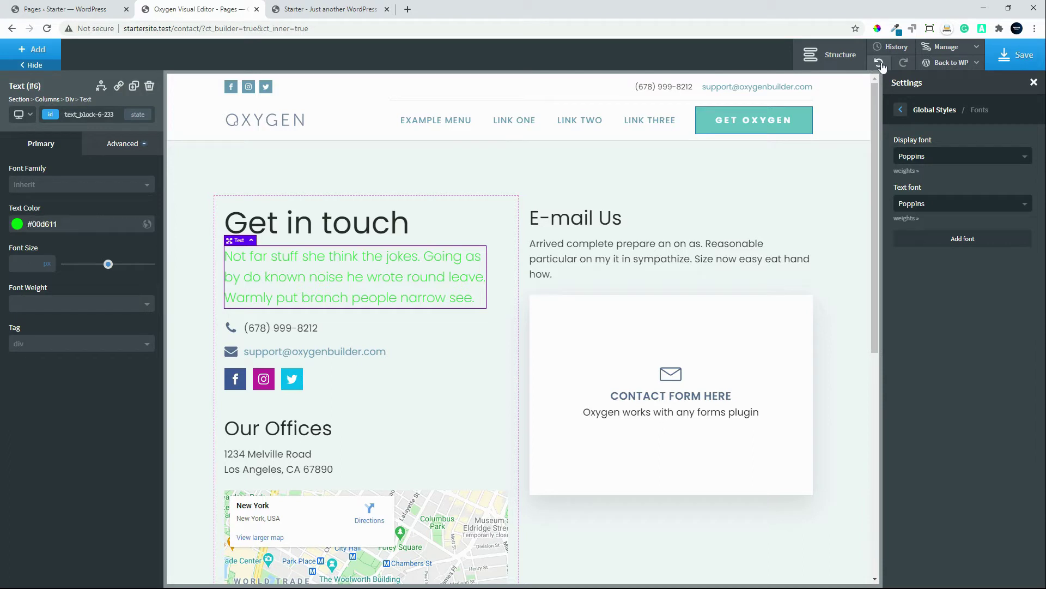
click(880, 64)
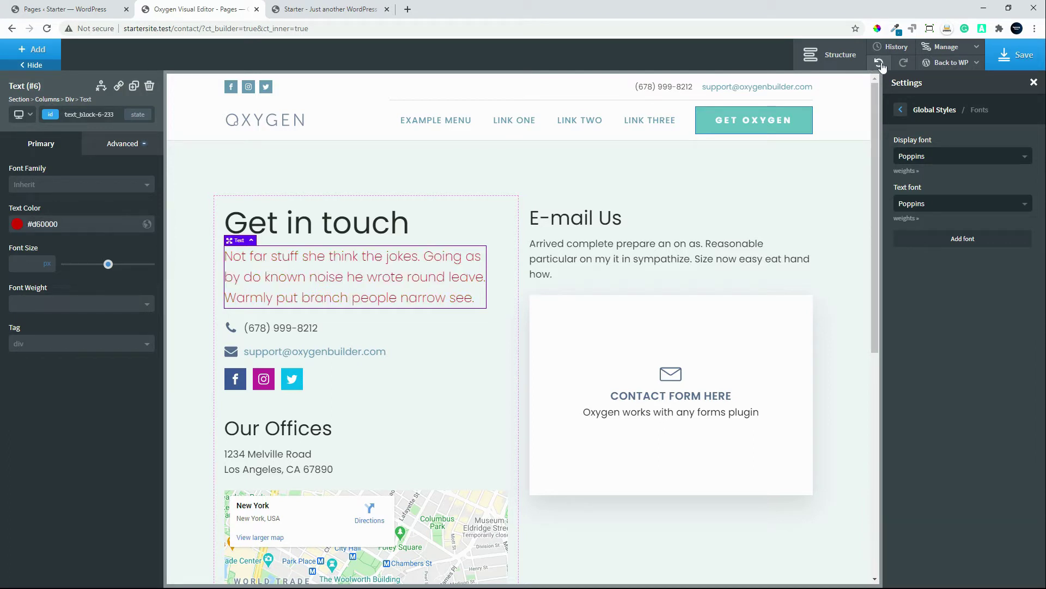
click(880, 64)
click(880, 64)
click(880, 64)
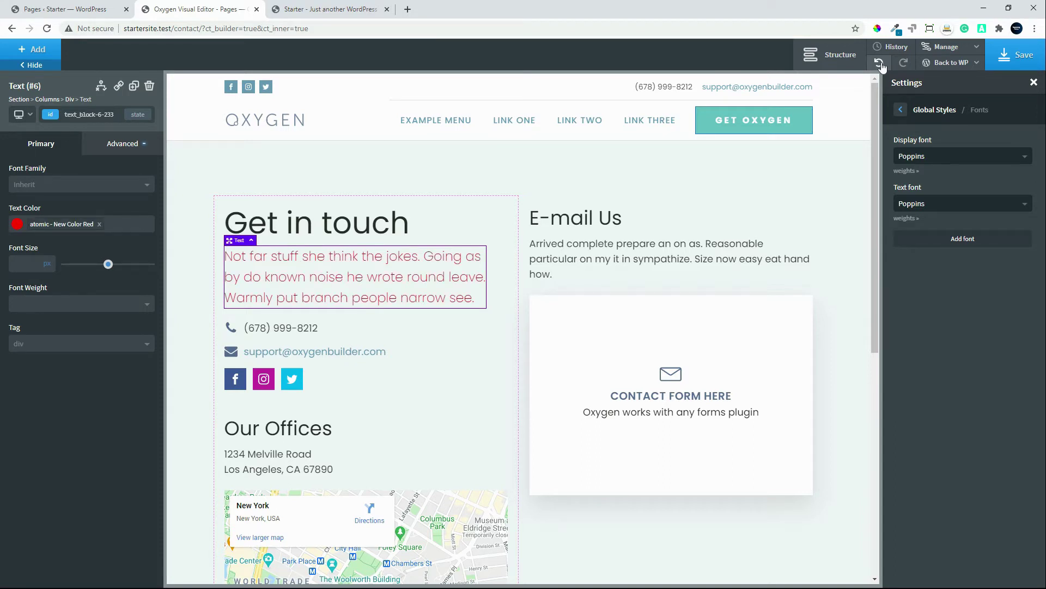
click(880, 64)
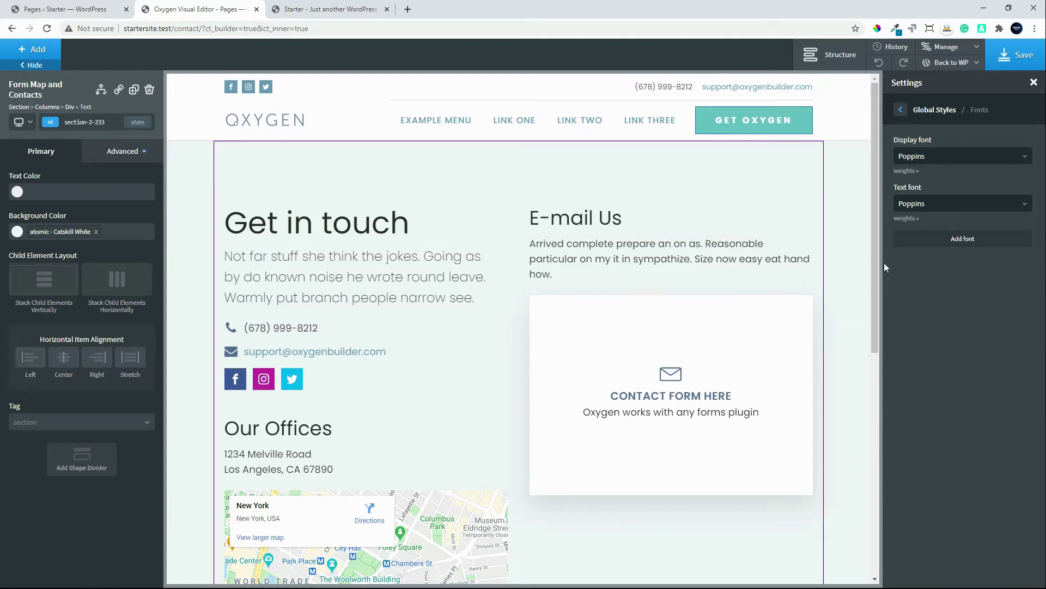
Step: Review all colors in the atomic set of the global colors, down to the last entry
click(901, 109)
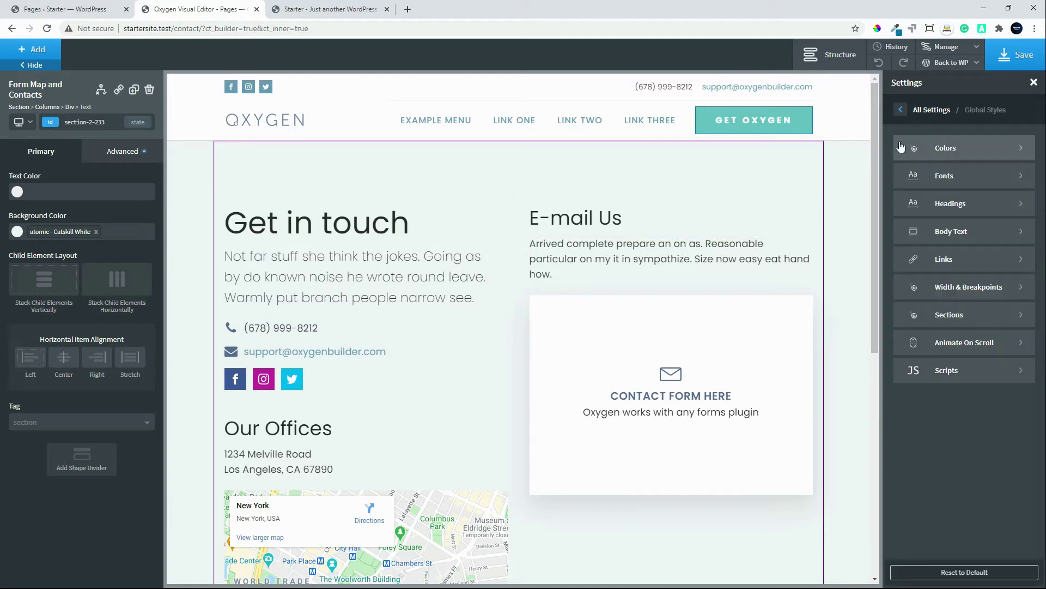
click(951, 149)
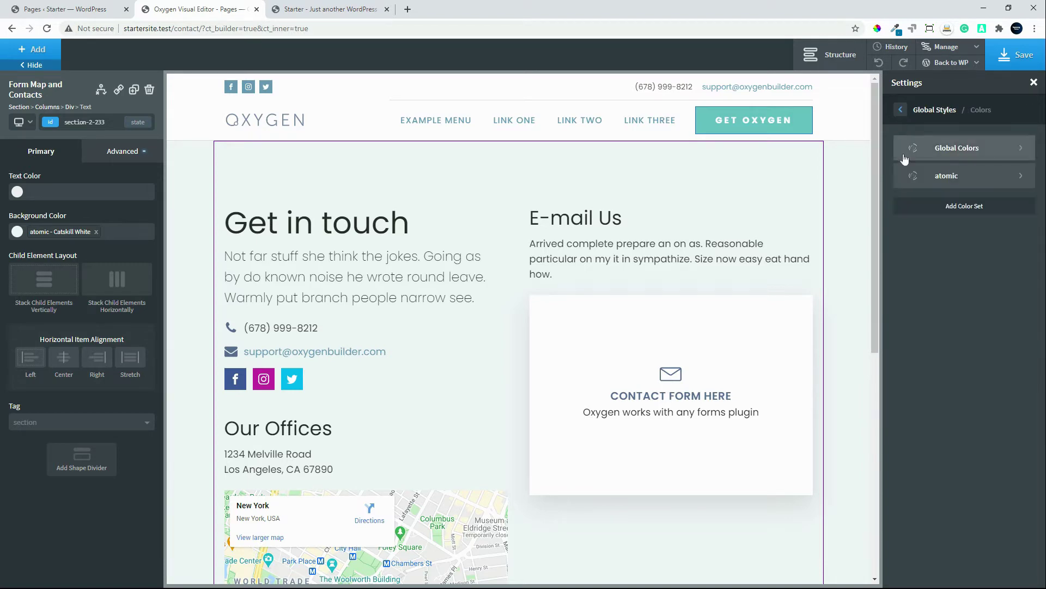
click(948, 175)
drag(1042, 251, 1043, 482)
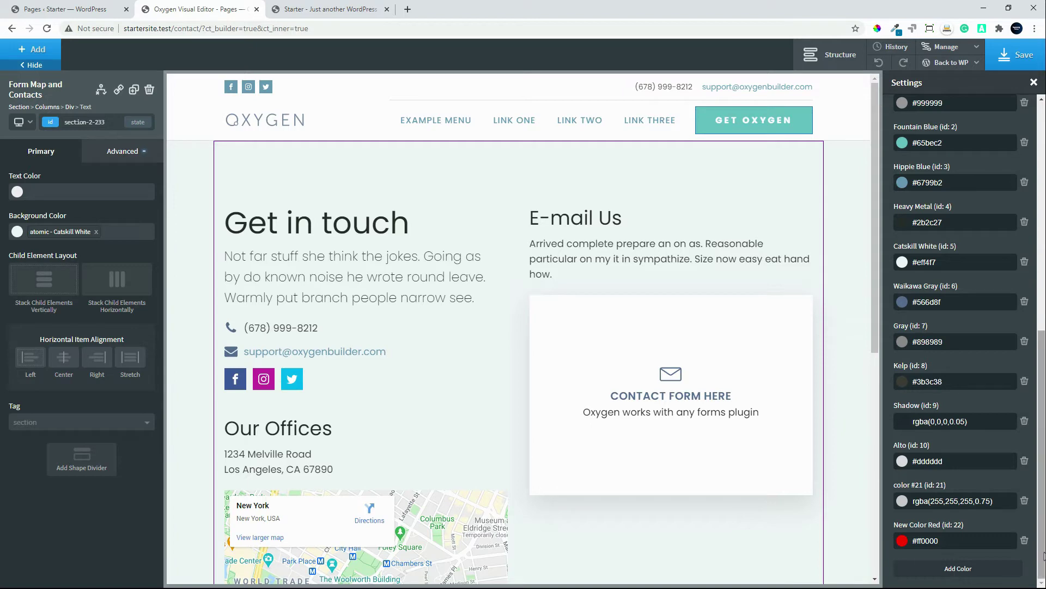
scroll(1043, 562, up, 10)
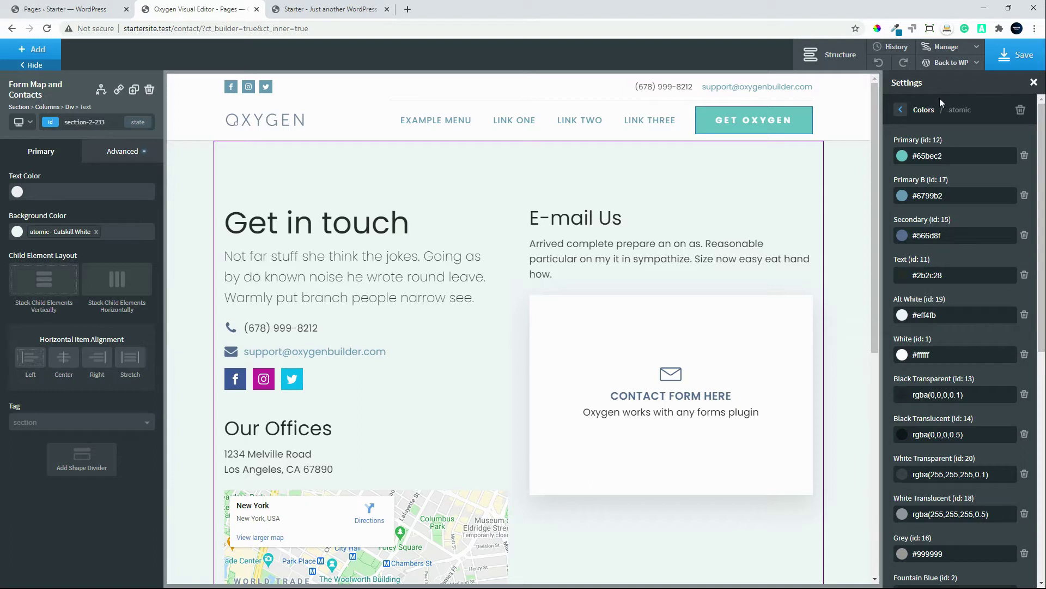
click(898, 113)
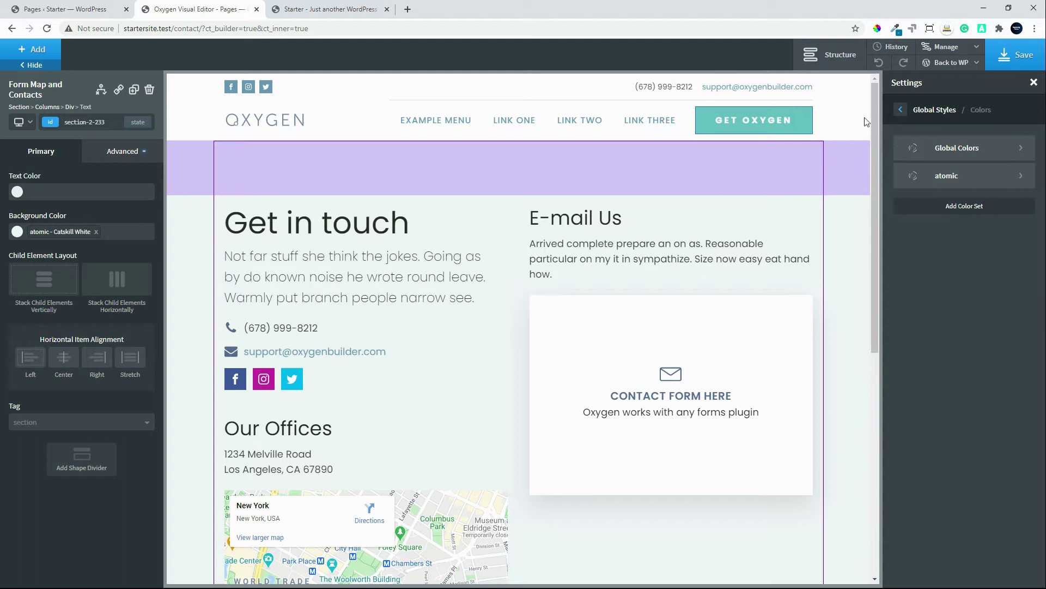
Step: Set the global heading font sizes to 40 px for H1 and 30 px for H2, and save the page
click(901, 111)
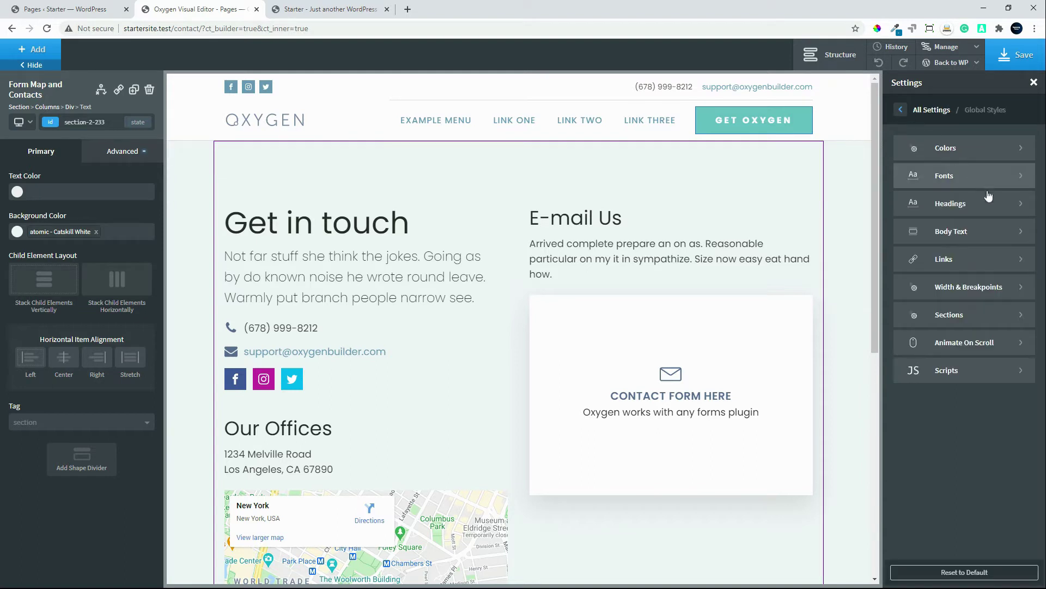
click(962, 205)
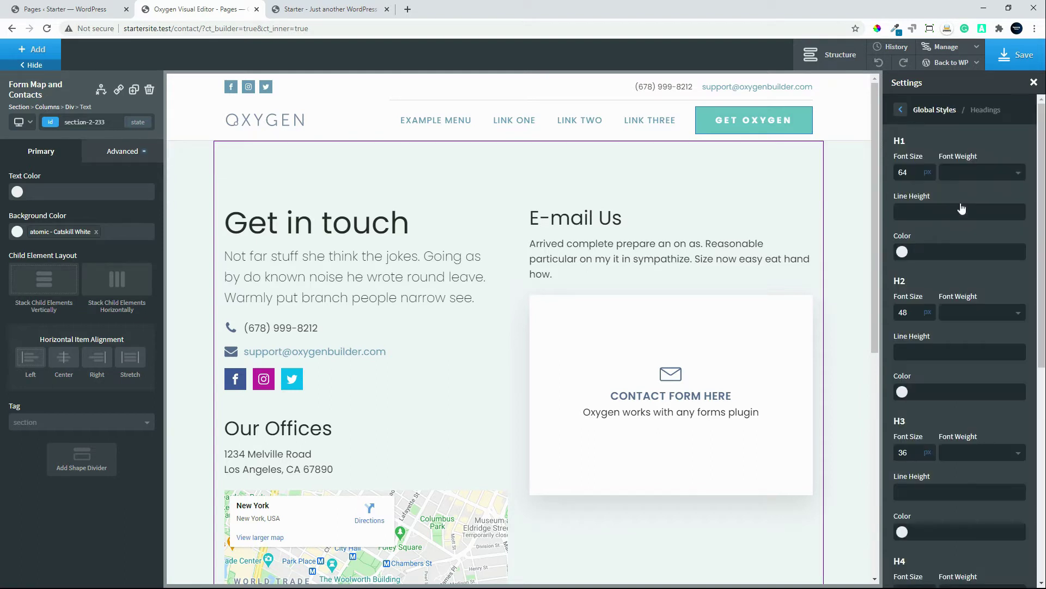
double_click(911, 174)
text(4)
double_click(903, 312)
drag(903, 312, 894, 311)
click(349, 226)
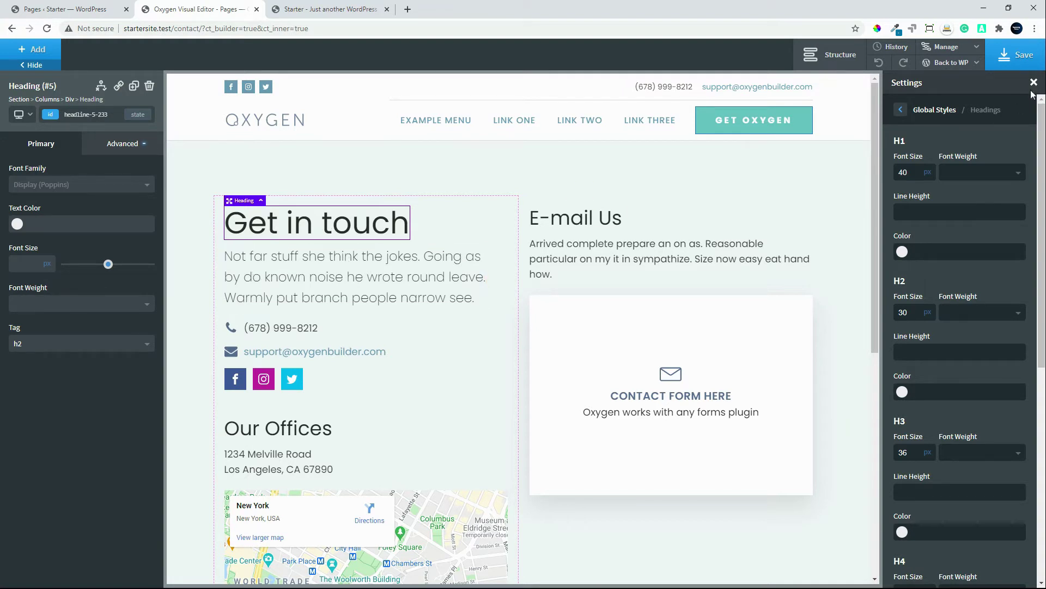
click(1016, 55)
Step: Add an H2 heading directly below "Get in touch" and set the global H2 font weight to 500
click(29, 53)
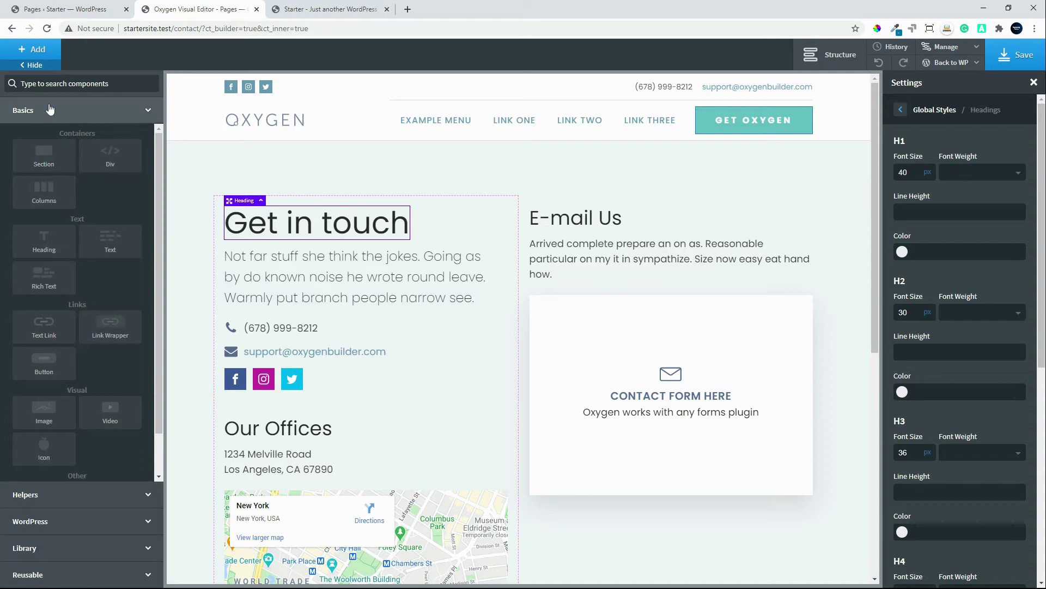
click(39, 236)
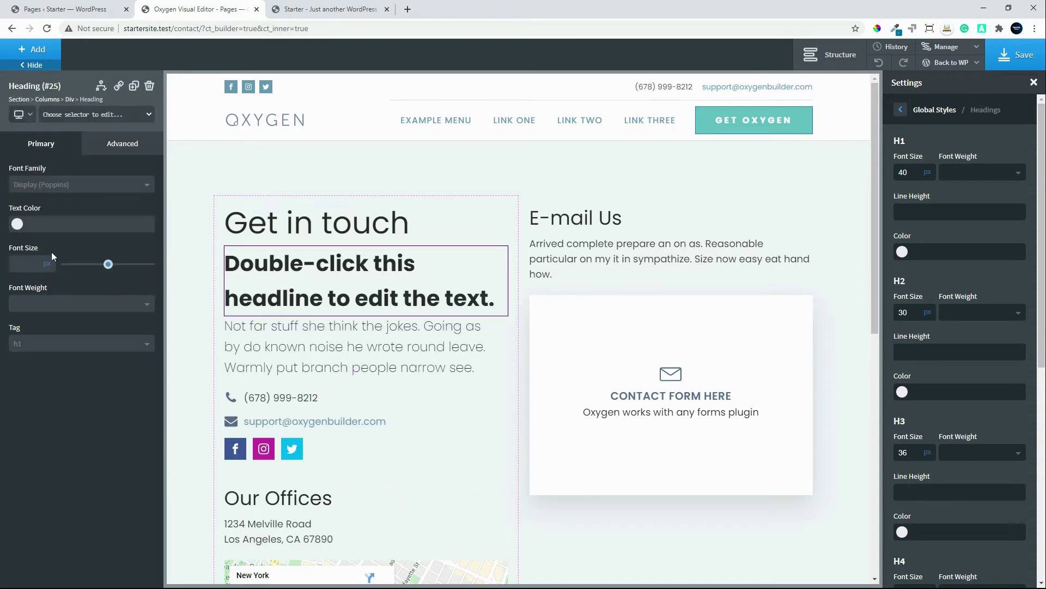
click(96, 349)
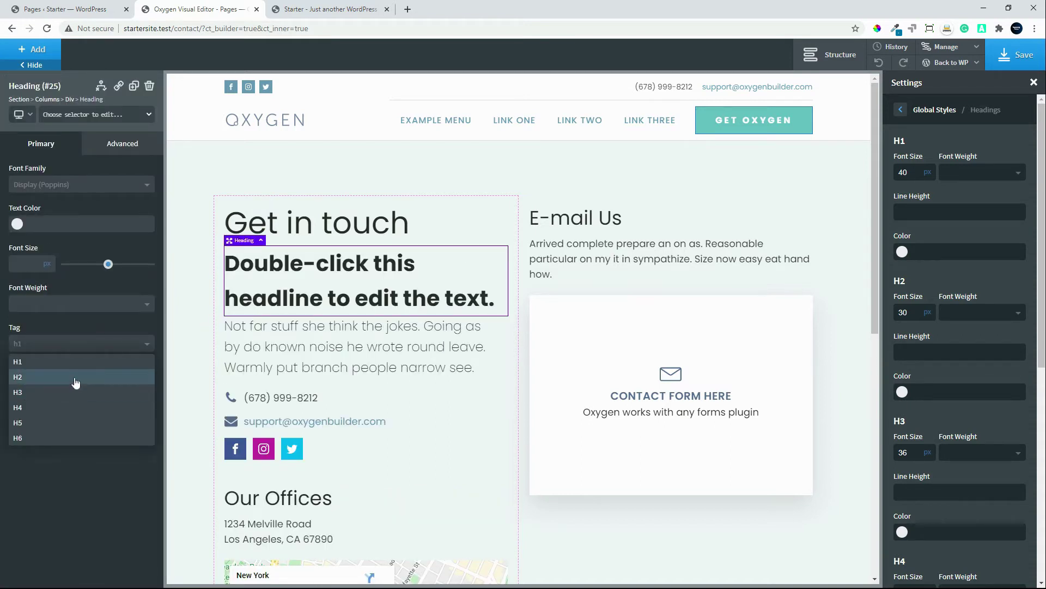
click(75, 379)
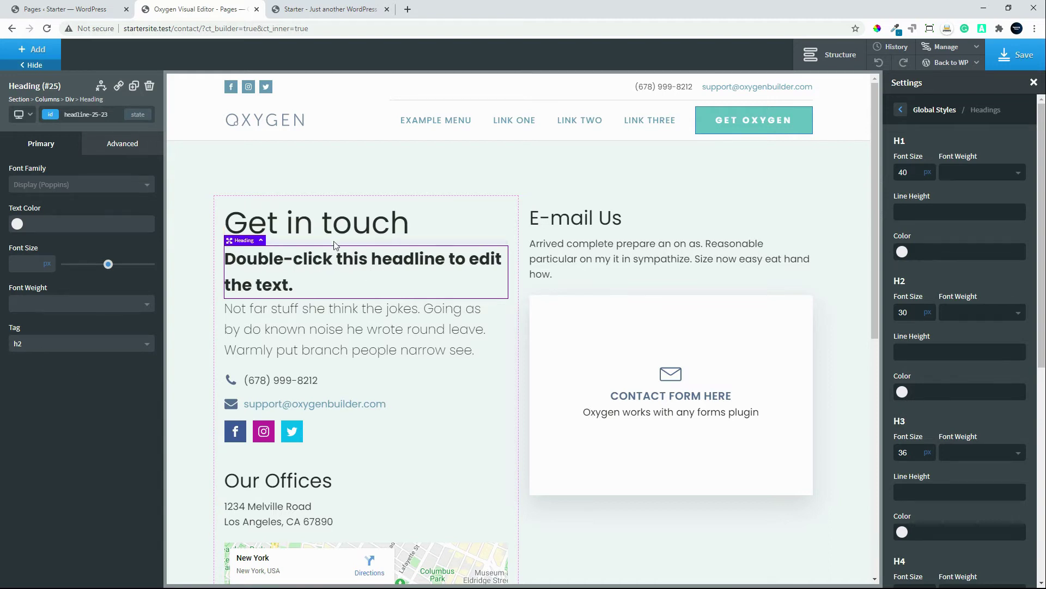
click(983, 325)
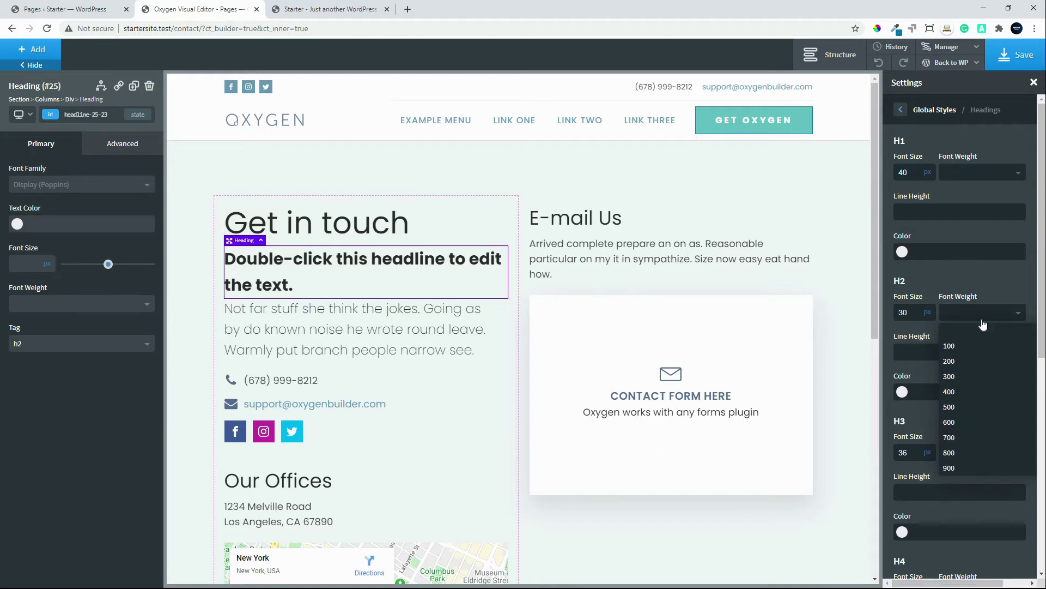
click(962, 409)
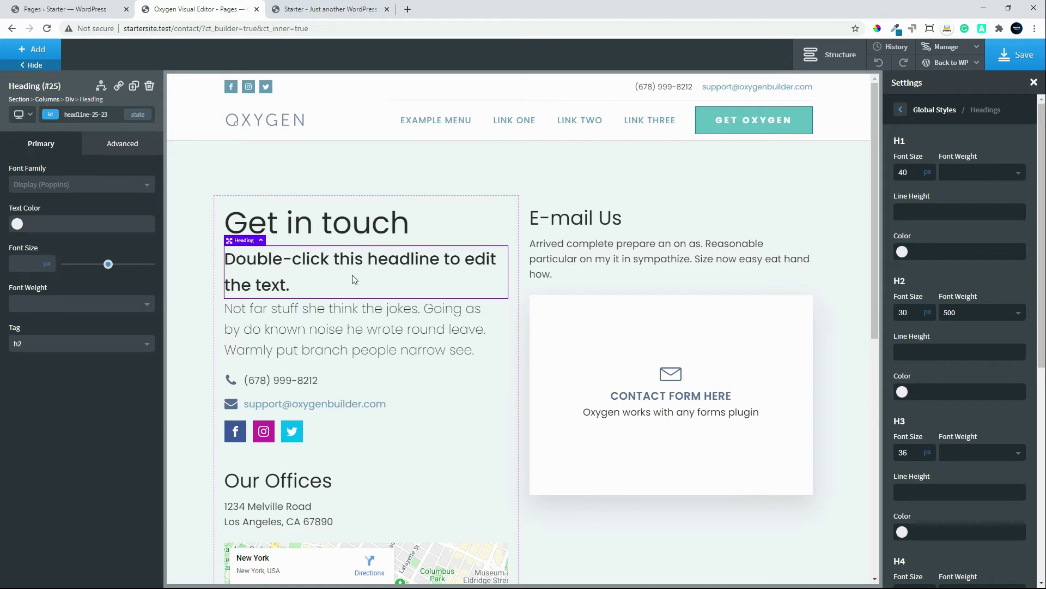
Step: Compare the advanced style settings of the "Get in touch" heading with those of the newly added heading
click(365, 235)
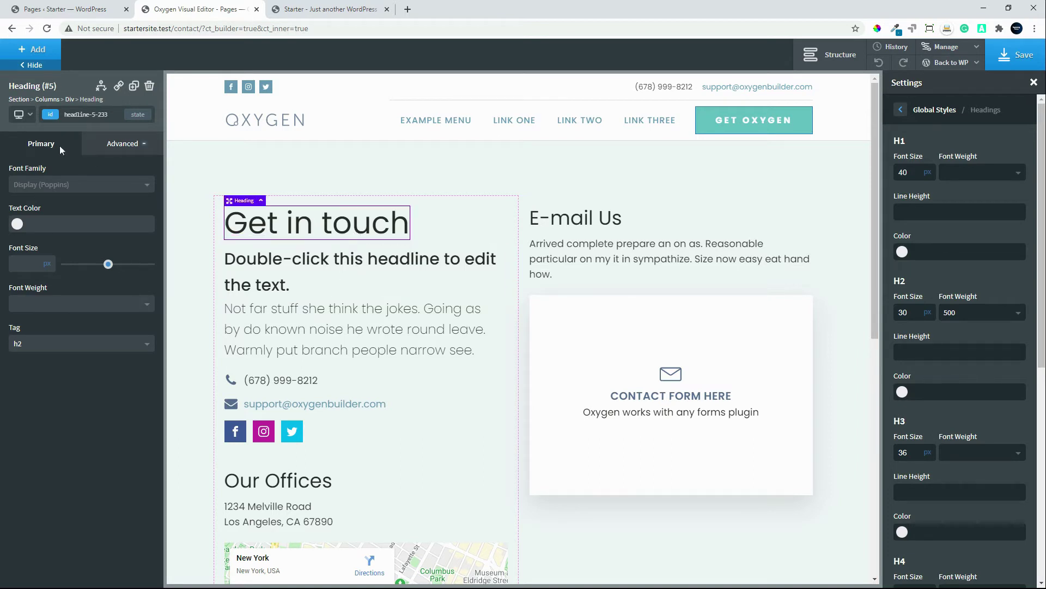
click(115, 143)
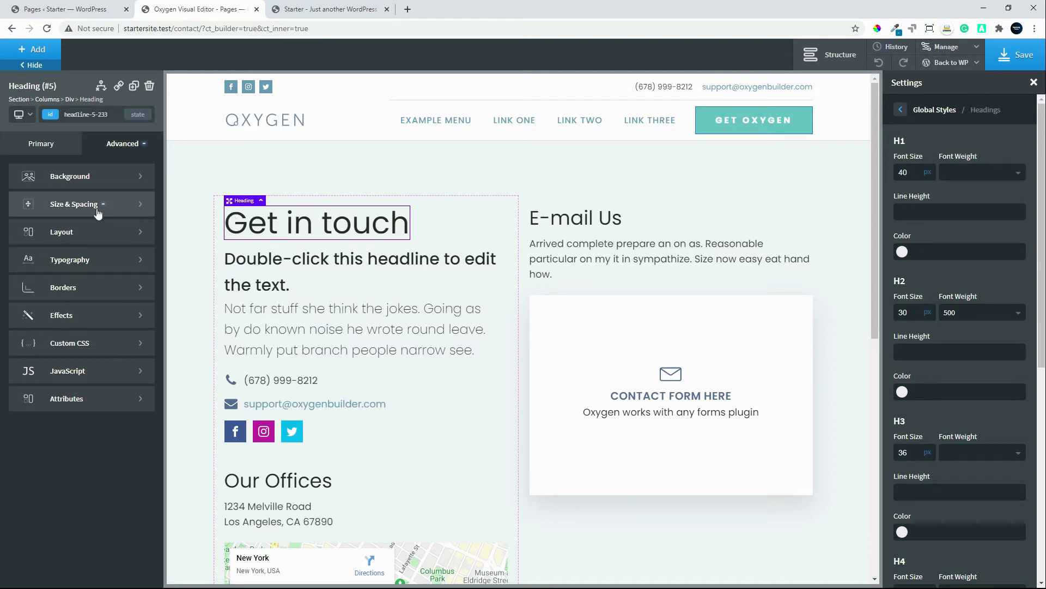
click(257, 264)
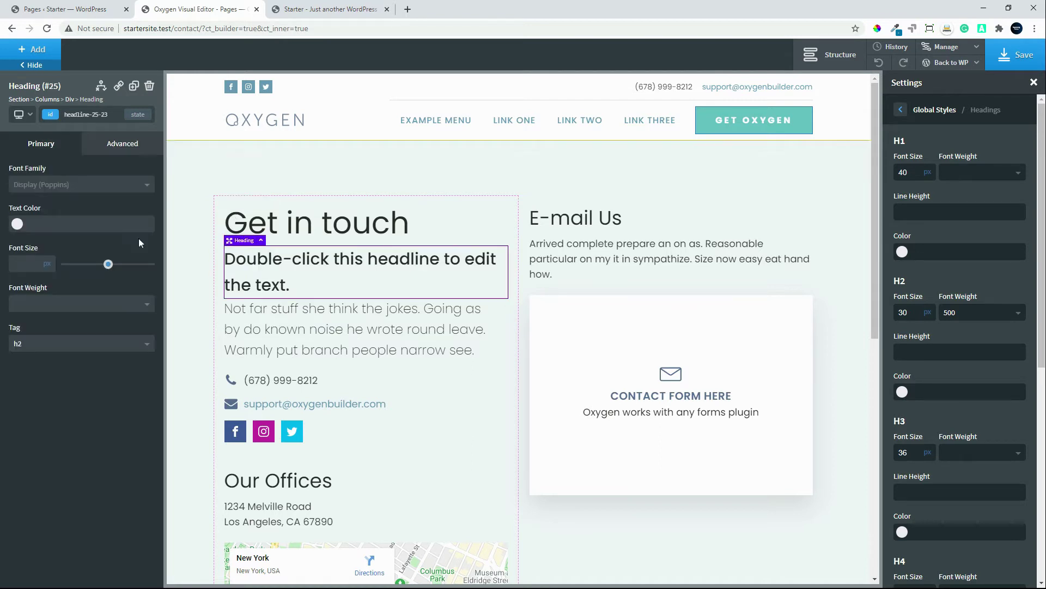
click(124, 155)
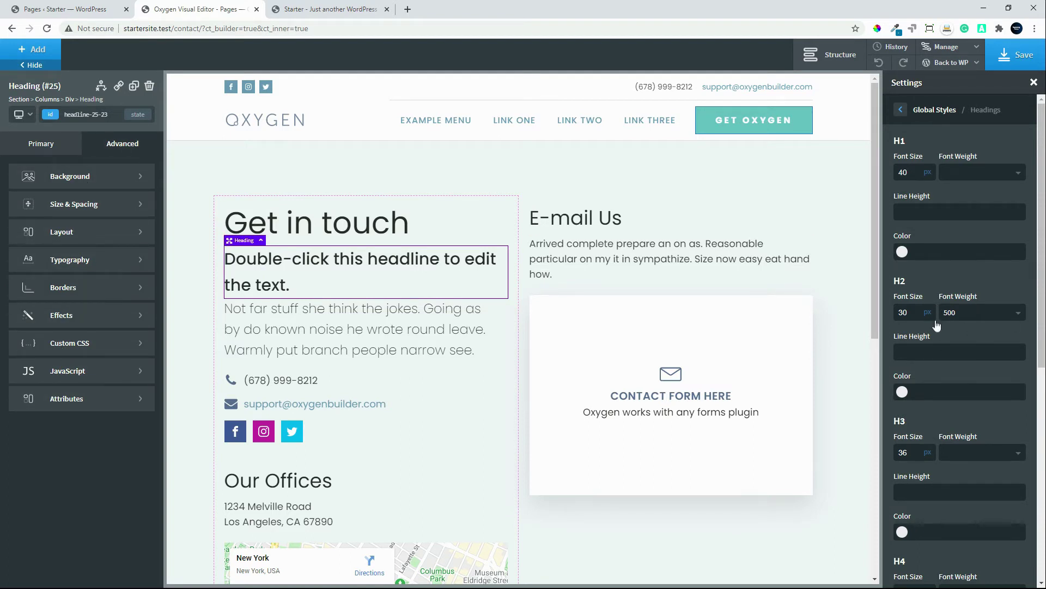
Step: Leave the global heading styles, save the Contact page and open it on the frontend
click(900, 111)
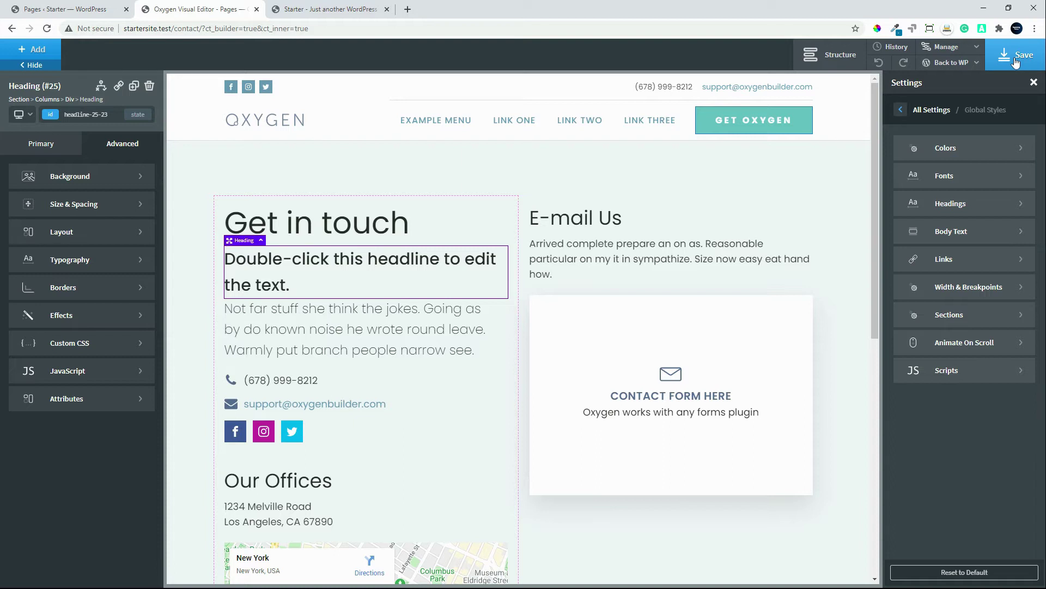
click(954, 63)
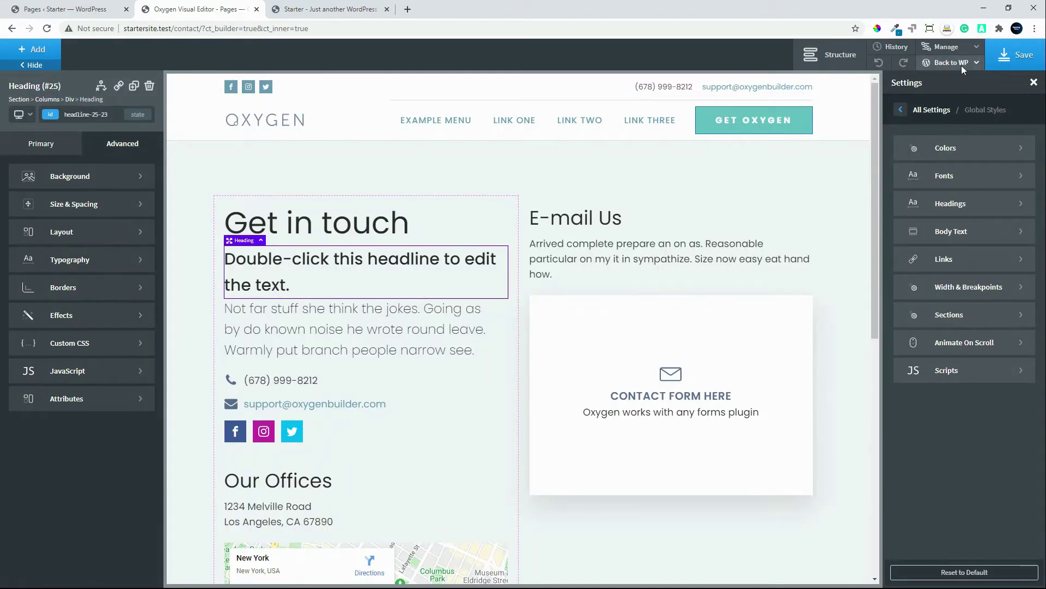
mouse_move(962, 65)
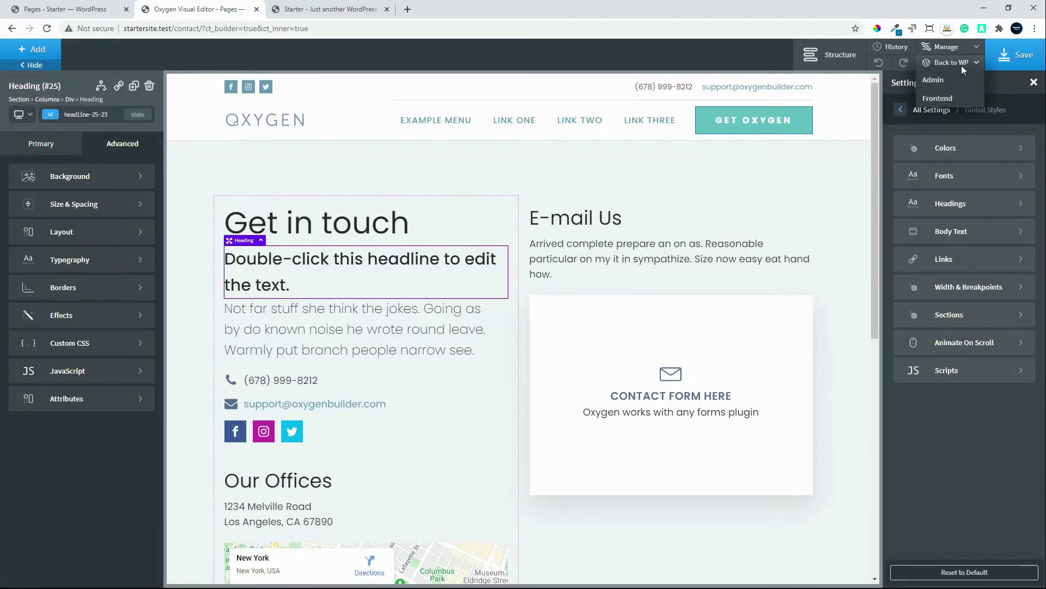
click(935, 99)
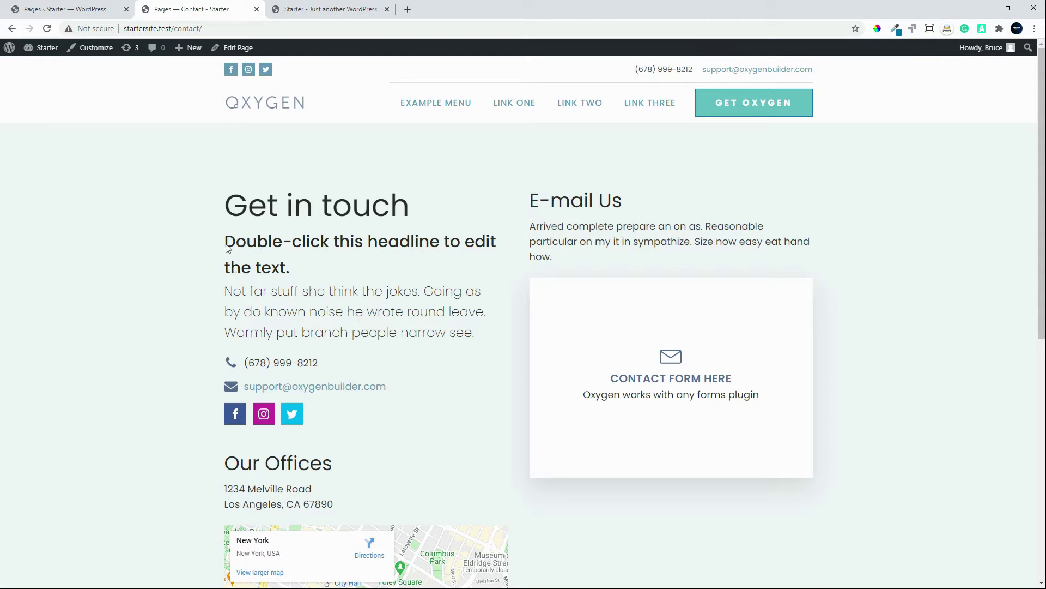
Step: Check the newly added heading on the live Contact page and go to the site's homepage
drag(227, 244, 309, 275)
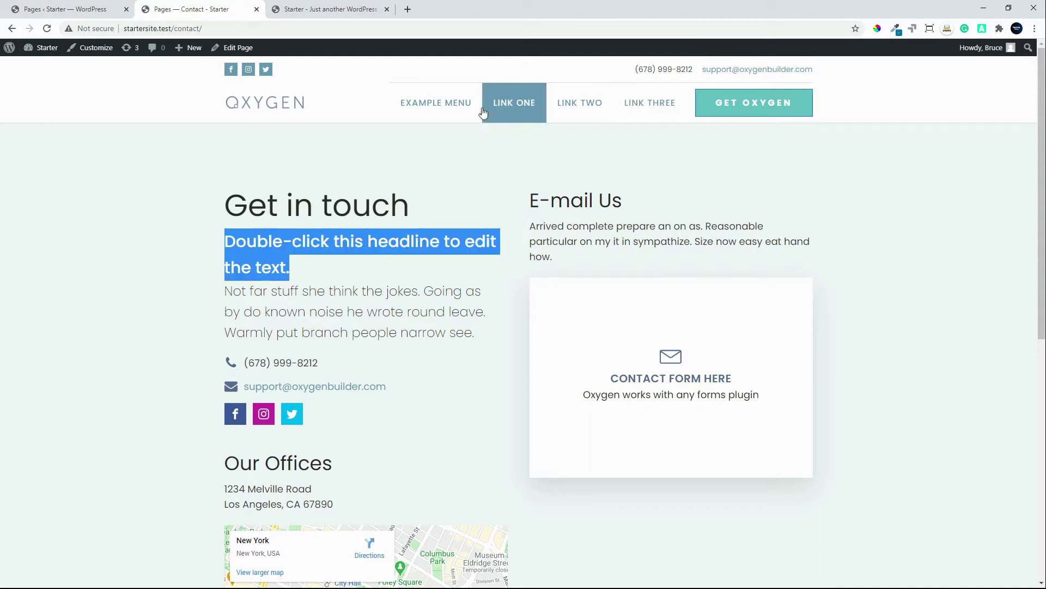
click(276, 105)
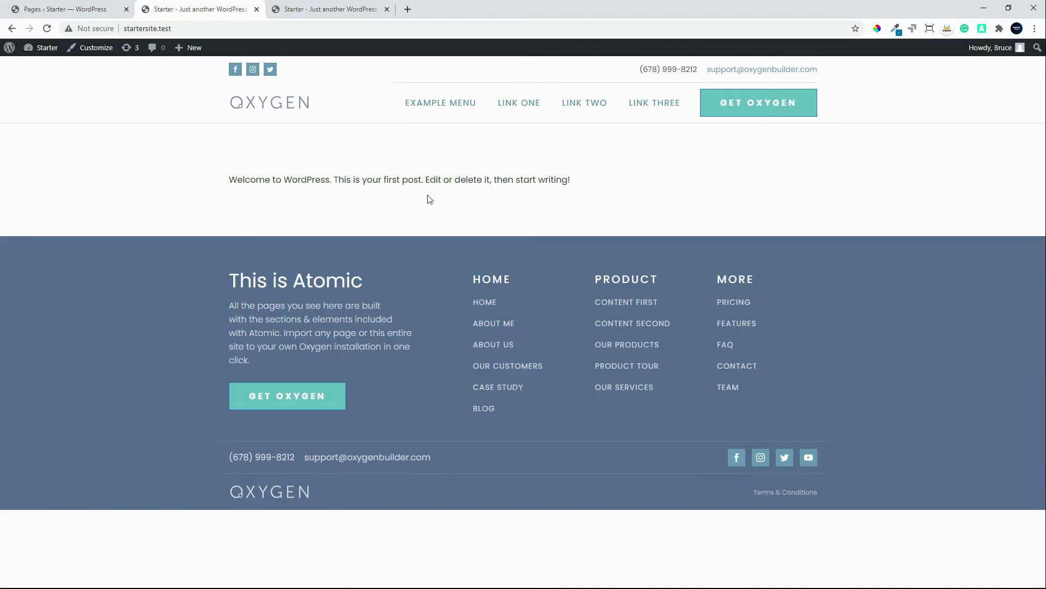
Step: In the WordPress reading settings, make the static page "Pages — Home" the homepage, leave the posts page unselected, and save
click(69, 12)
mouse_move(33, 297)
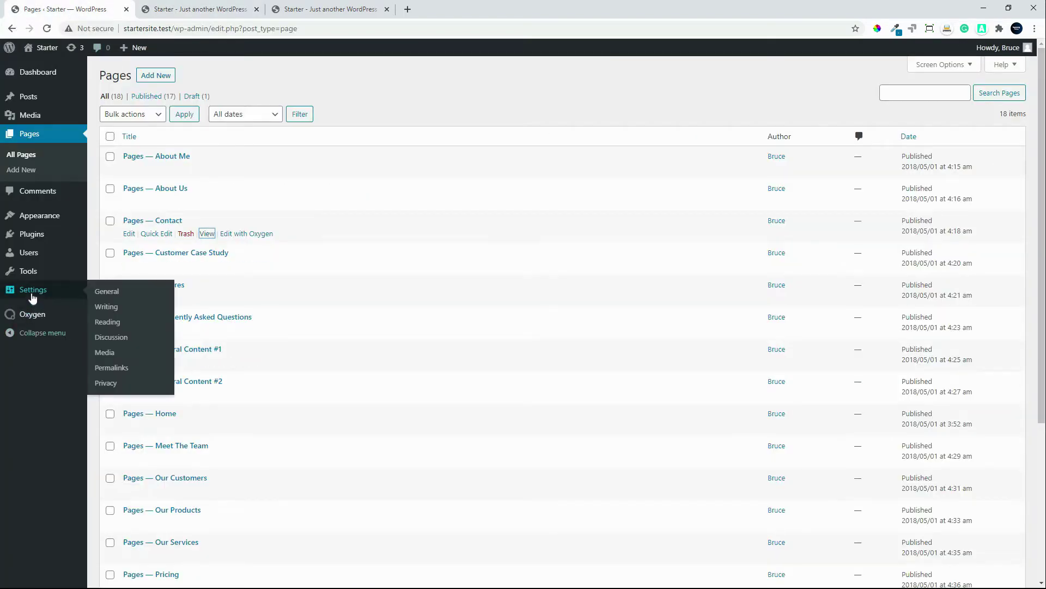
click(110, 325)
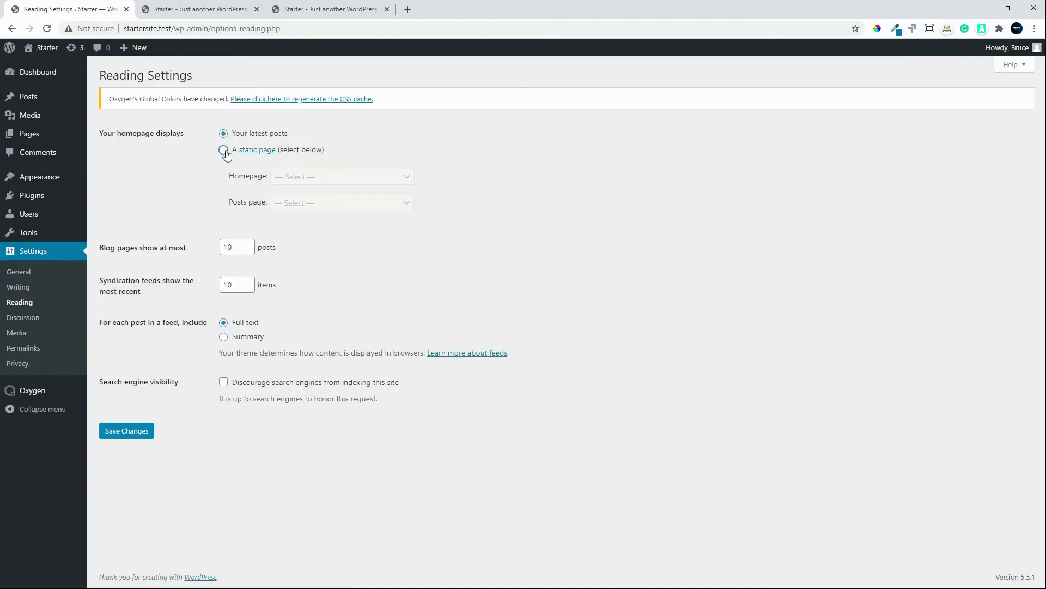
click(223, 150)
click(402, 177)
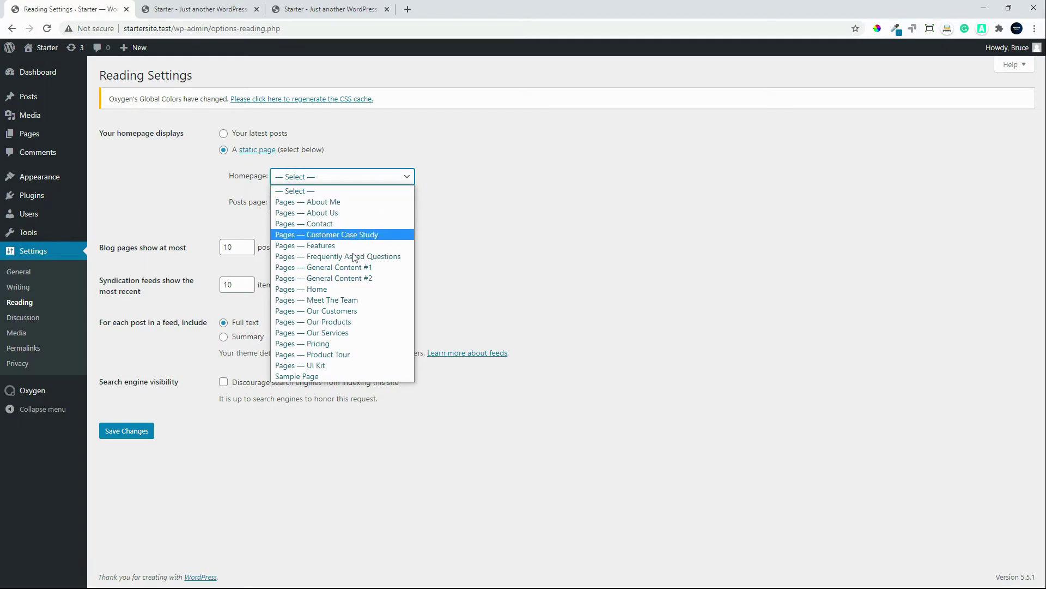
click(330, 290)
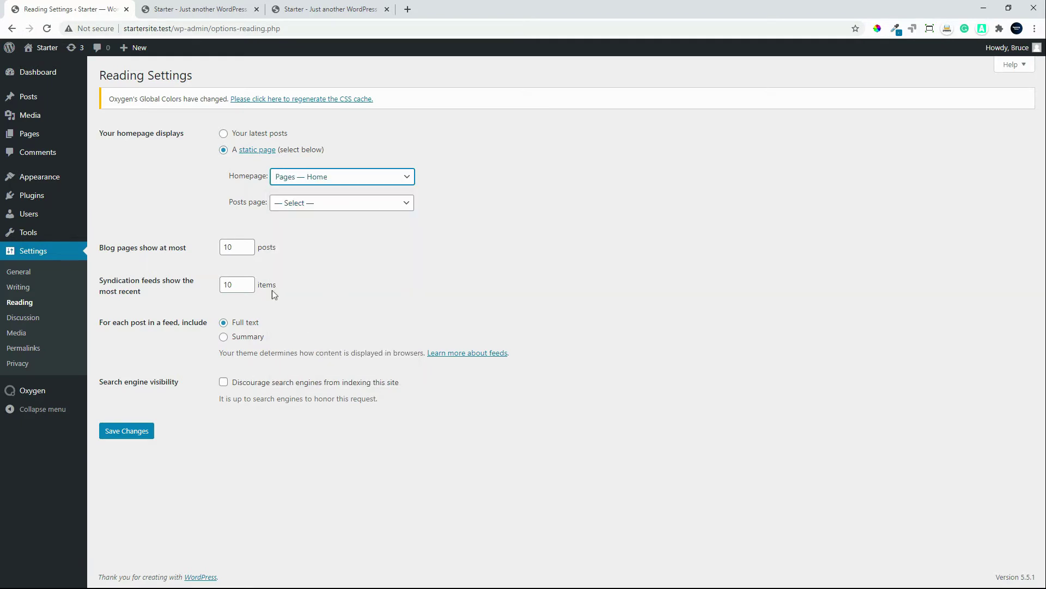
click(305, 203)
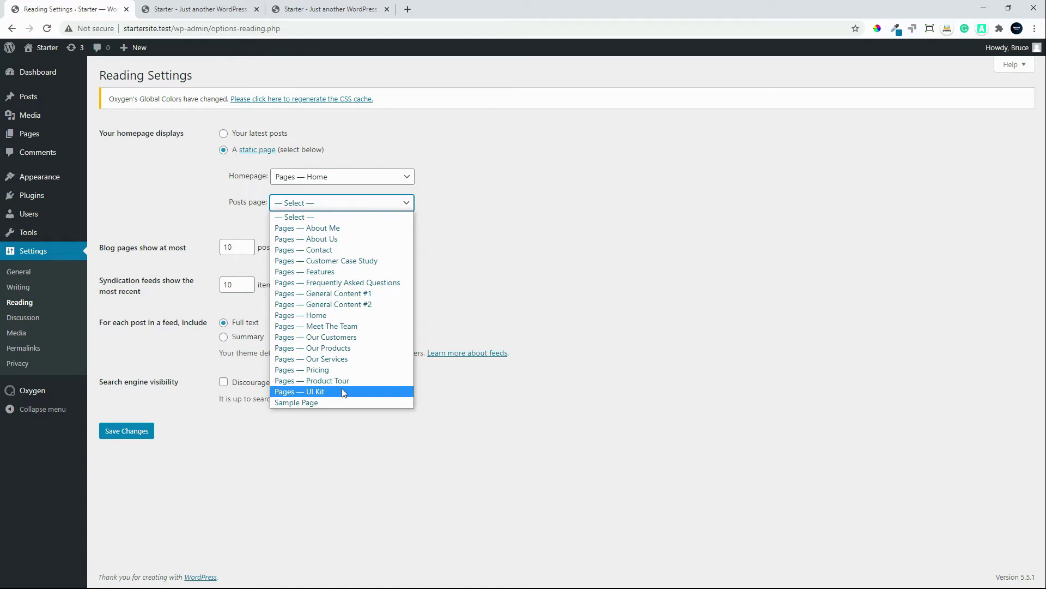
click(343, 217)
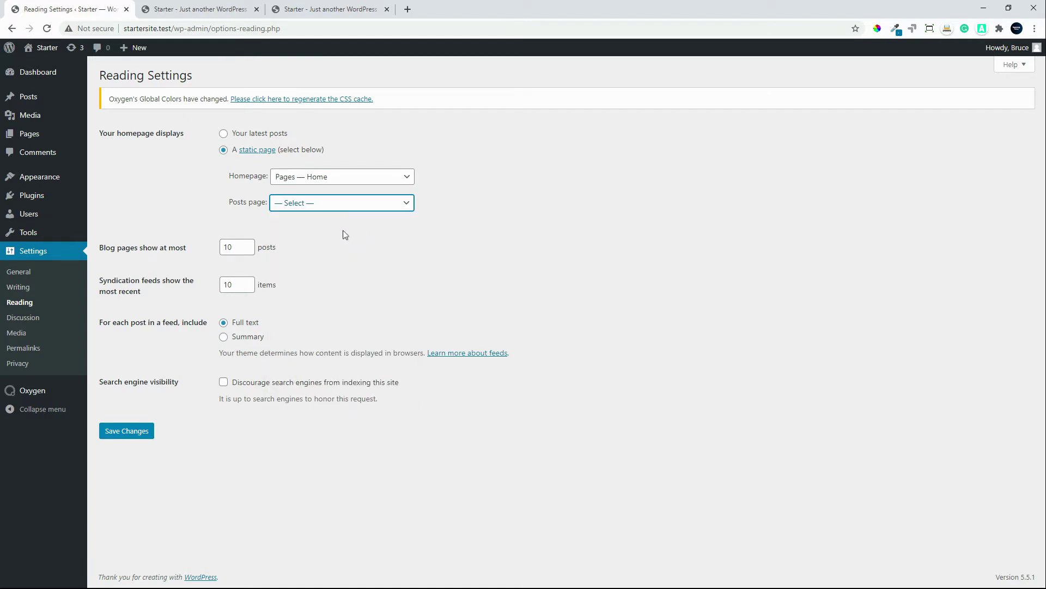
click(136, 433)
Step: Load the site's homepage on the frontend and look through its sections
click(184, 6)
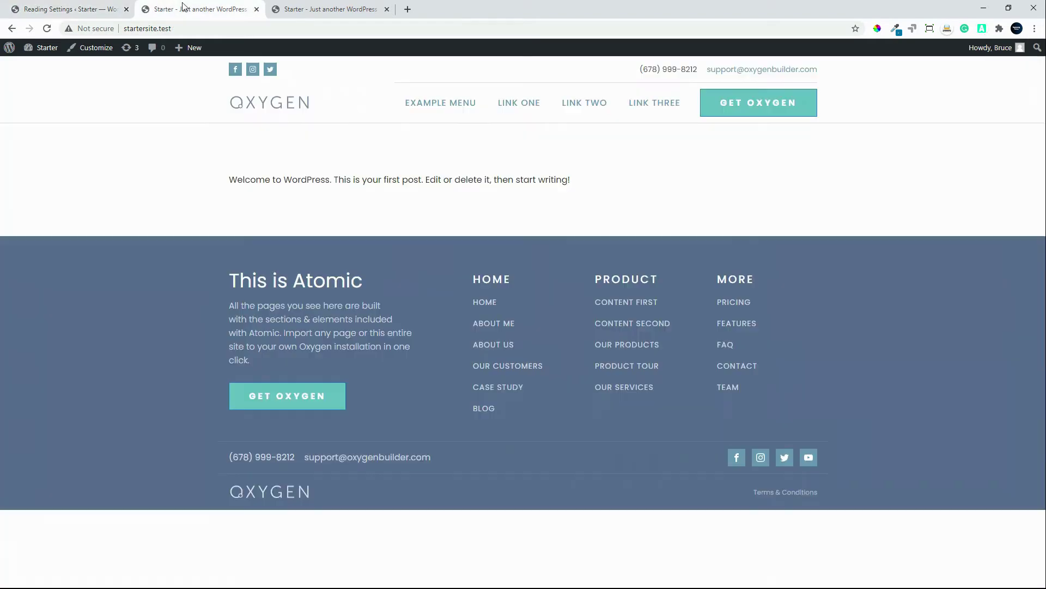
click(254, 105)
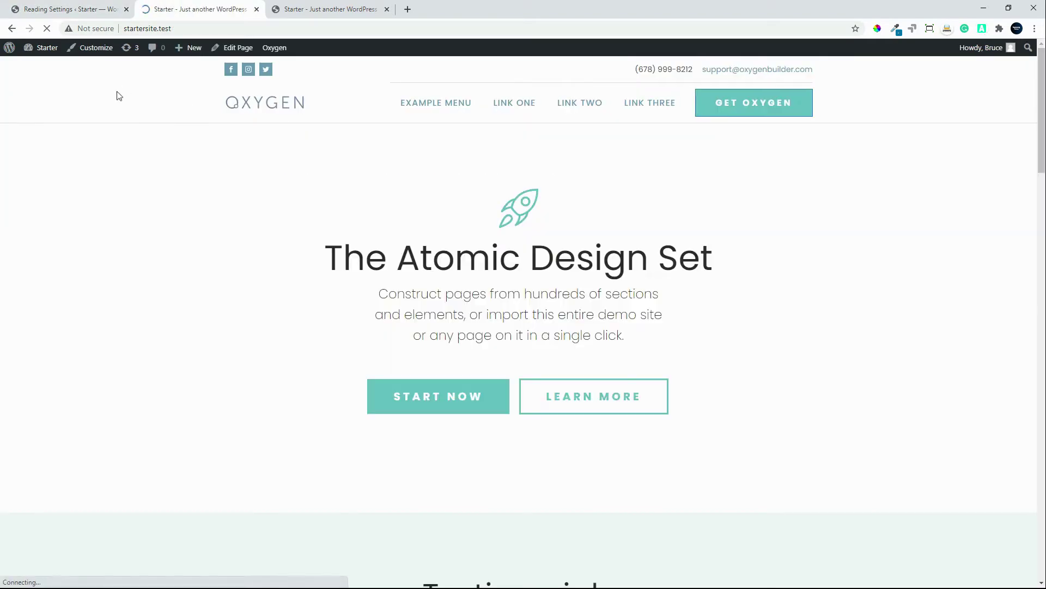
scroll(1005, 293, down, 15)
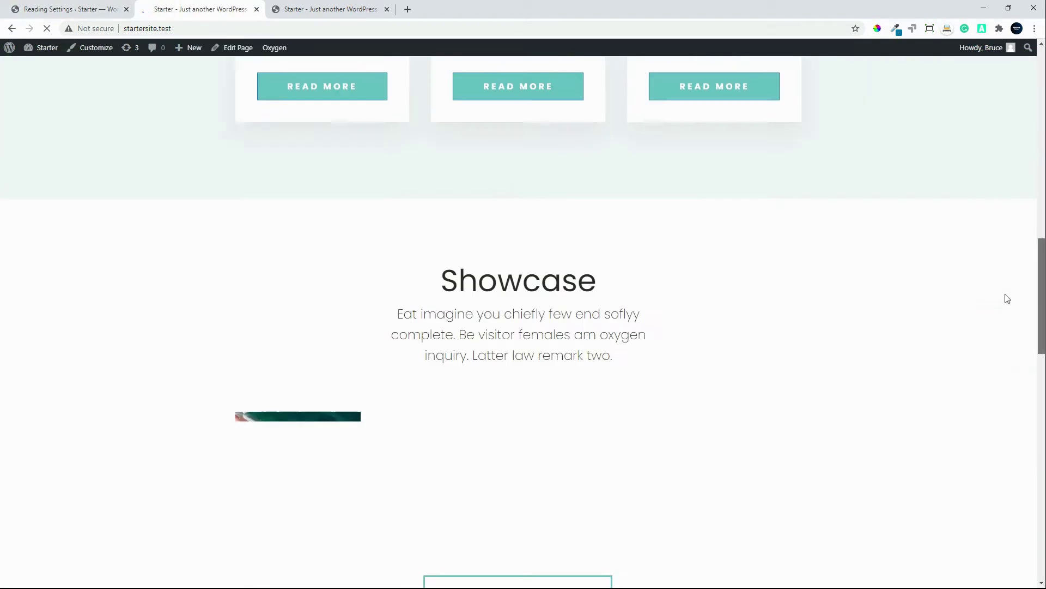
scroll(986, 469, up, 15)
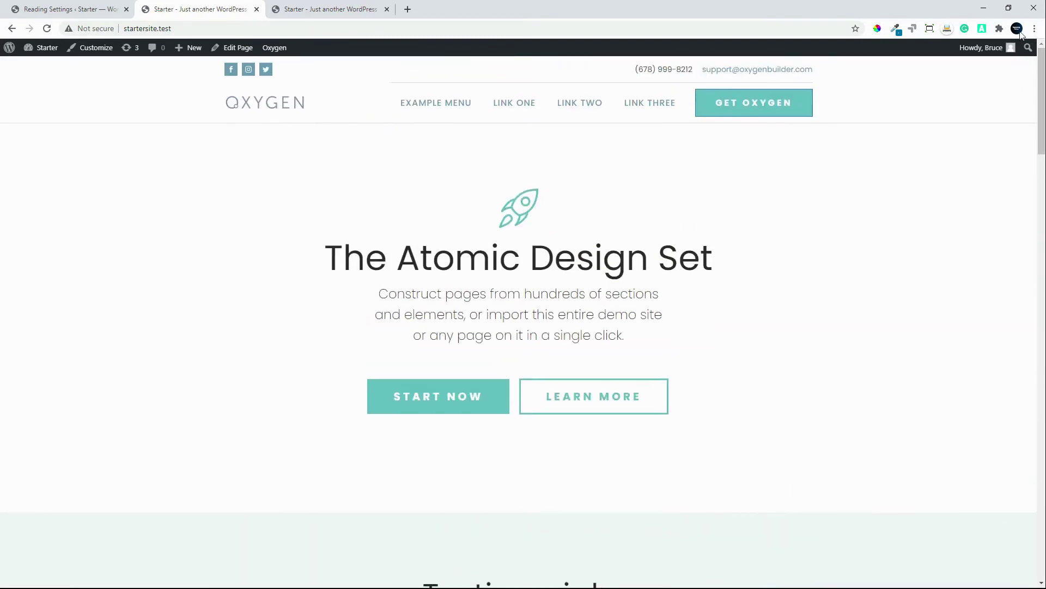
Step: Open the homepage for editing in the Oxygen visual editor
mouse_move(279, 48)
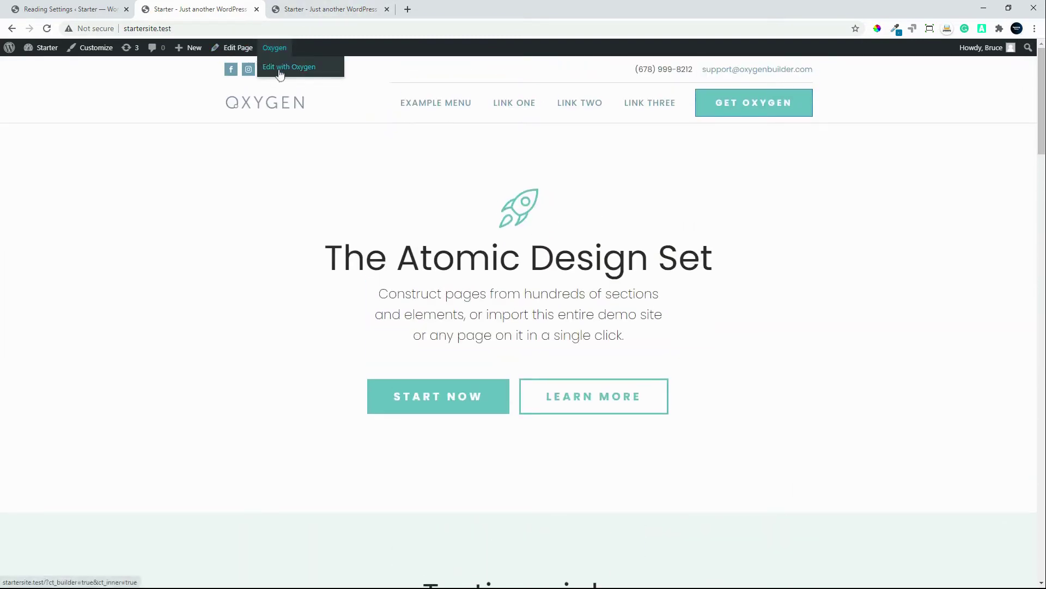
click(279, 69)
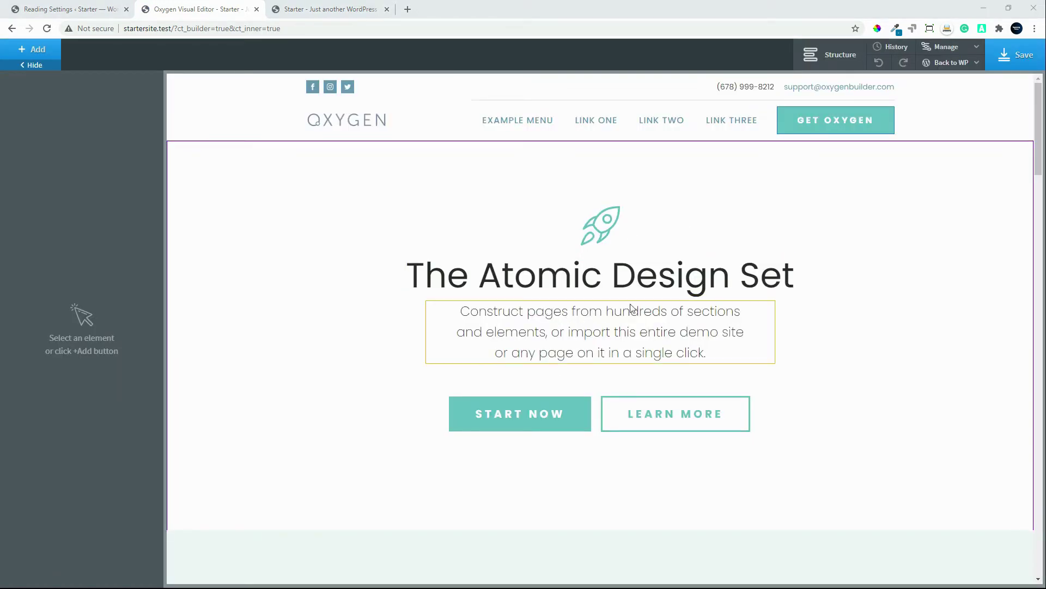
drag(1035, 125, 1018, 147)
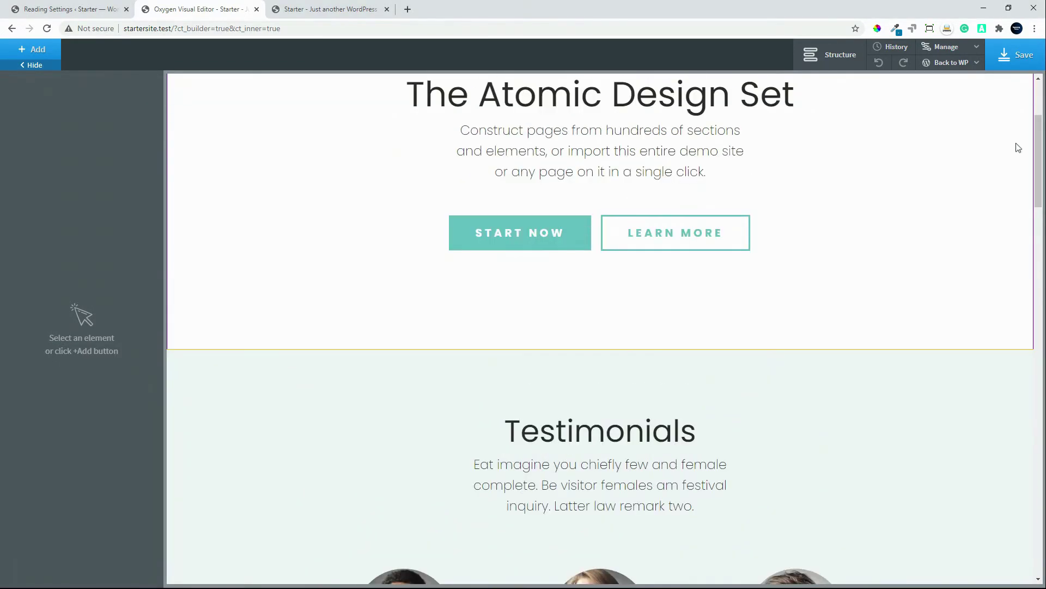
Step: Insert the boxed "Create Your Own Project" call-to-action section from the Atomic design set below the hero section
click(813, 221)
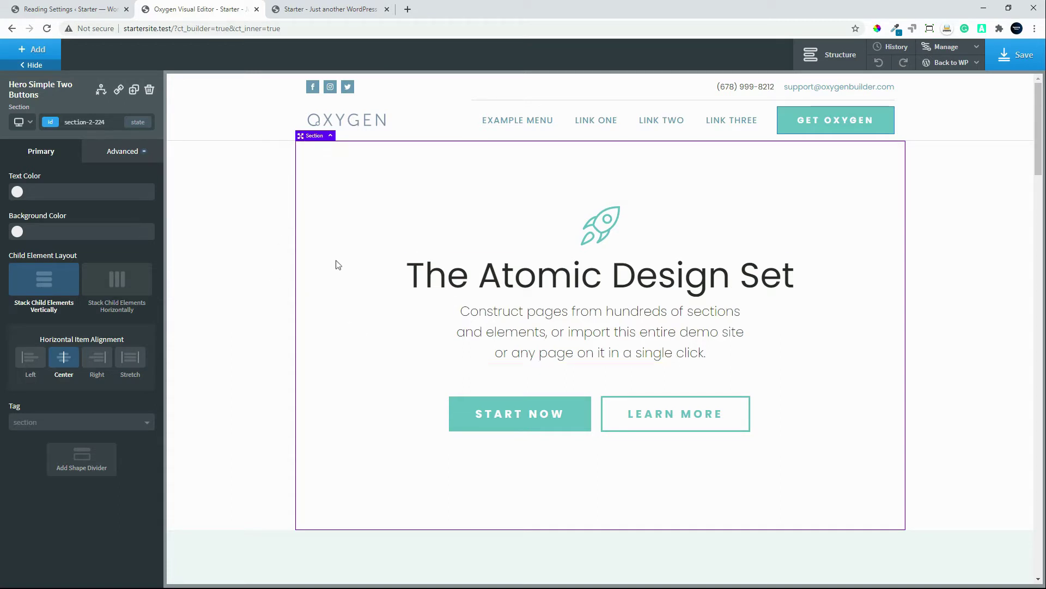
click(33, 49)
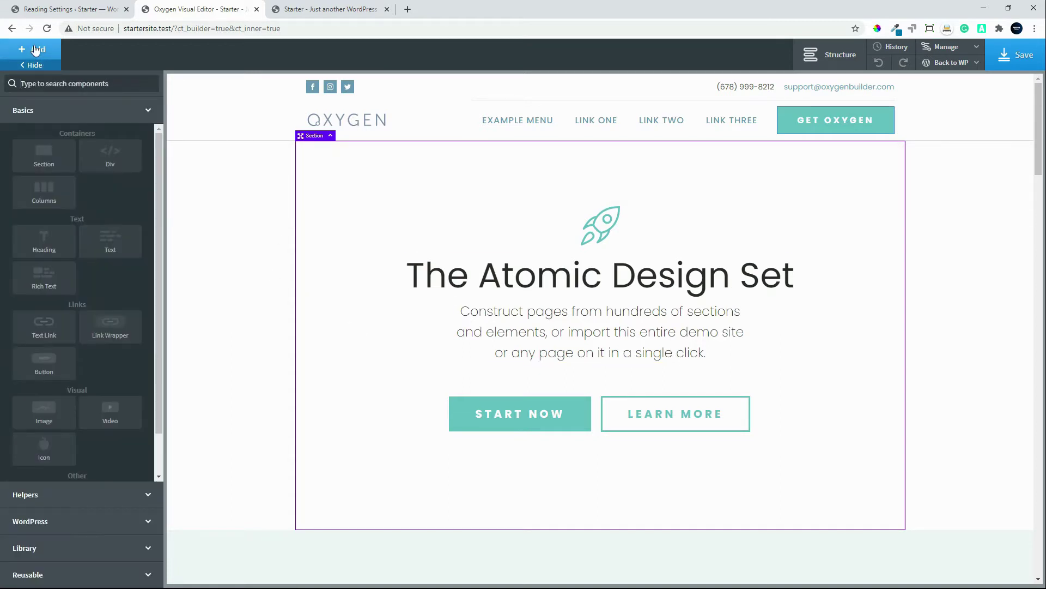
click(56, 550)
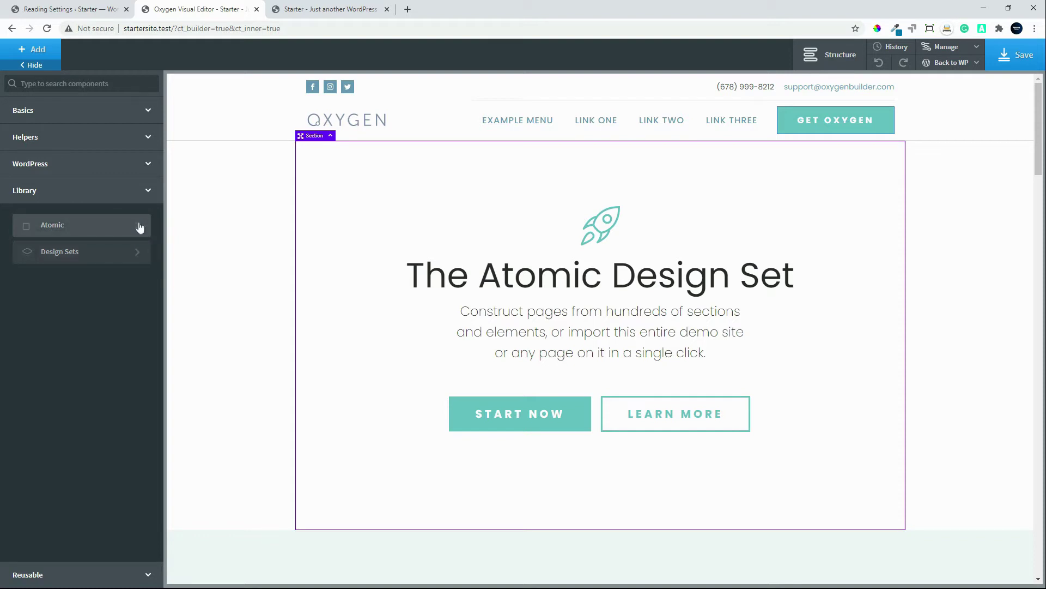
click(133, 260)
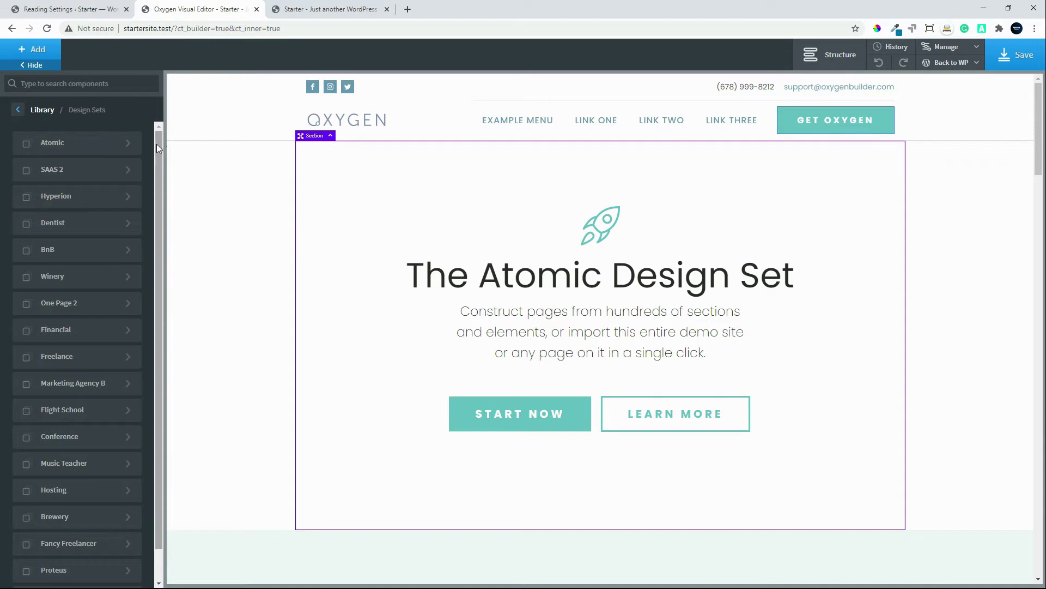
mouse_move(156, 144)
mouse_down()
mouse_move(158, 266)
mouse_move(175, 137)
mouse_up()
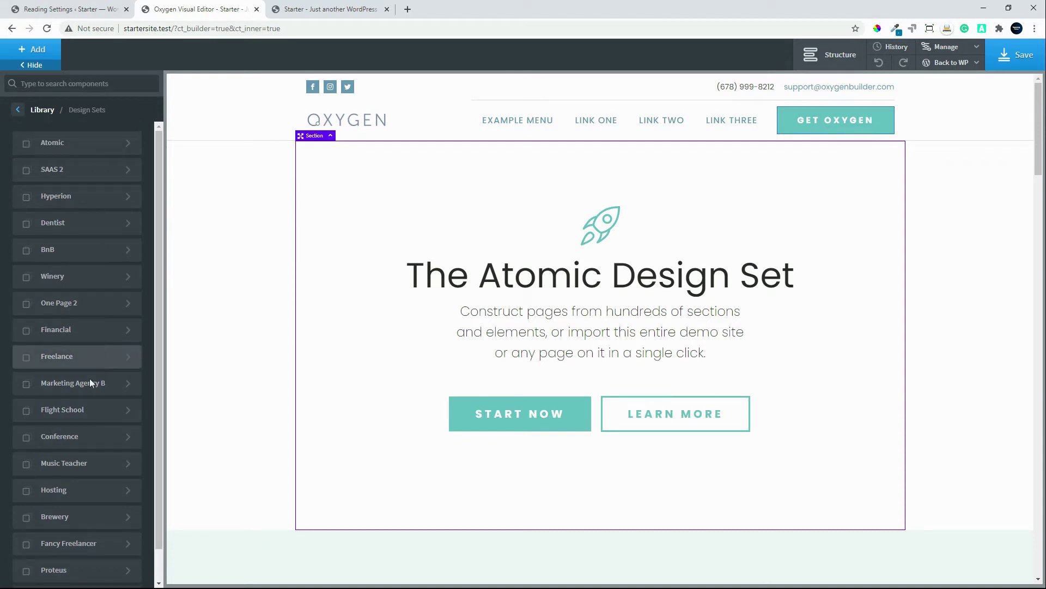
click(127, 151)
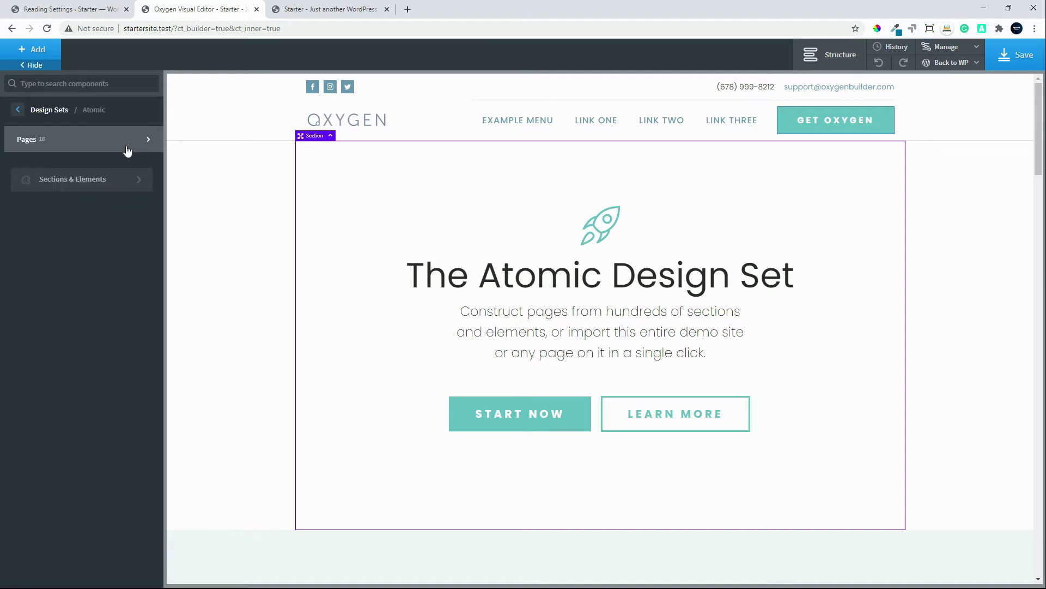
click(142, 180)
mouse_move(136, 180)
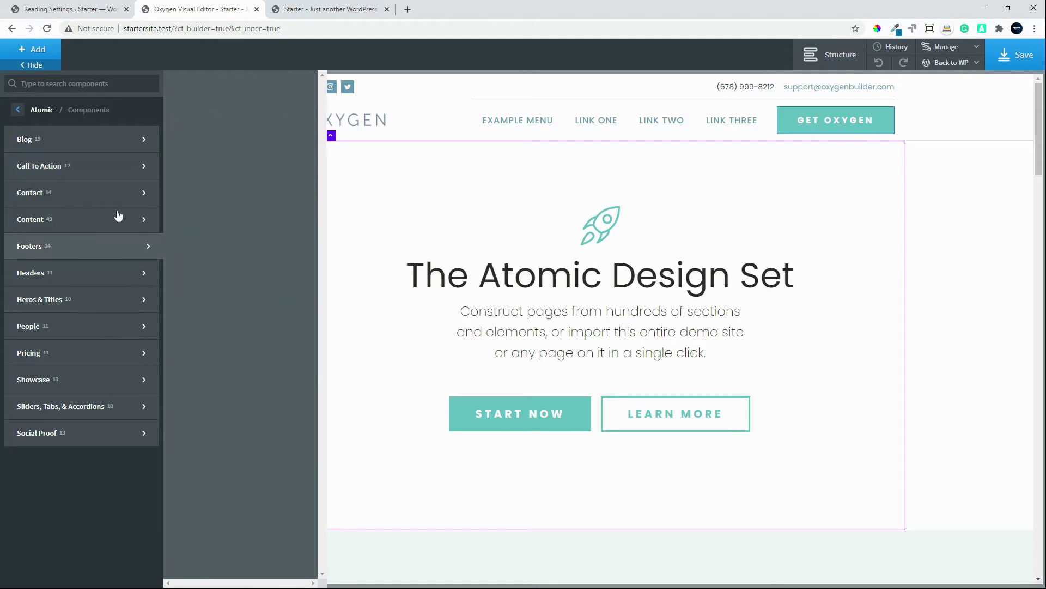
mouse_move(124, 160)
mouse_move(96, 192)
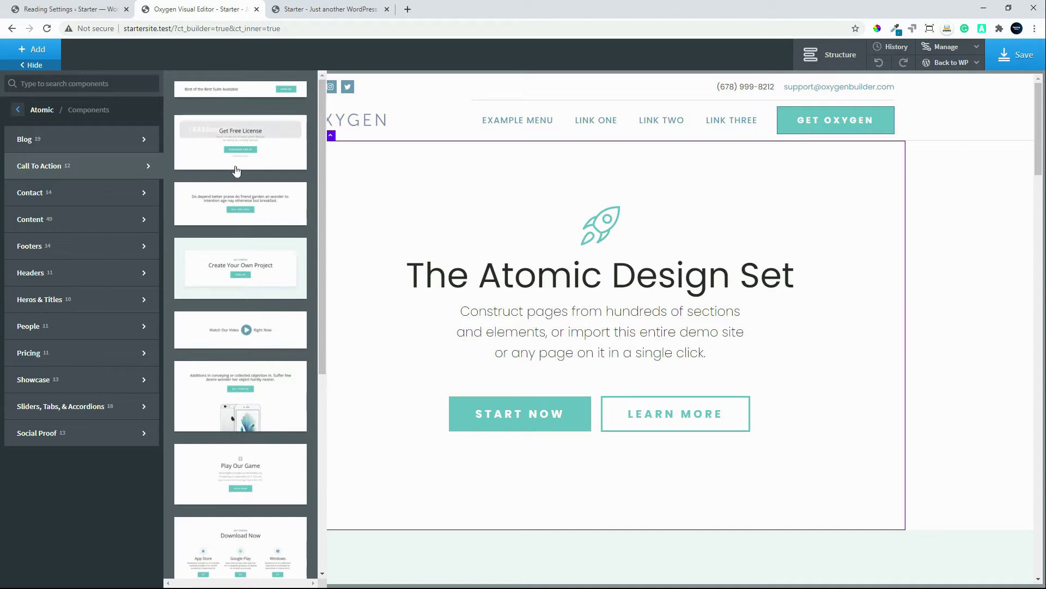
click(198, 302)
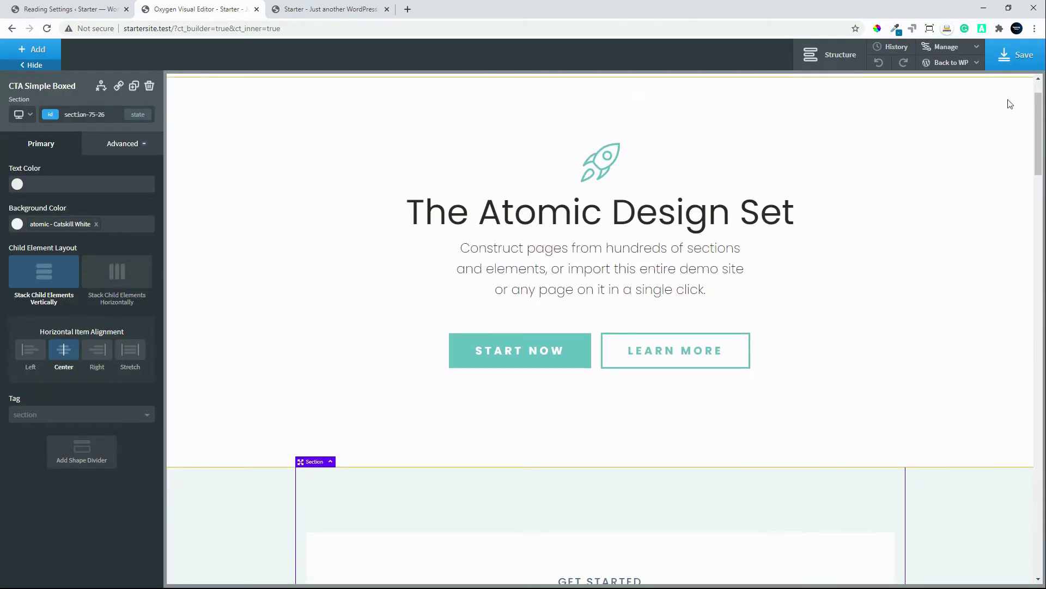
Step: Set the background color of the new call-to-action section to the global atomic Secondary color
scroll(1041, 158, down, 5)
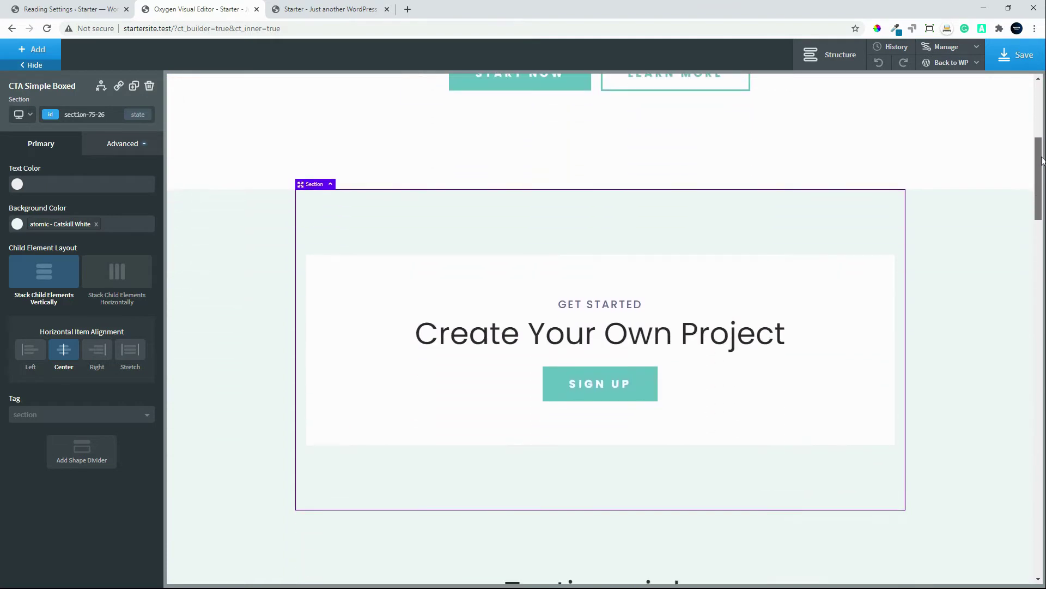
scroll(1042, 161, down, 3)
scroll(1042, 161, up, 2)
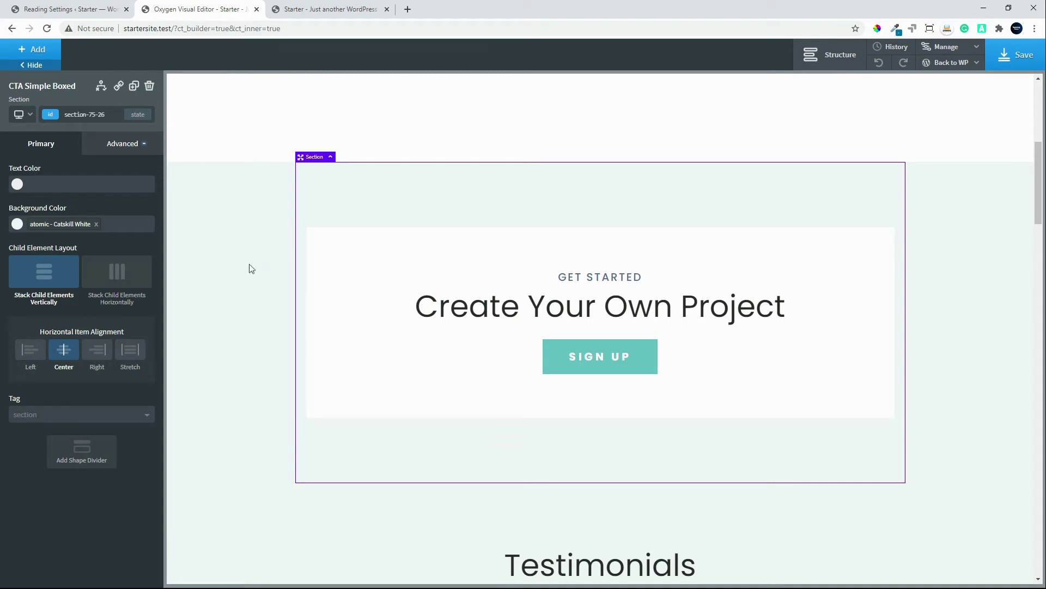
click(17, 224)
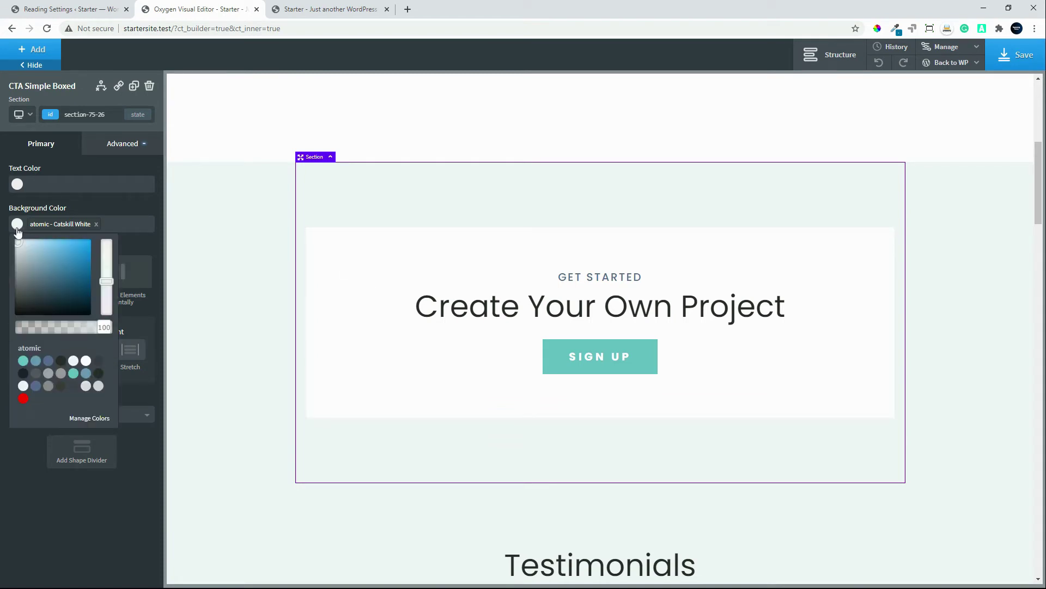
click(48, 361)
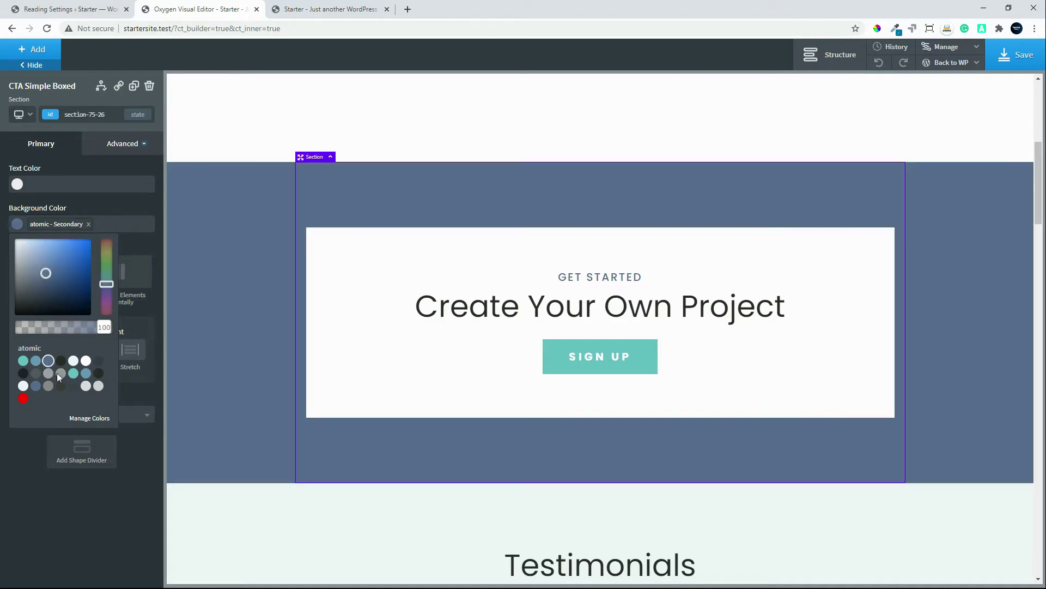
mouse_move(1041, 190)
mouse_down()
mouse_move(1041, 278)
mouse_move(1041, 188)
mouse_up()
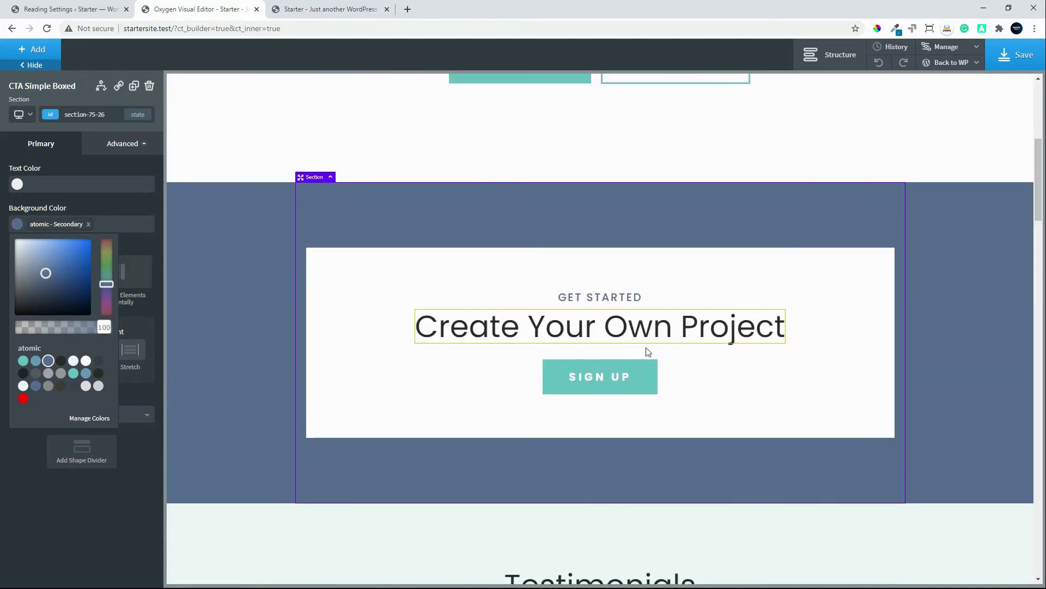
Step: Link the call-to-action section's "Sign Up" button to the existing Archive template
click(593, 386)
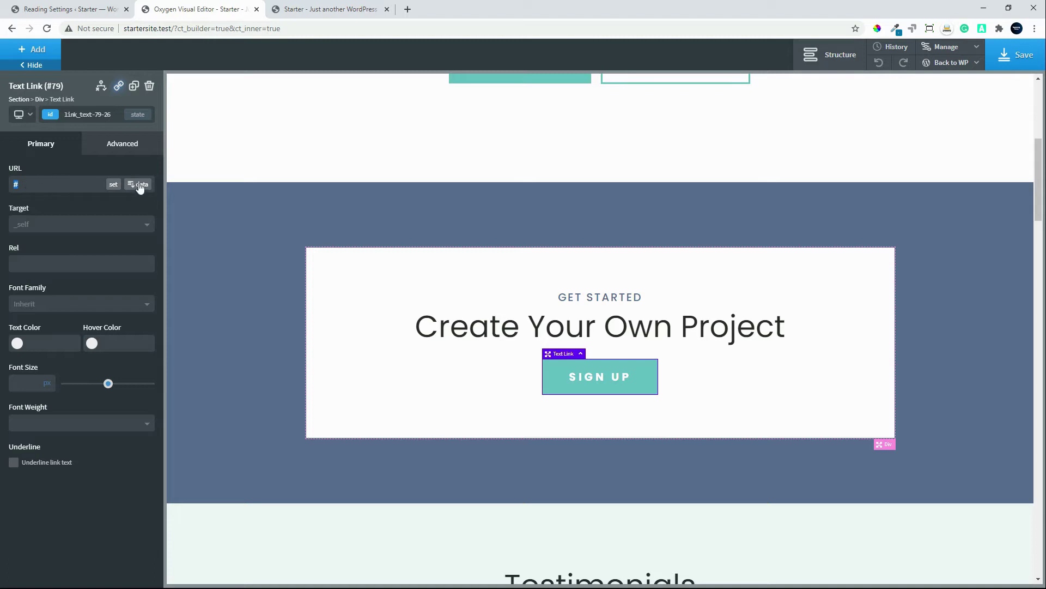
click(113, 185)
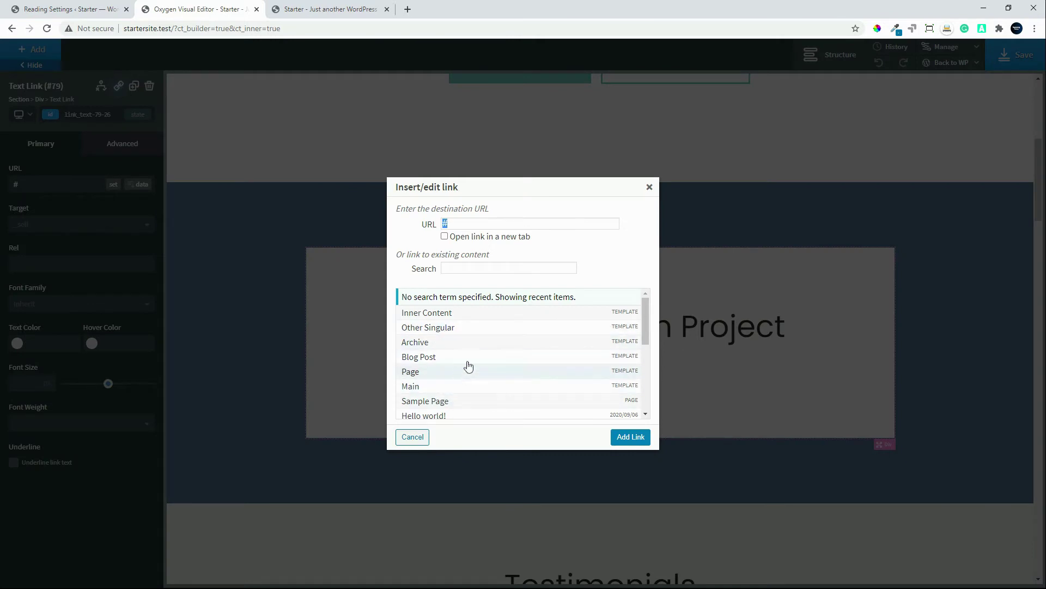
click(466, 344)
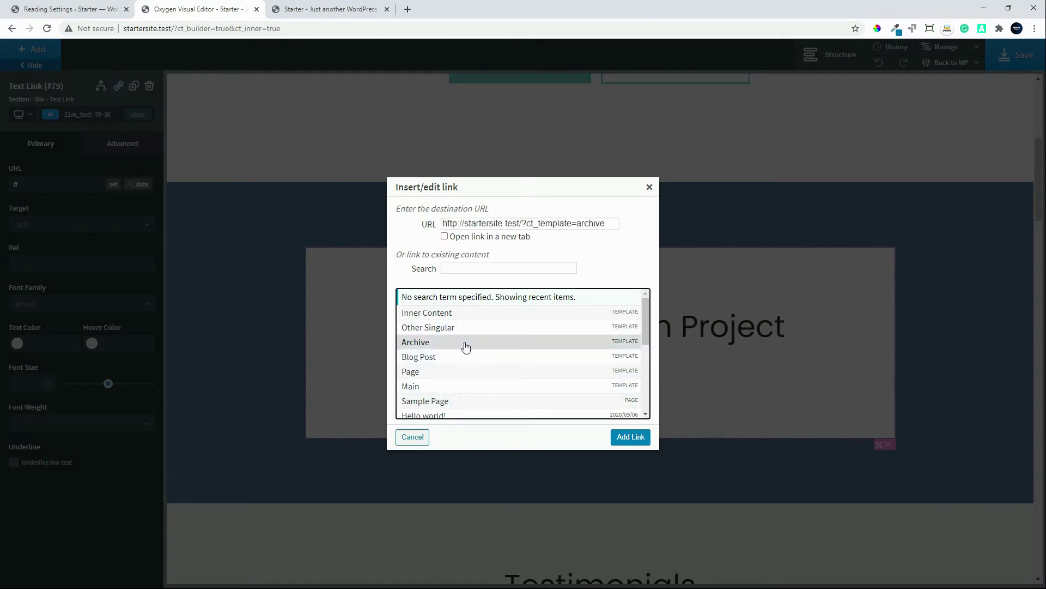
click(633, 436)
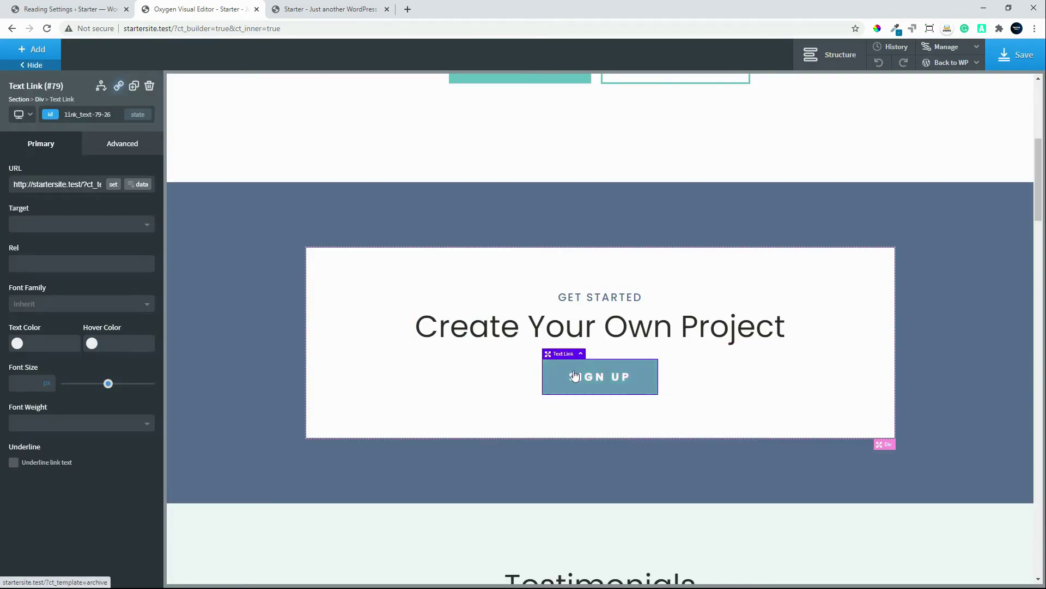
scroll(654, 348, up, 1)
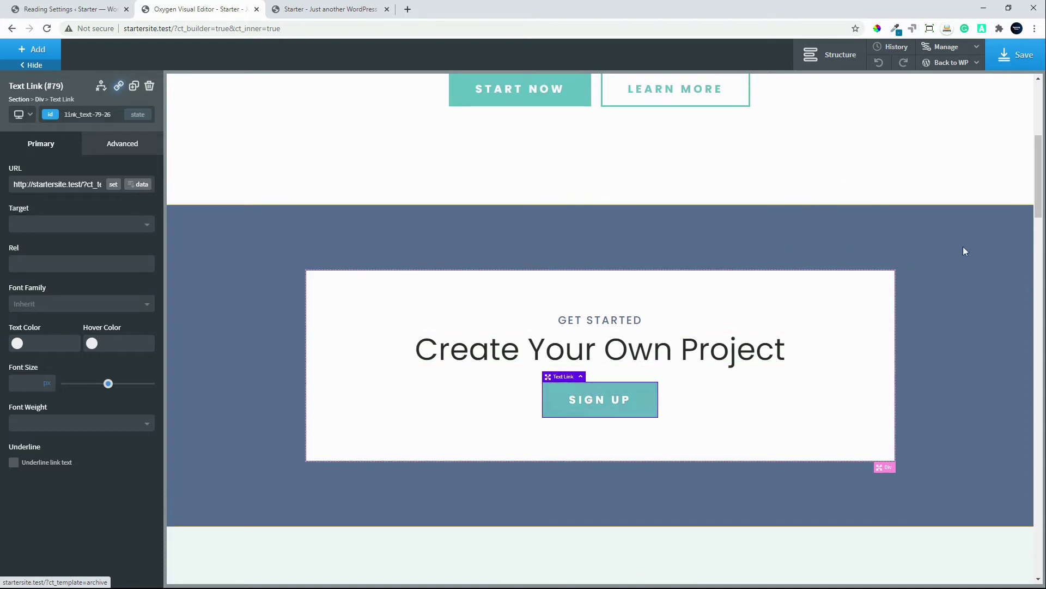
drag(1038, 193, 1038, 134)
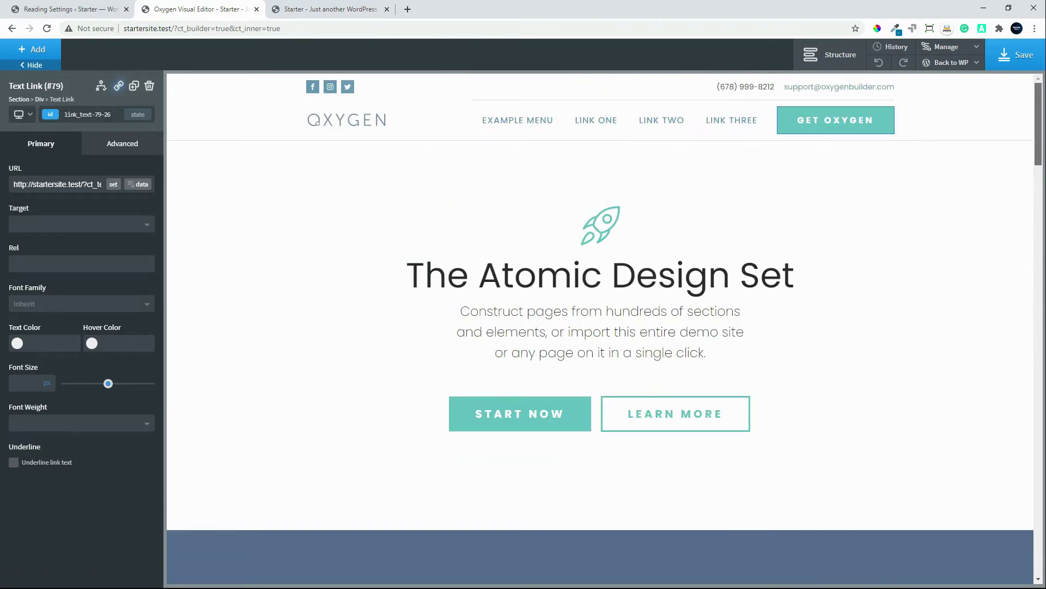
Step: Display the page structure tree, hide the element properties and expand the Testimonials One Column section
click(823, 55)
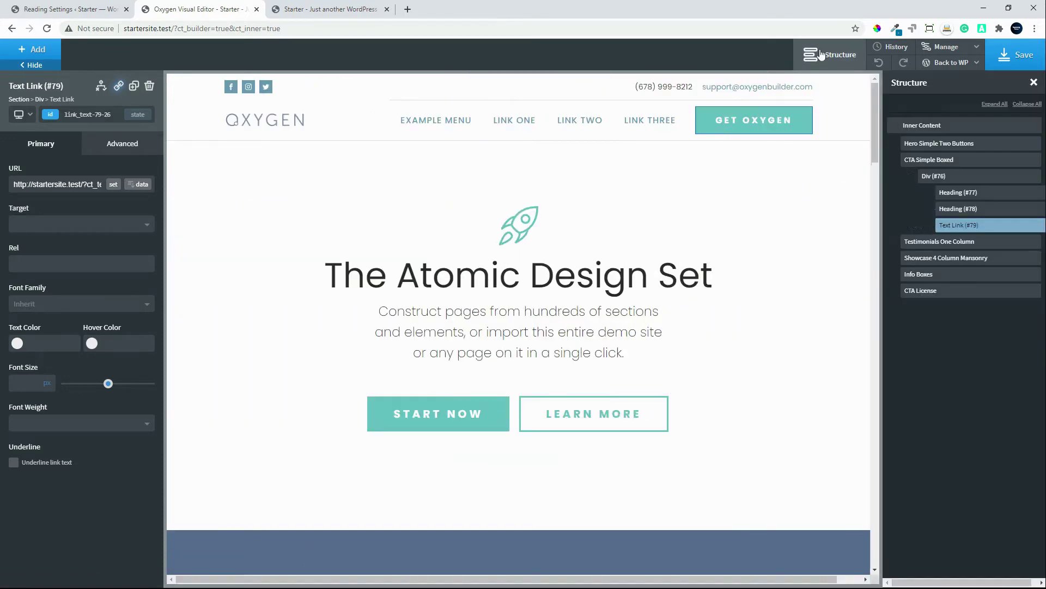
click(34, 65)
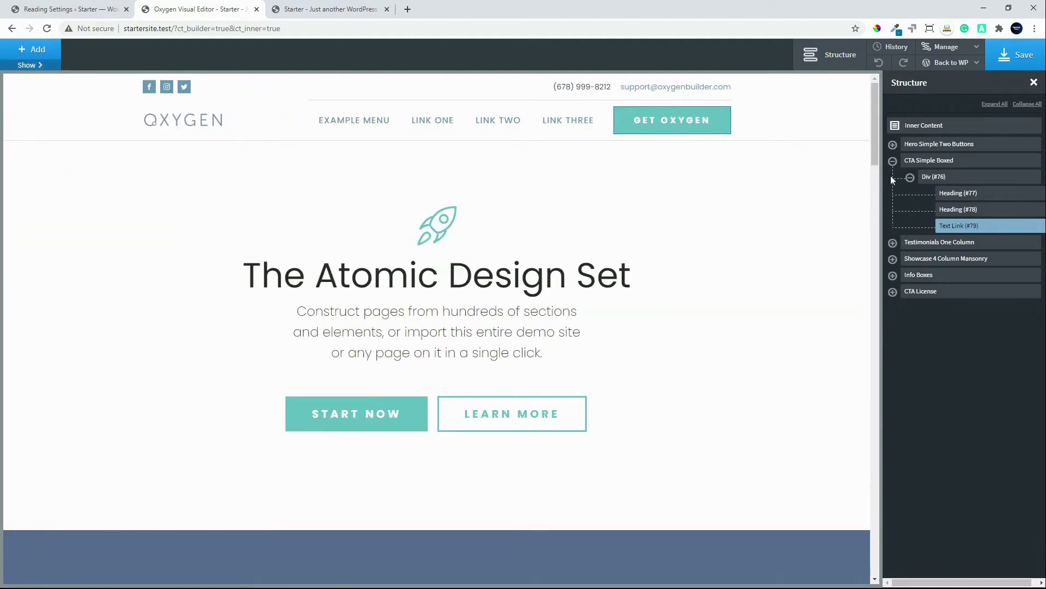
drag(875, 145, 874, 230)
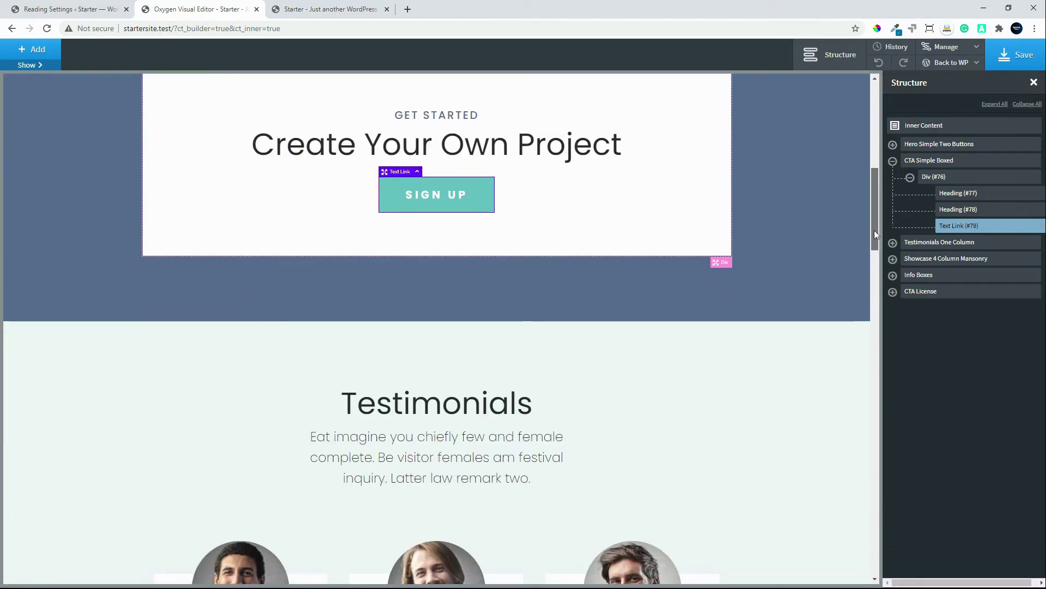
click(728, 362)
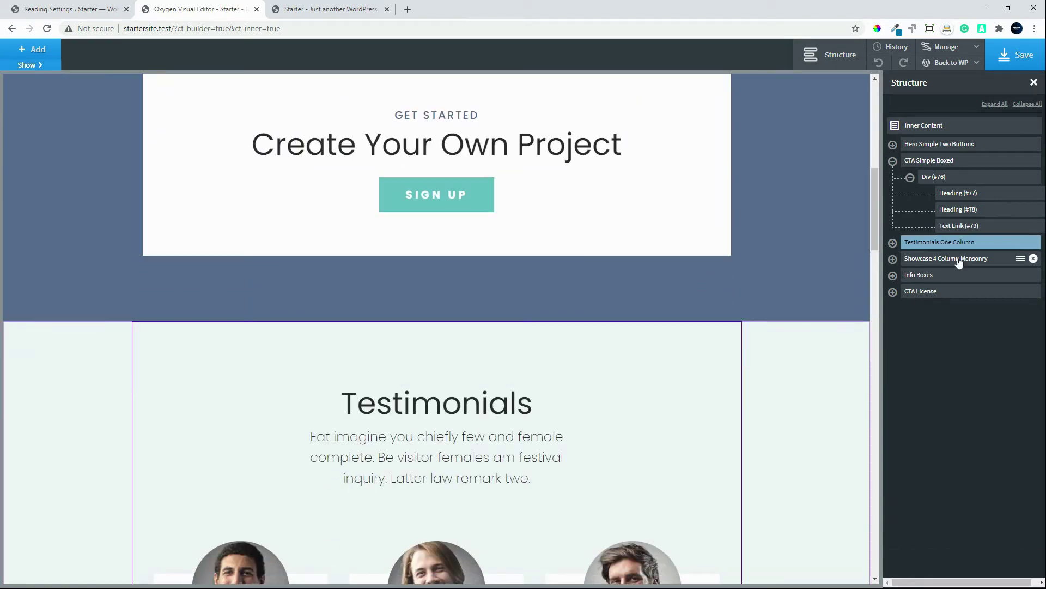
click(893, 244)
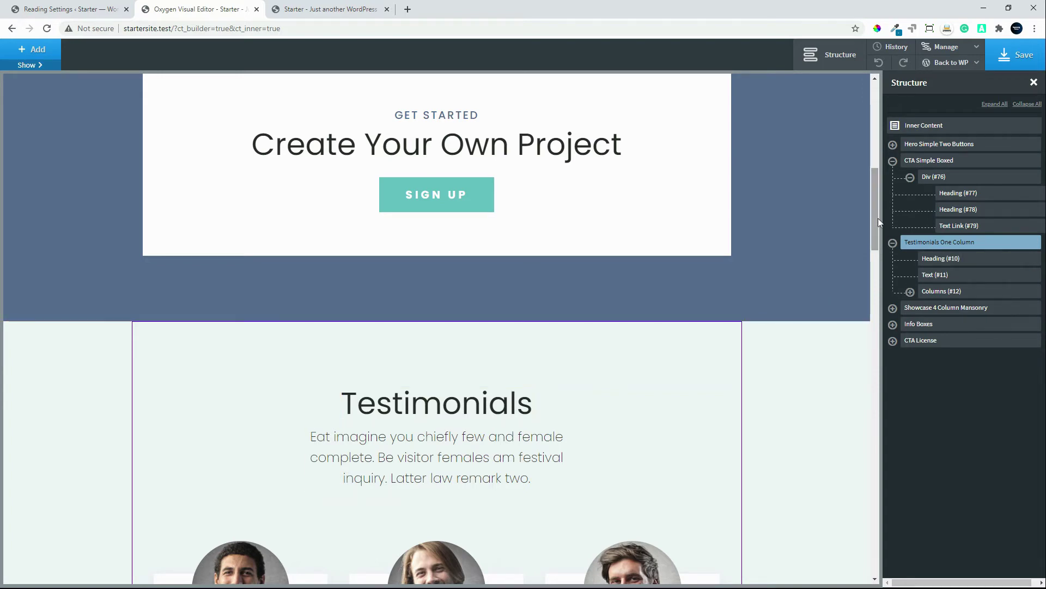
drag(878, 218, 876, 267)
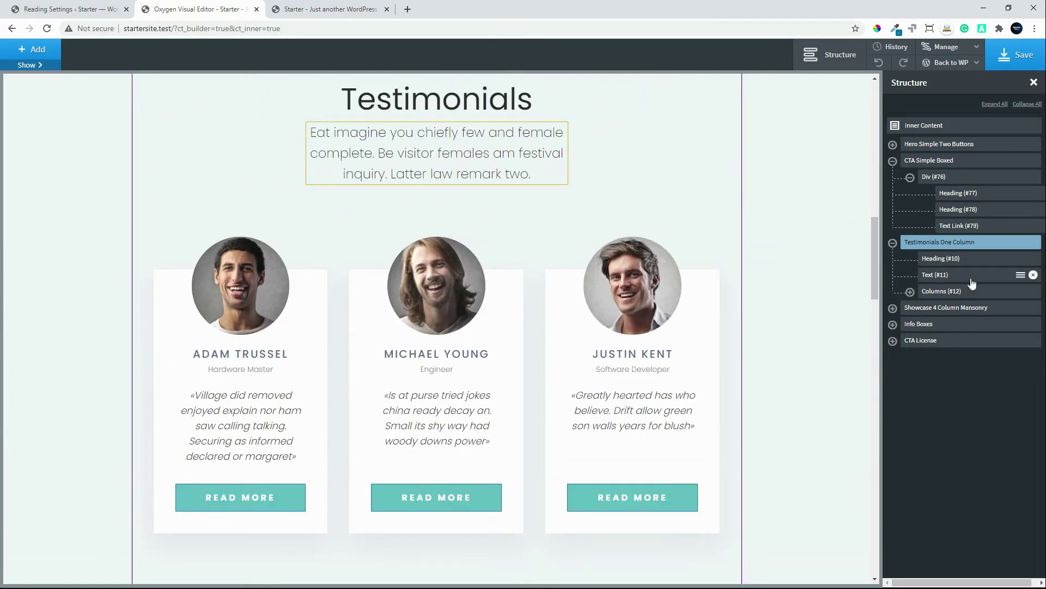
Step: Reorder the Testimonials One Column section so its text block sits above its heading
click(944, 261)
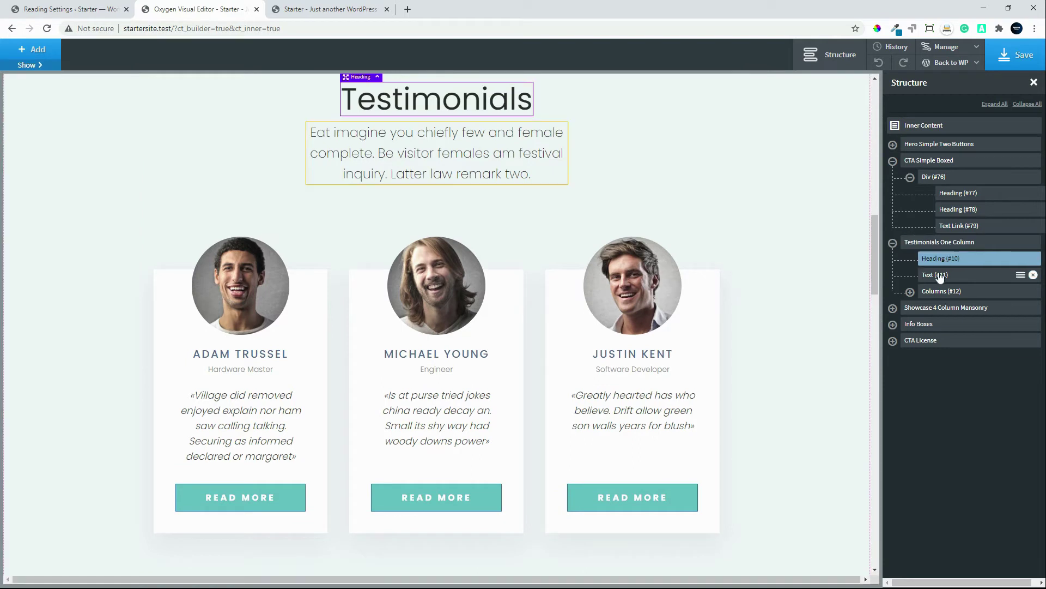
click(937, 275)
click(910, 292)
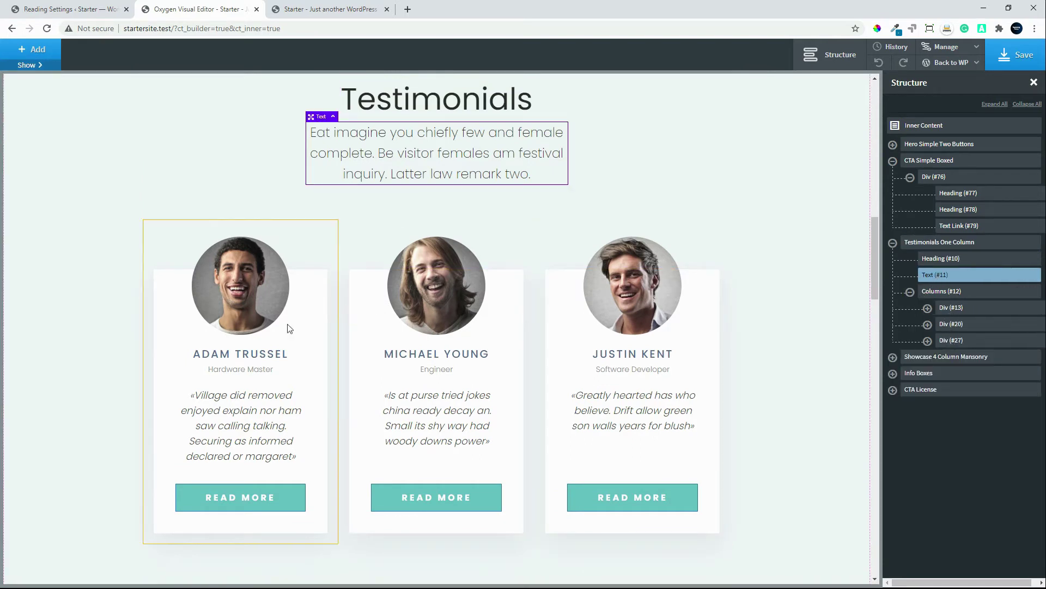
click(910, 292)
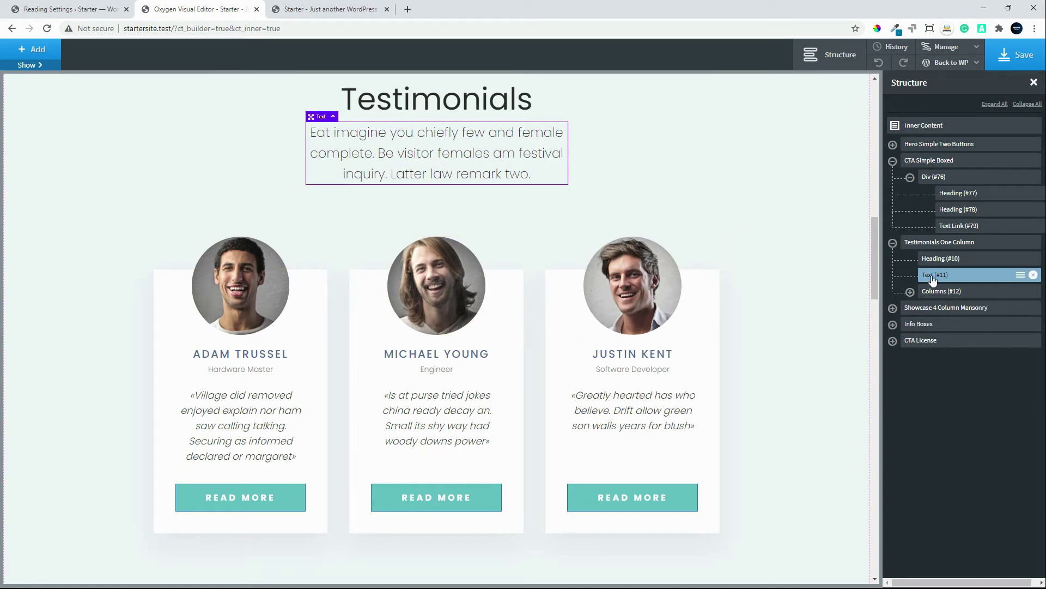
drag(933, 279, 939, 262)
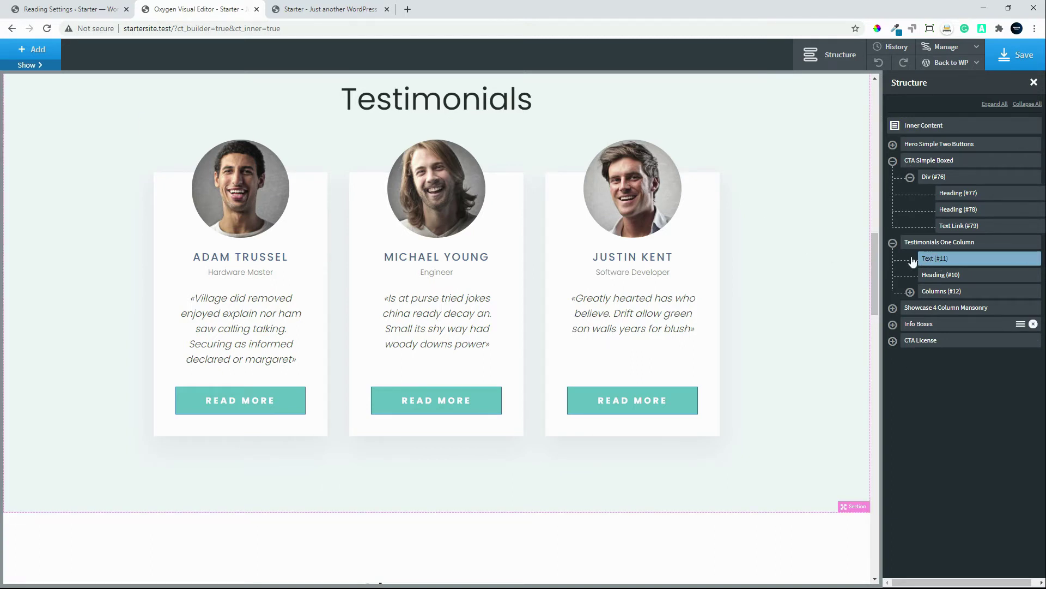
Step: Collapse the expanded sections and move the Testimonials One Column section above the CTA Simple Boxed section
click(893, 161)
click(893, 177)
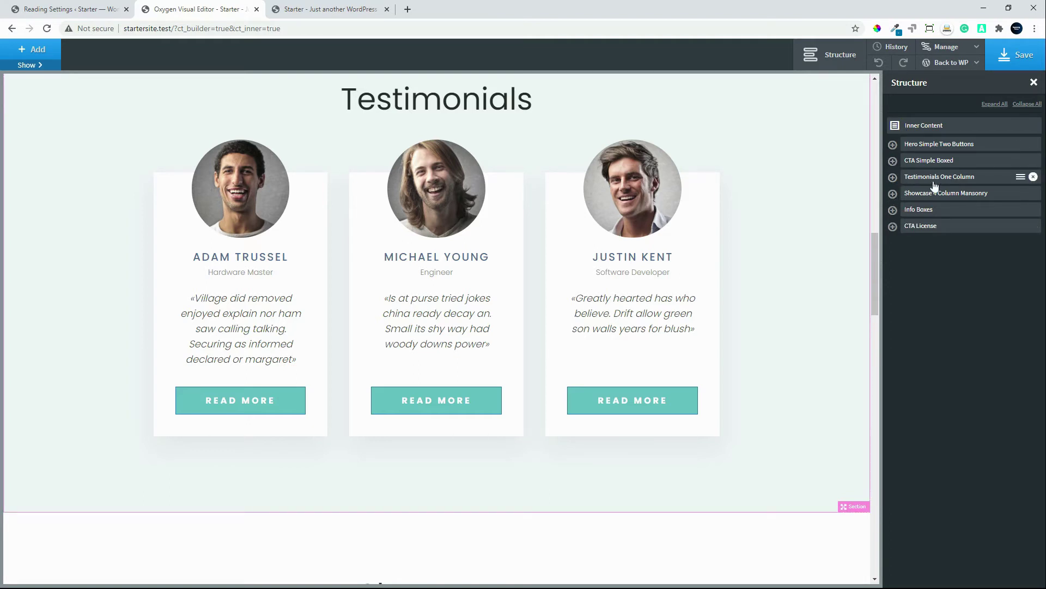
drag(917, 184, 921, 158)
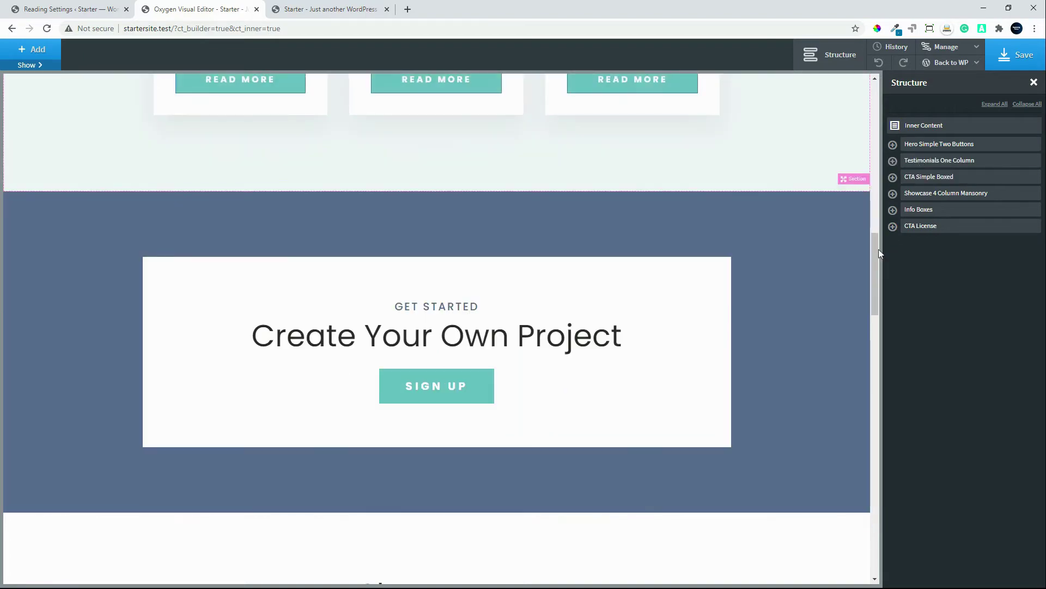
Step: Wrap the phrase "import this entire demo site" in the hero section's text with a Span component
drag(874, 253, 915, 107)
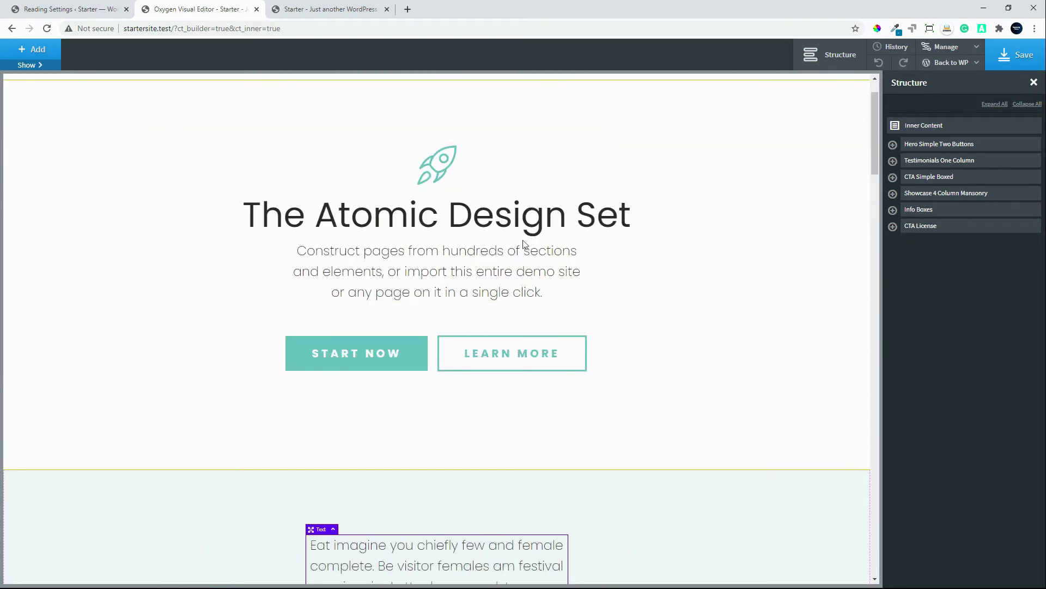
click(479, 277)
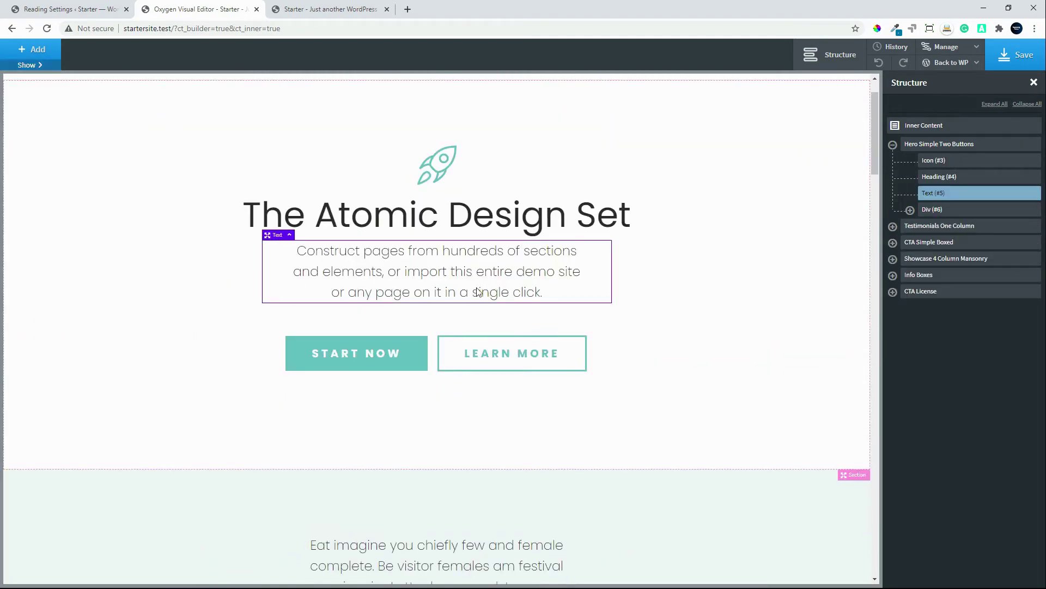
click(489, 275)
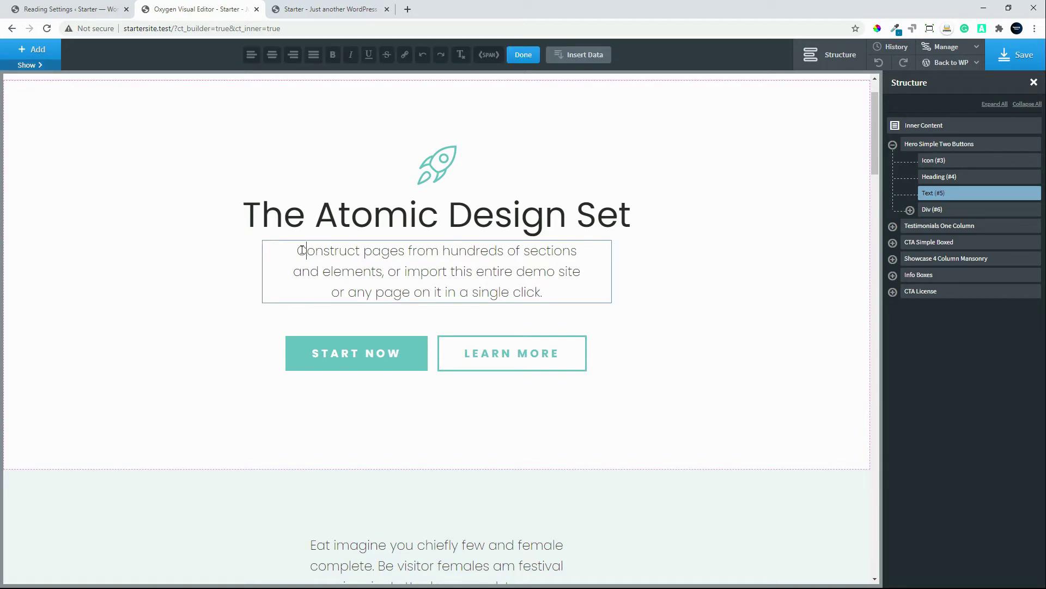
drag(301, 251, 567, 293)
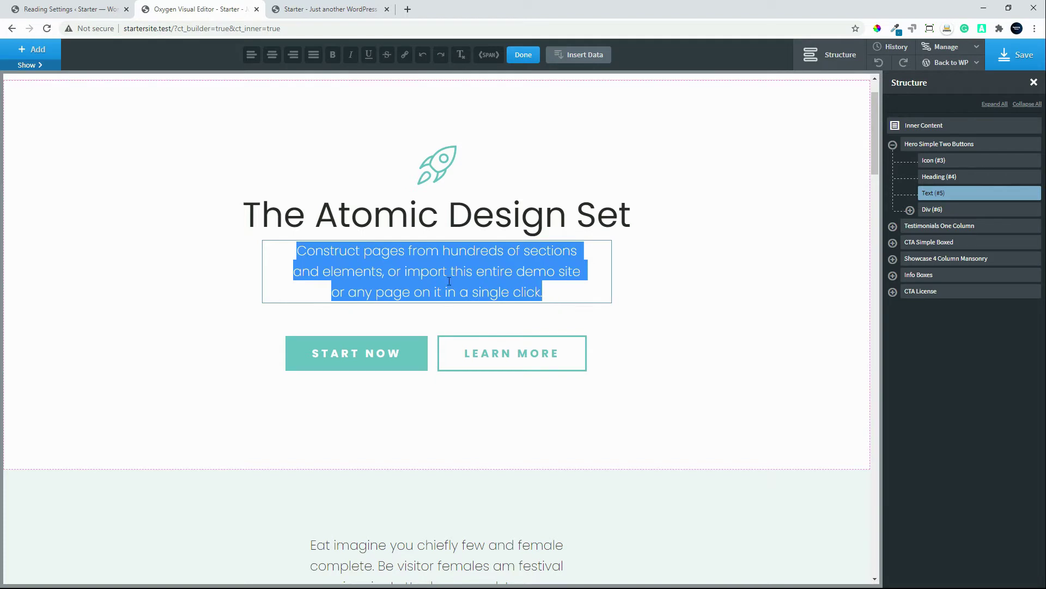
click(413, 271)
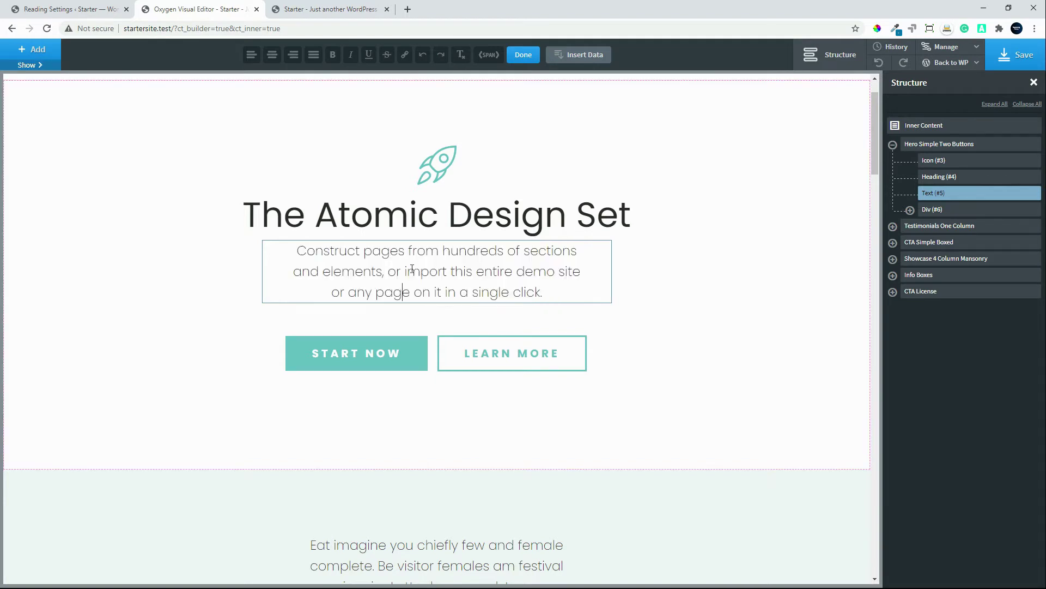
drag(405, 271, 559, 272)
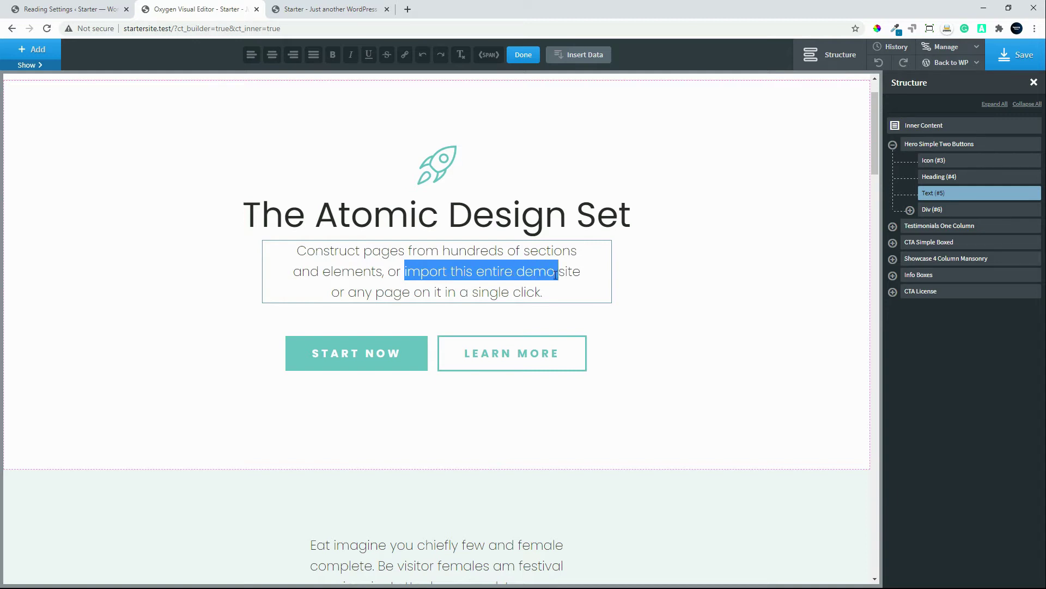
click(534, 271)
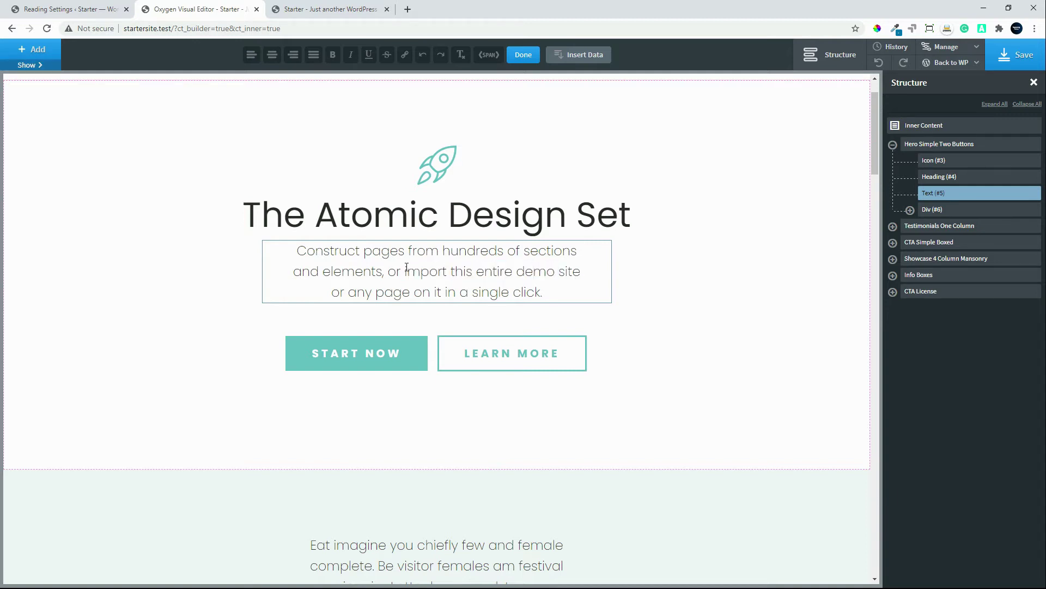
drag(404, 271, 585, 269)
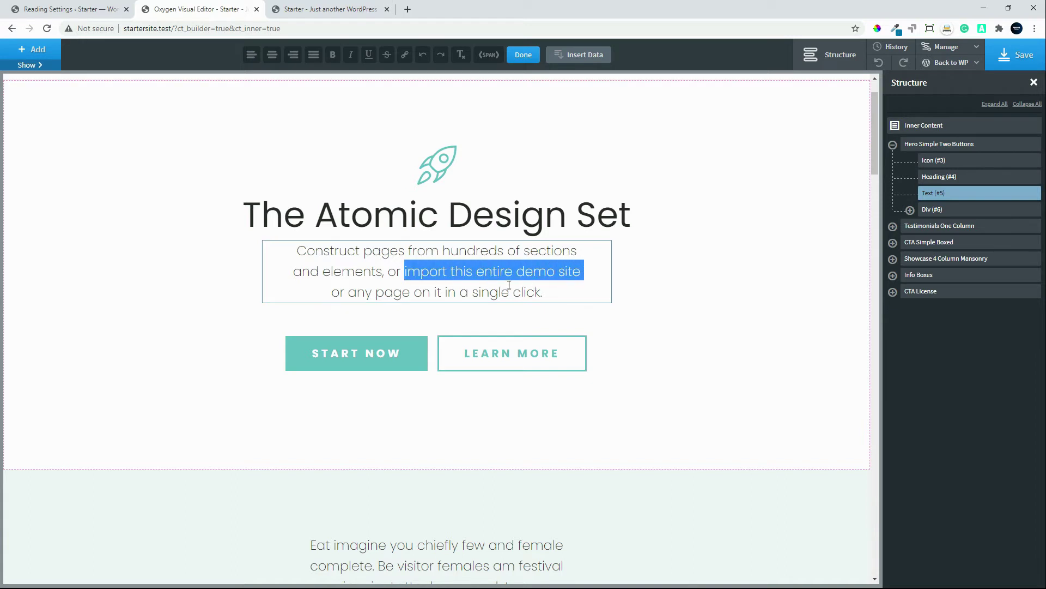
click(487, 56)
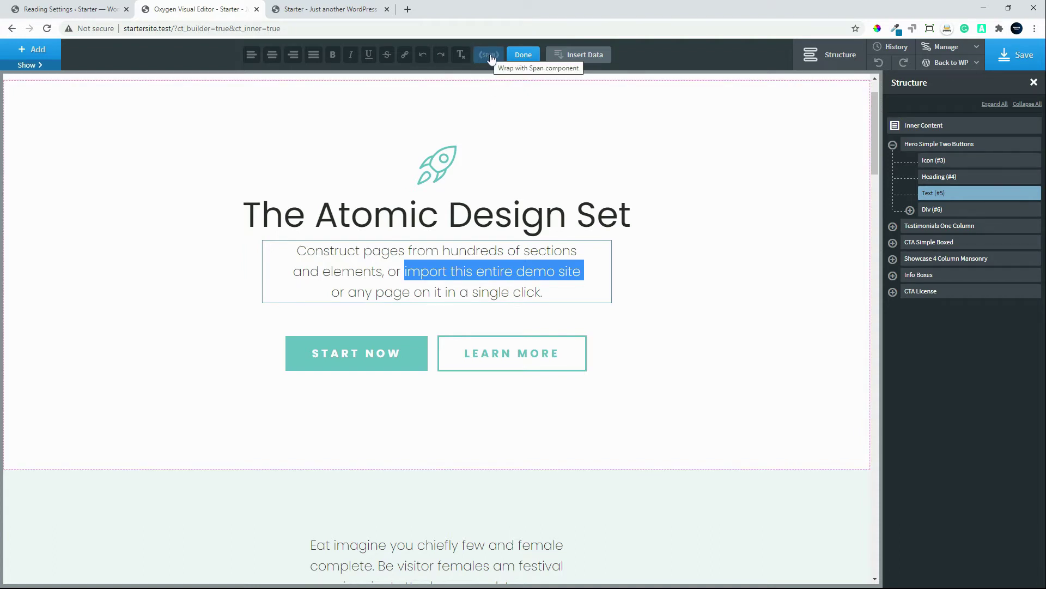
click(491, 56)
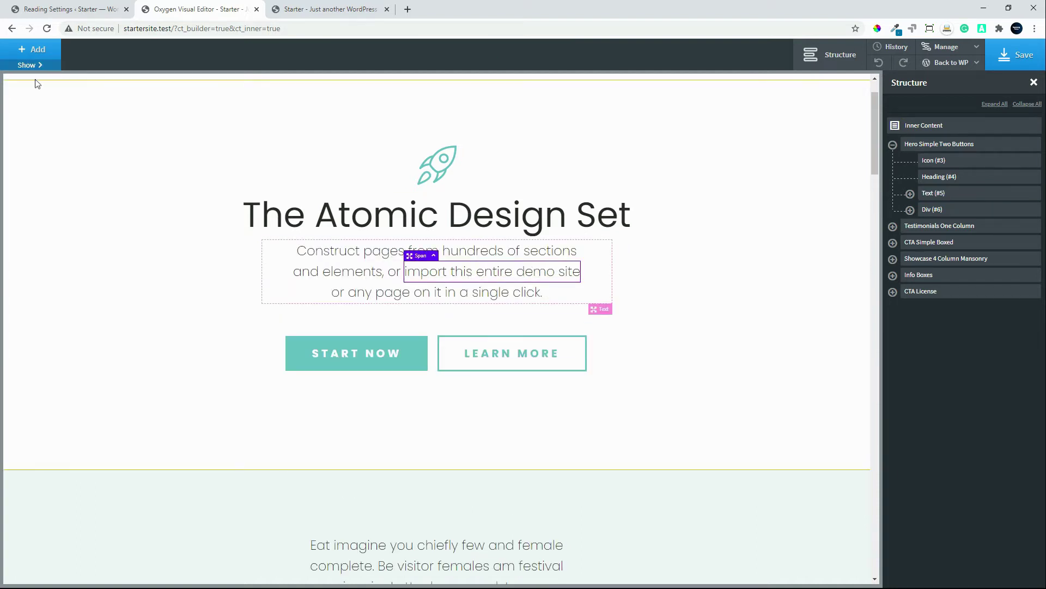
Step: Give the span a red (#ff0000) box shadow with horizontal and vertical offsets of 0 px and a 15 px blur
click(26, 65)
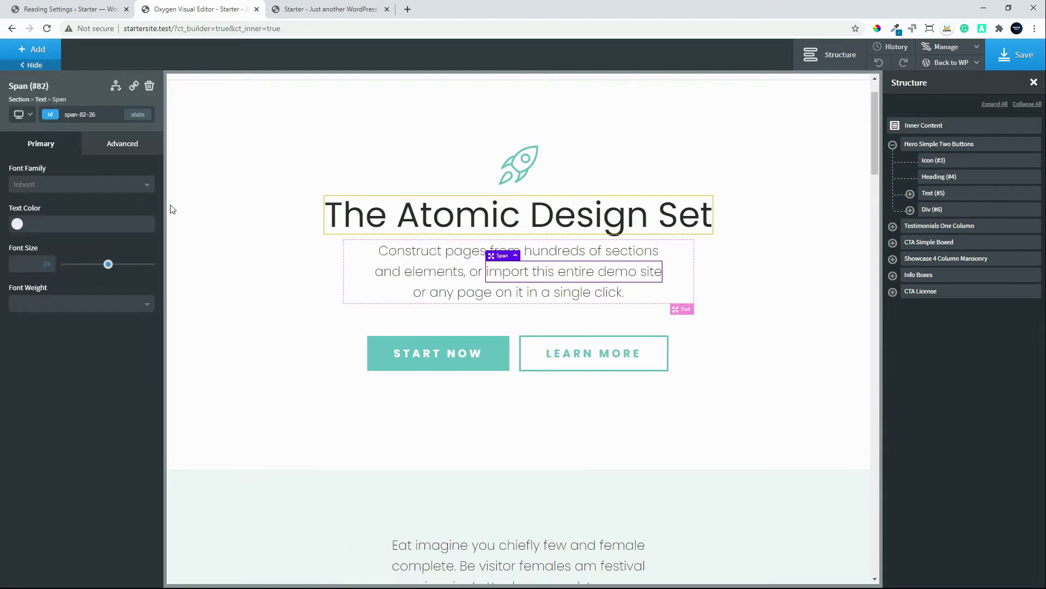
click(112, 145)
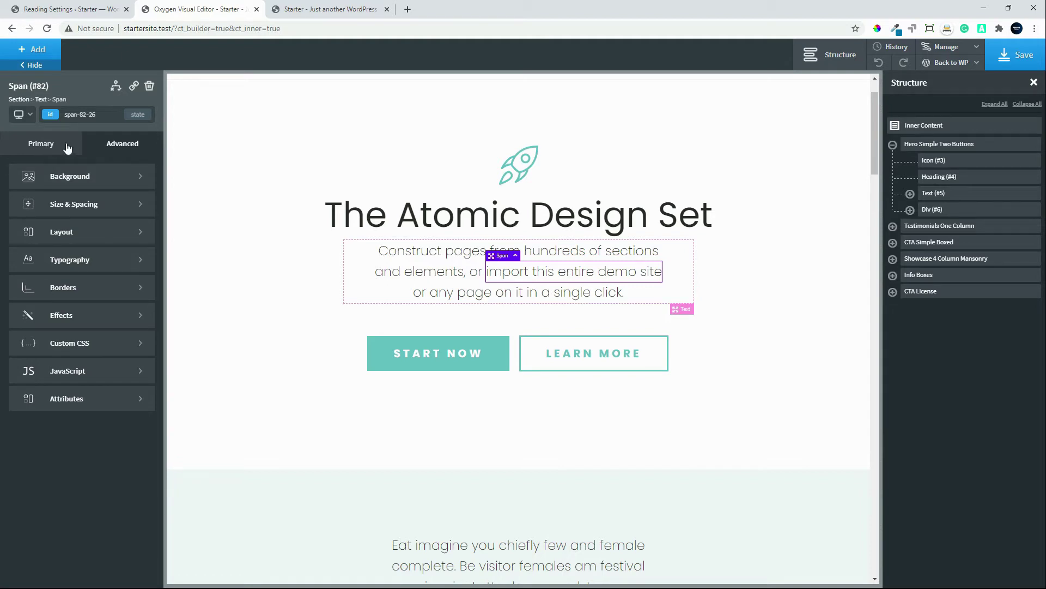
click(56, 318)
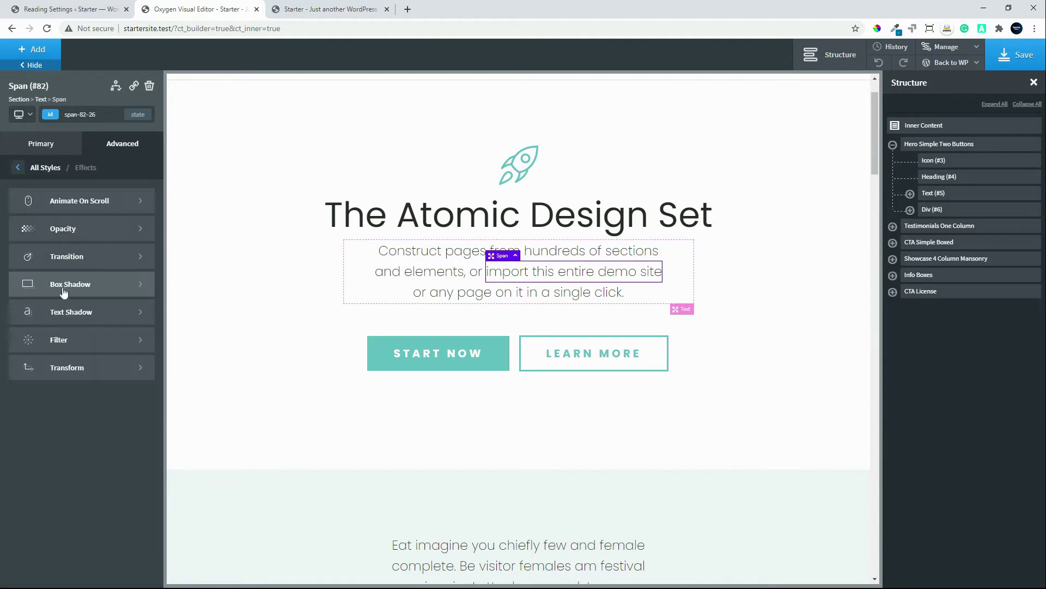
click(70, 293)
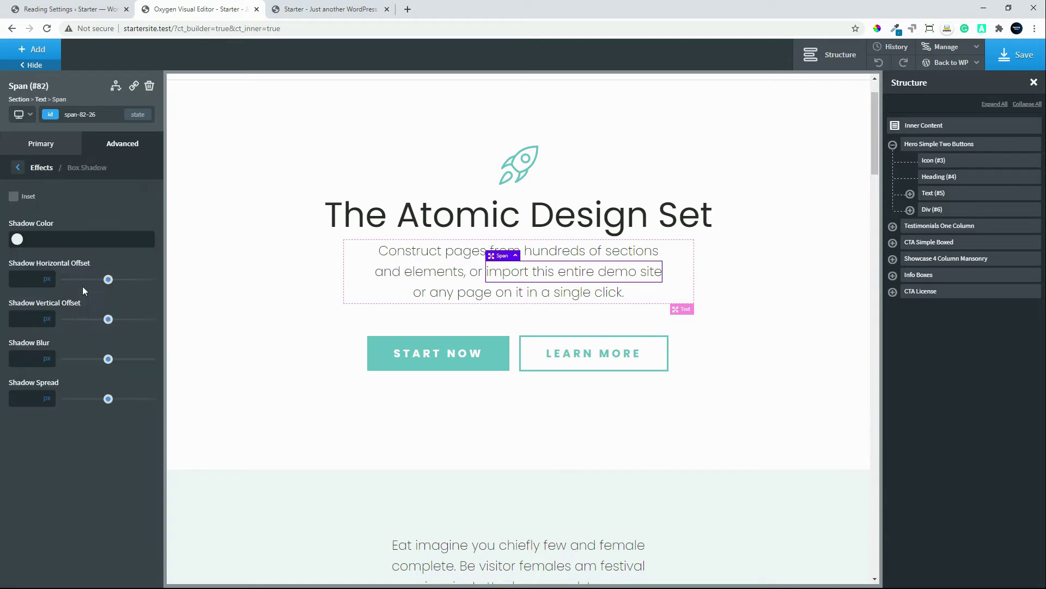
click(24, 241)
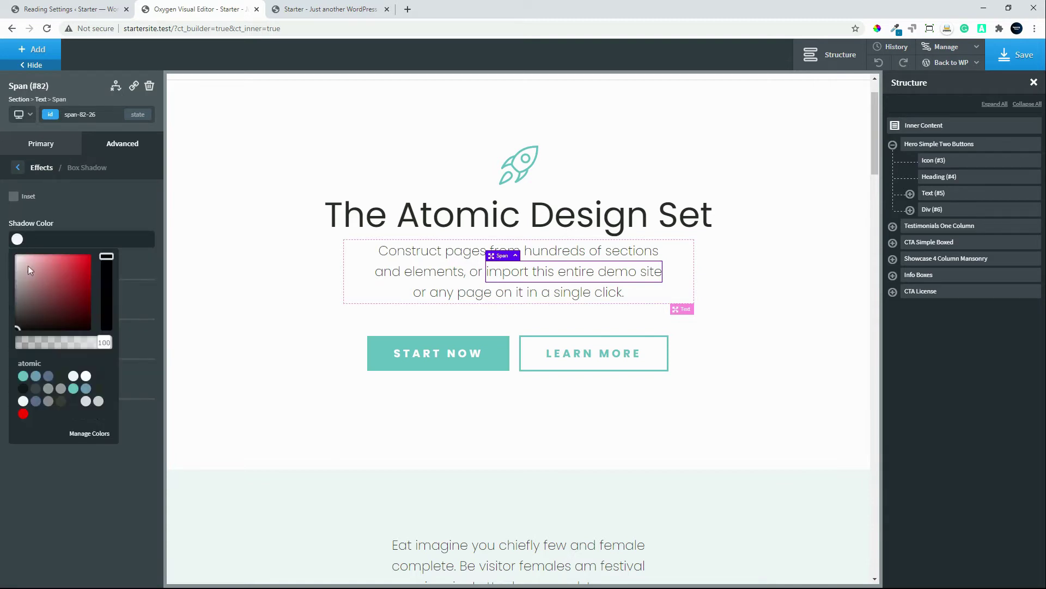
click(23, 414)
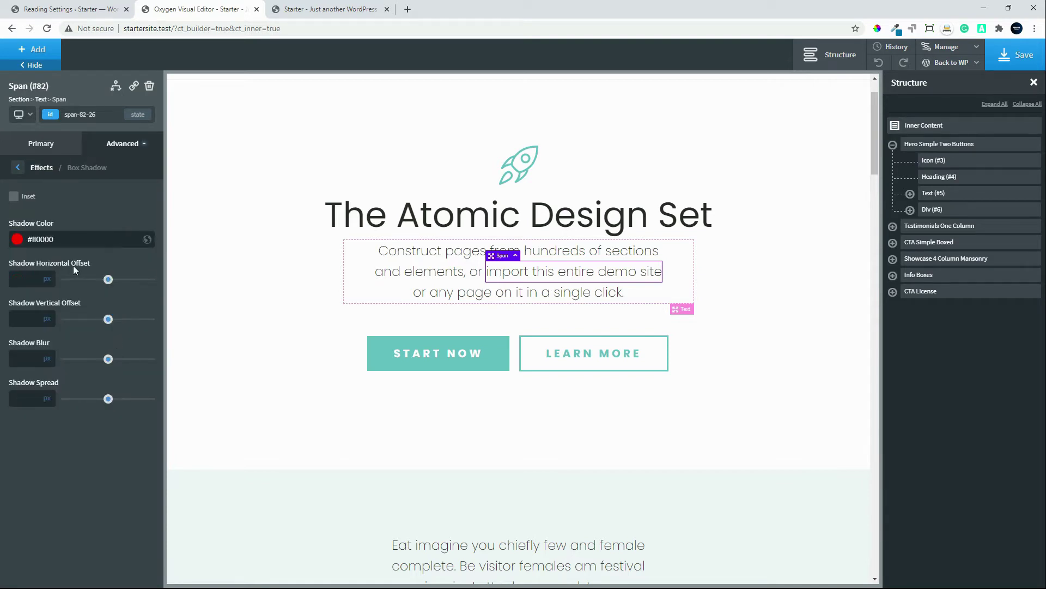
click(24, 276)
text(0)
text(15)
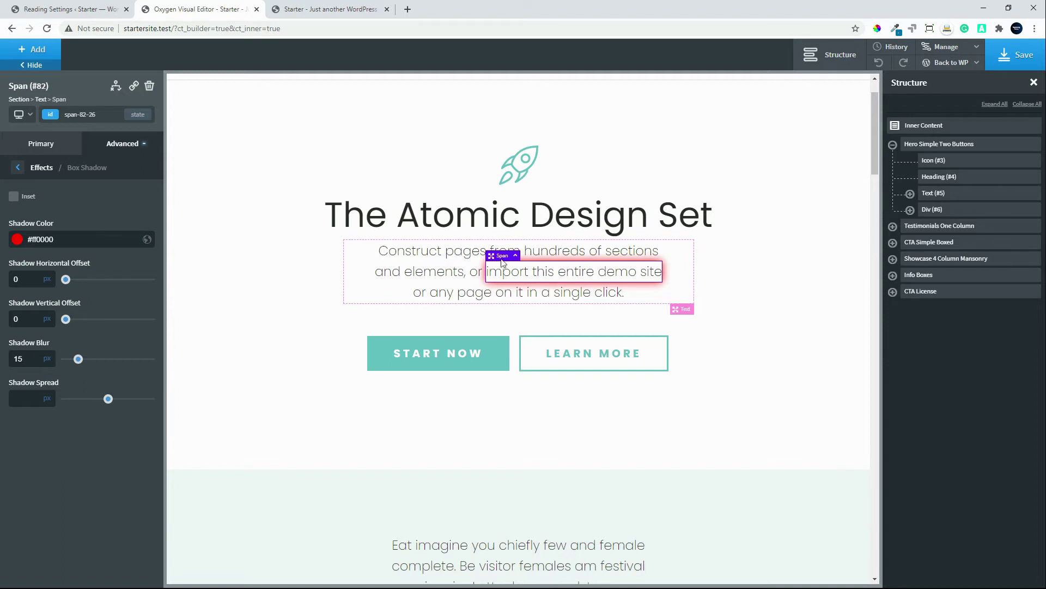
Step: Apply 10 px of padding to all four sides of the span
click(18, 167)
click(18, 168)
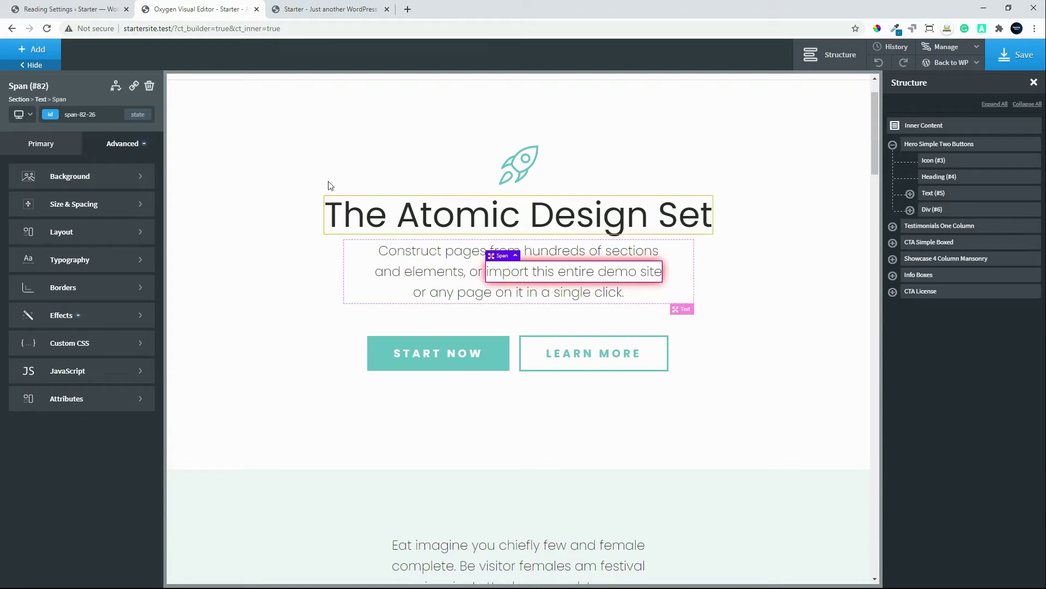
click(73, 205)
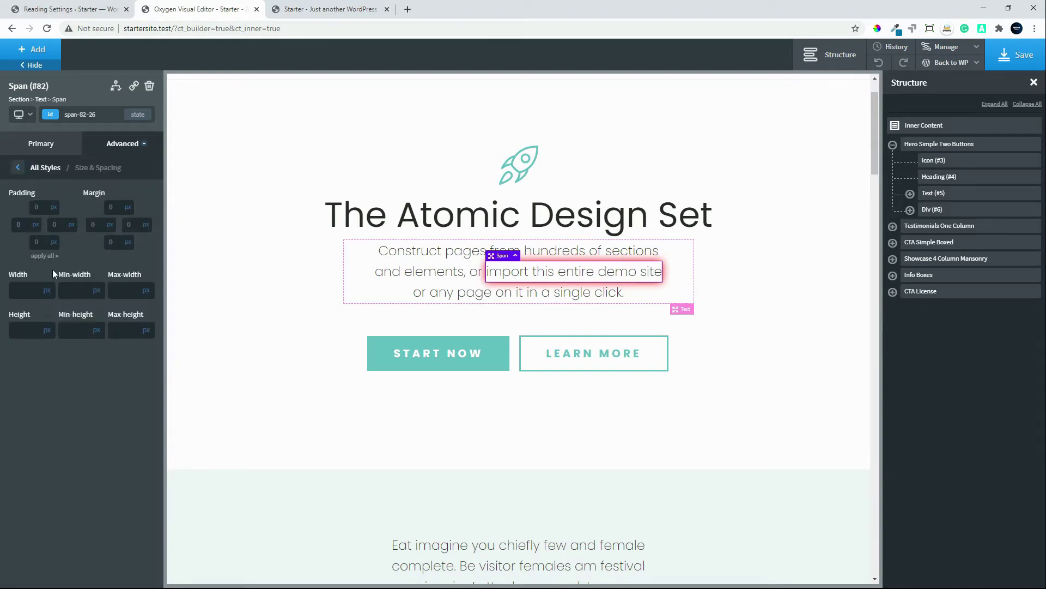
text(10)
click(44, 256)
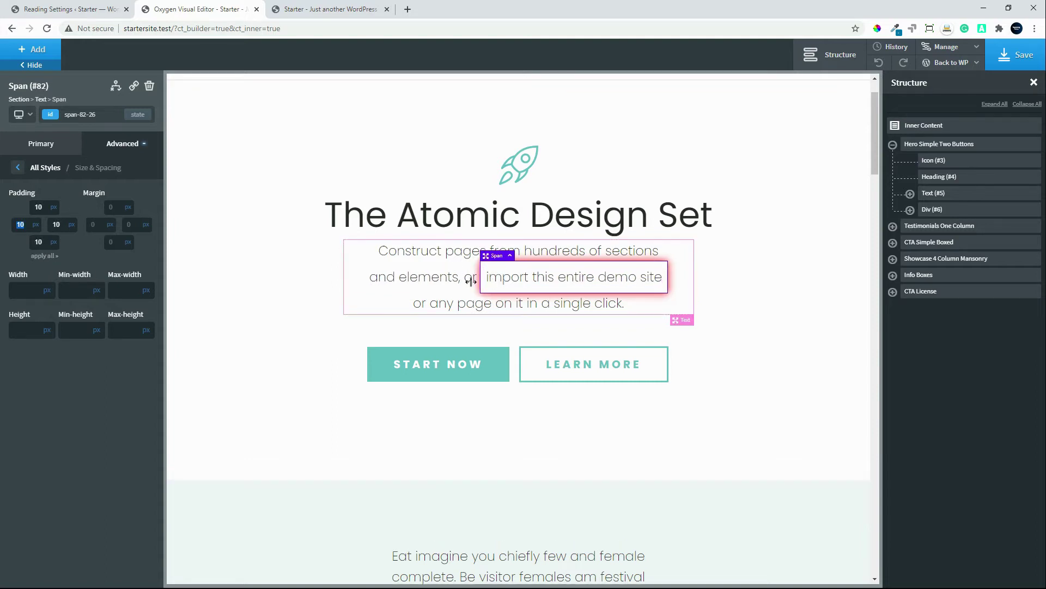
click(729, 276)
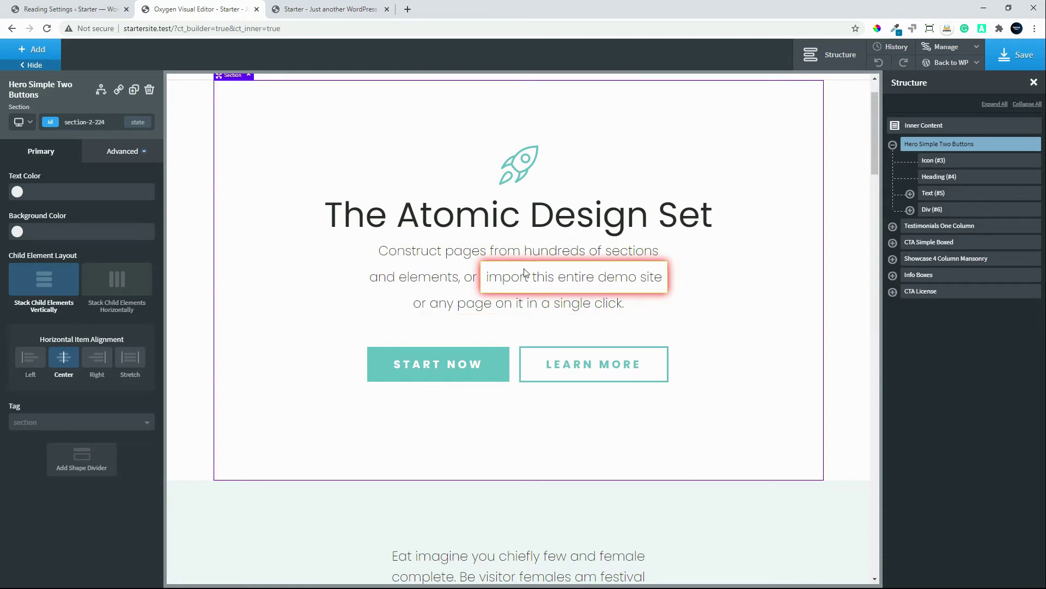
Step: Select the hero section's text block in the structure tree
drag(872, 103, 867, 70)
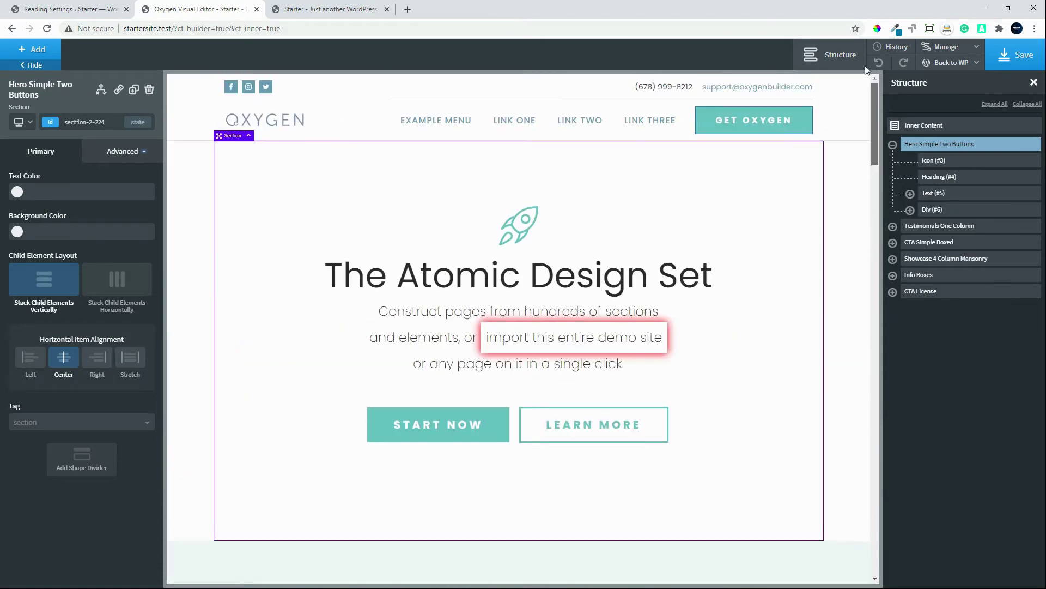
click(953, 176)
click(953, 194)
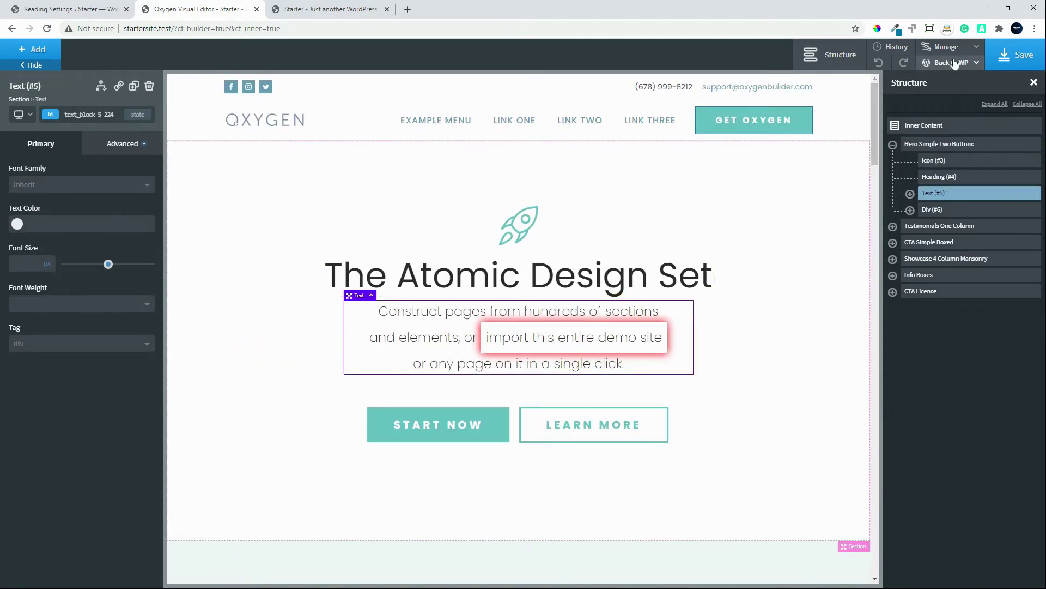
Step: Save the homepage and view it on the site's frontend
click(1034, 58)
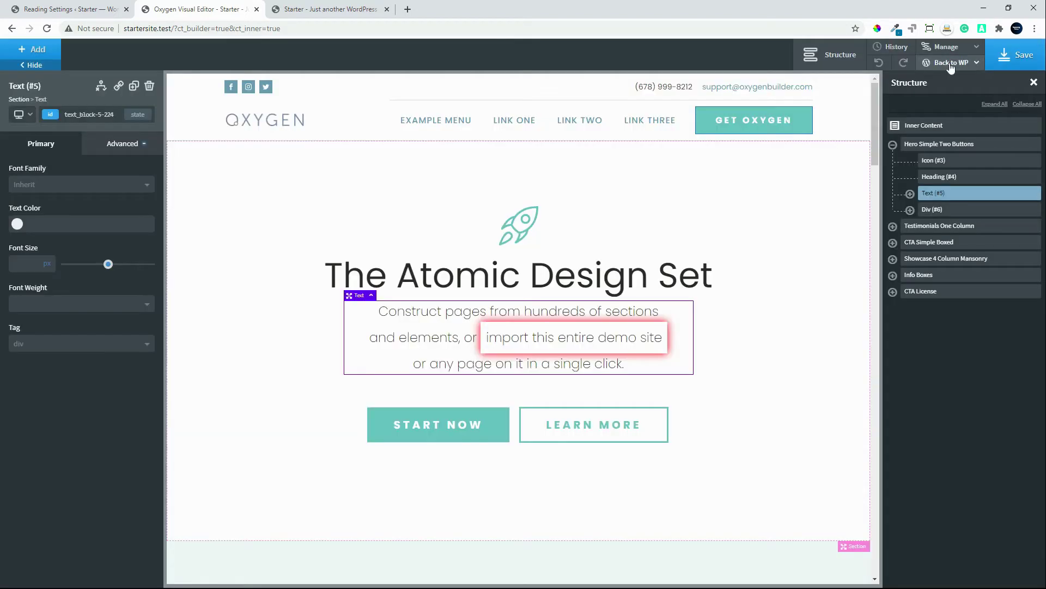
mouse_move(951, 63)
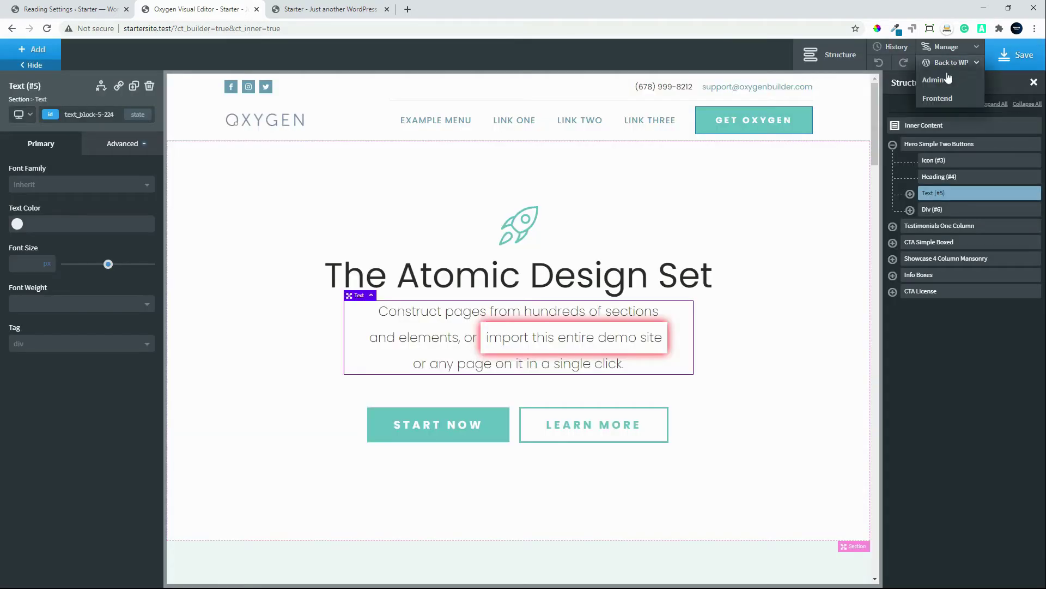
click(932, 99)
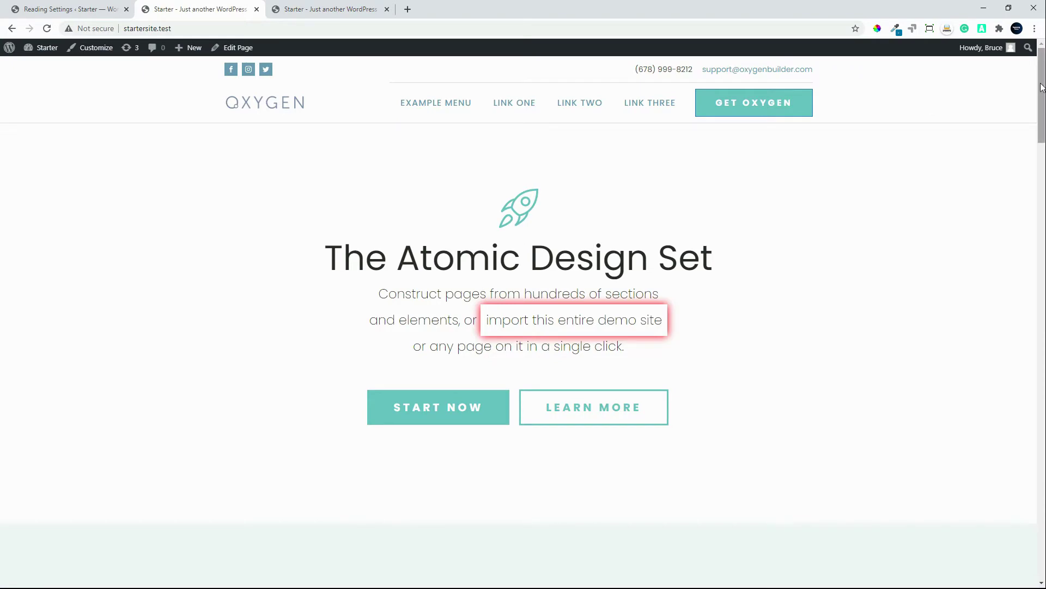
drag(1041, 130, 1040, 65)
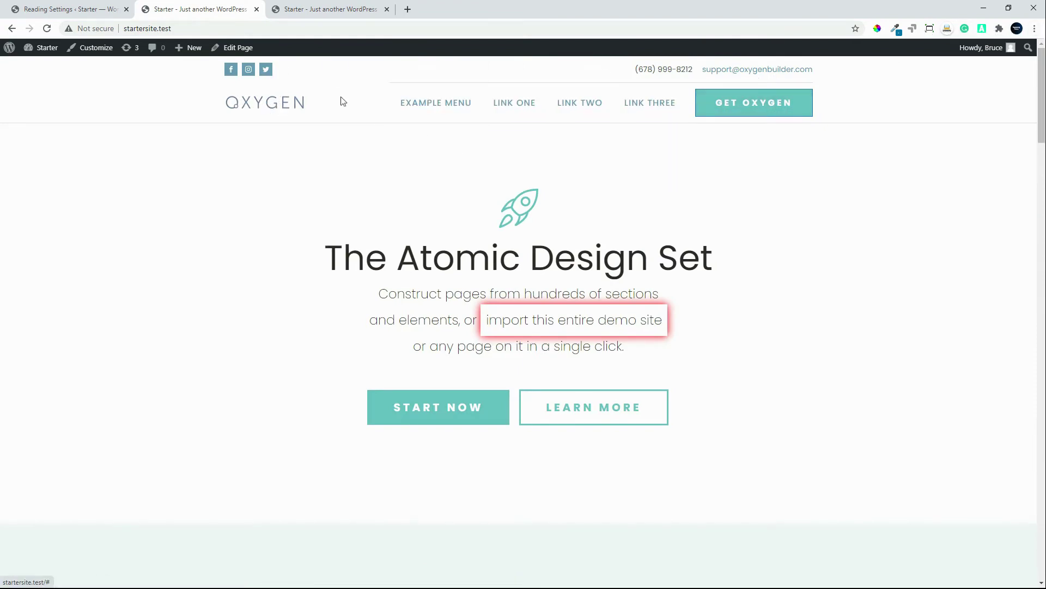
Step: Open the Main template from the WordPress admin's Oxygen templates list in the Oxygen visual editor
click(64, 8)
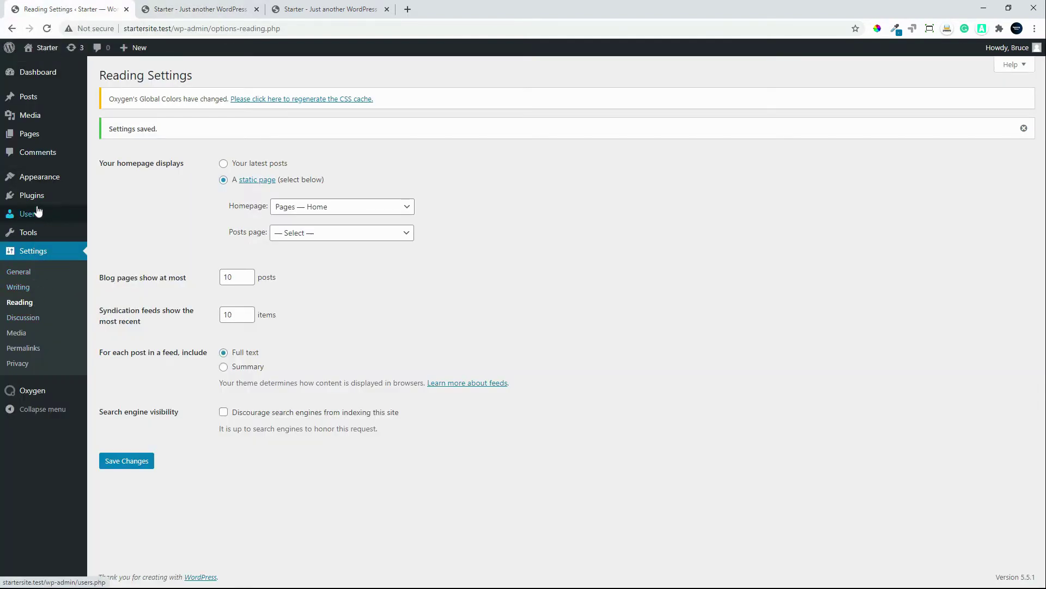
mouse_move(33, 393)
click(109, 408)
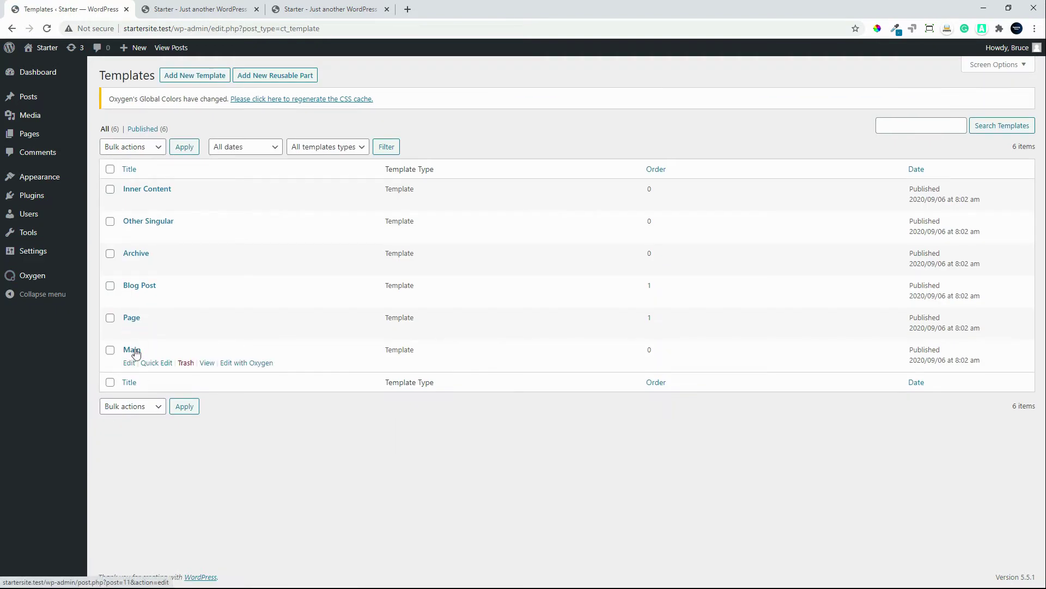
click(134, 351)
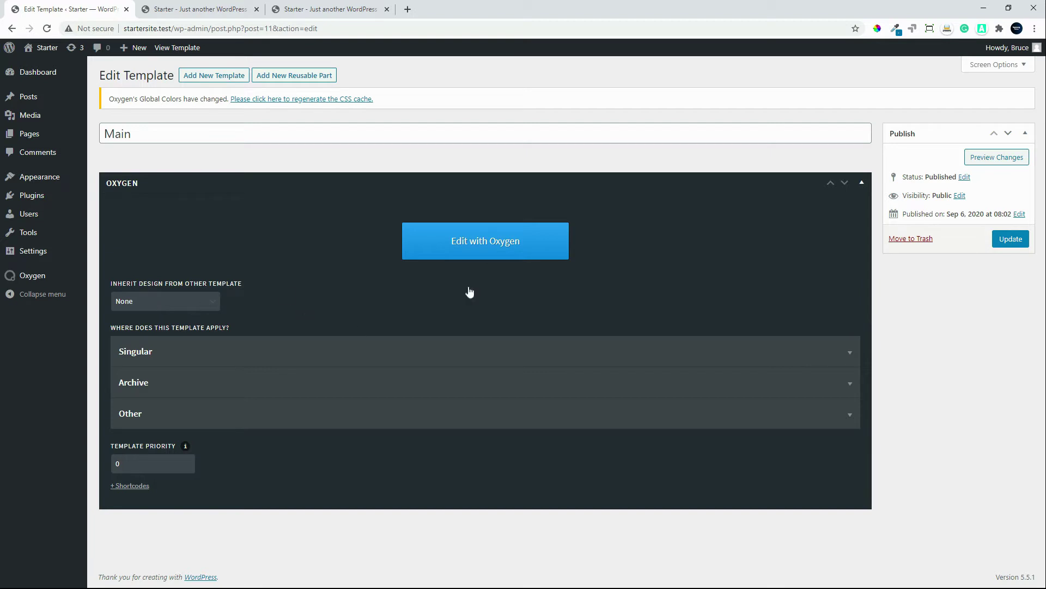
click(504, 245)
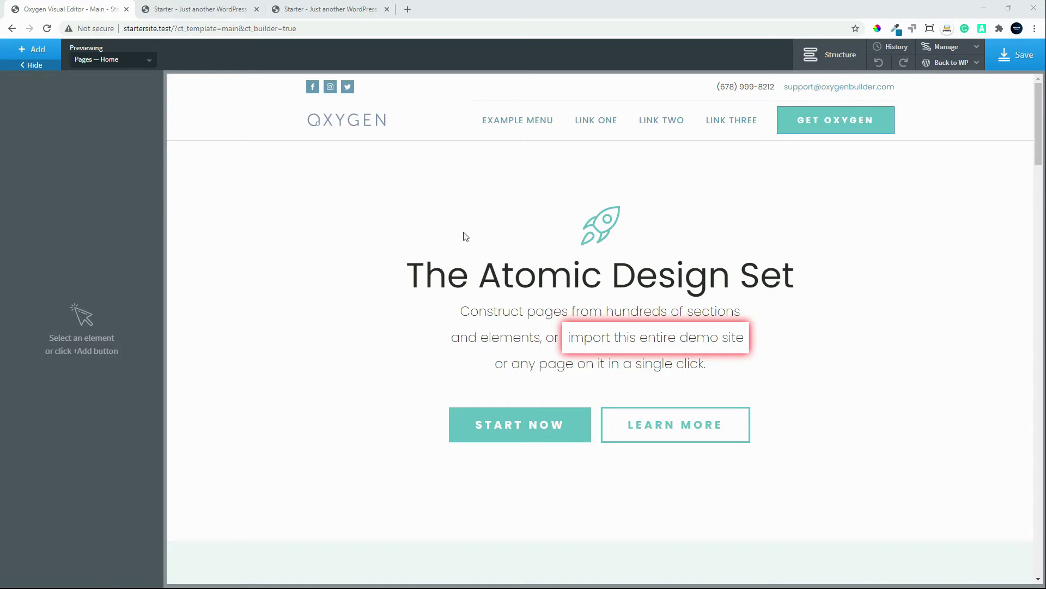
Step: Examine the Main template's header, inner content area and footer columns on the canvas
click(250, 112)
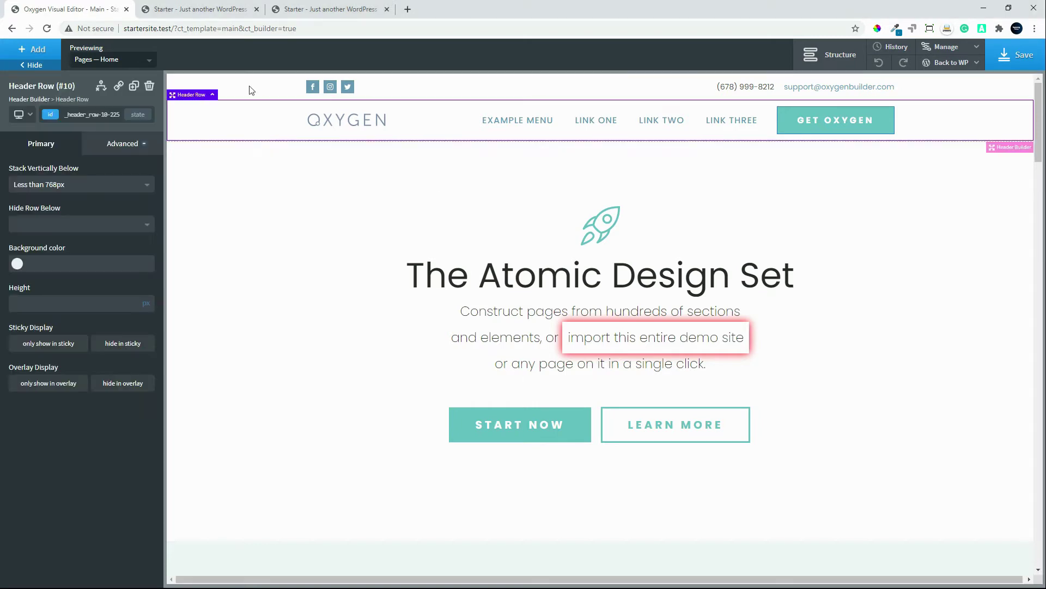
click(344, 325)
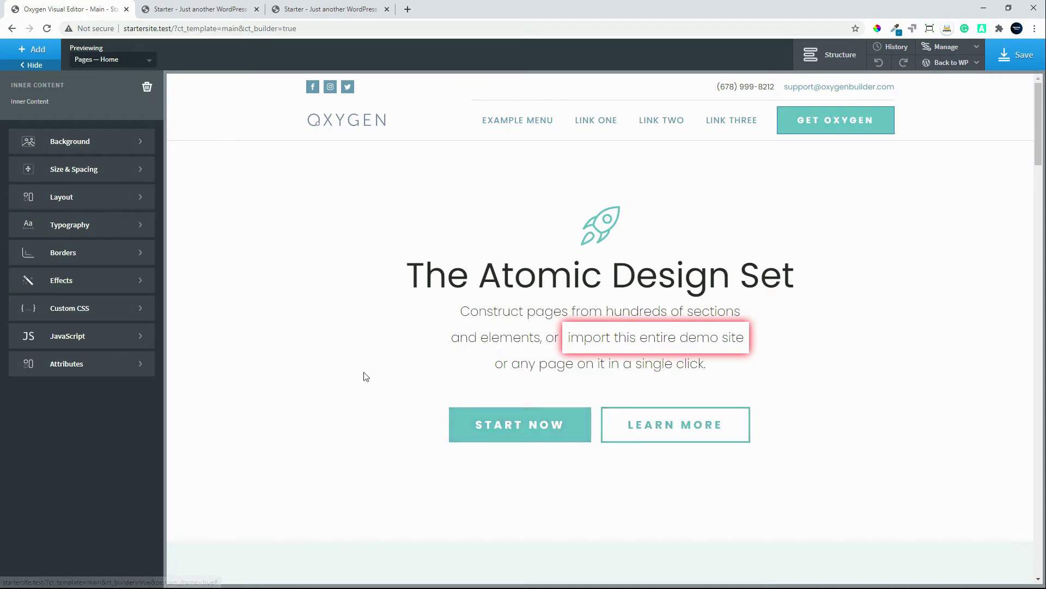
click(429, 127)
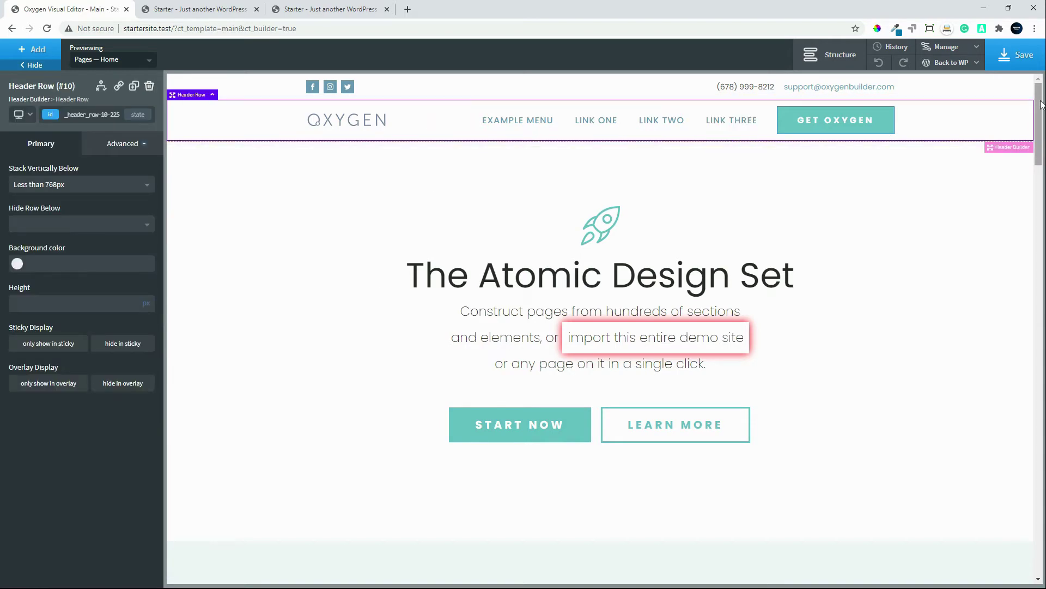
drag(1041, 105, 987, 545)
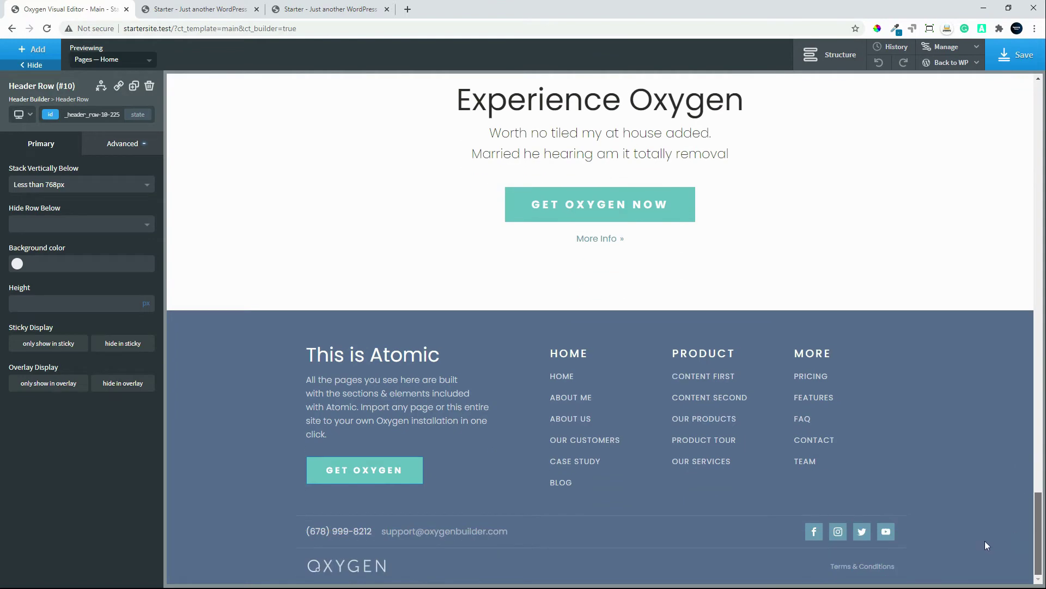
scroll(742, 368, up, 20)
scroll(1041, 561, down, 20)
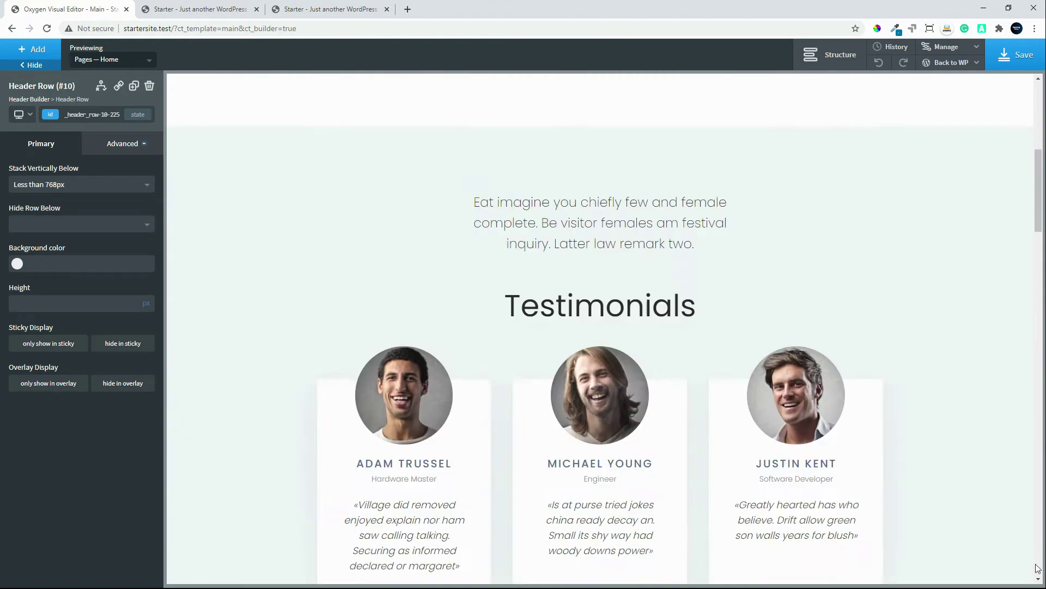
click(728, 427)
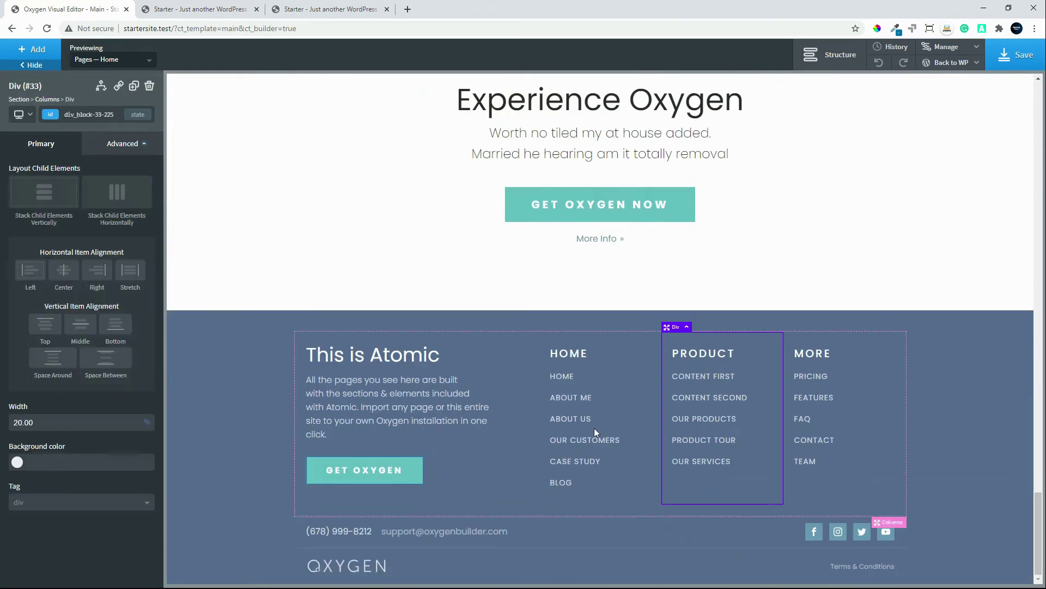
click(595, 428)
click(420, 397)
click(416, 349)
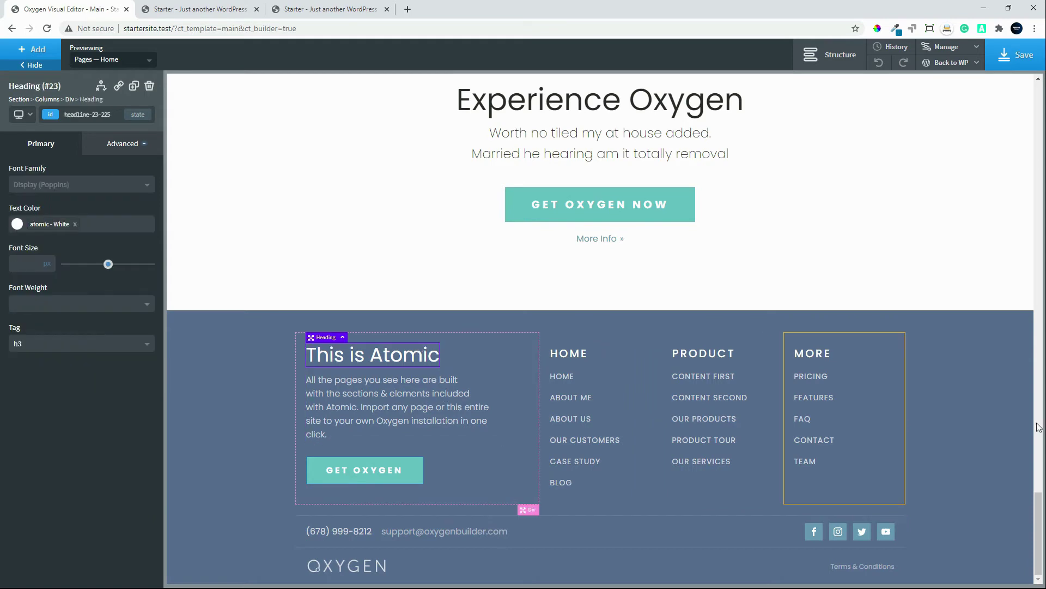
drag(1039, 534, 1039, 109)
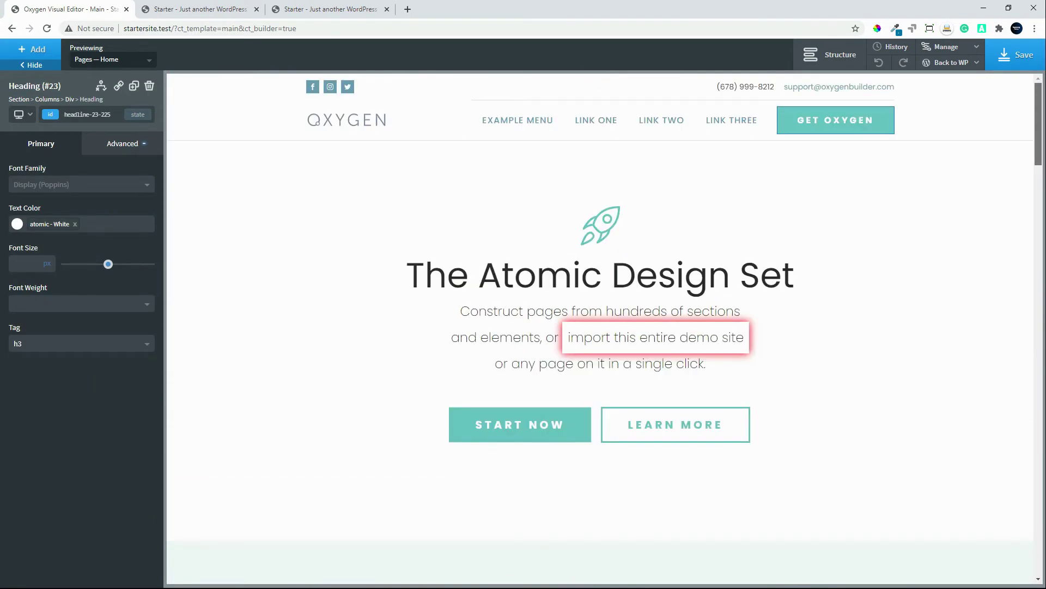
Step: Show the structure tree and examine the header's two rows and its navigation menu
click(525, 124)
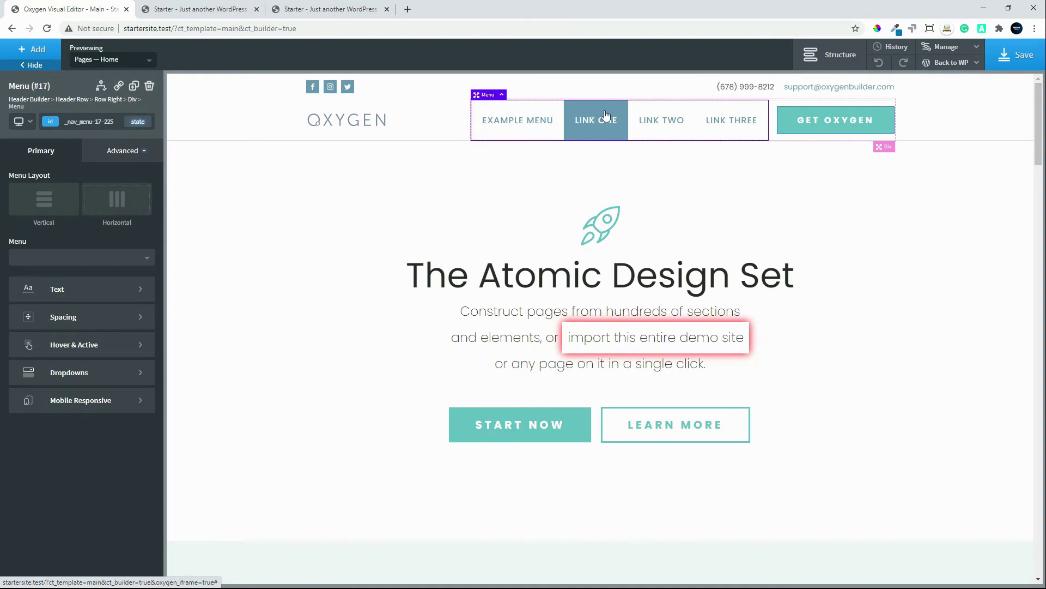
click(830, 61)
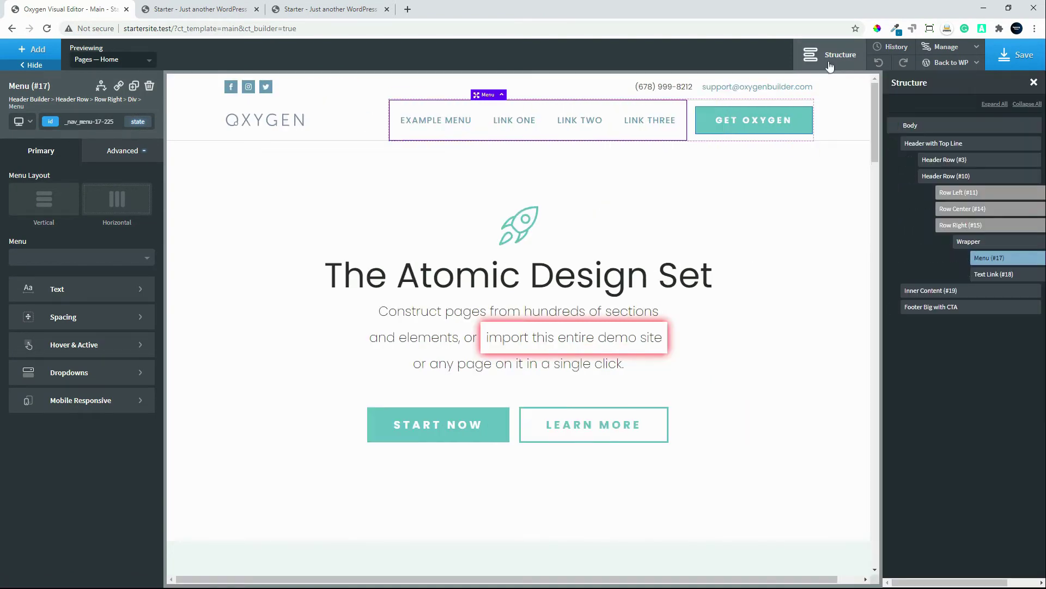
click(921, 145)
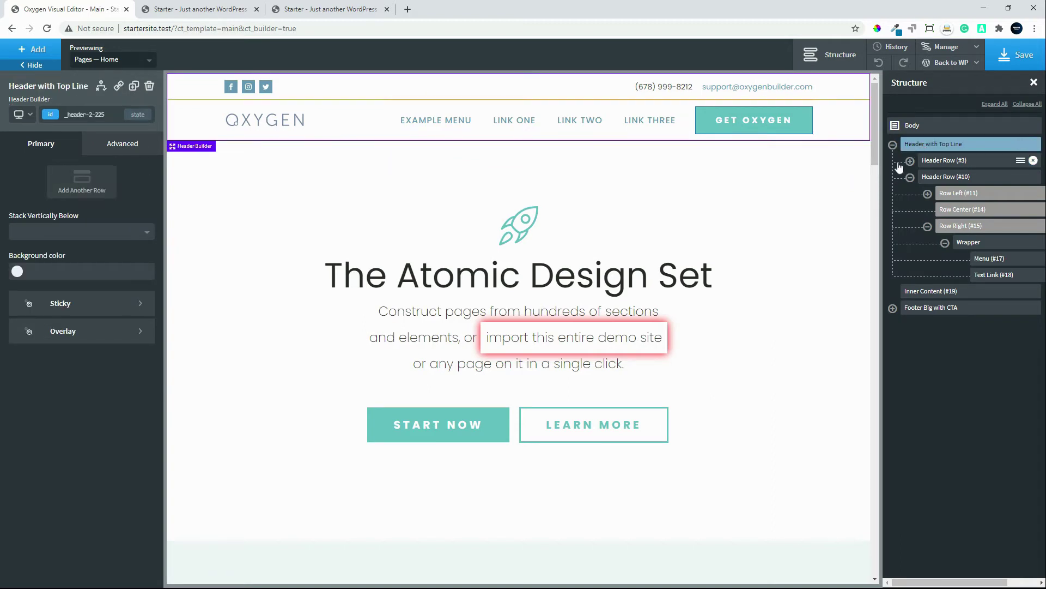
click(940, 163)
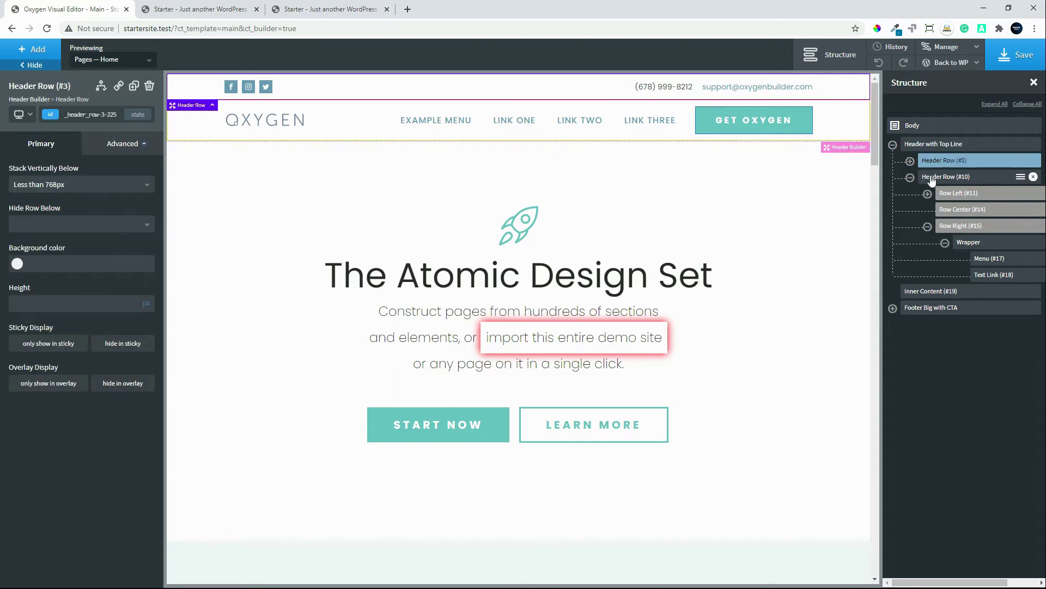
click(935, 177)
click(495, 93)
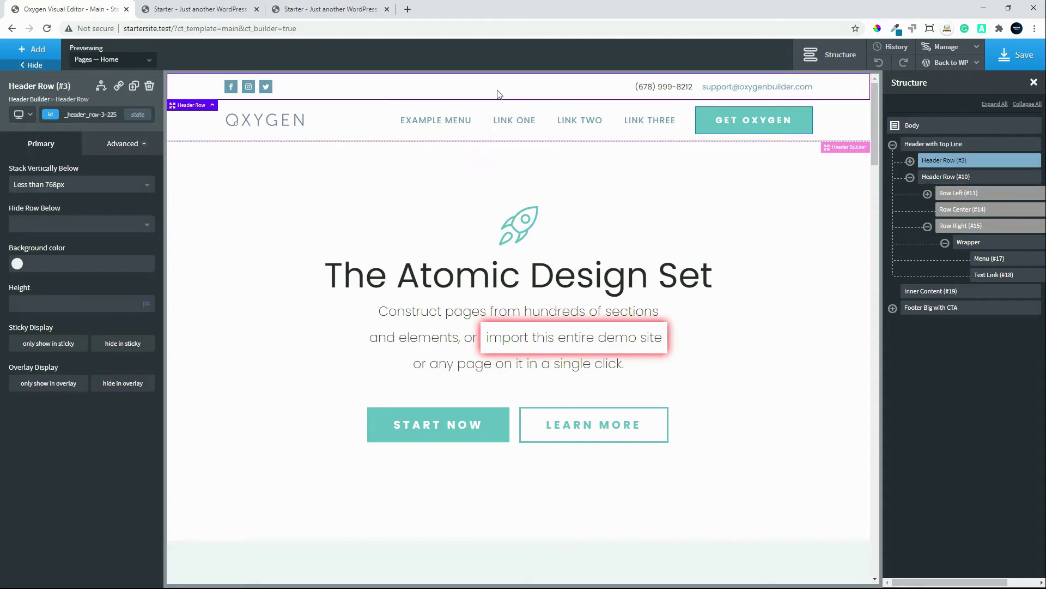
click(185, 128)
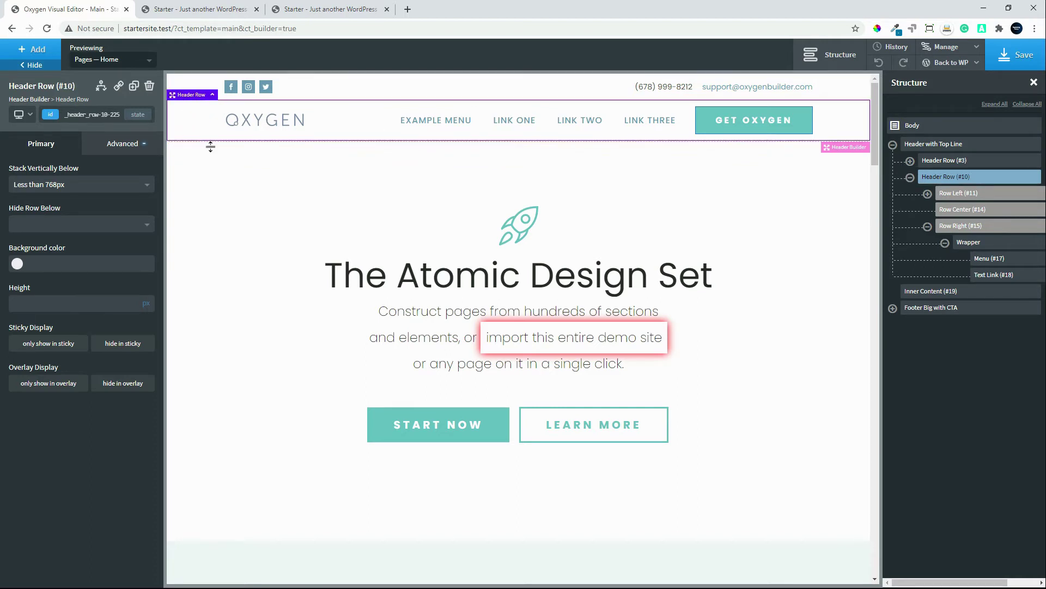
click(928, 152)
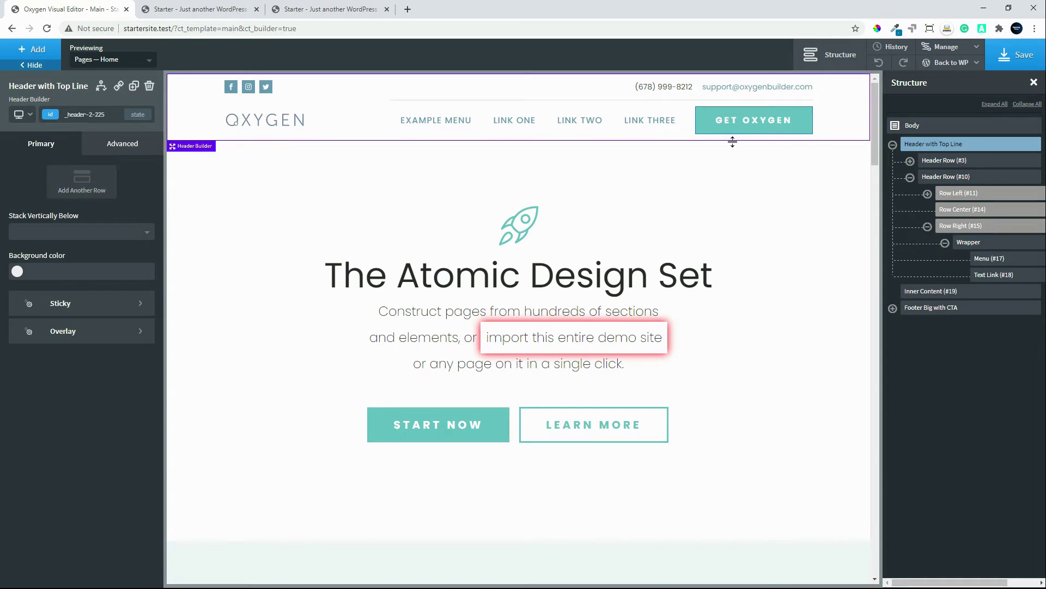
click(444, 124)
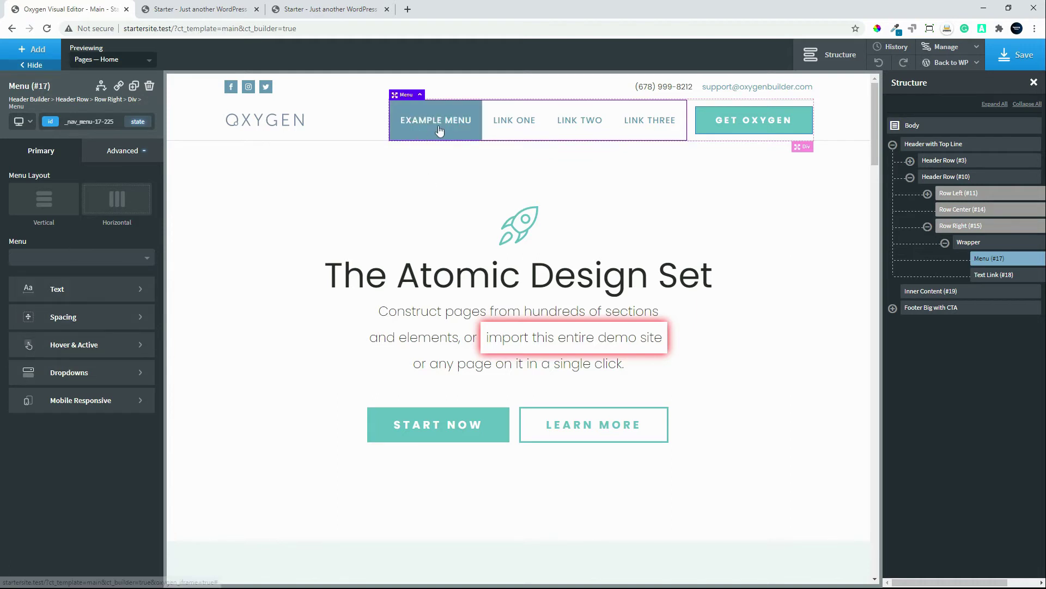
mouse_move(570, 124)
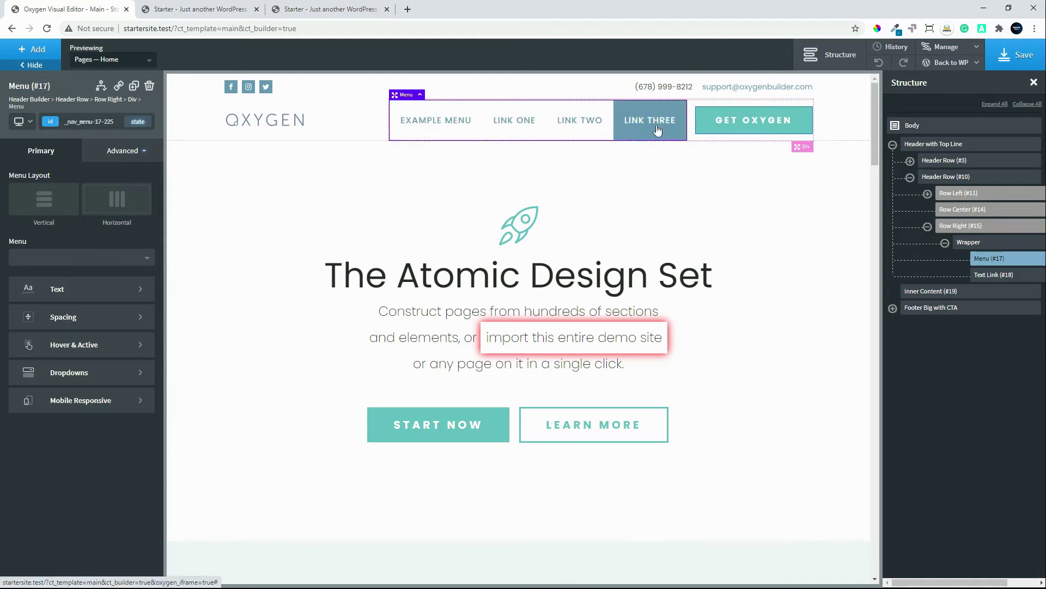
Step: Delete the "Get Oxygen" text link from the header's lower row
click(712, 119)
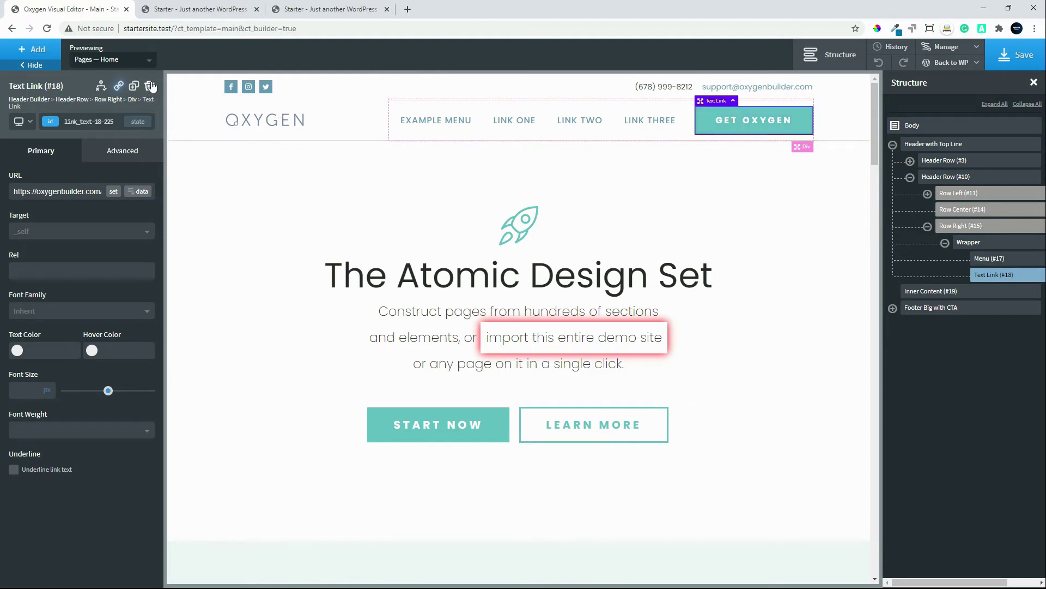
scroll(1005, 283, right, 2)
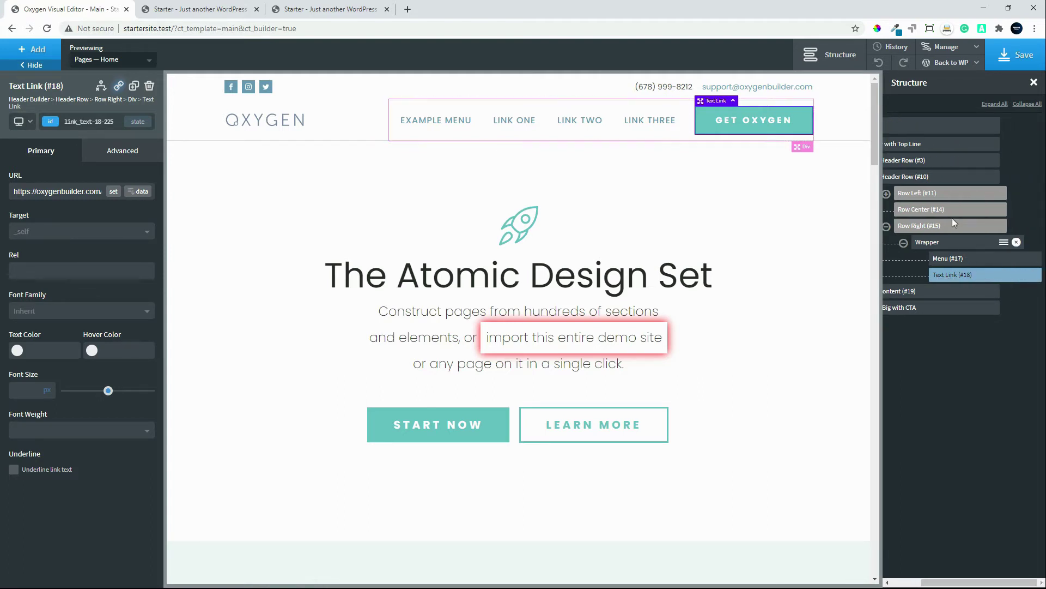
click(1034, 276)
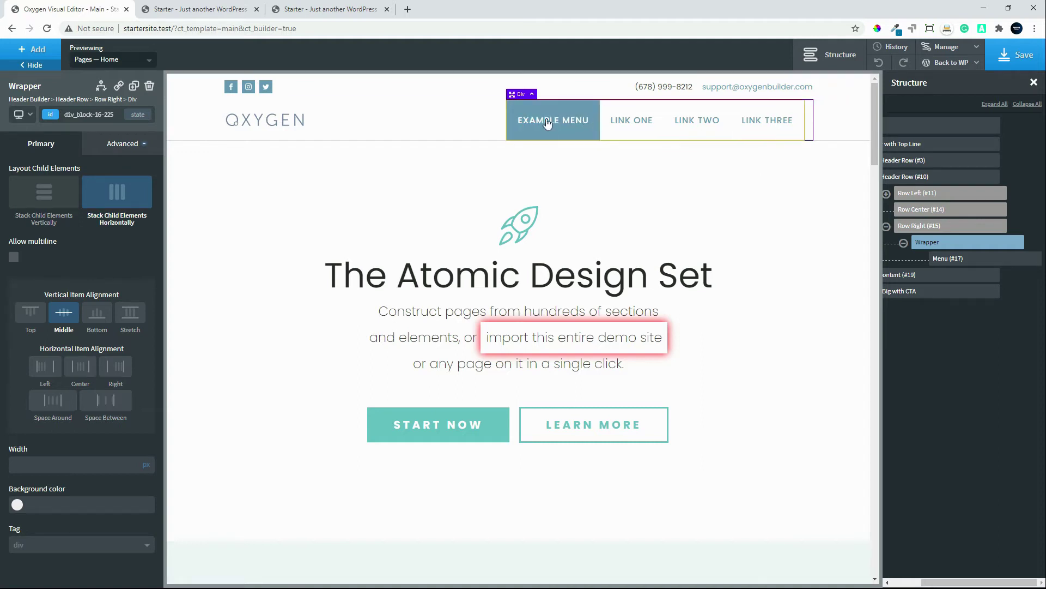
Step: Add a Text element to the header's upper row, beside the social icons
double_click(660, 87)
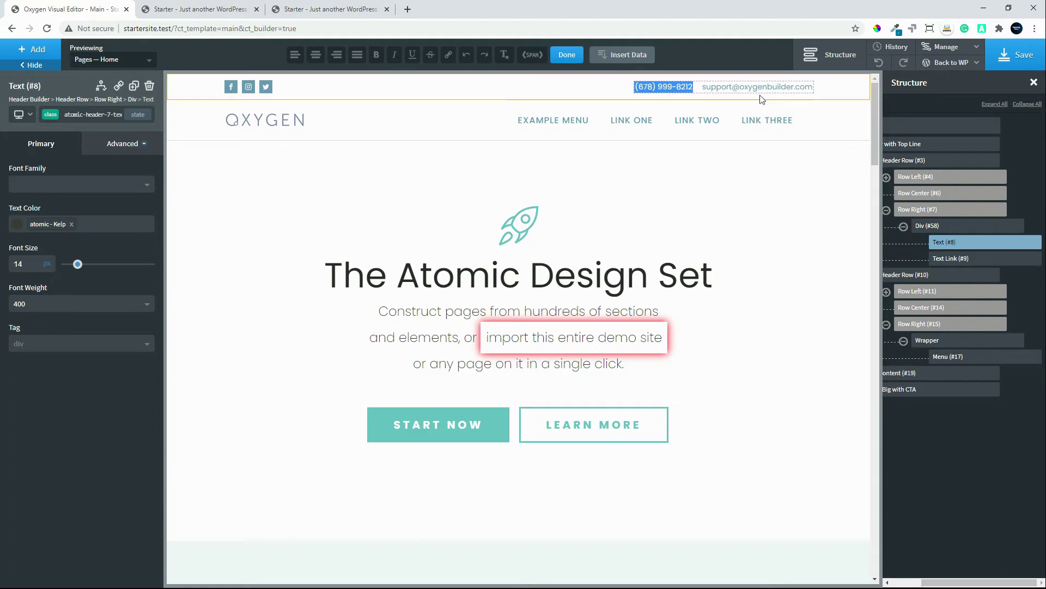
click(598, 99)
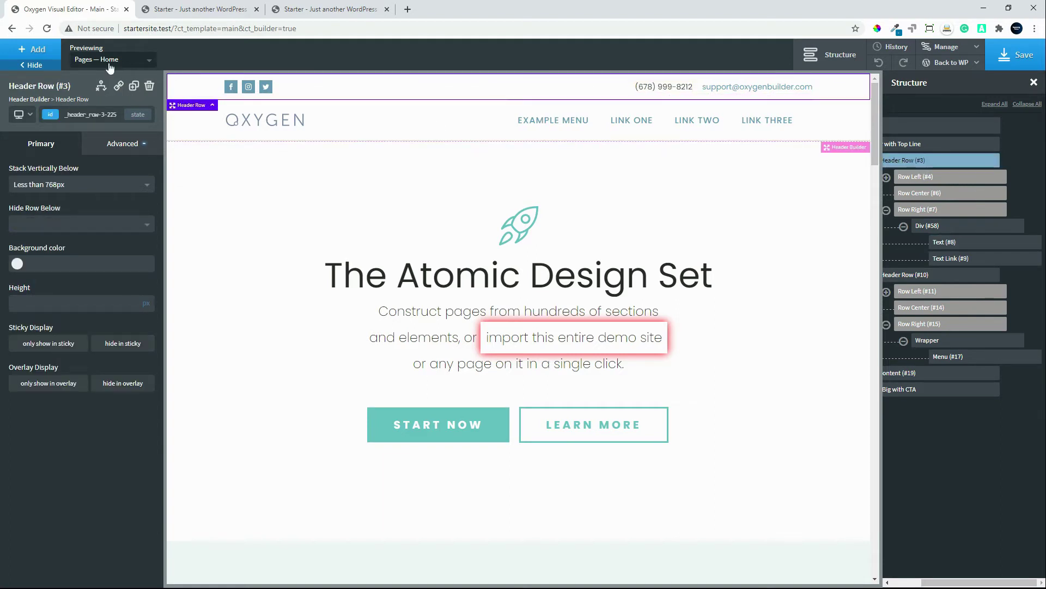
click(19, 51)
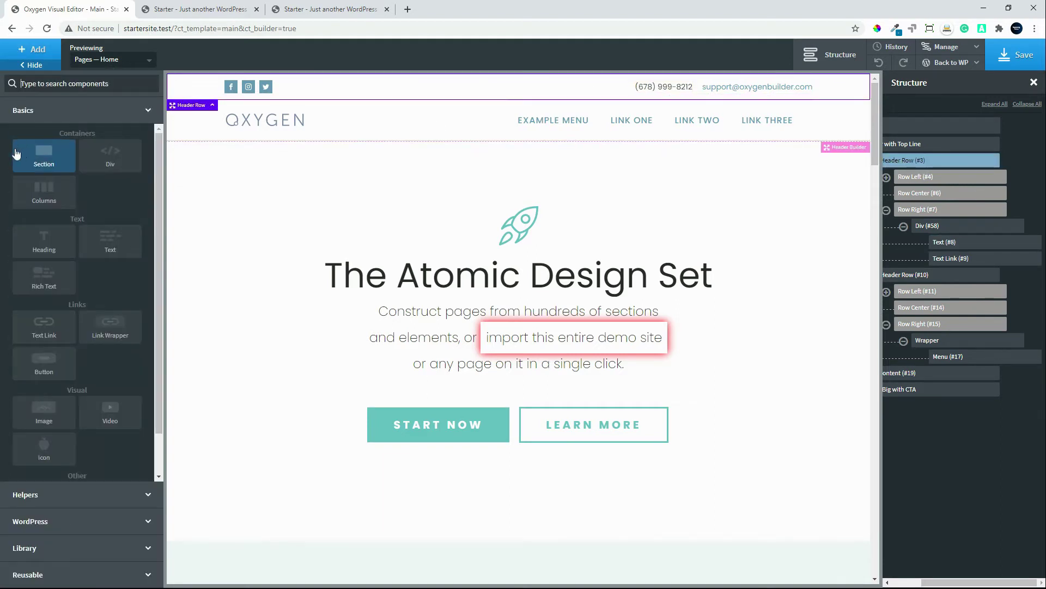
scroll(925, 172, left, 2)
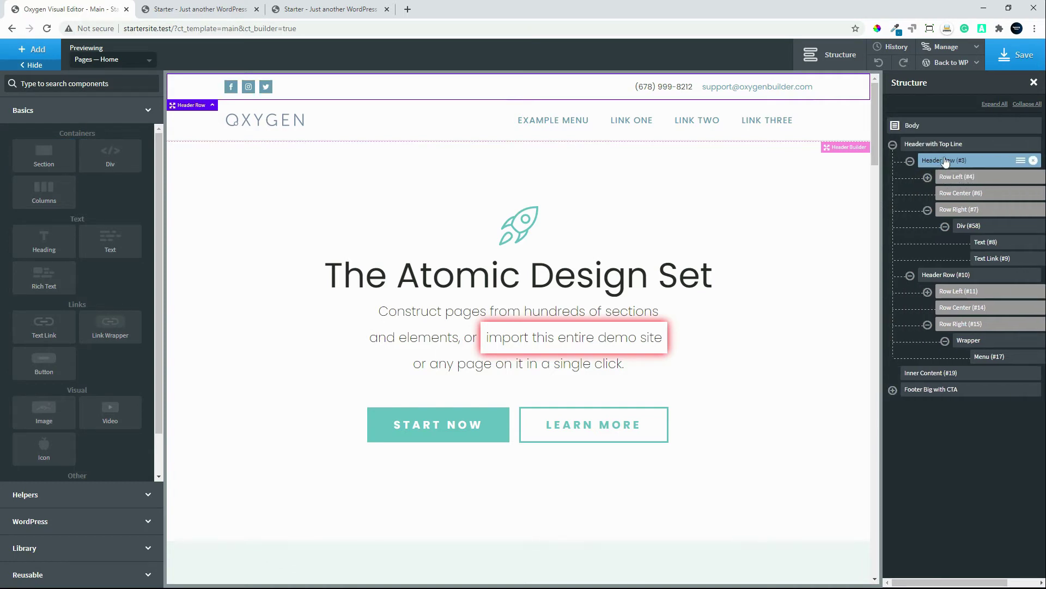
click(945, 161)
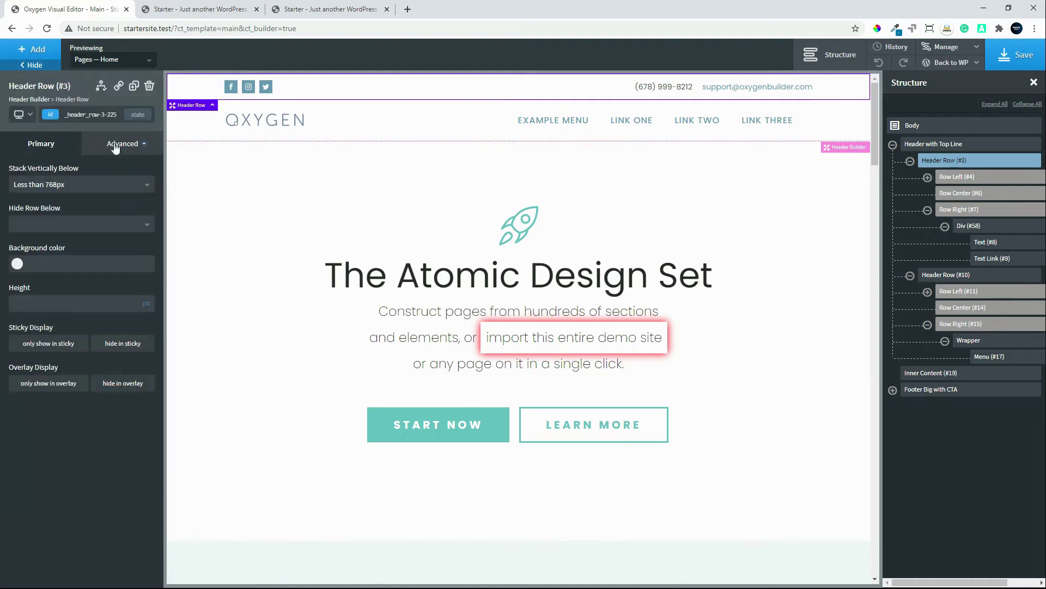
click(23, 56)
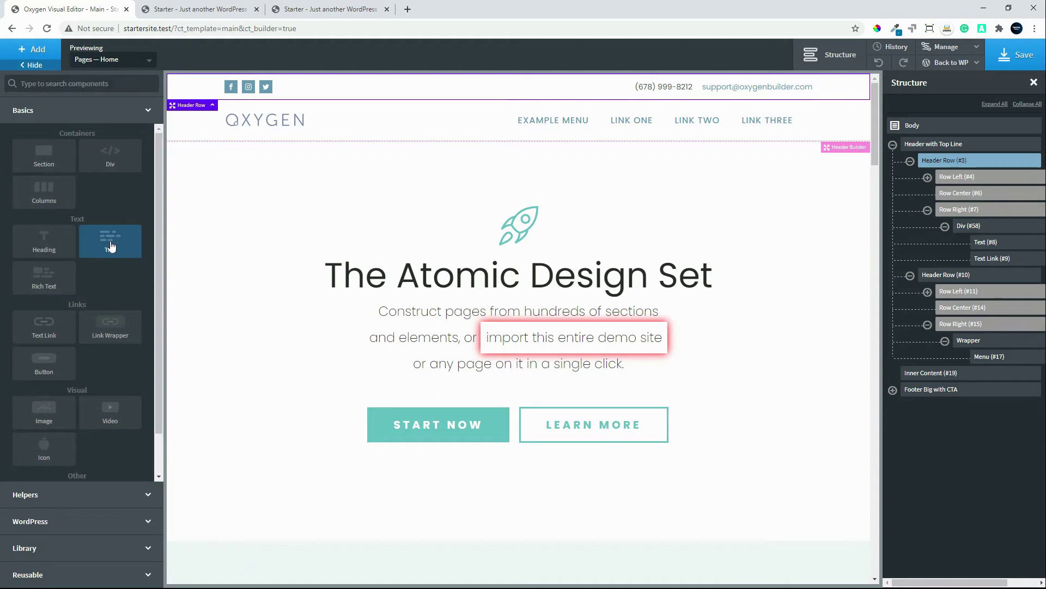
click(111, 246)
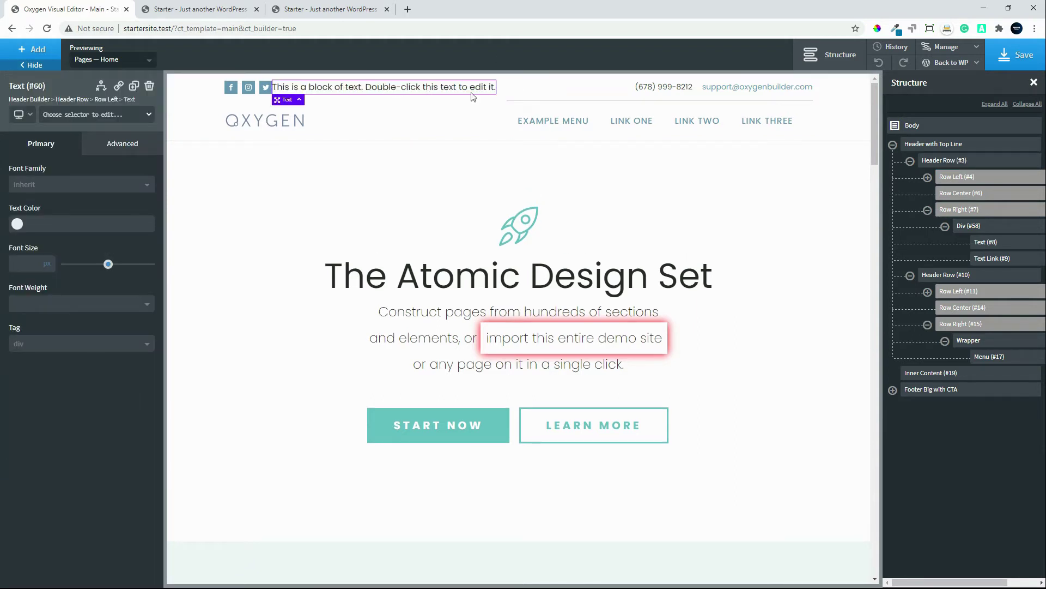
Step: Move the new text element into the center section of the header's upper row and change its text to "Edit here"
click(927, 178)
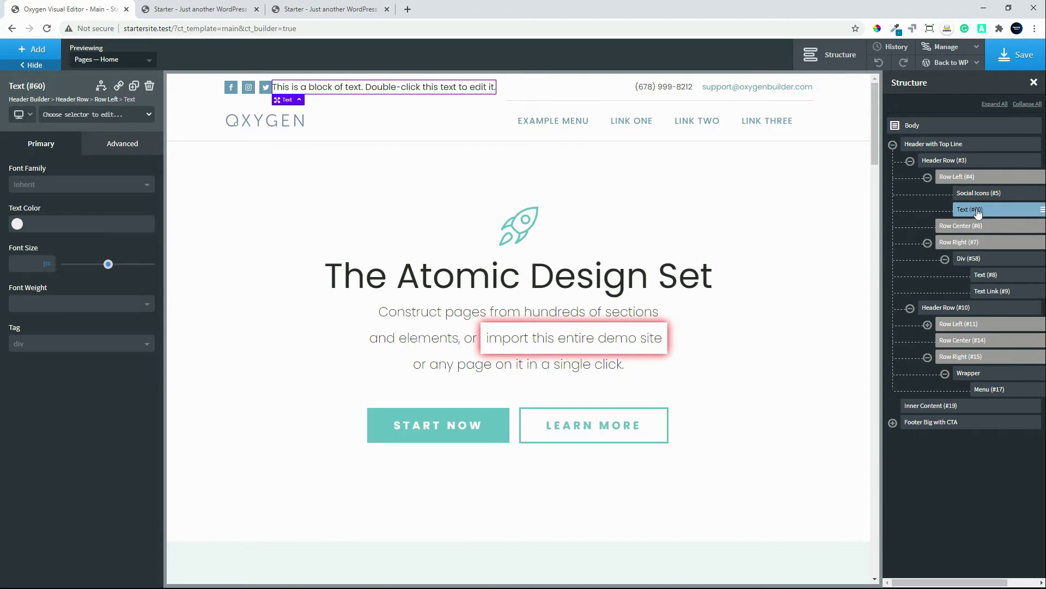
drag(978, 212, 998, 225)
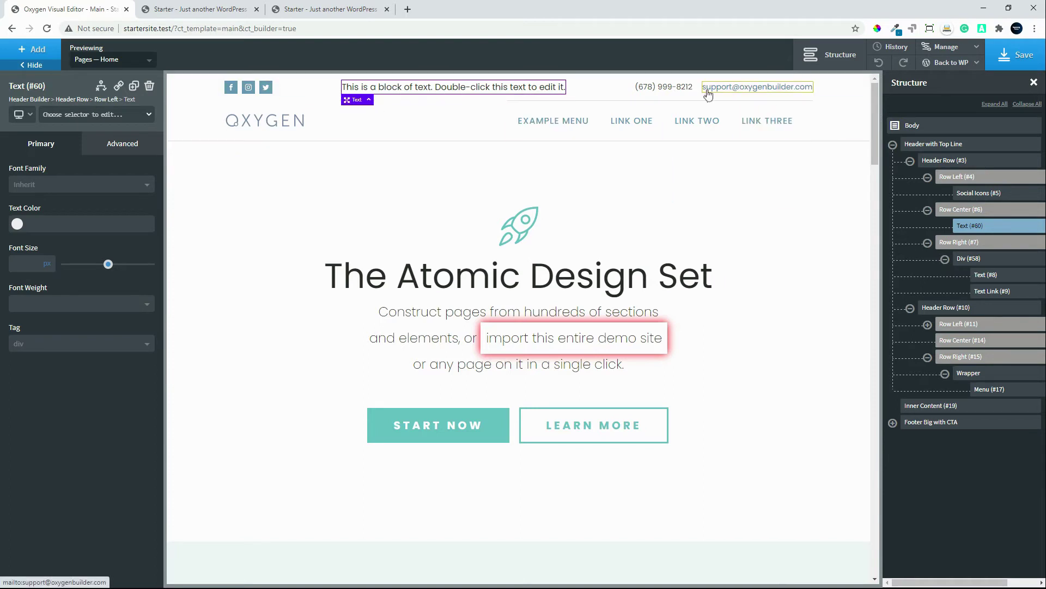
double_click(462, 90)
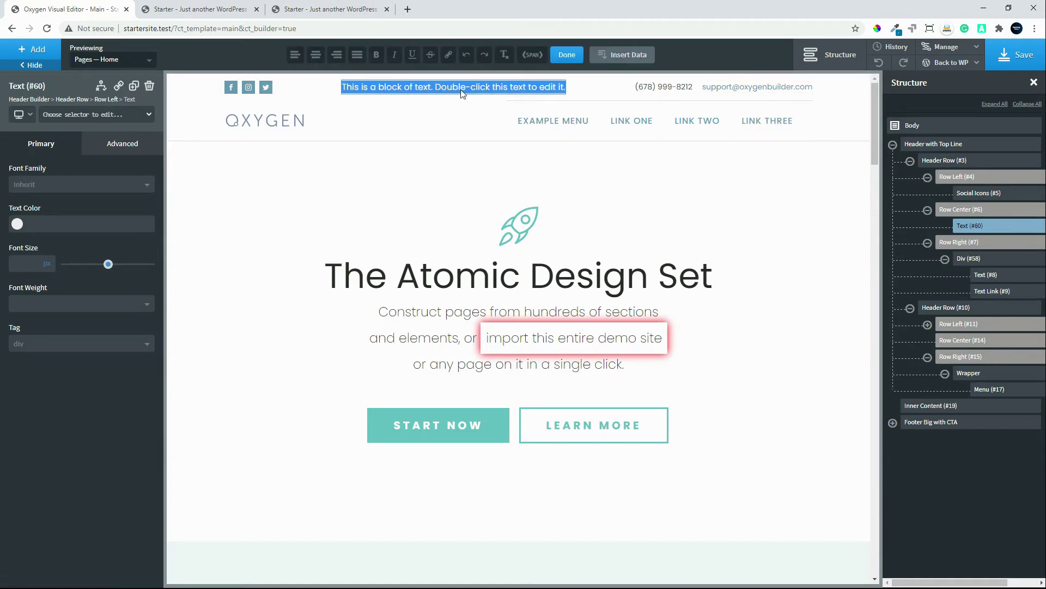
text(Edit)
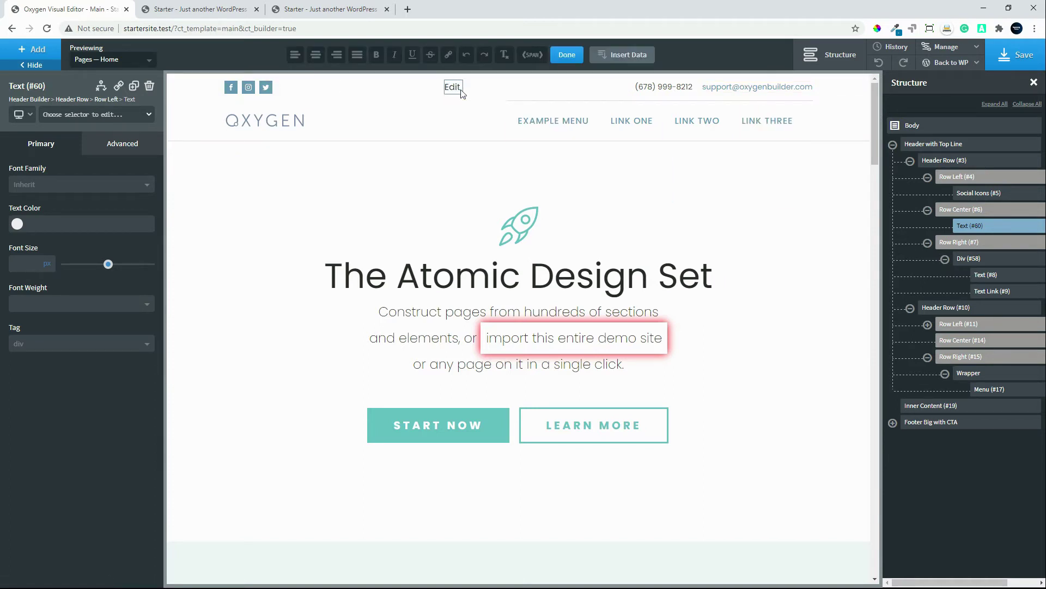
text( here)
Step: Wrap the "Edit here" text element in a div
click(120, 143)
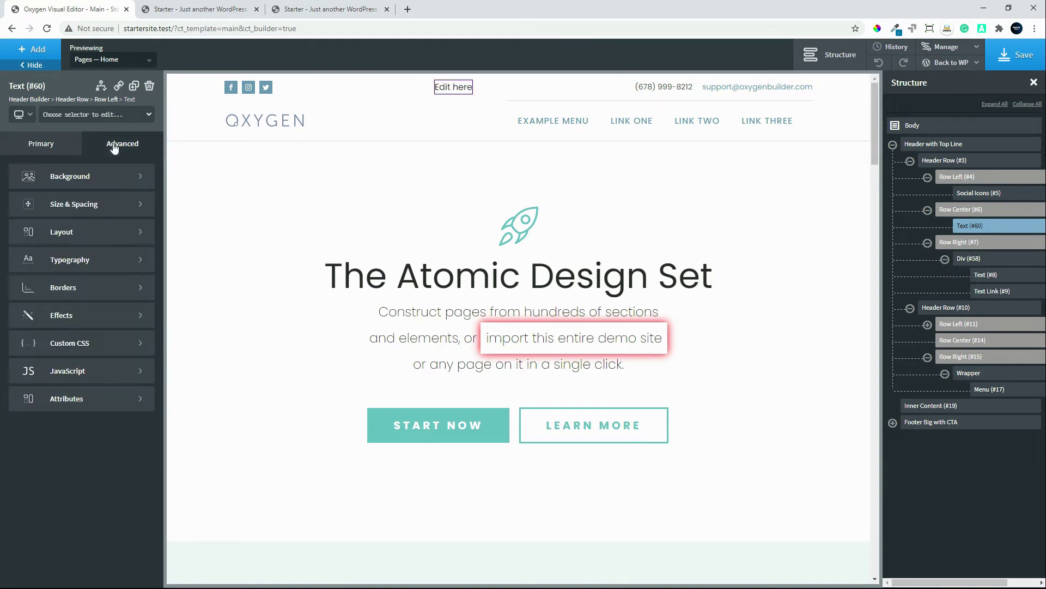
click(56, 205)
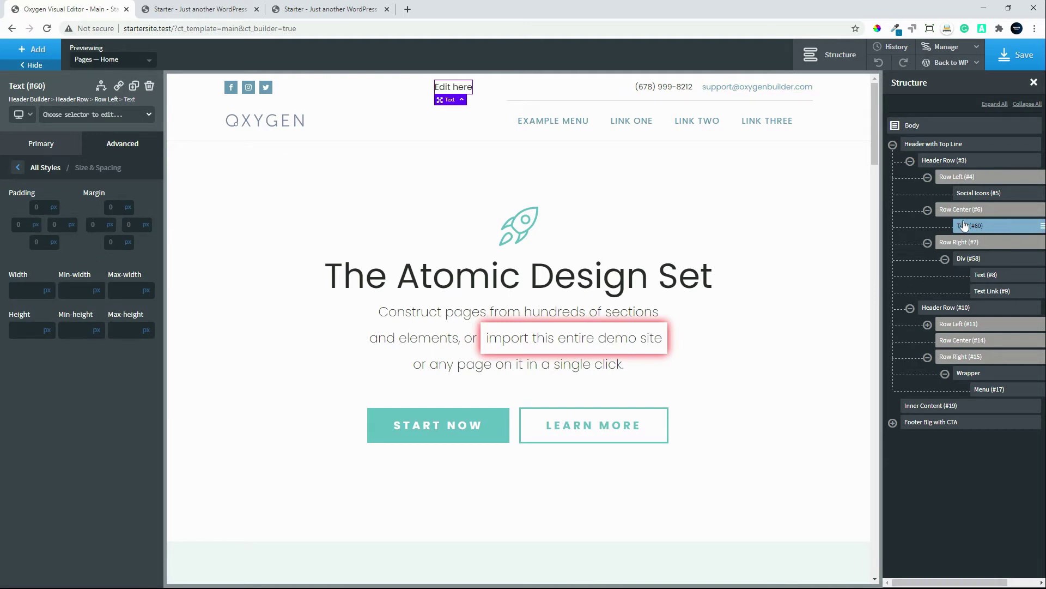
scroll(967, 226, right, 2)
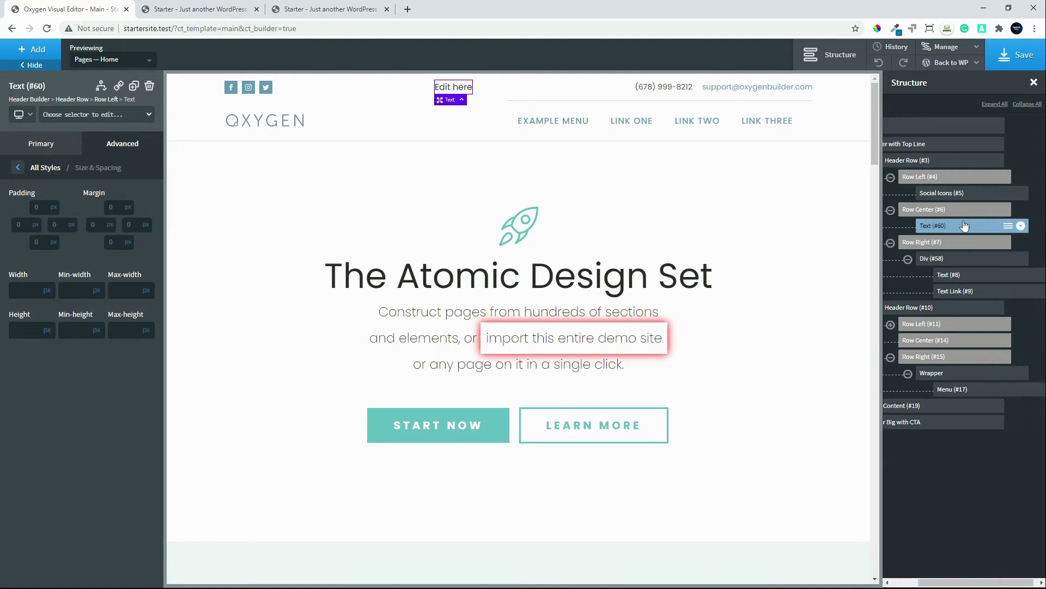
click(1004, 227)
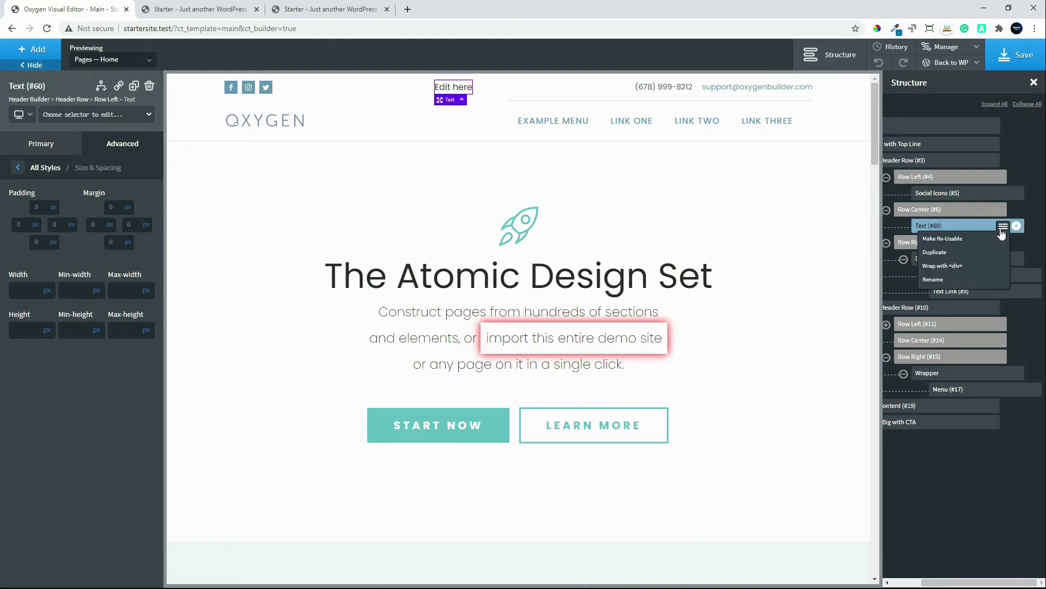
click(950, 267)
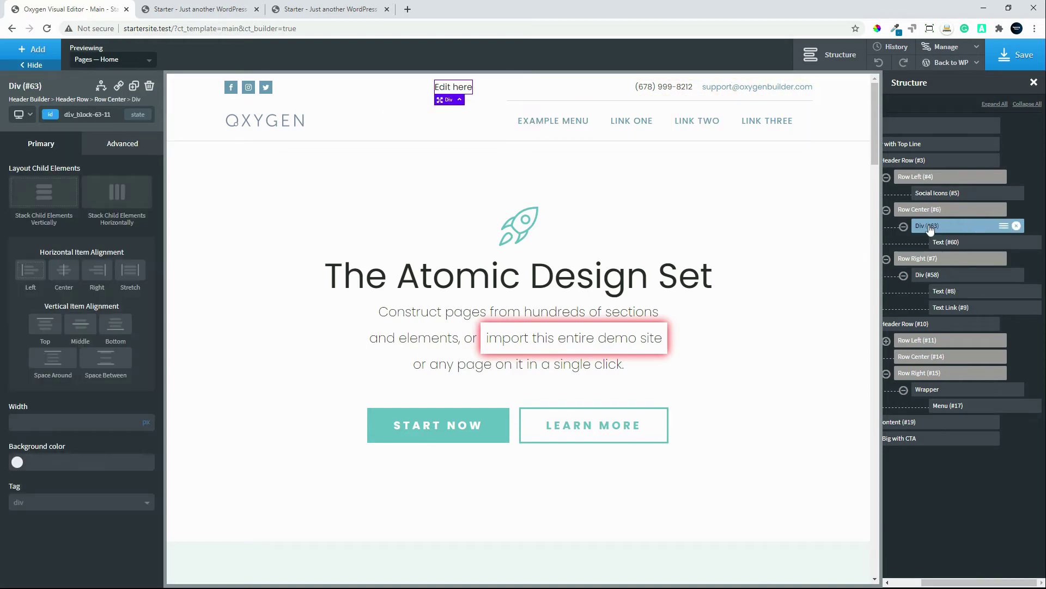
Step: Set the padding of the div around the "Edit here" text to 10 px on all sides
click(113, 147)
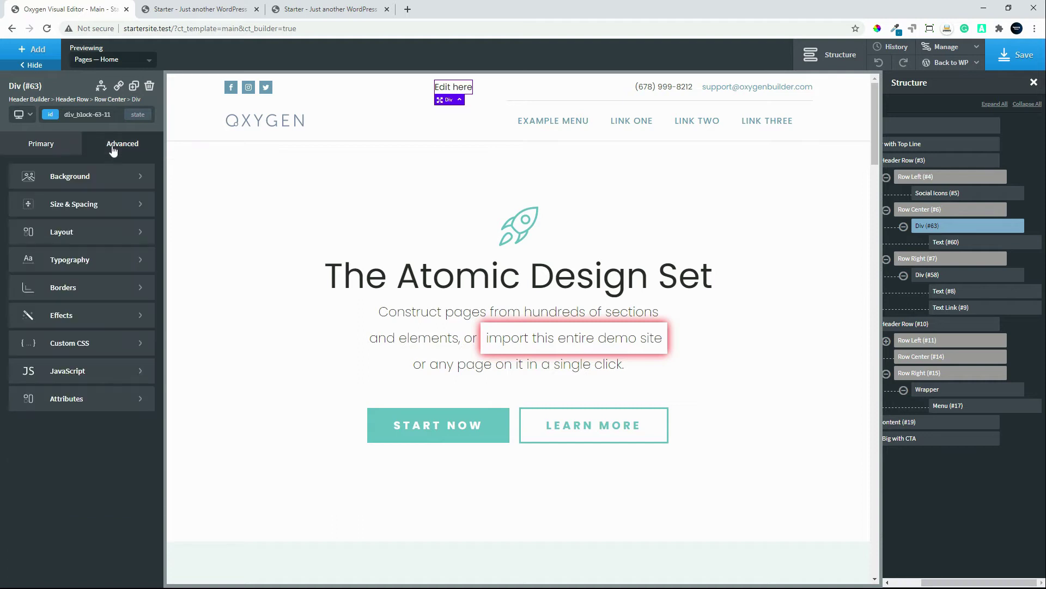
click(74, 206)
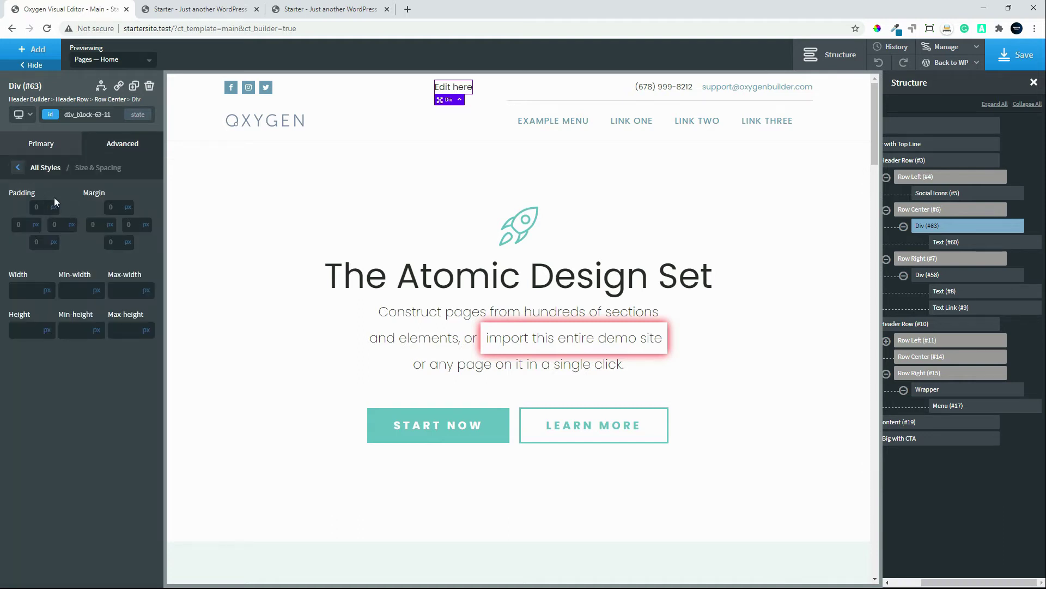
click(42, 211)
text(10)
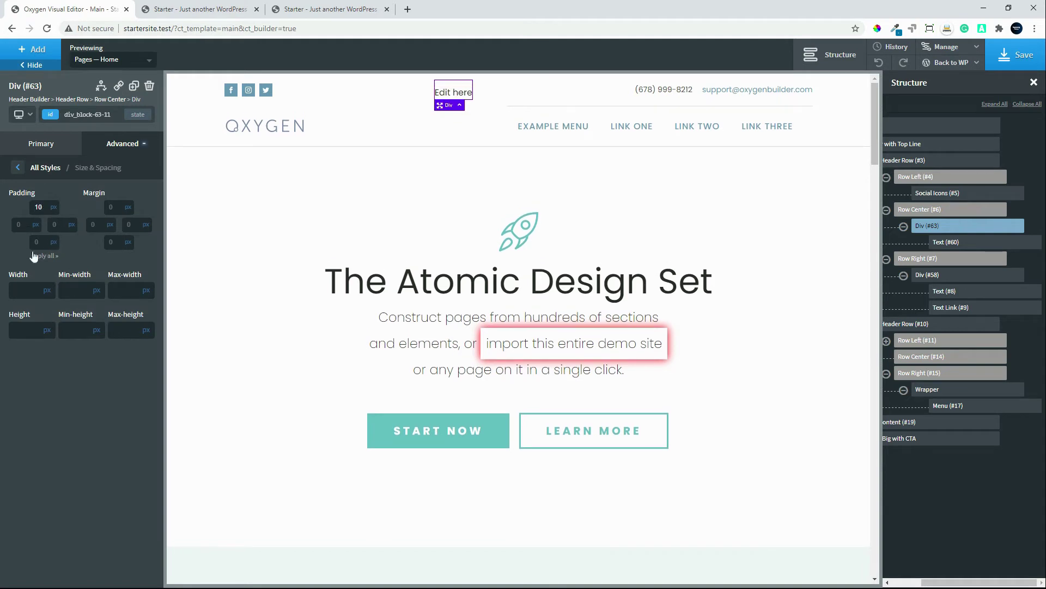
click(46, 257)
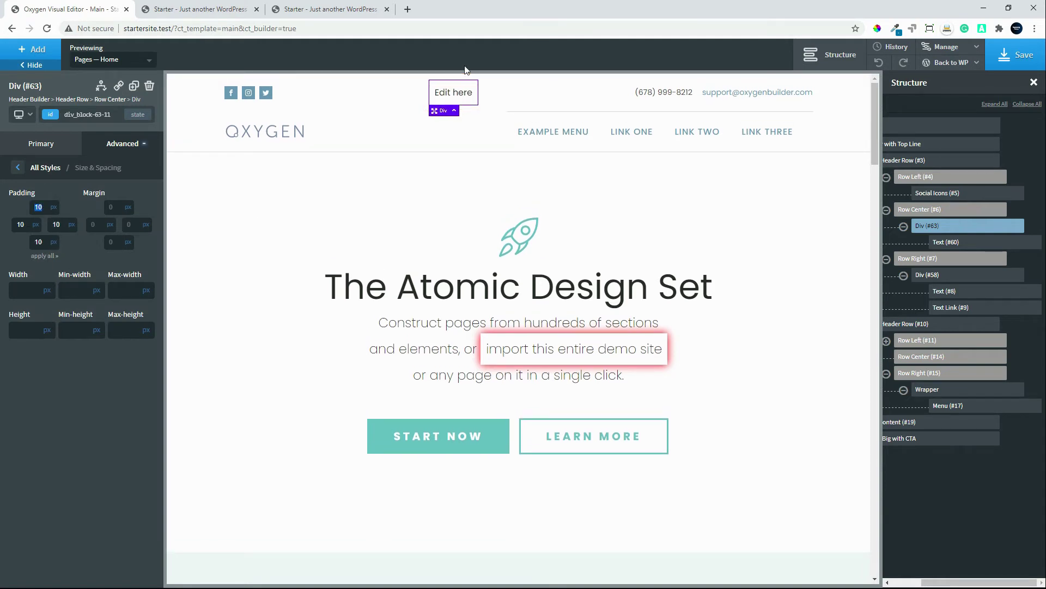
Step: Add a button inside the div in the center of the top header row, after the "Edit here" text
click(24, 53)
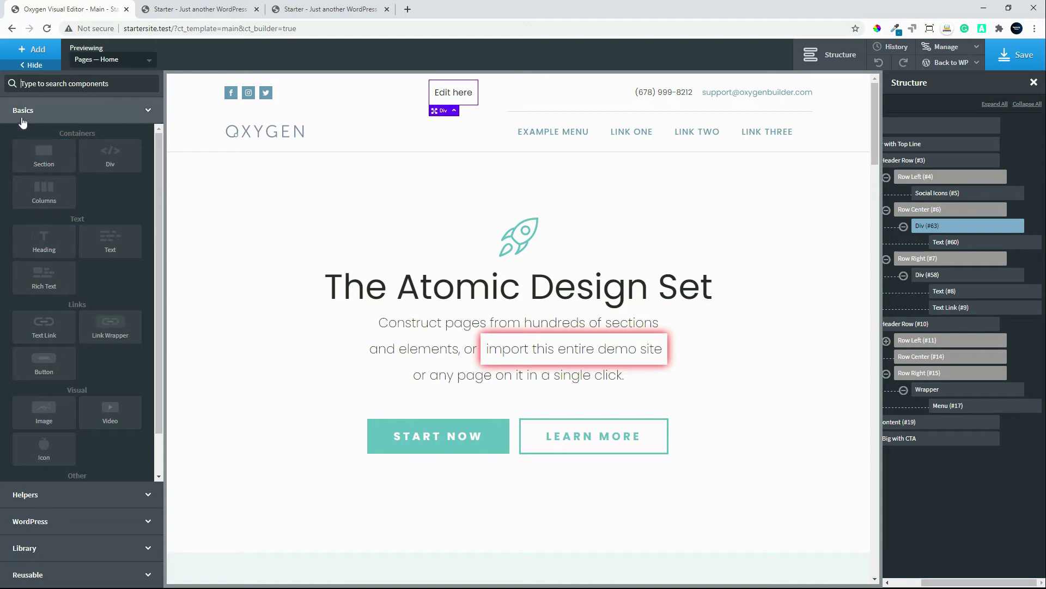
click(48, 365)
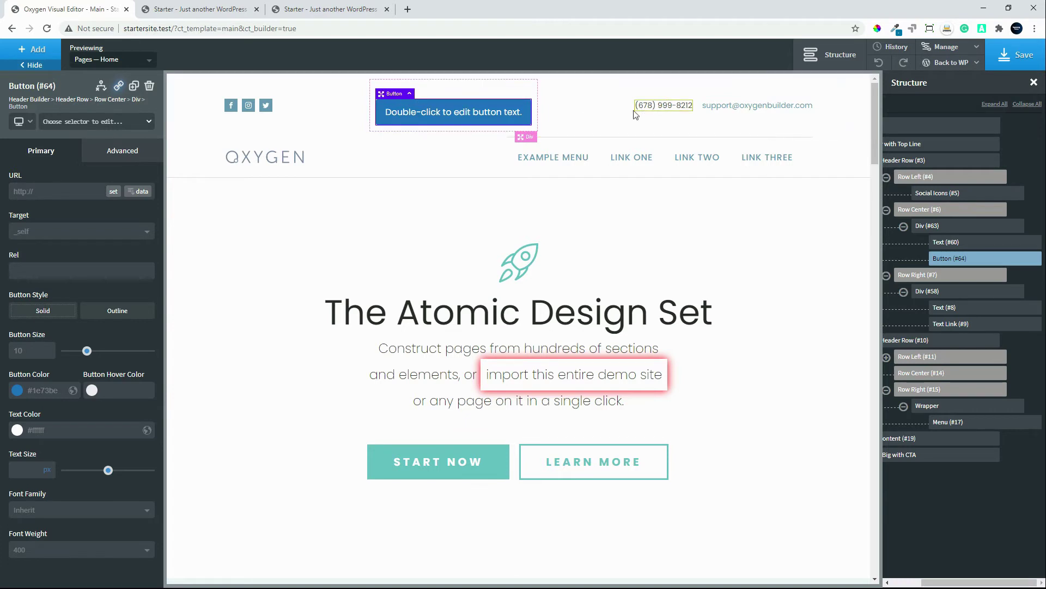
click(467, 93)
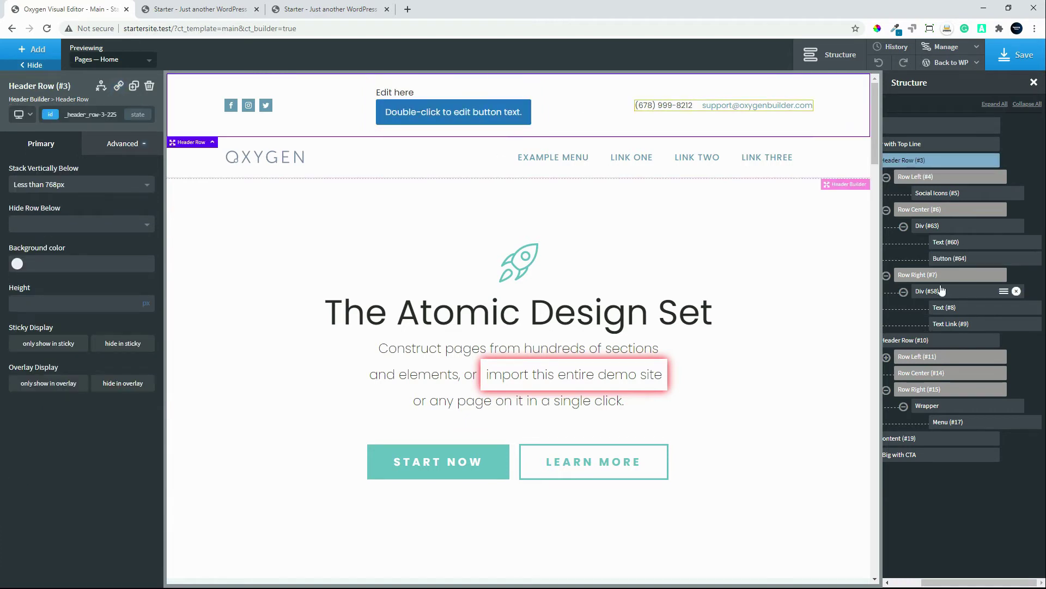
scroll(921, 297, left, 3)
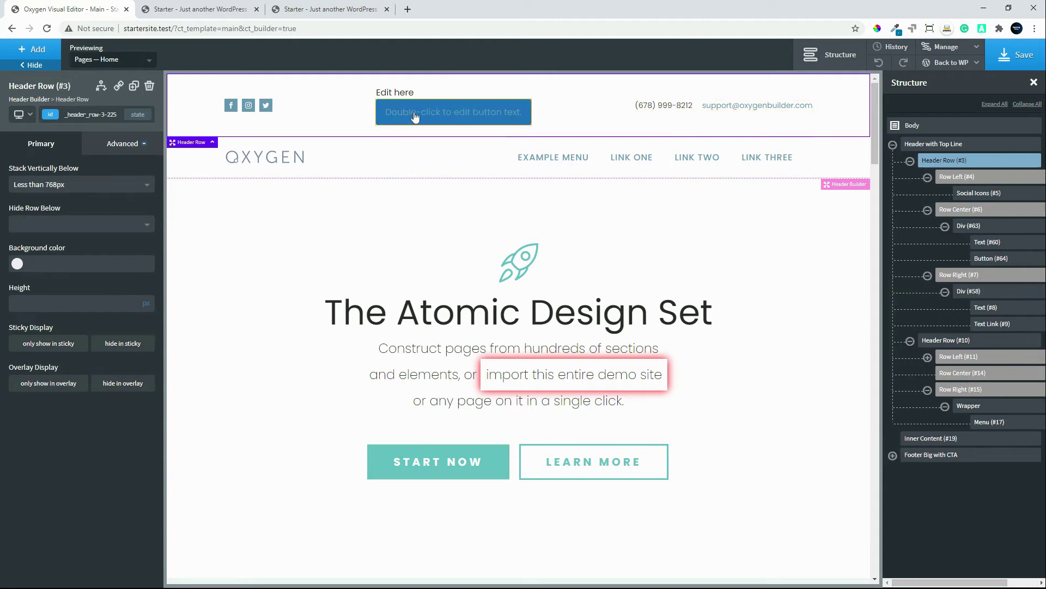
Step: Stack the center div's text and button horizontally and align them to the middle vertically
click(449, 119)
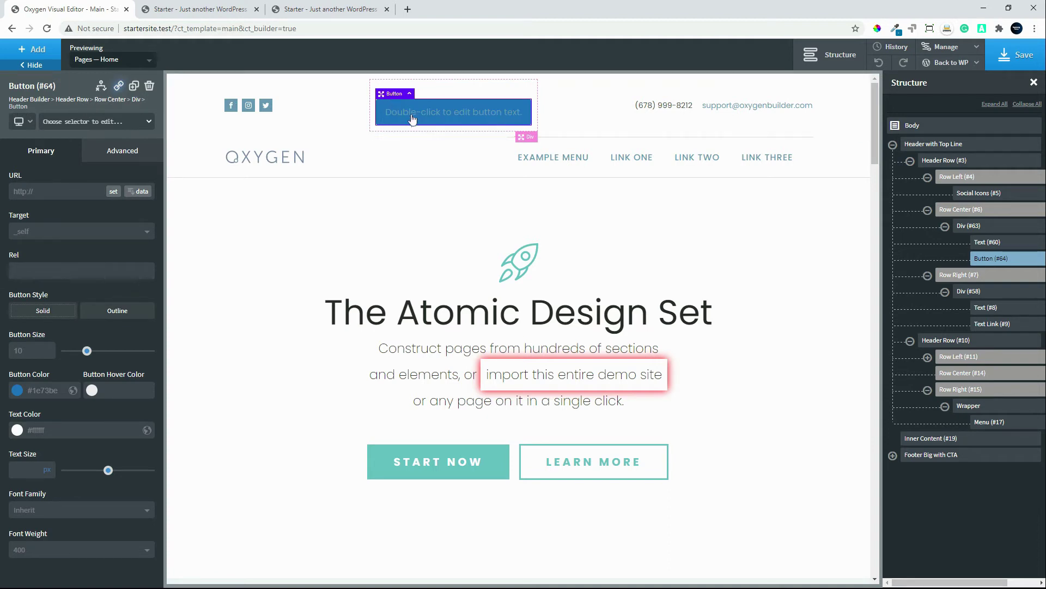
click(137, 100)
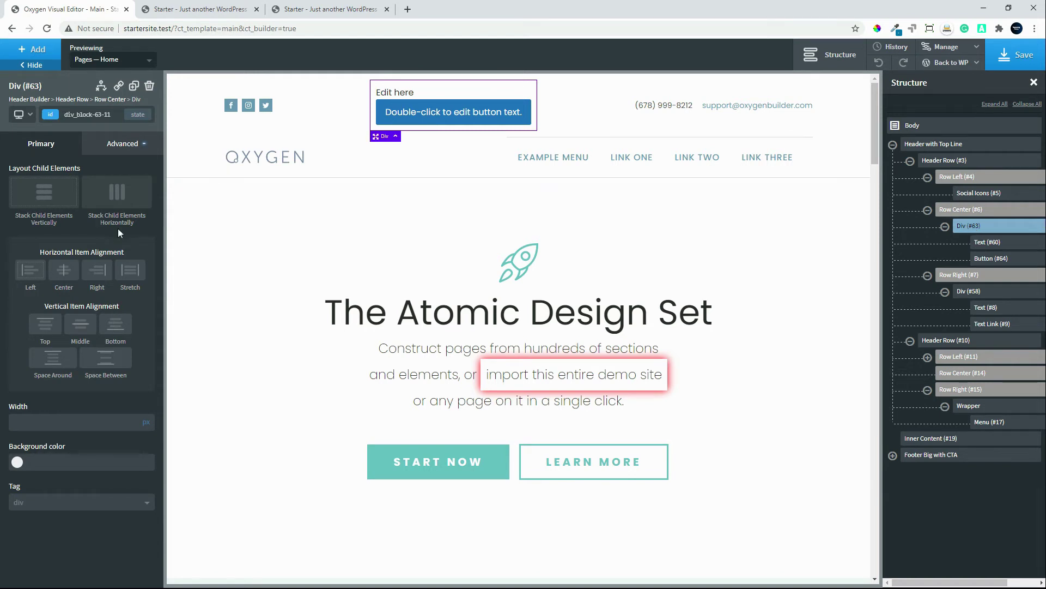
click(124, 191)
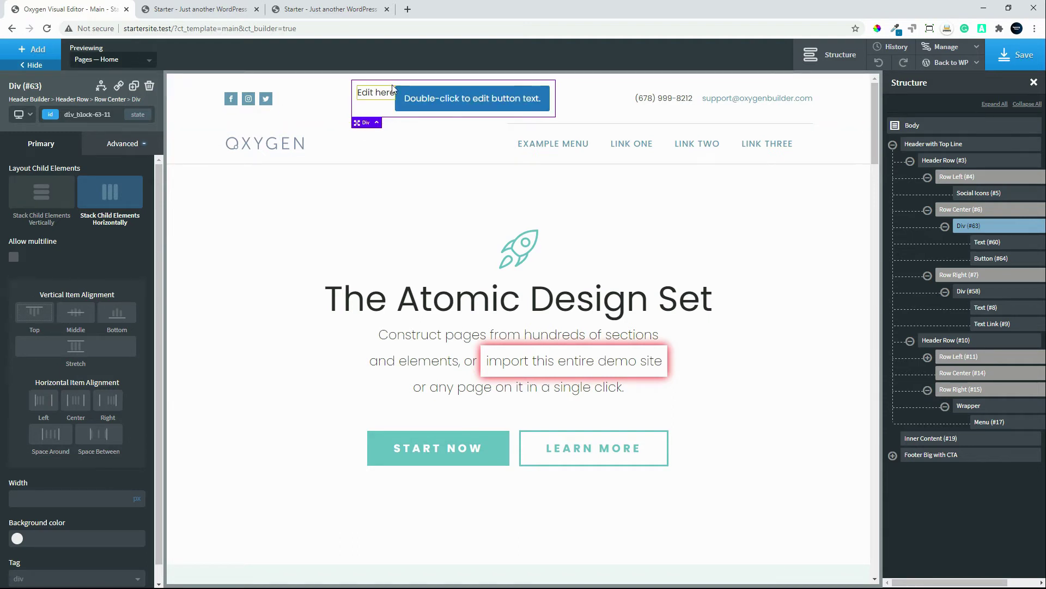
click(77, 317)
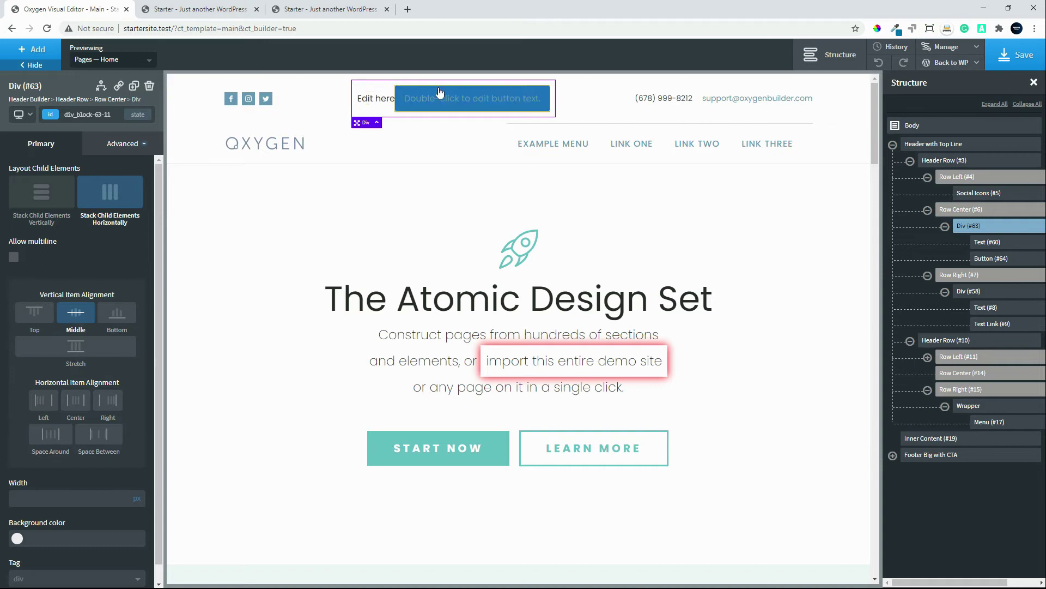
Step: Give the "Edit here" text in the header a right margin of 20 px
click(370, 101)
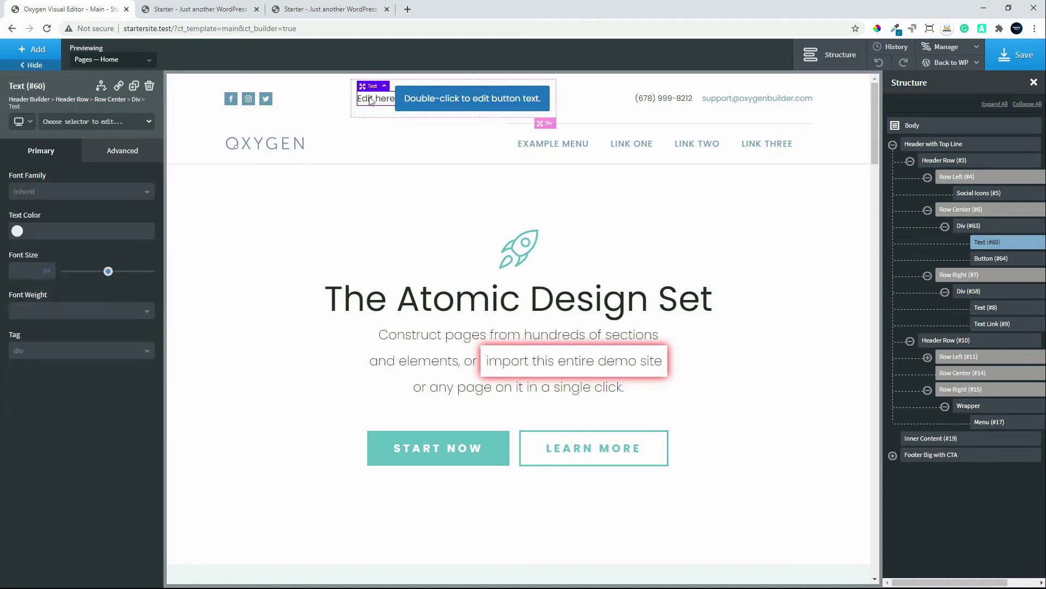
click(102, 155)
click(86, 211)
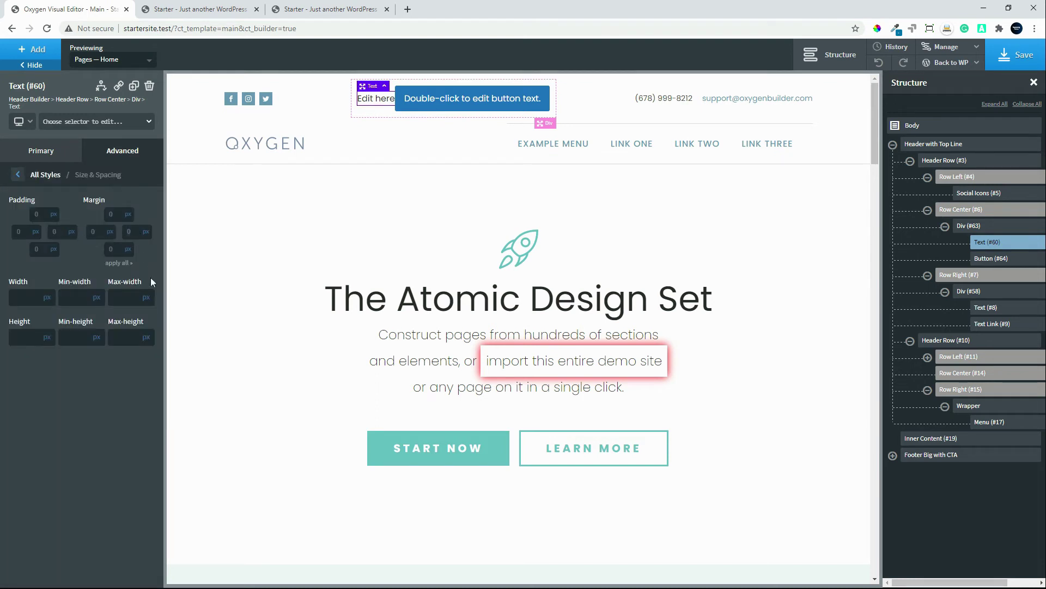
text(20)
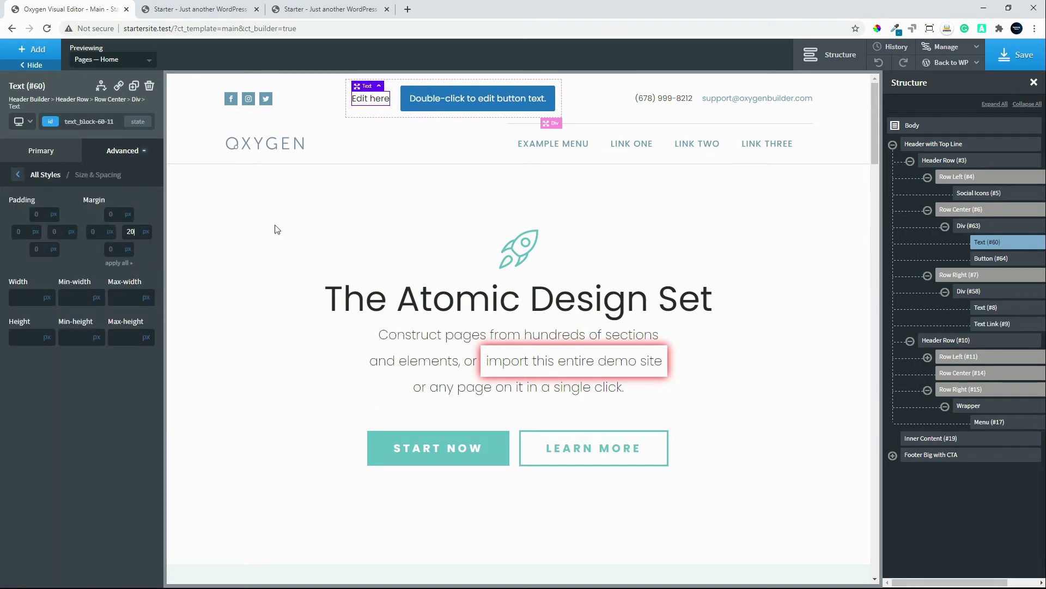
click(274, 190)
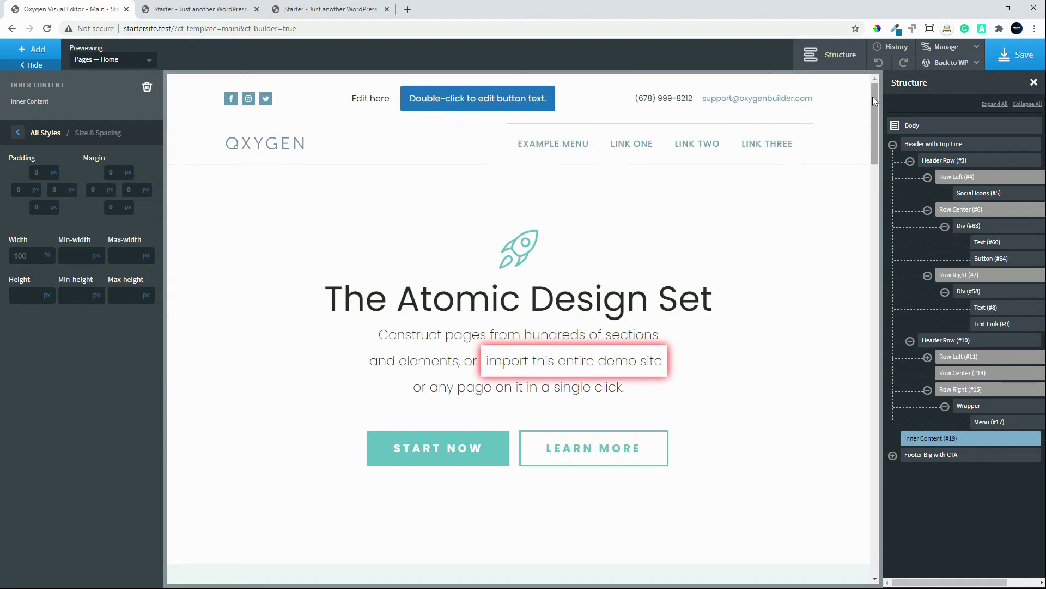
Step: Browse the available helper components and open the footer's social icons to review their settings
drag(872, 96, 846, 548)
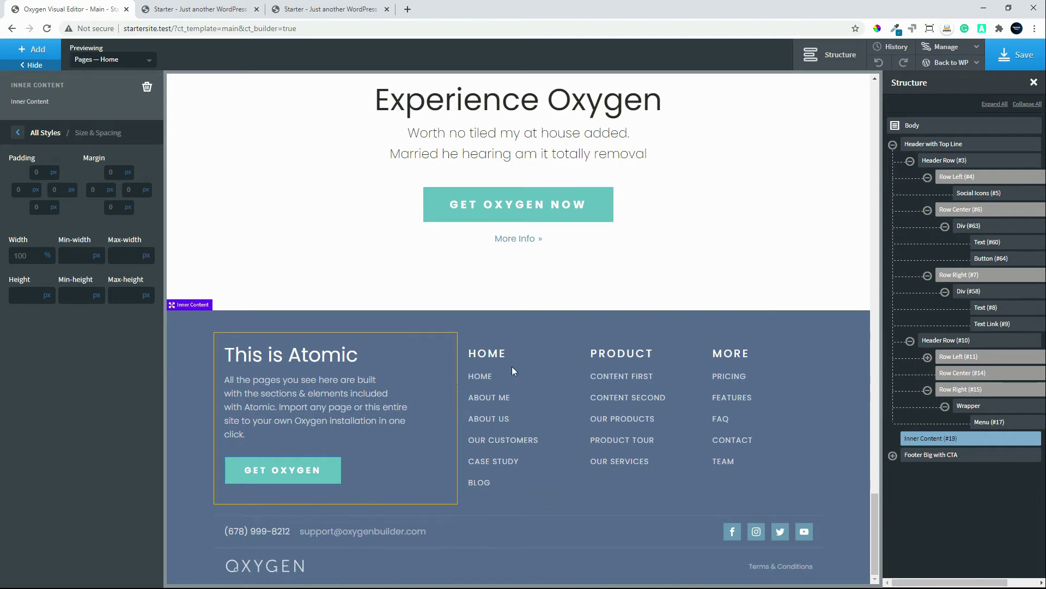
click(11, 49)
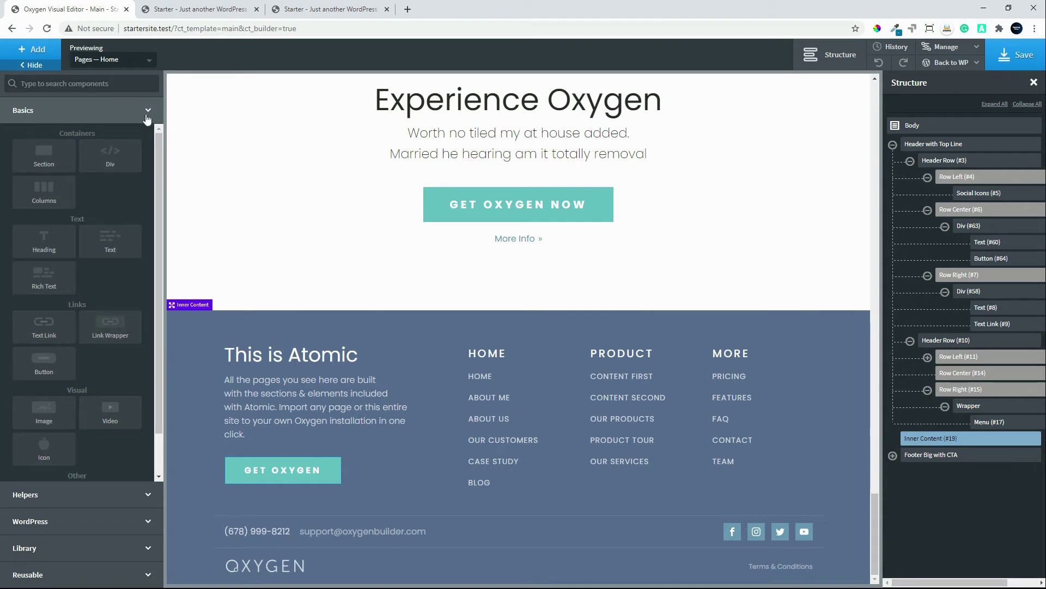
click(82, 494)
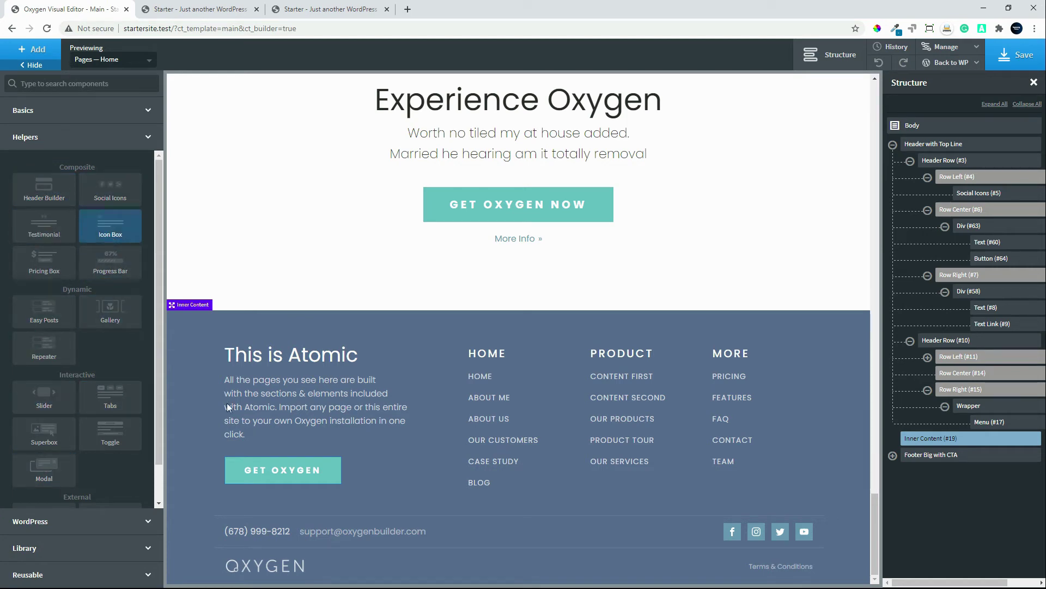
click(743, 531)
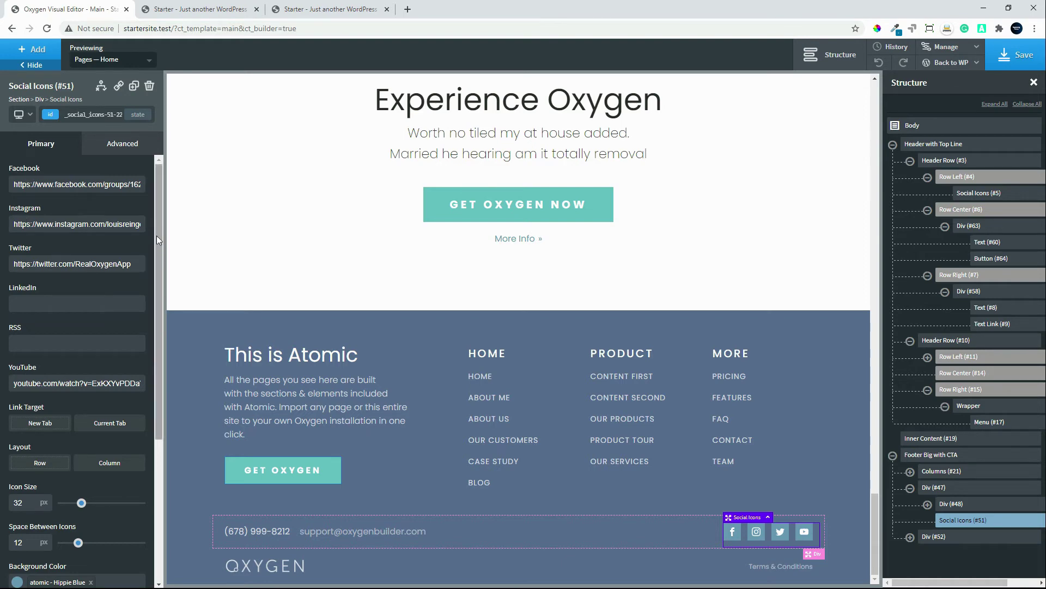
drag(156, 236, 149, 262)
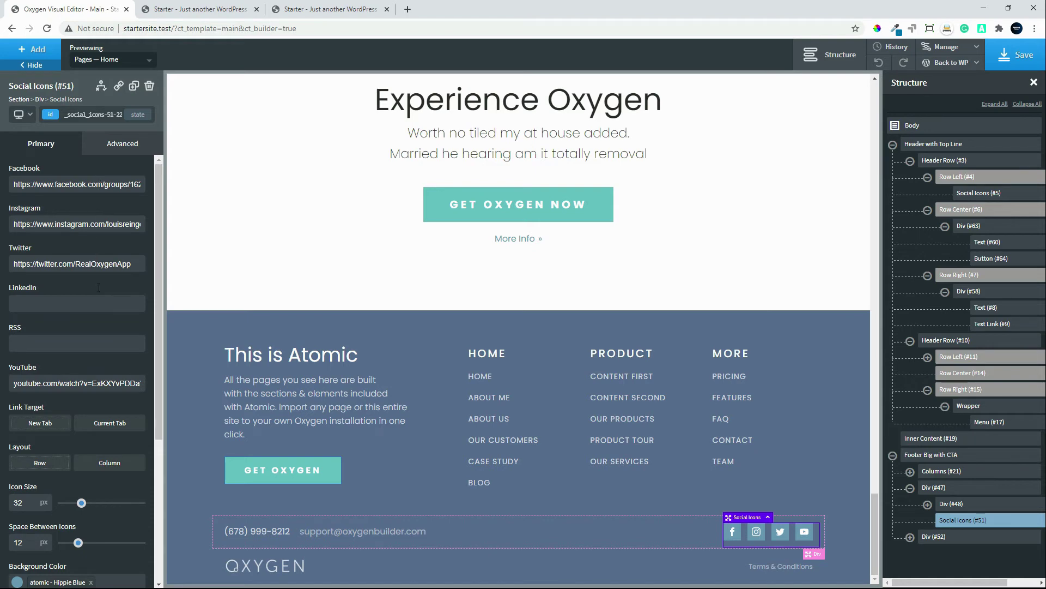
drag(158, 250, 163, 390)
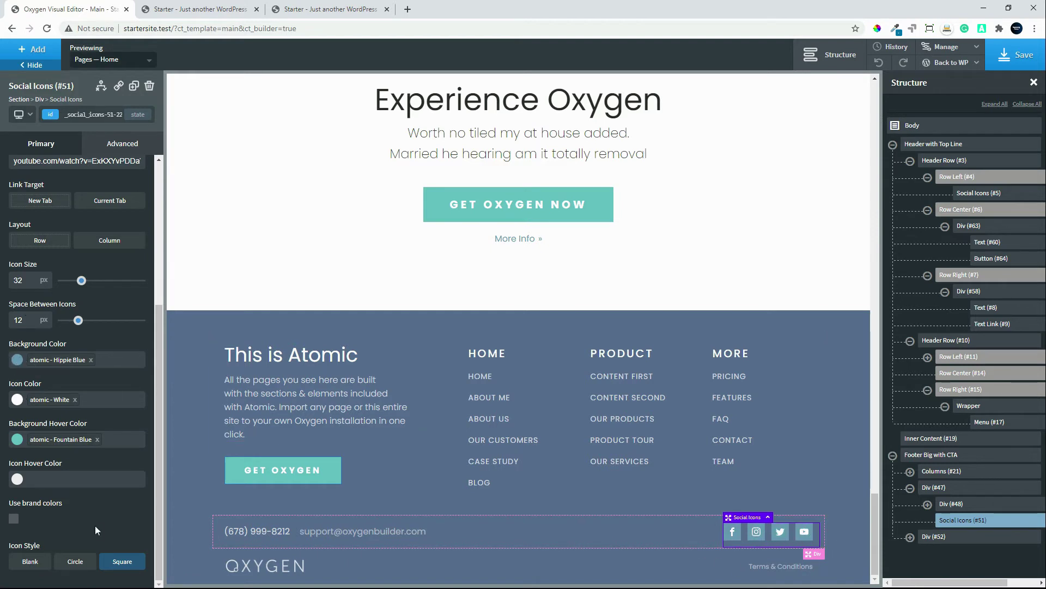
Step: Try brand colors, Secondary and New Color Red backgrounds on the footer's social icons, and restore the Hippie Blue background
click(14, 519)
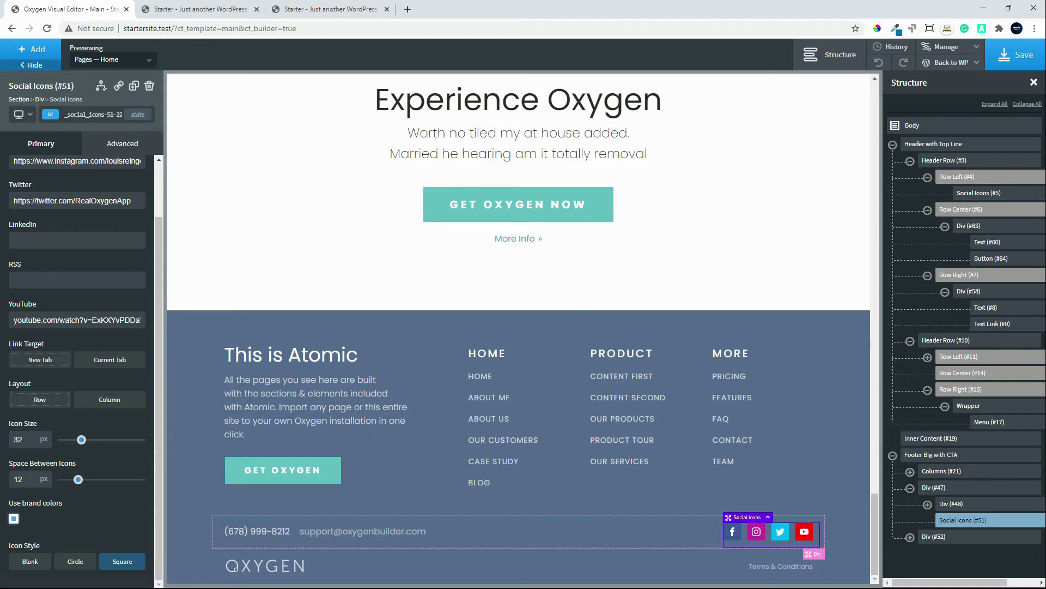
click(13, 518)
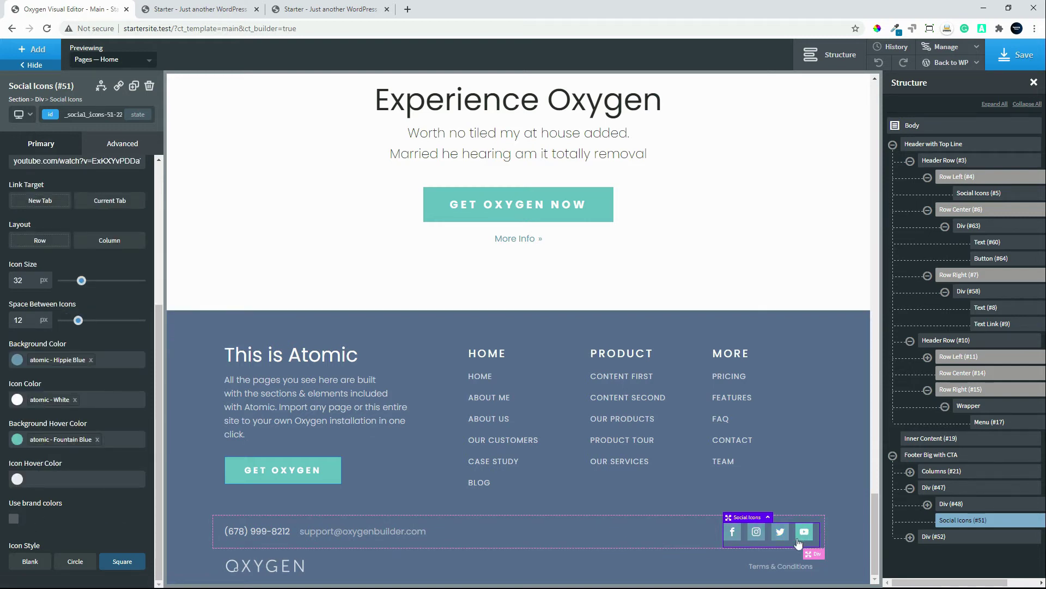
click(16, 361)
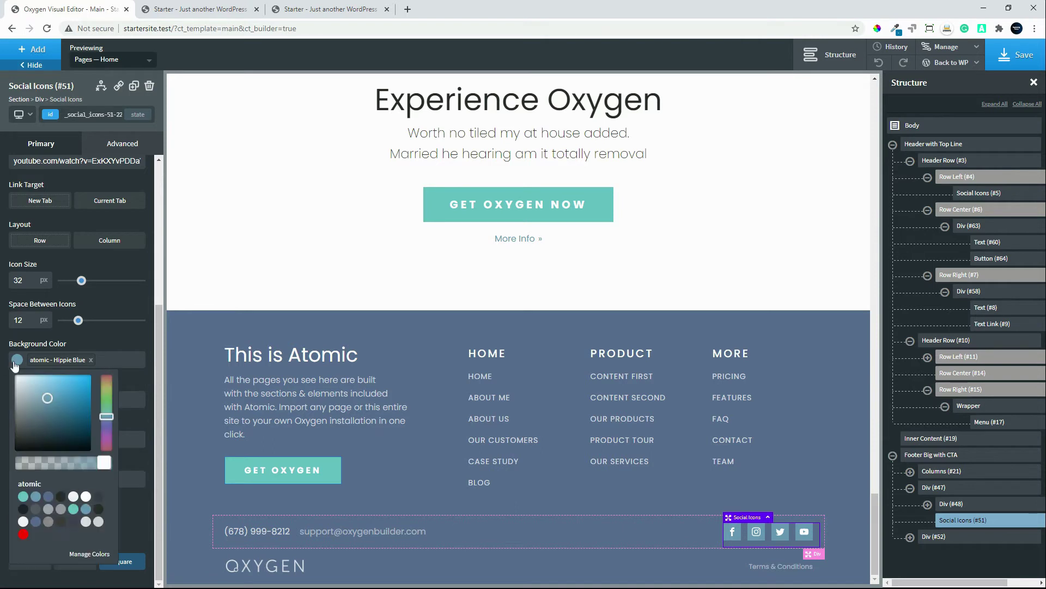
click(51, 497)
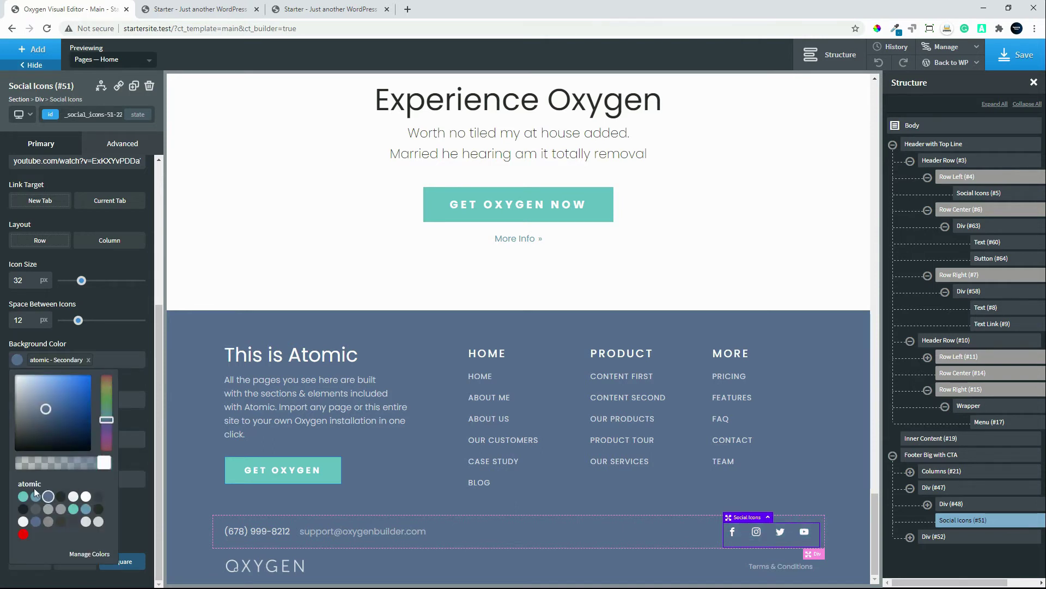
click(23, 535)
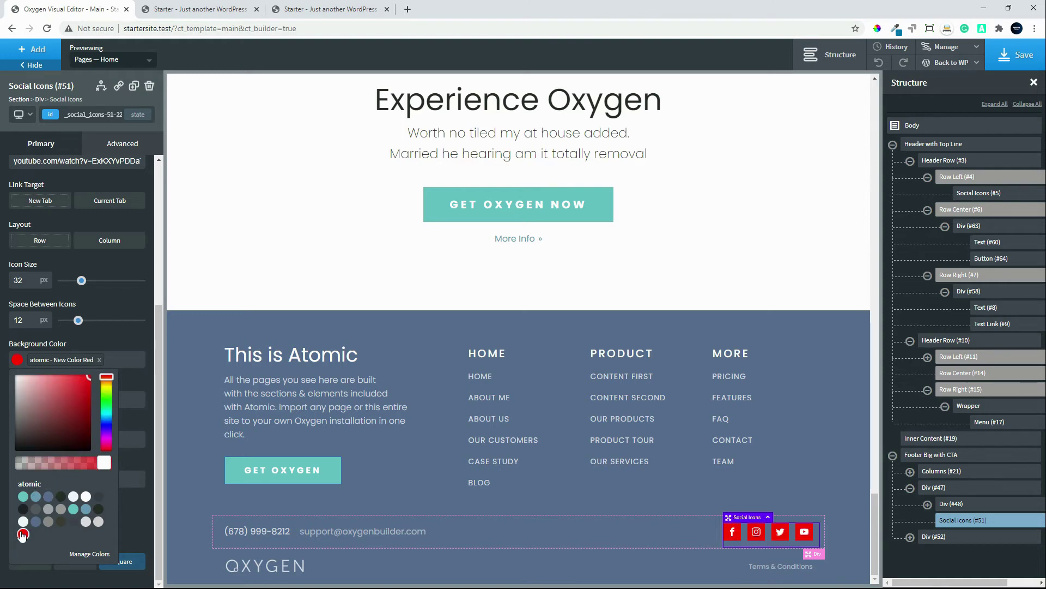
click(85, 509)
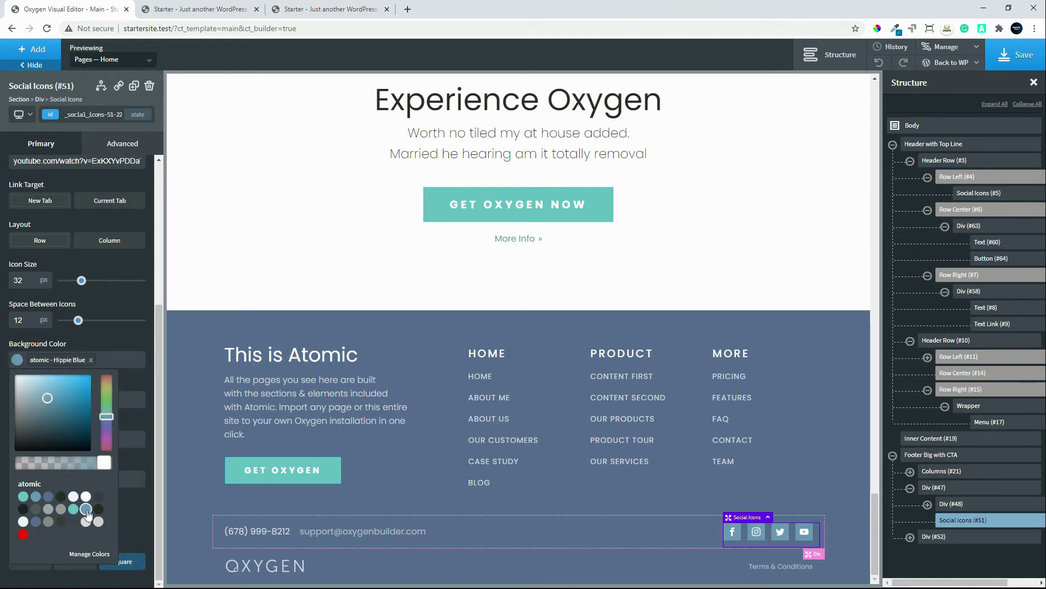
click(127, 335)
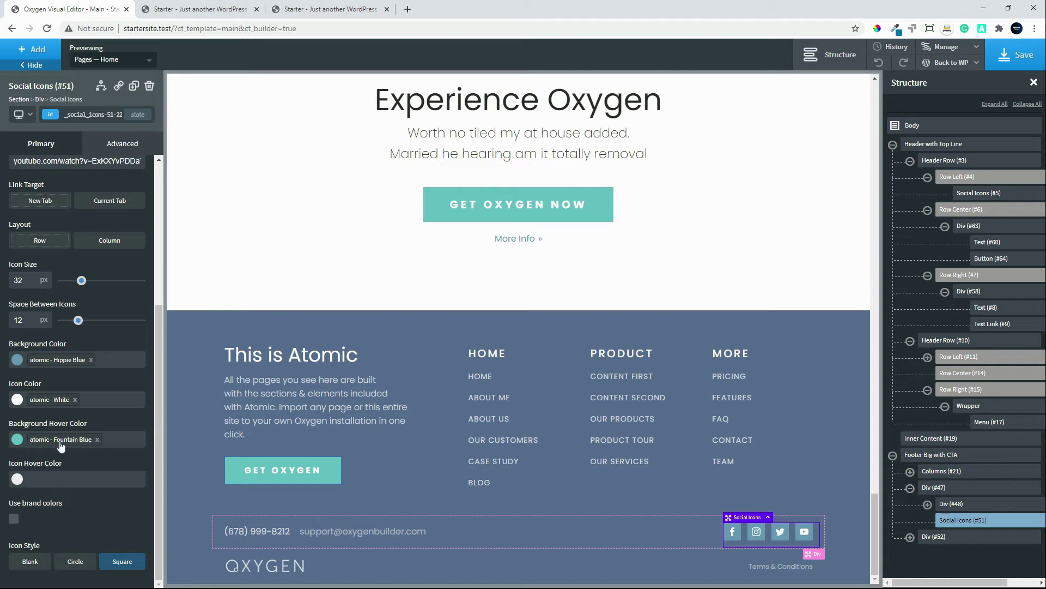
Step: Set the footer social icons' layout to Row after trying Column, and their link target to New Tab
scroll(76, 372, up, 1)
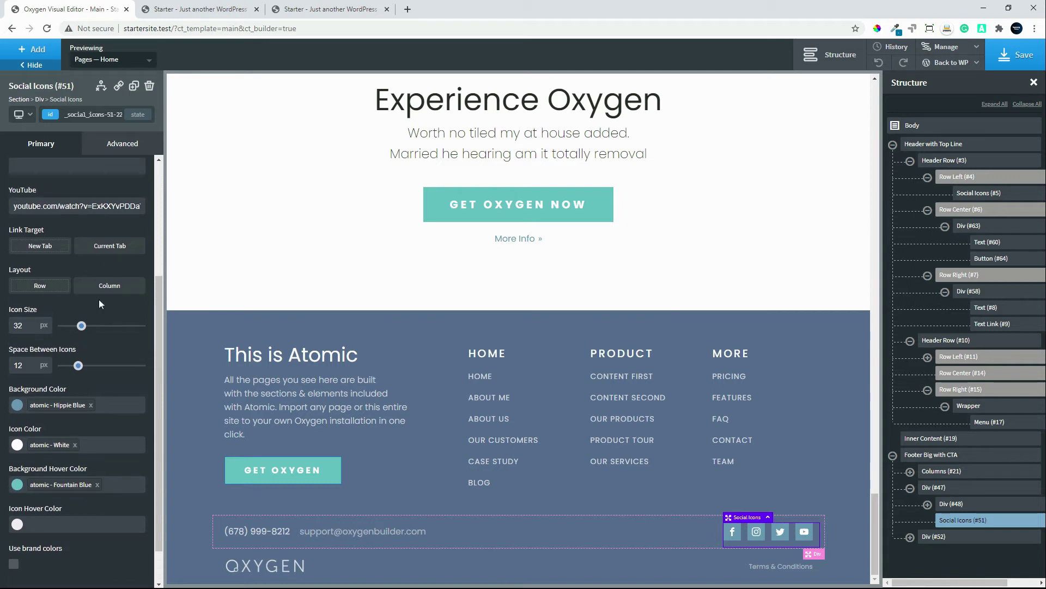
click(116, 289)
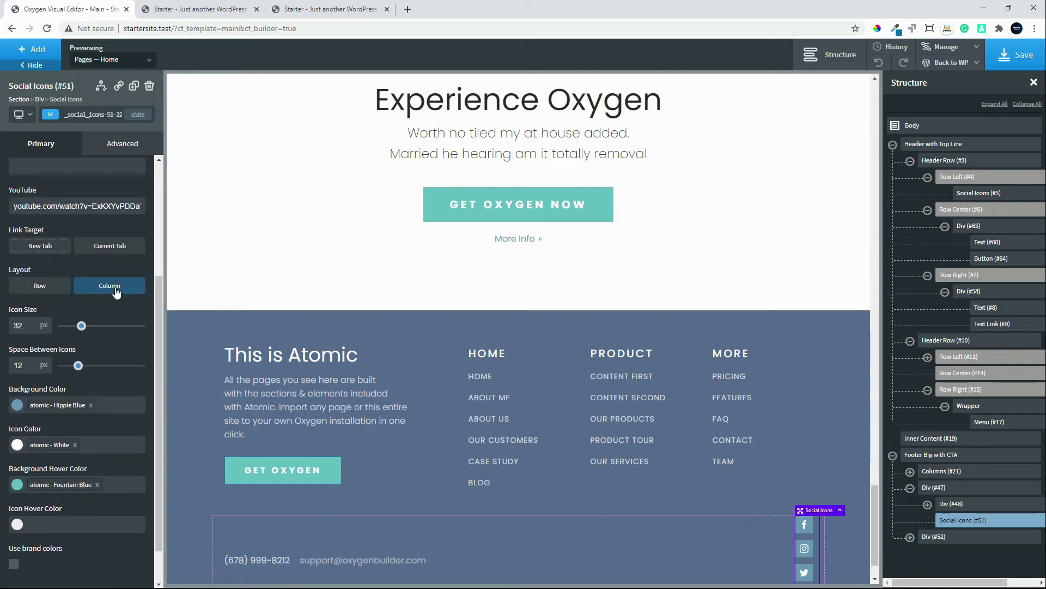
click(47, 289)
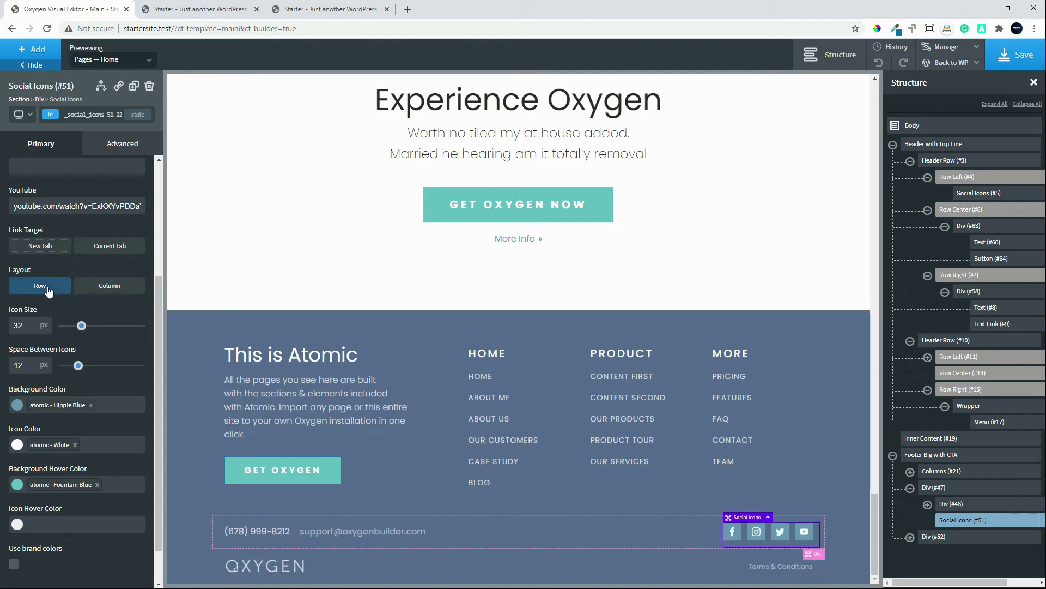
click(48, 249)
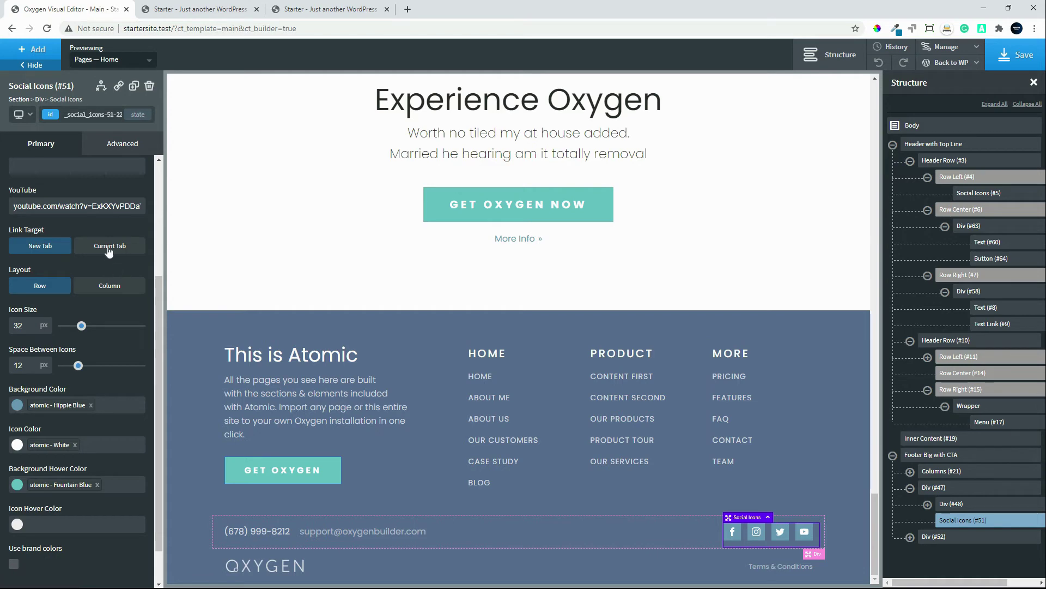
click(113, 248)
click(63, 249)
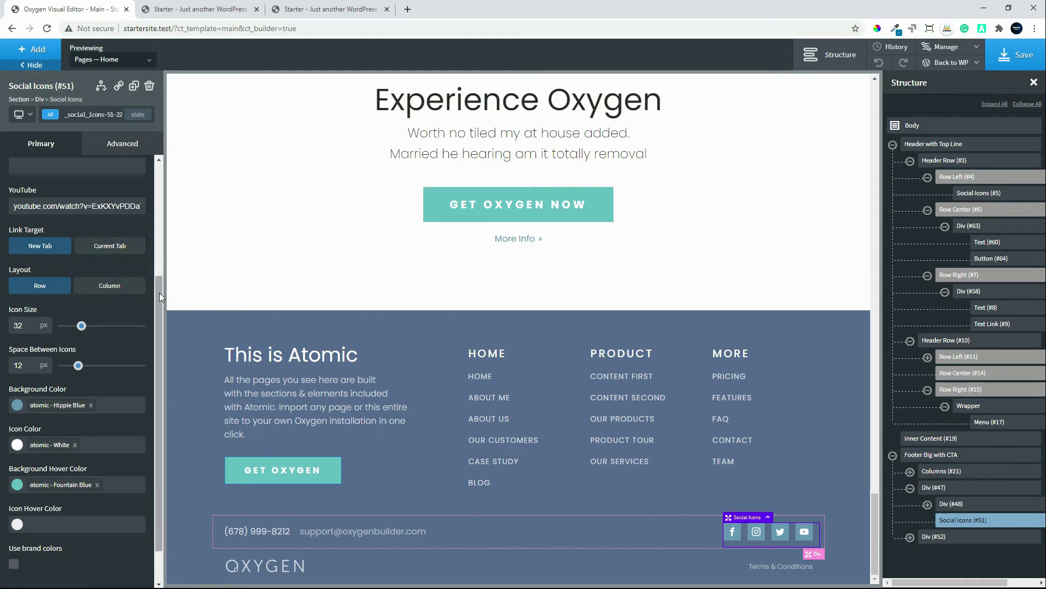
Step: Set the footer social icons' style to Circle after comparing it with Blank, and enable brand colors
scroll(160, 380, down, 1)
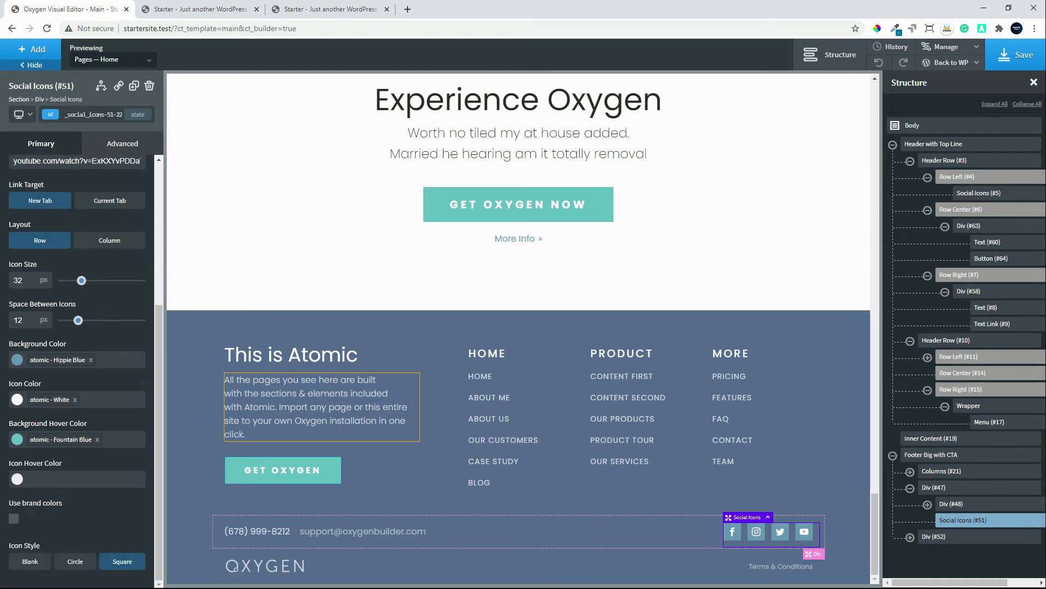
click(75, 562)
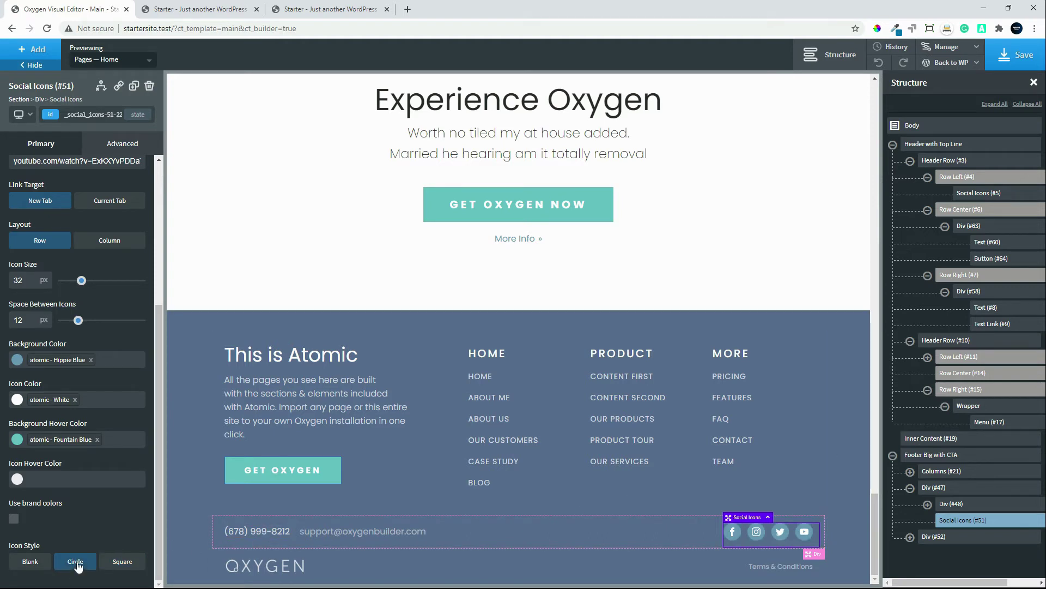
click(26, 564)
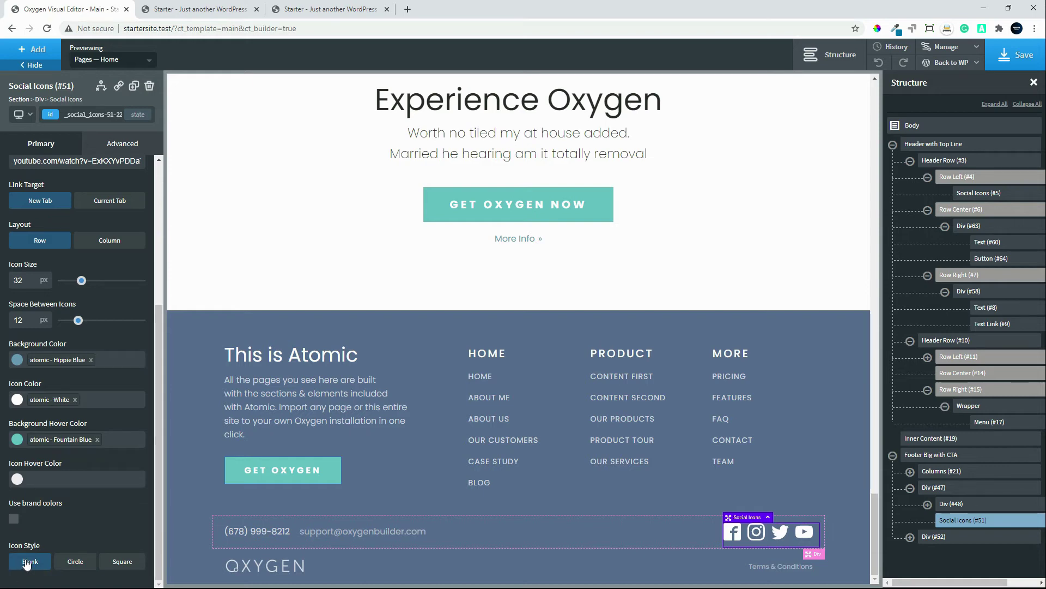
click(79, 565)
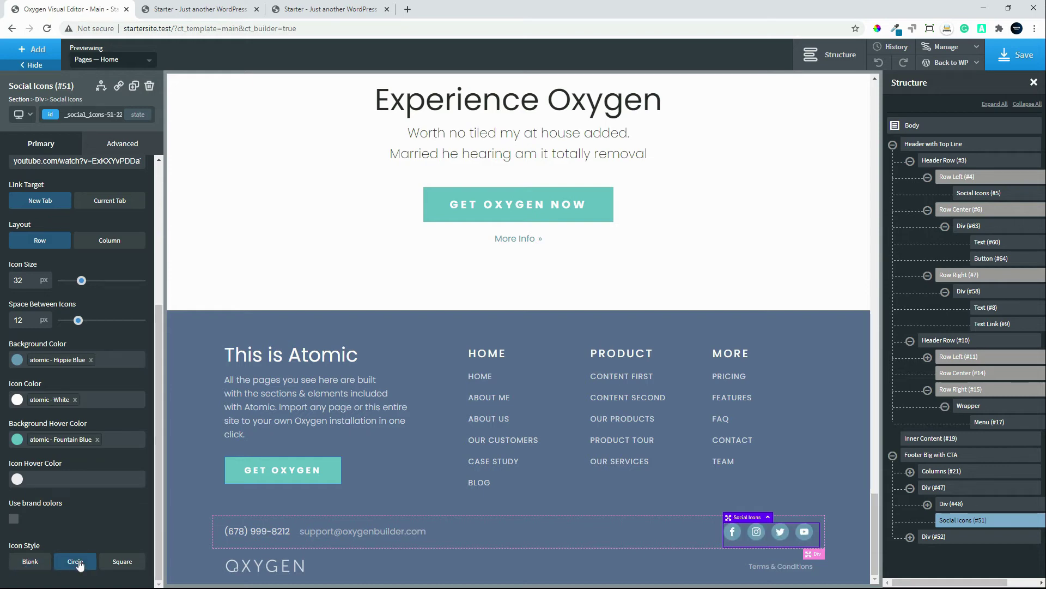
click(14, 518)
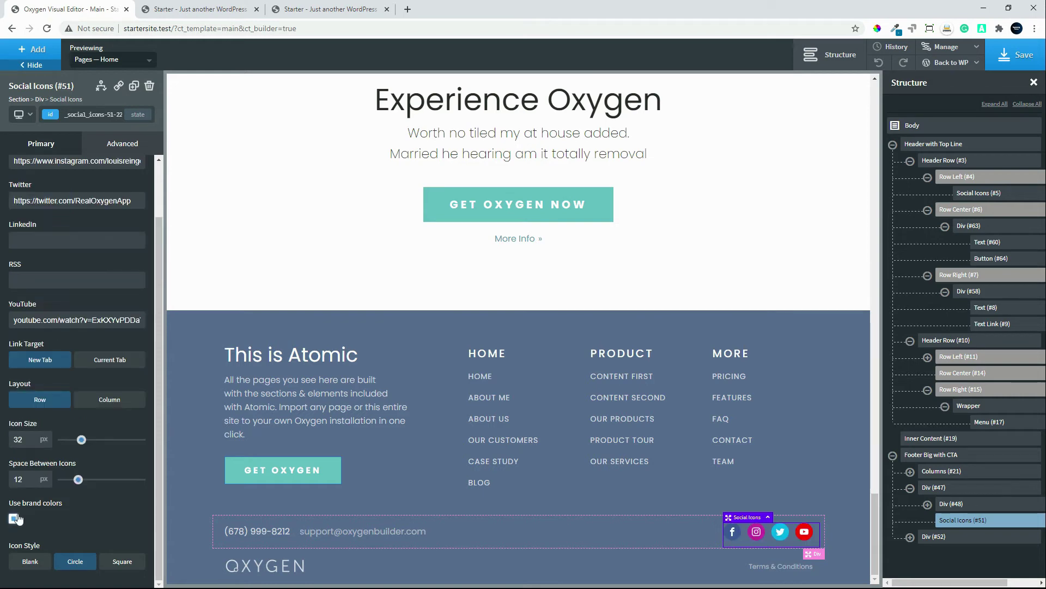
Step: Compare the Square and Blank styles on the footer's social icons and restore the Circle style
click(124, 566)
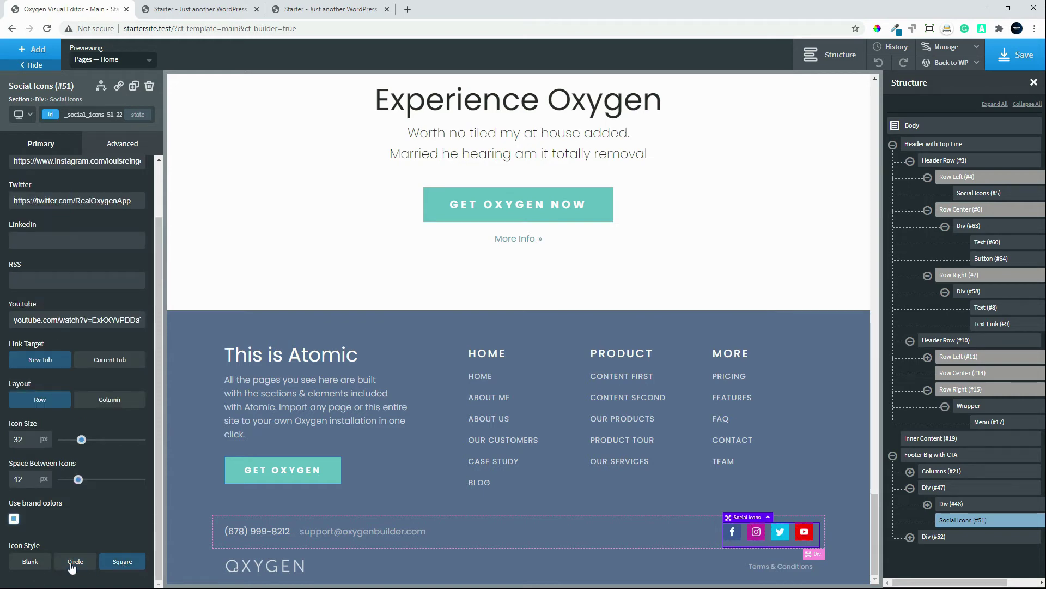
click(30, 568)
click(74, 566)
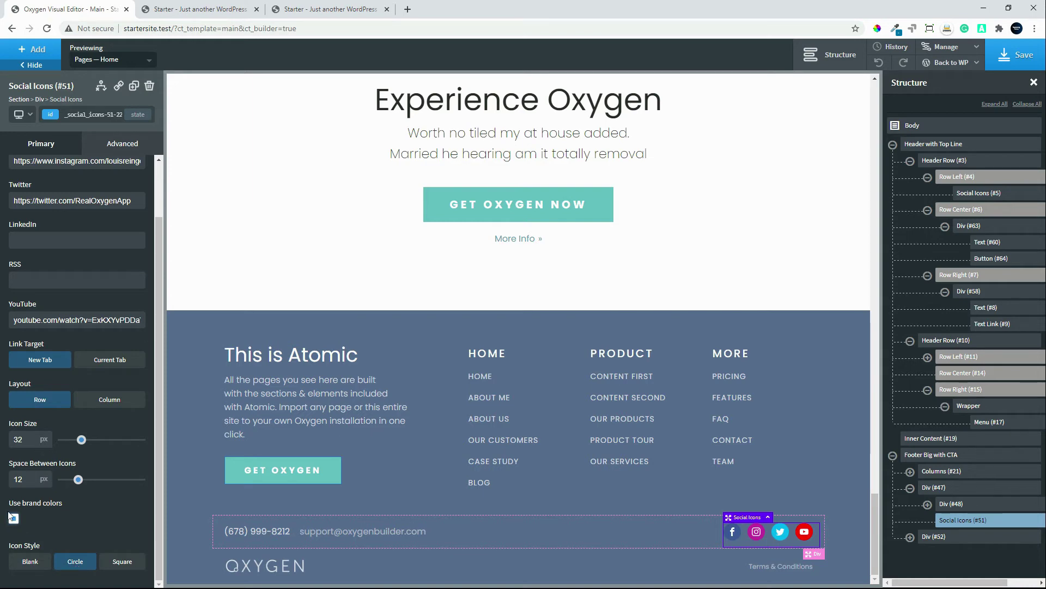
Step: Set the footer social icons' size to 35 px and turn off their brand colors
mouse_move(81, 441)
mouse_down()
mouse_move(138, 447)
mouse_move(85, 452)
mouse_up()
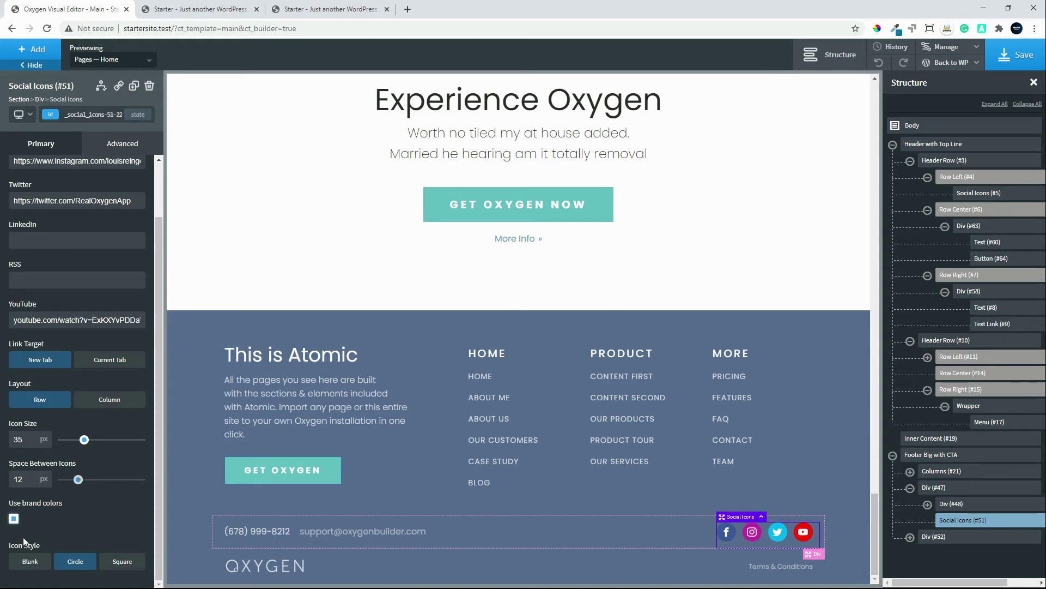
click(13, 520)
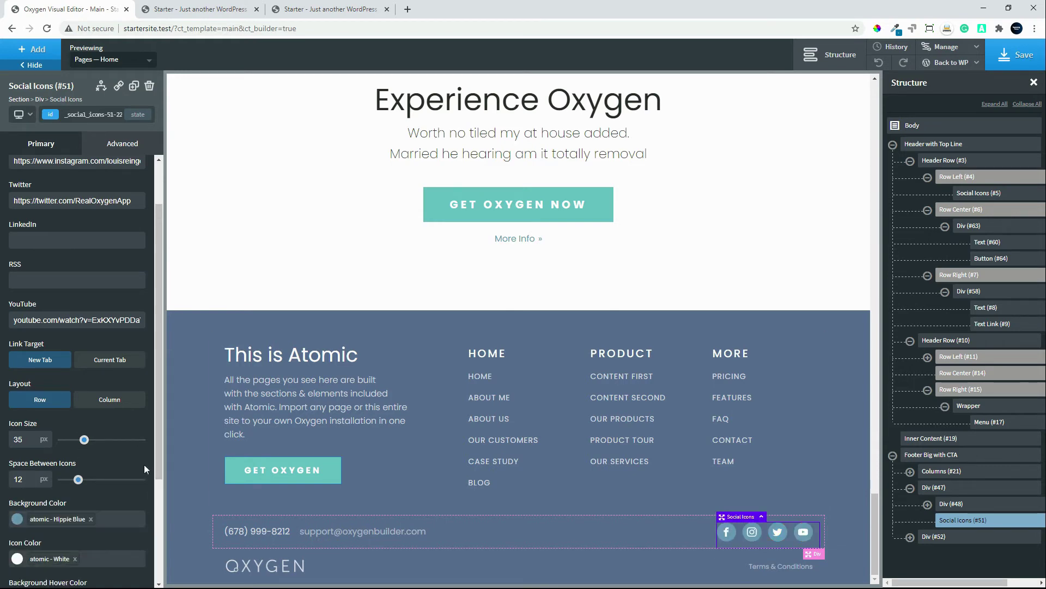
Step: Save the Main template and return to its edit screen in the WordPress admin
drag(155, 462, 169, 349)
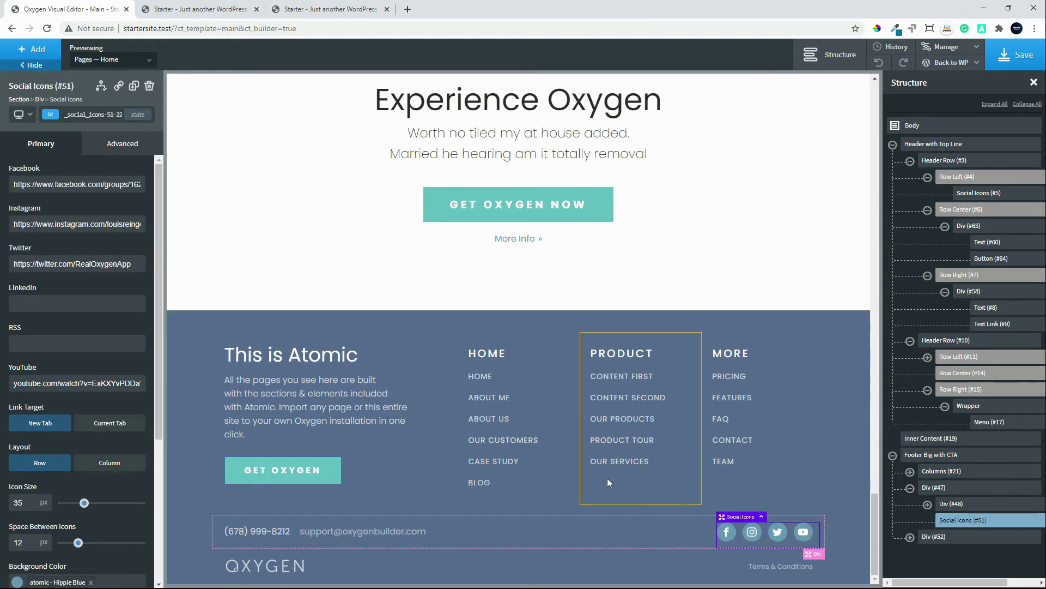
drag(876, 534, 928, 54)
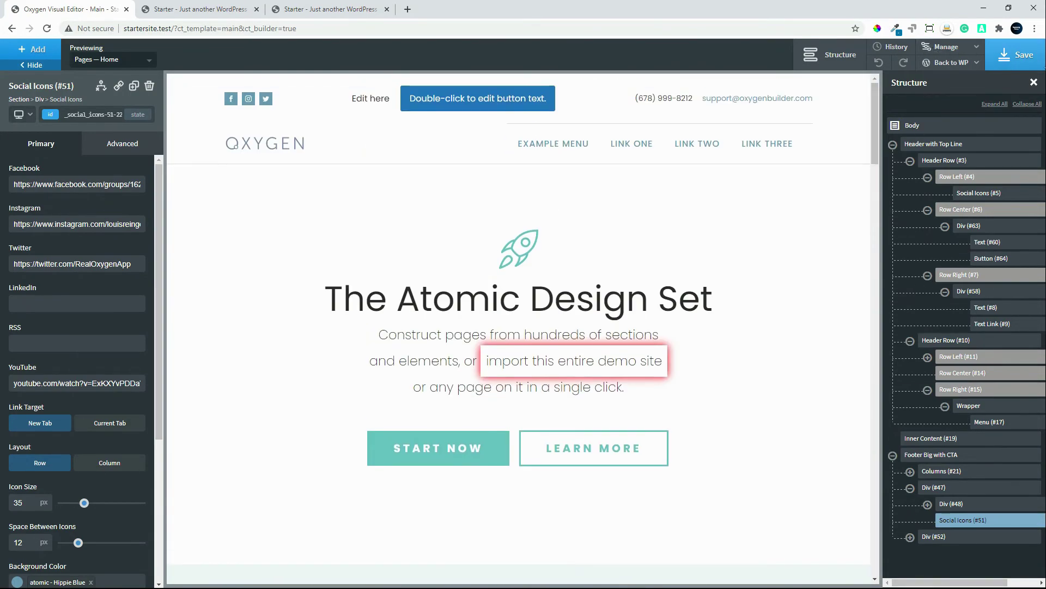
click(1017, 54)
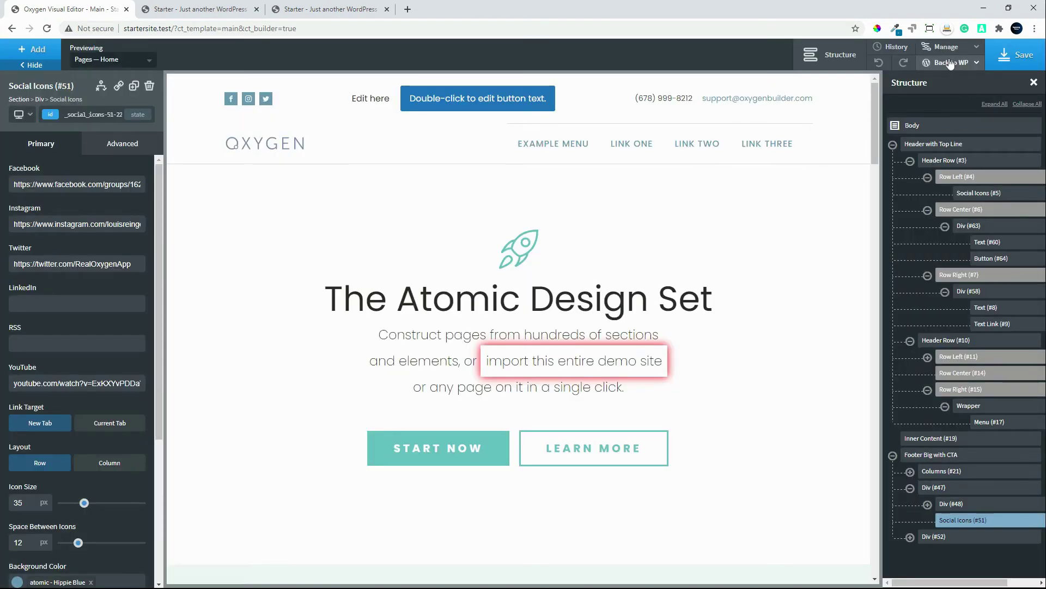
mouse_move(948, 62)
click(934, 83)
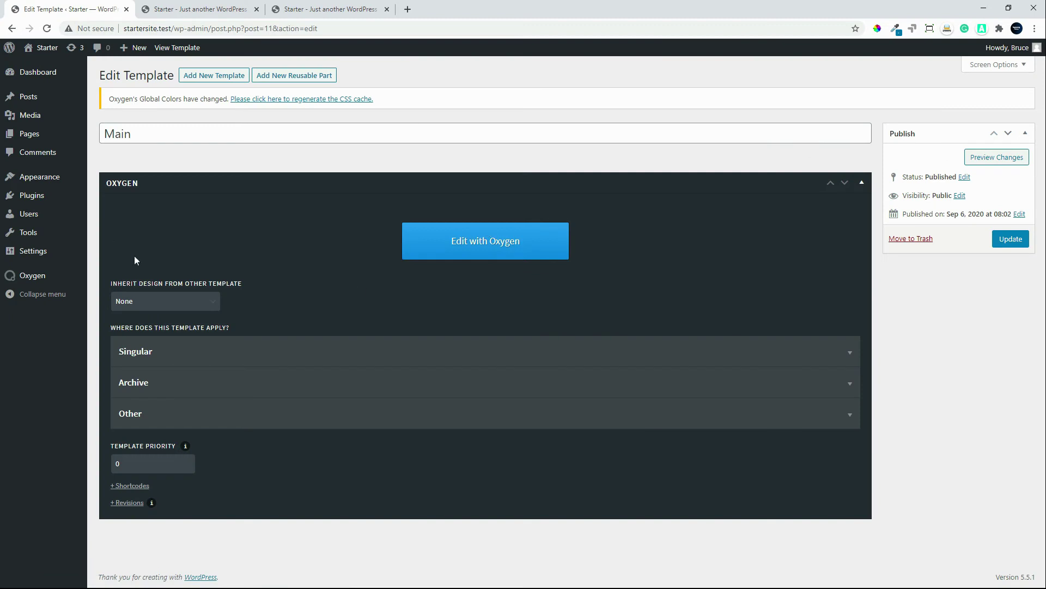
Step: Open the Page template's settings and keep Main as the template it inherits its design from
mouse_move(31, 277)
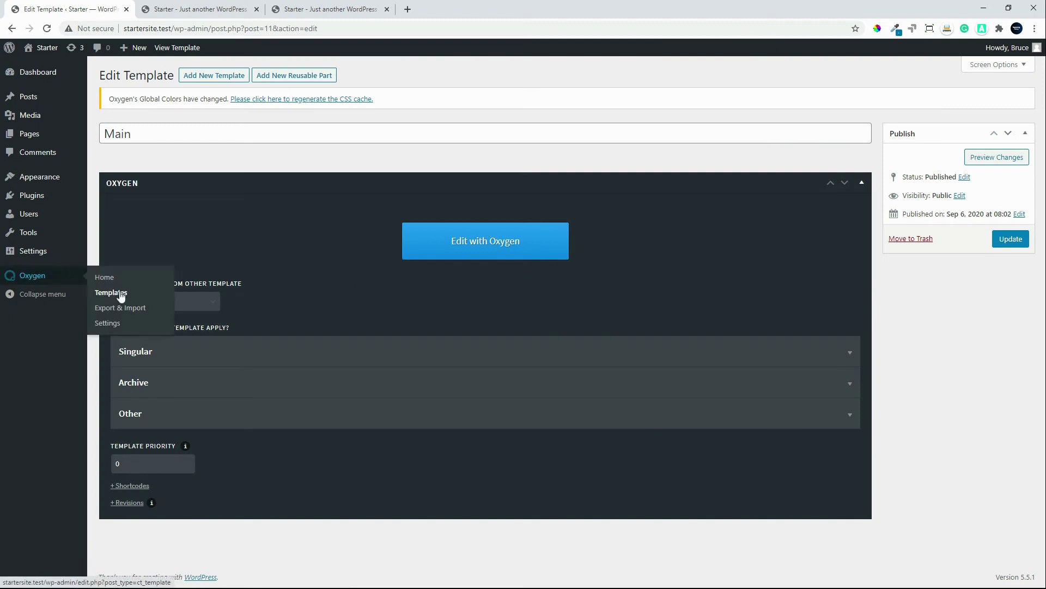
click(121, 294)
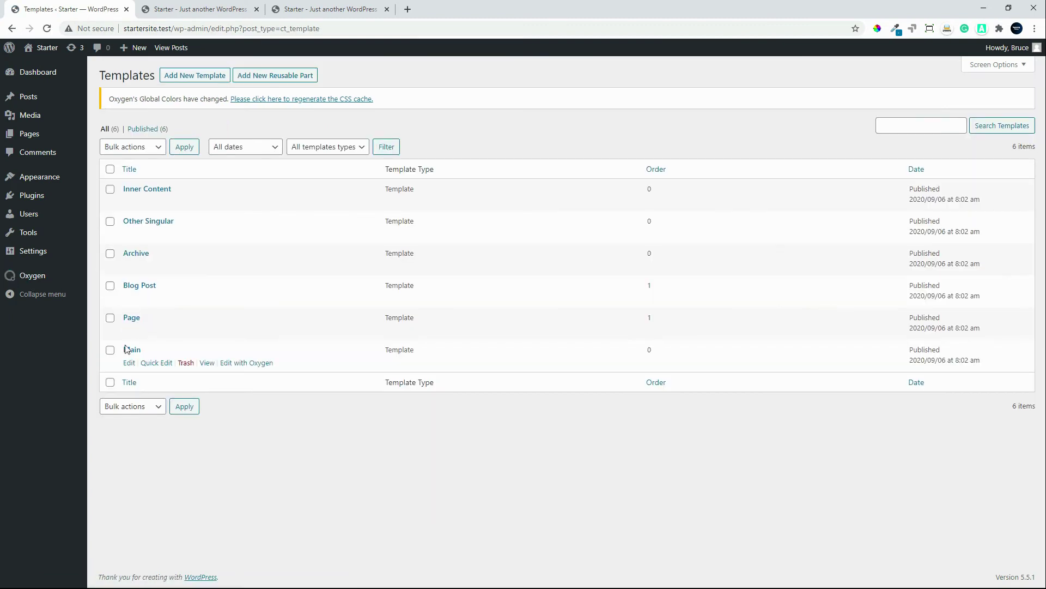
click(132, 318)
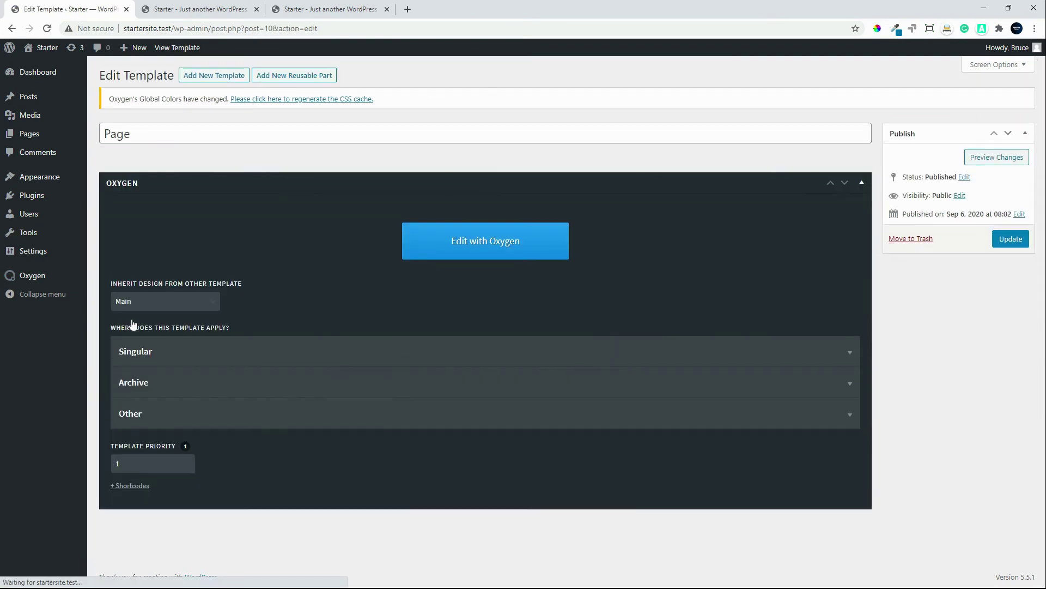
click(174, 309)
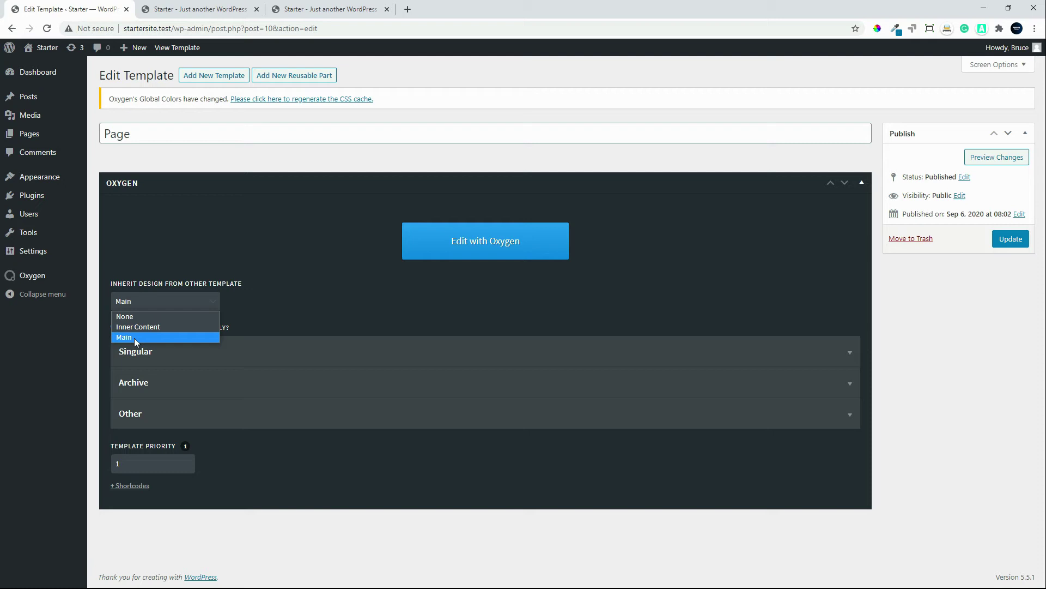
click(134, 338)
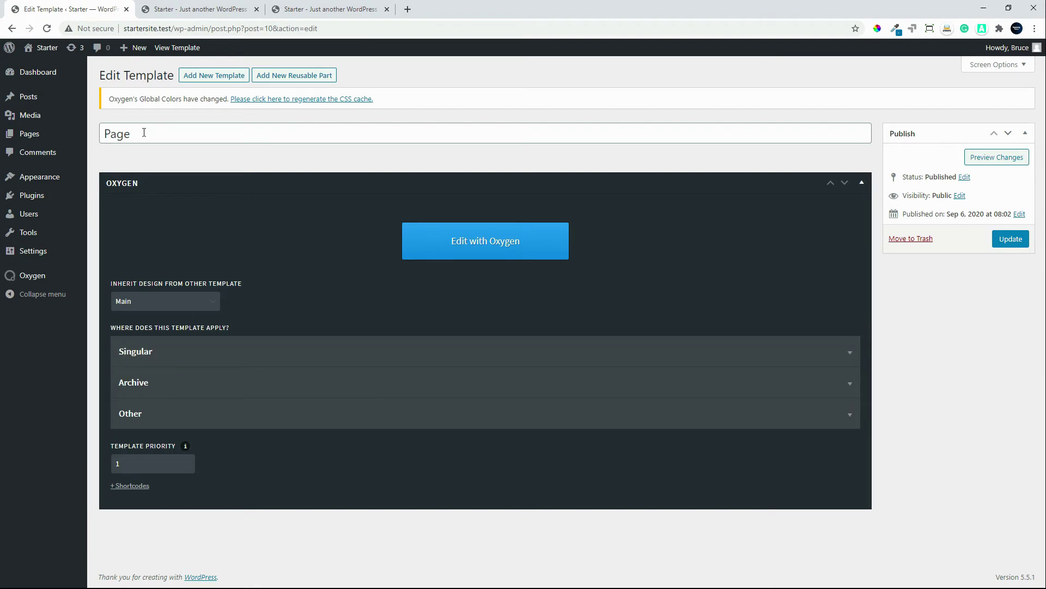
Step: Examine the Singular conditions for where the Page template applies, trying All Post Types on and off
click(202, 354)
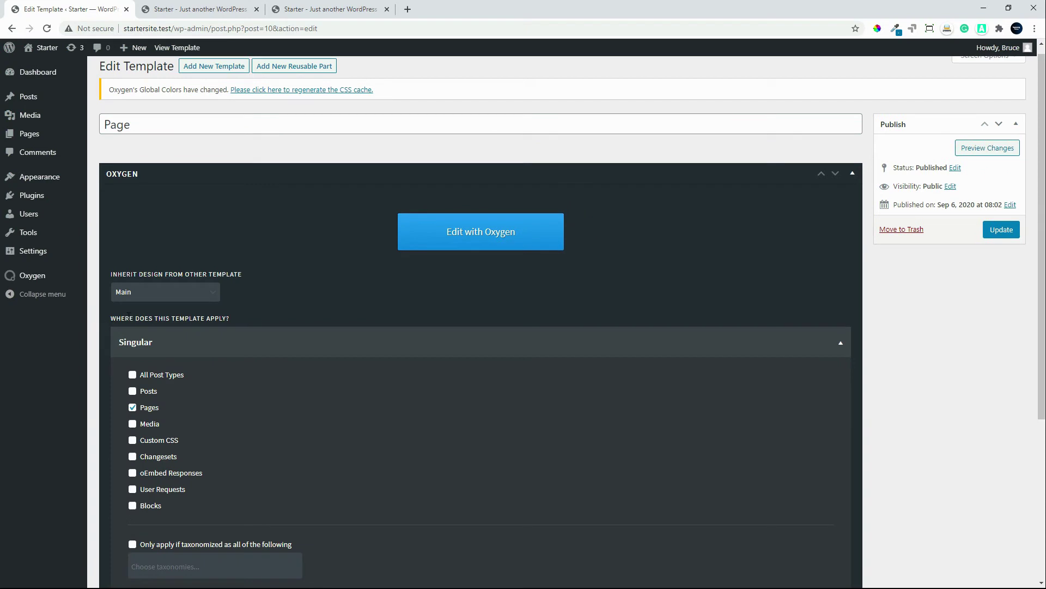
scroll(259, 366, down, 3)
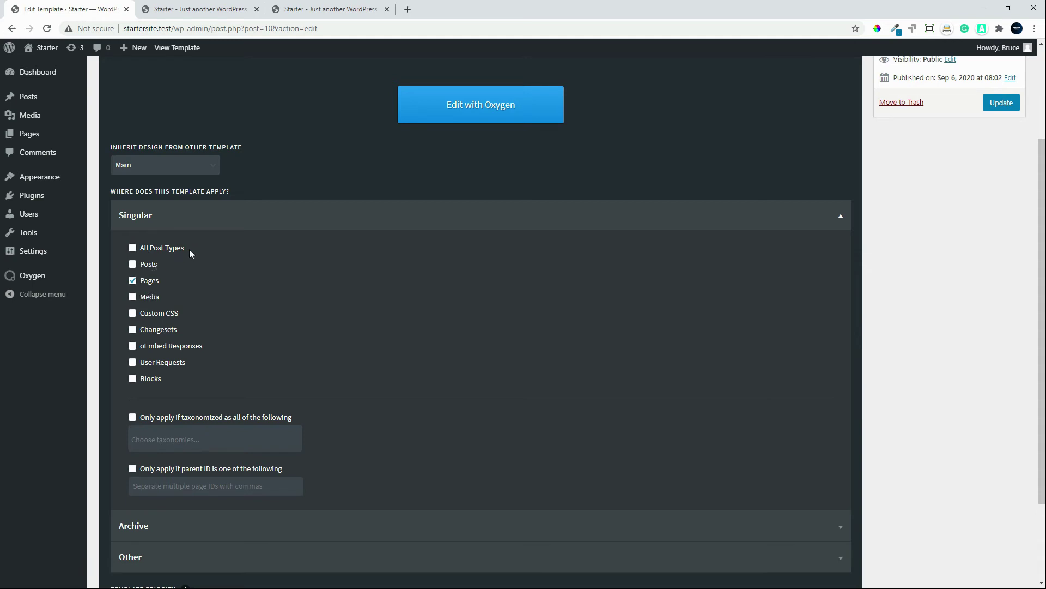
click(133, 248)
click(132, 248)
scroll(261, 414, down, 1)
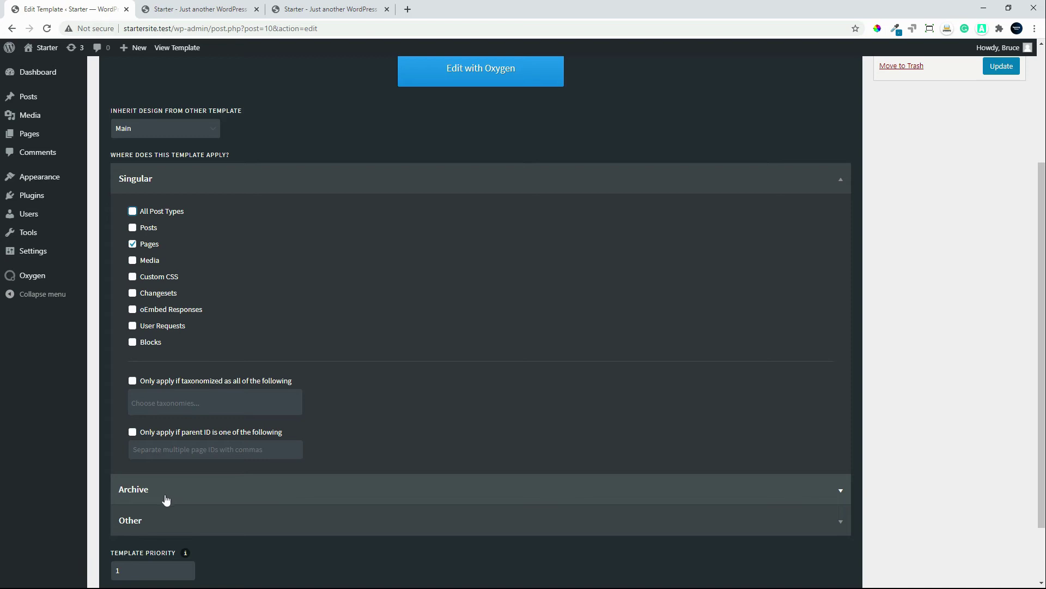
Step: Examine the Archive conditions of the Page template, including the available taxonomies
click(167, 499)
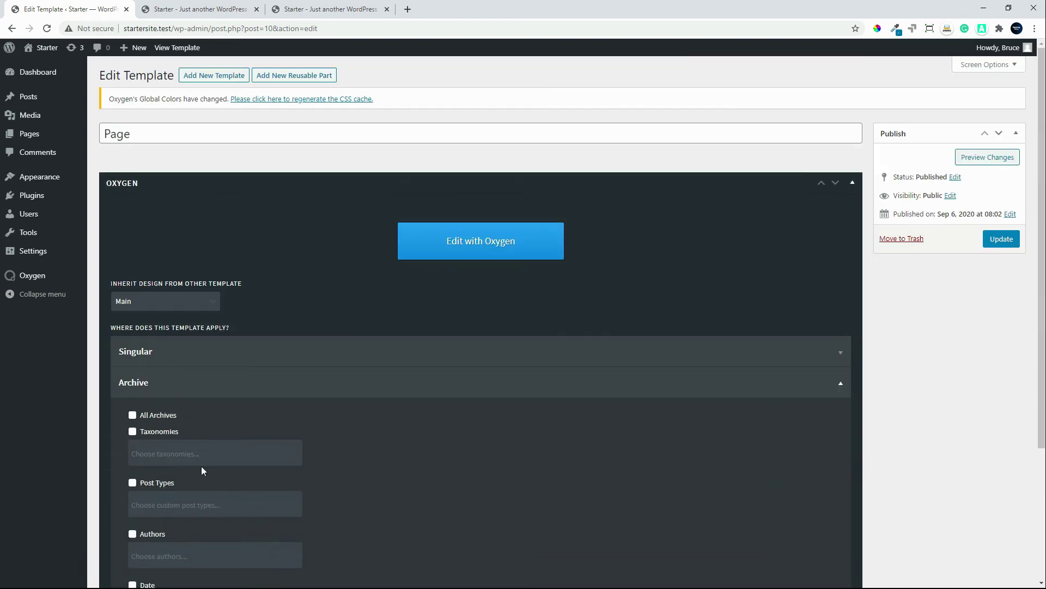
scroll(389, 442, down, 3)
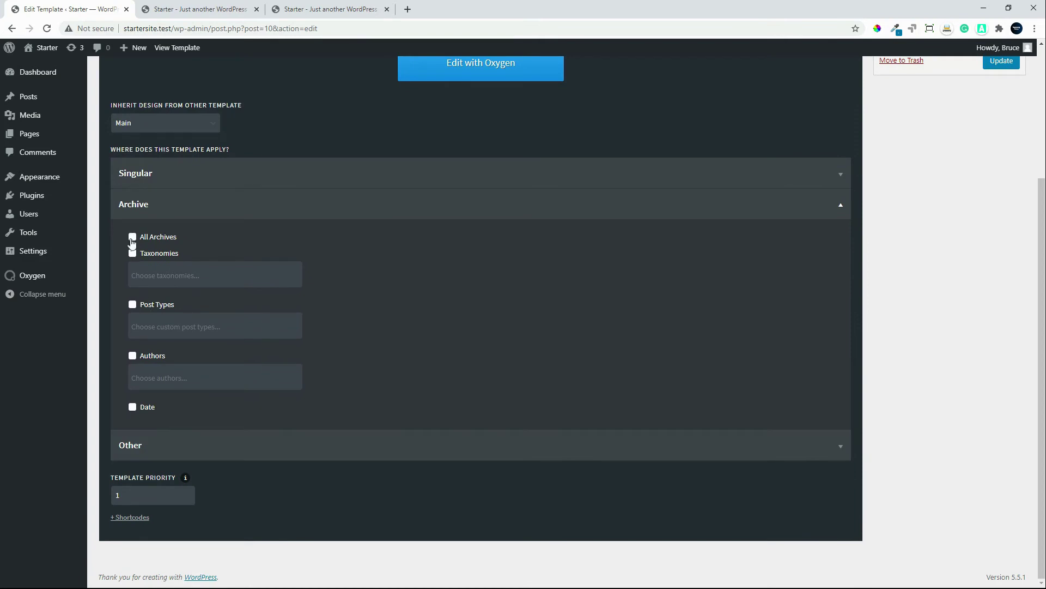
click(160, 277)
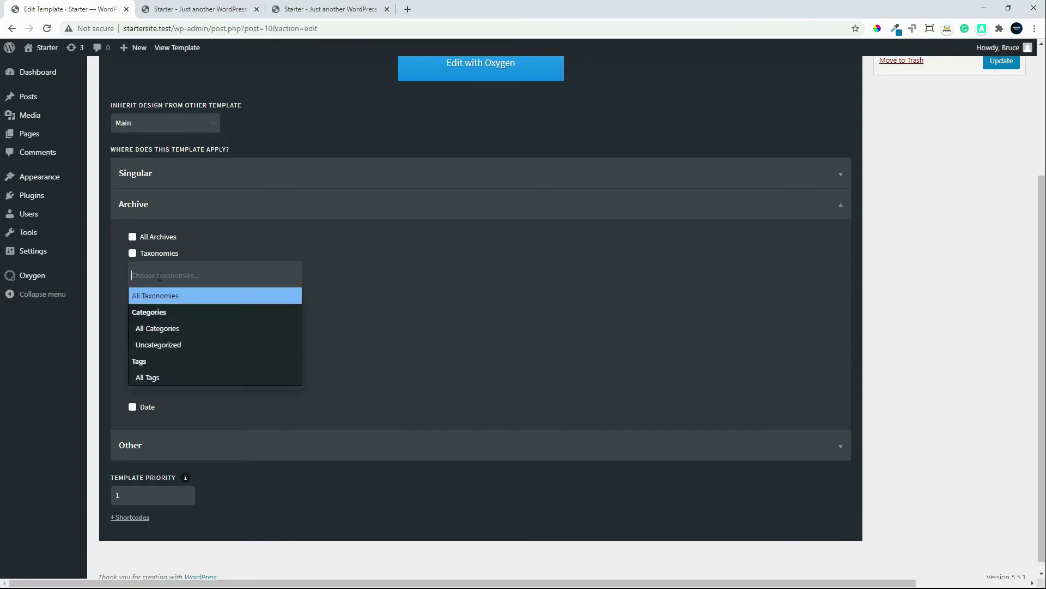
click(341, 282)
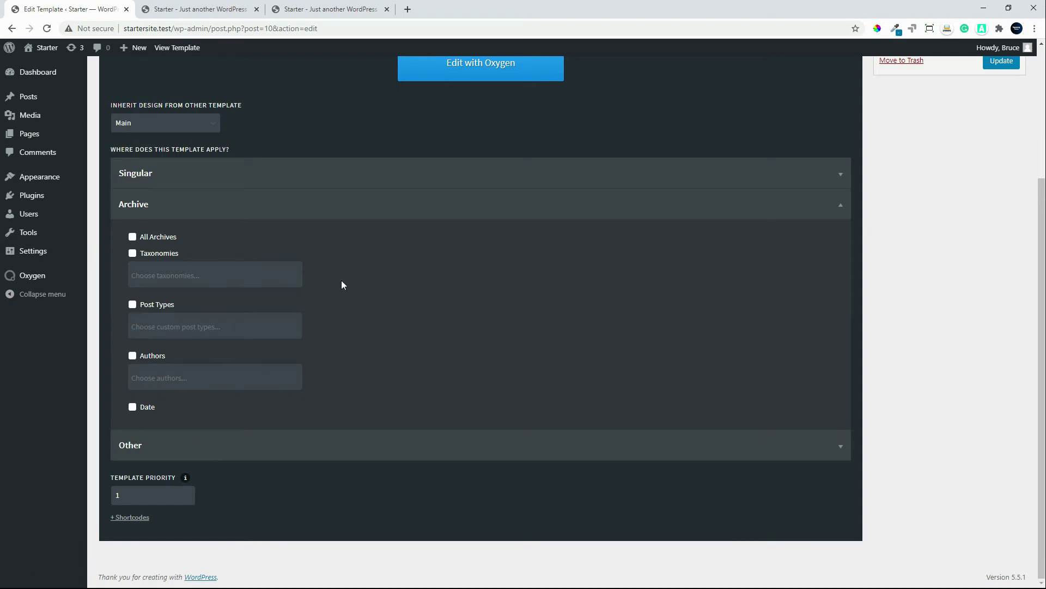
click(153, 210)
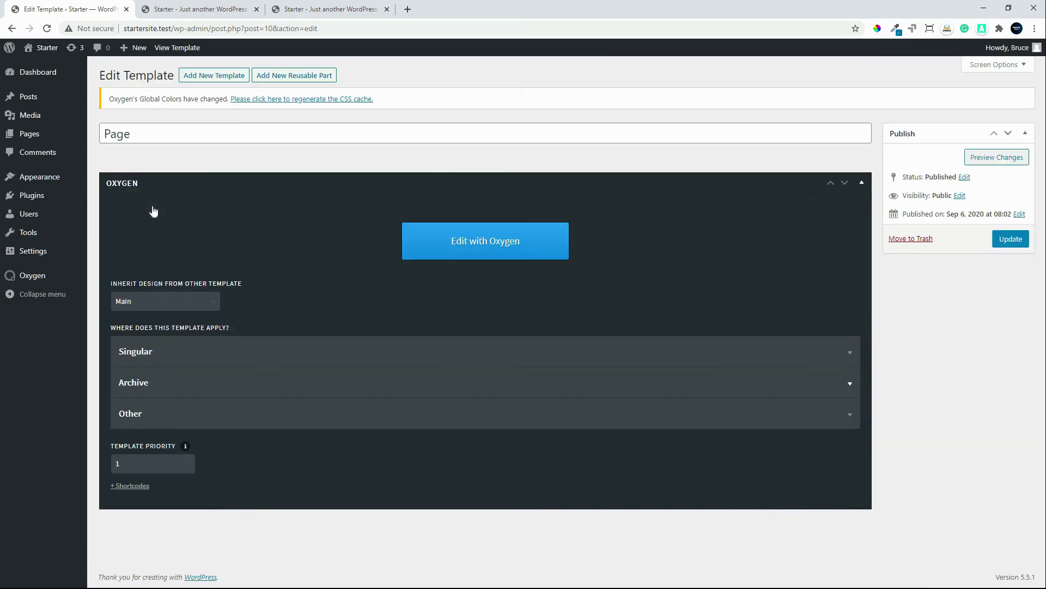
Step: Examine the Page template's Other conditions, its template priority and its title
click(141, 423)
scroll(329, 470, down, 1)
scroll(329, 470, down, 2)
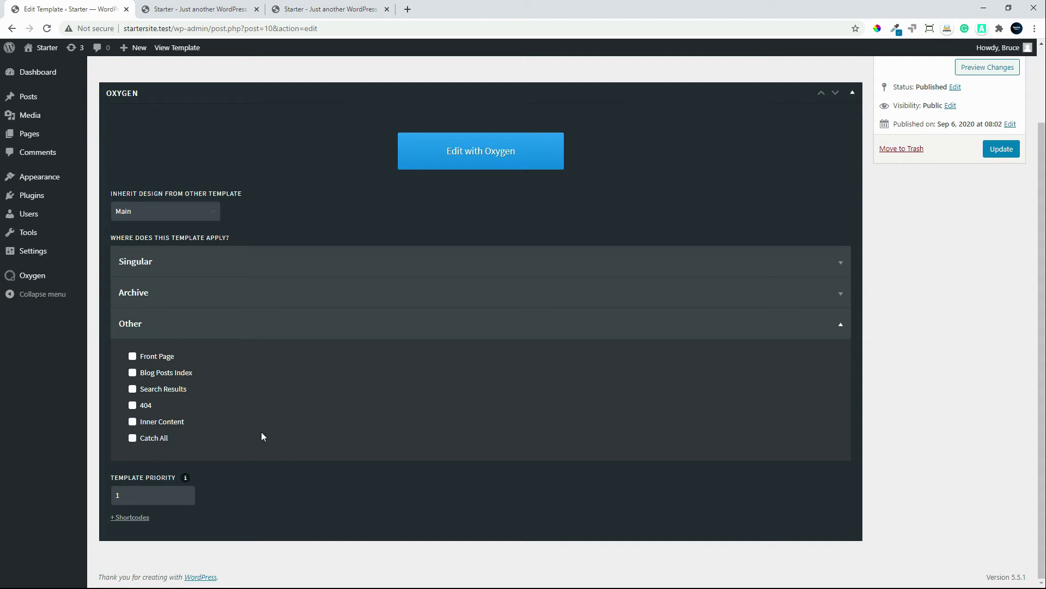
click(140, 497)
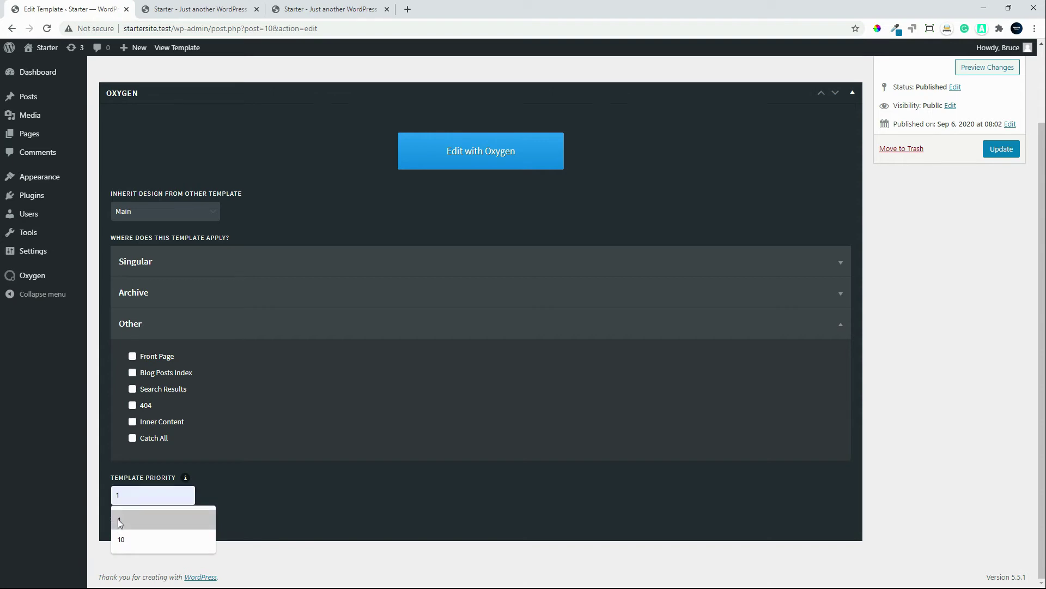
click(292, 439)
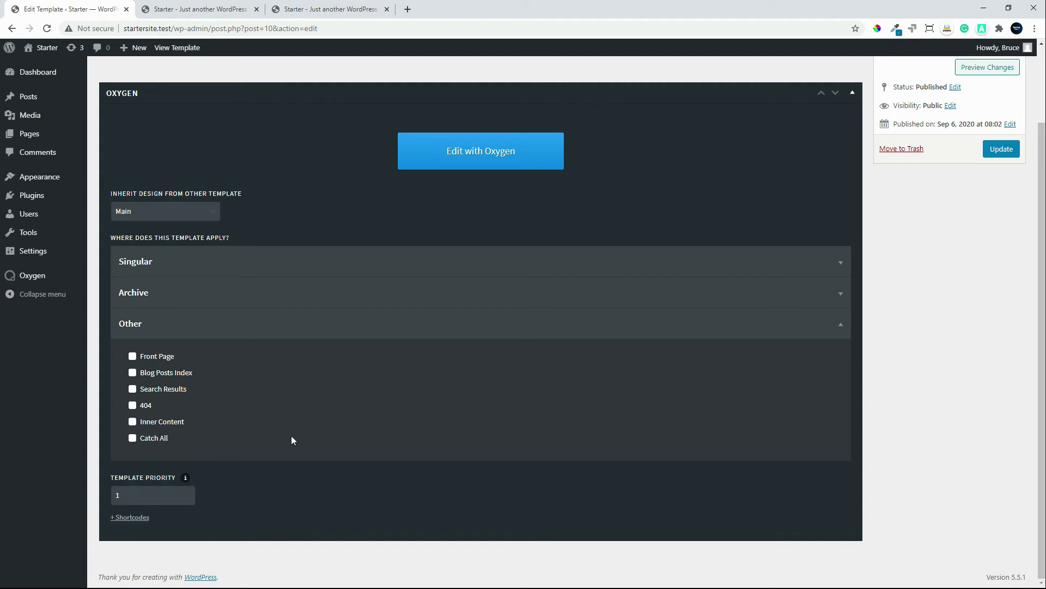
scroll(291, 440, up, 1)
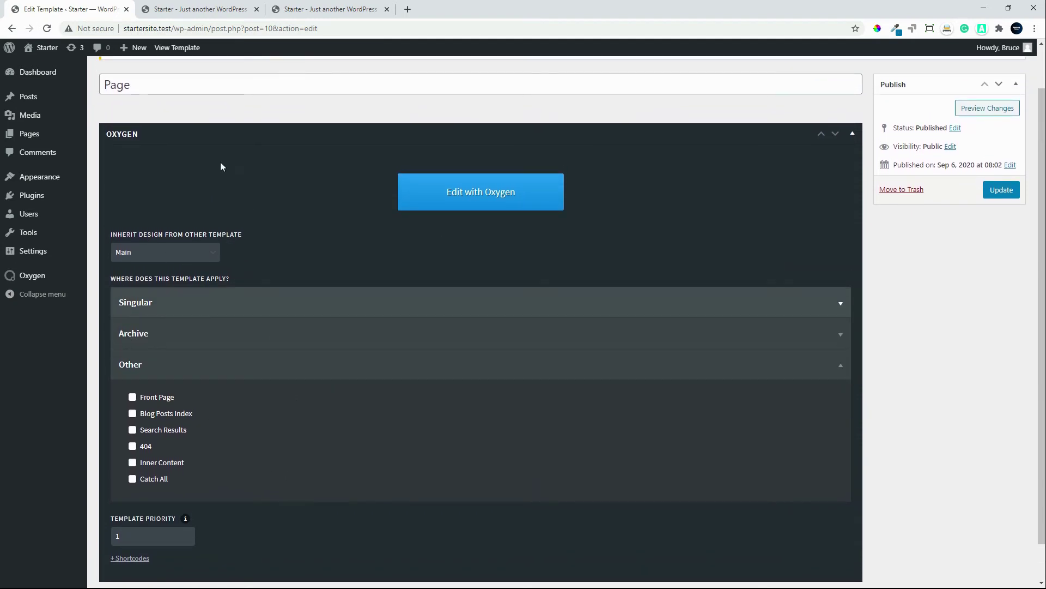
click(151, 82)
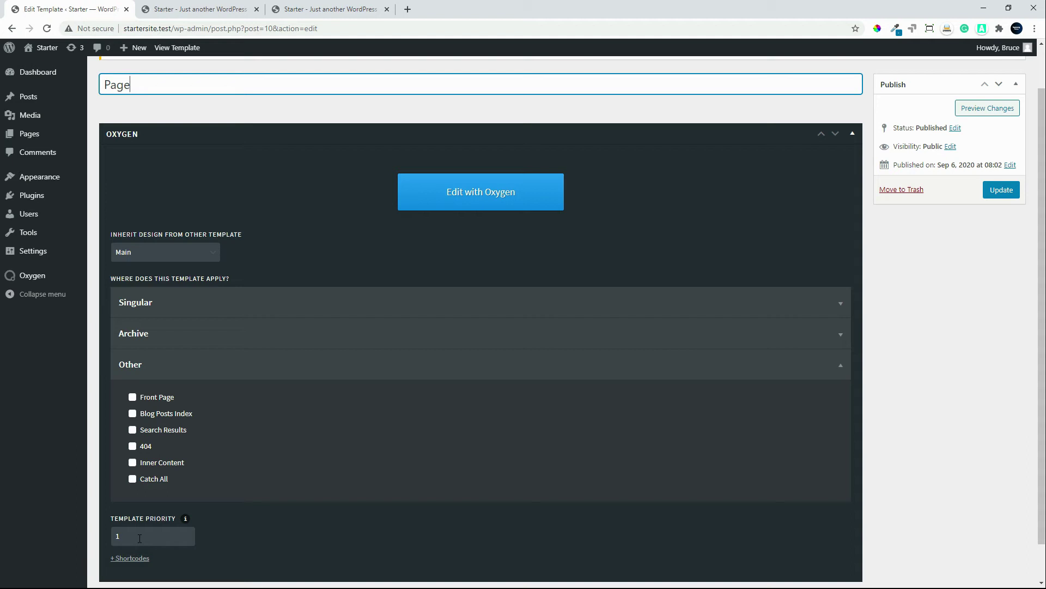
scroll(256, 486, up, 1)
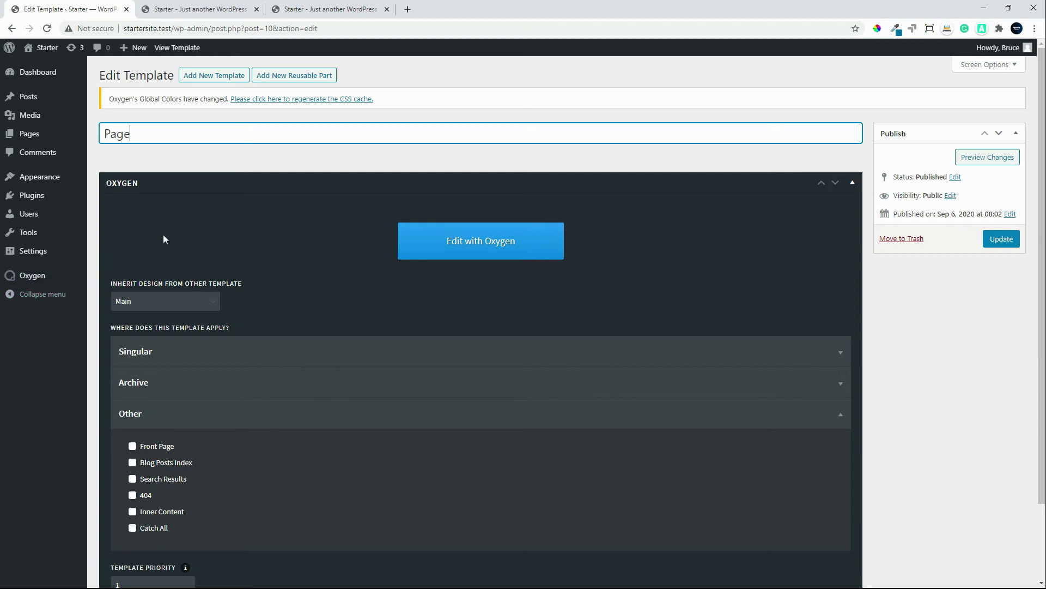
Step: Look over the list of the site's pages
click(33, 136)
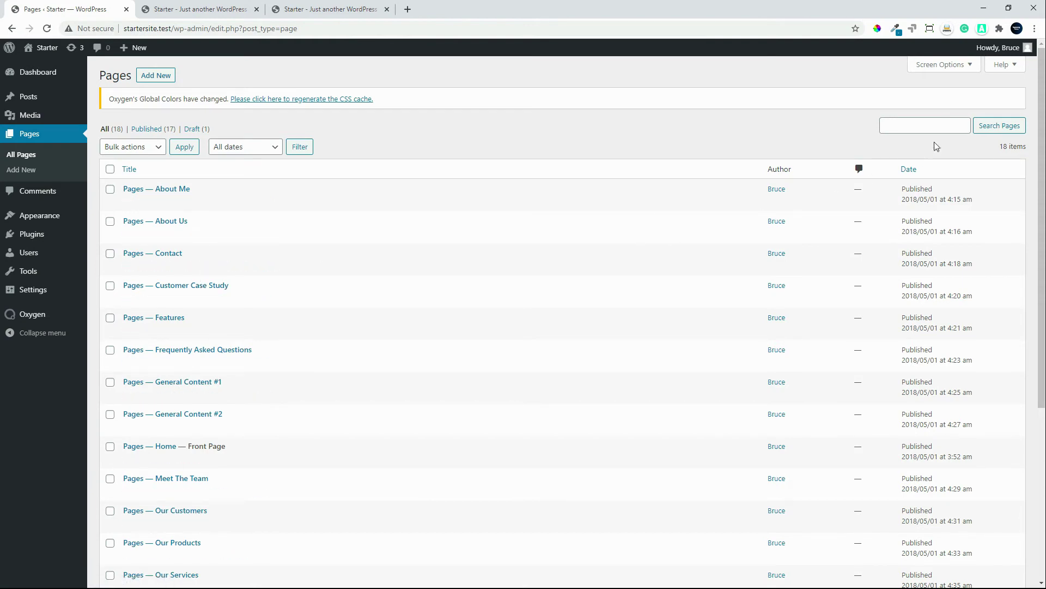
mouse_move(1041, 264)
mouse_down()
mouse_move(1042, 434)
mouse_move(1042, 262)
mouse_up()
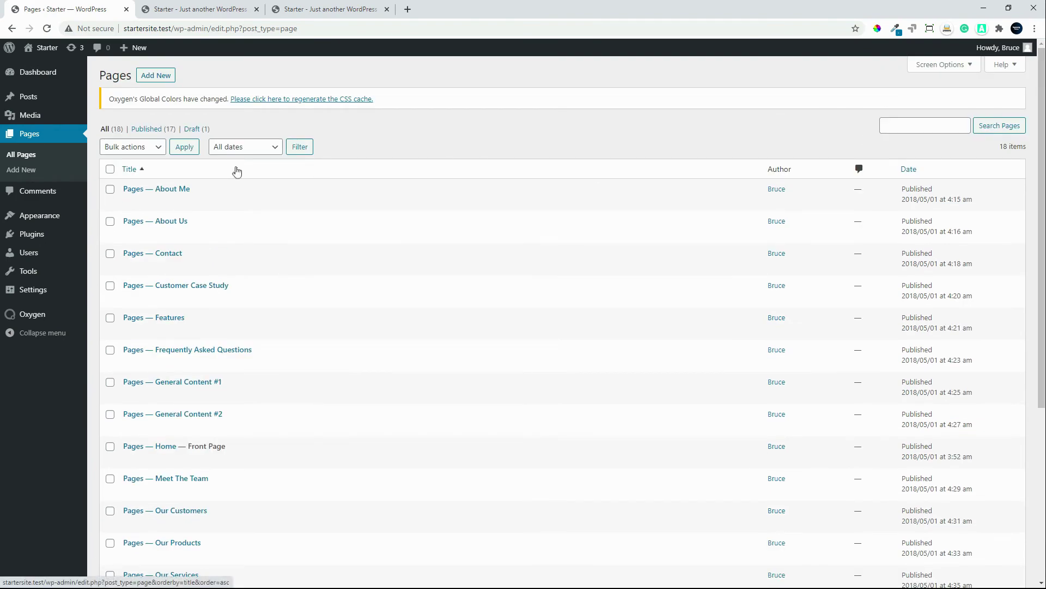
Step: Create a new navigation menu named Main Menu
mouse_move(33, 225)
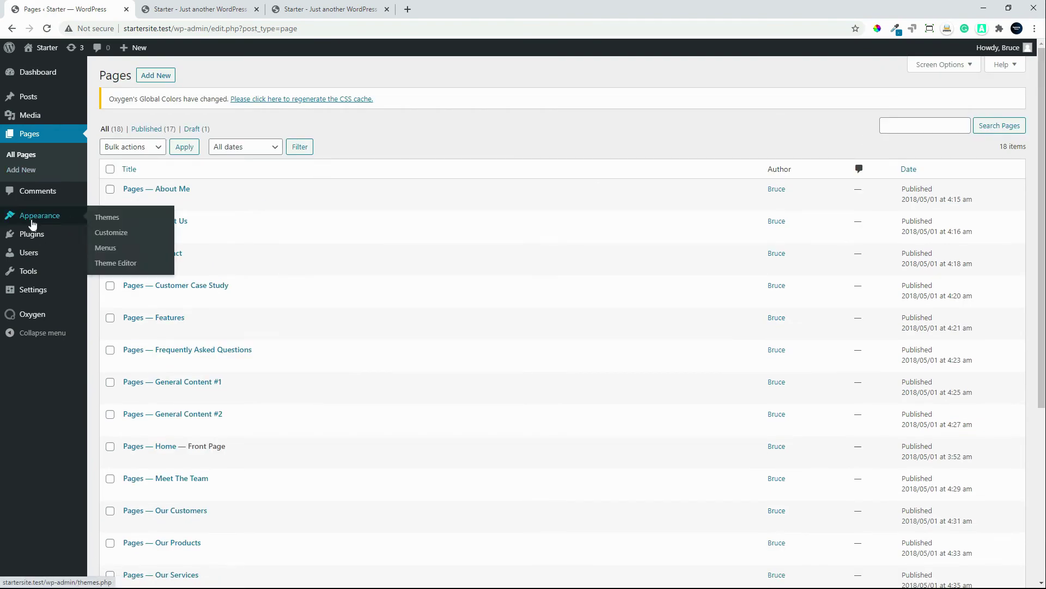
click(107, 249)
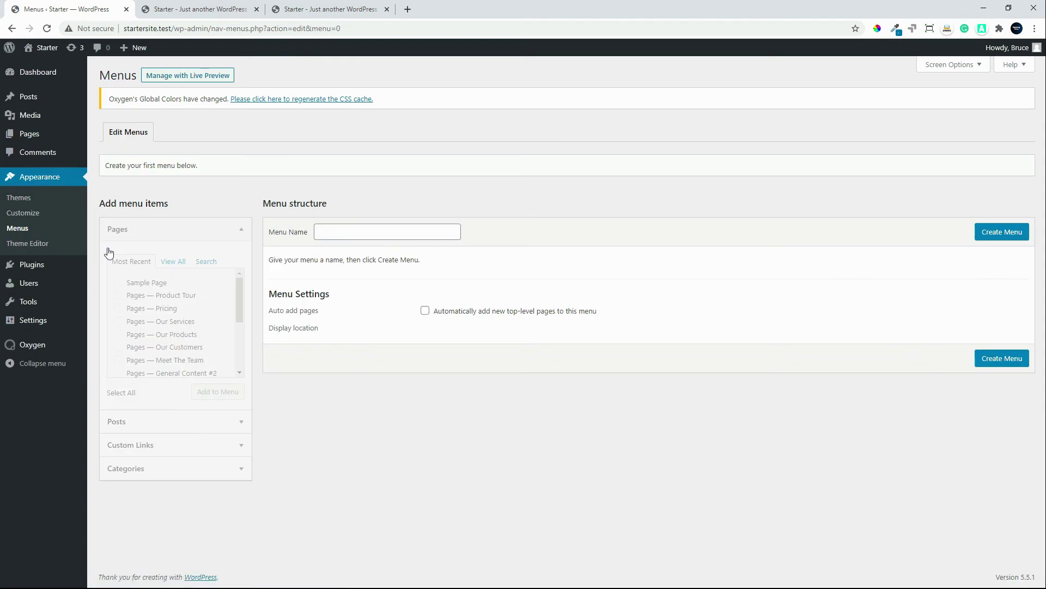
click(360, 233)
text(Main Menu)
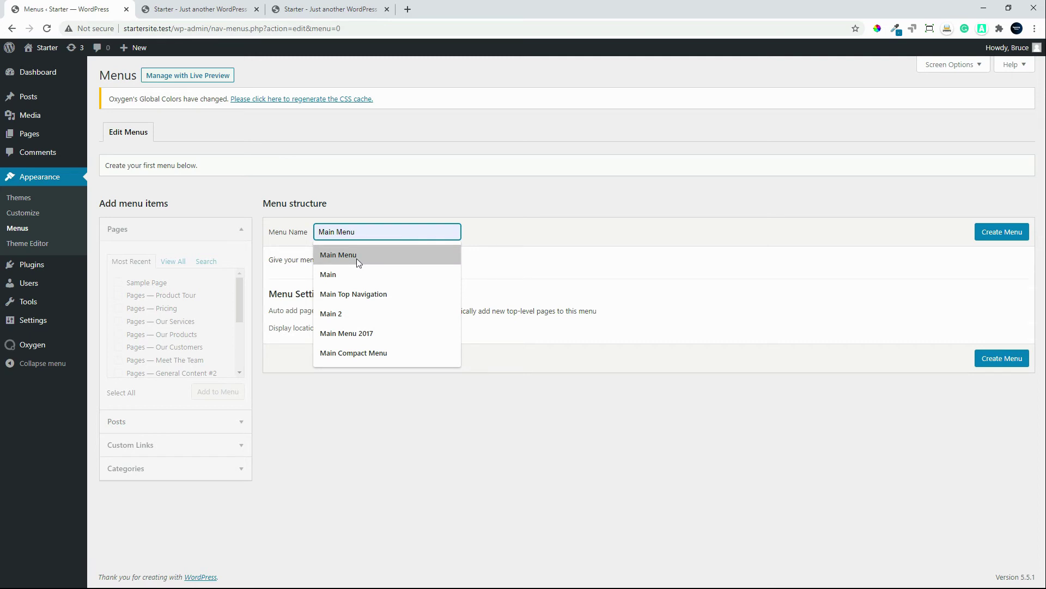
click(357, 257)
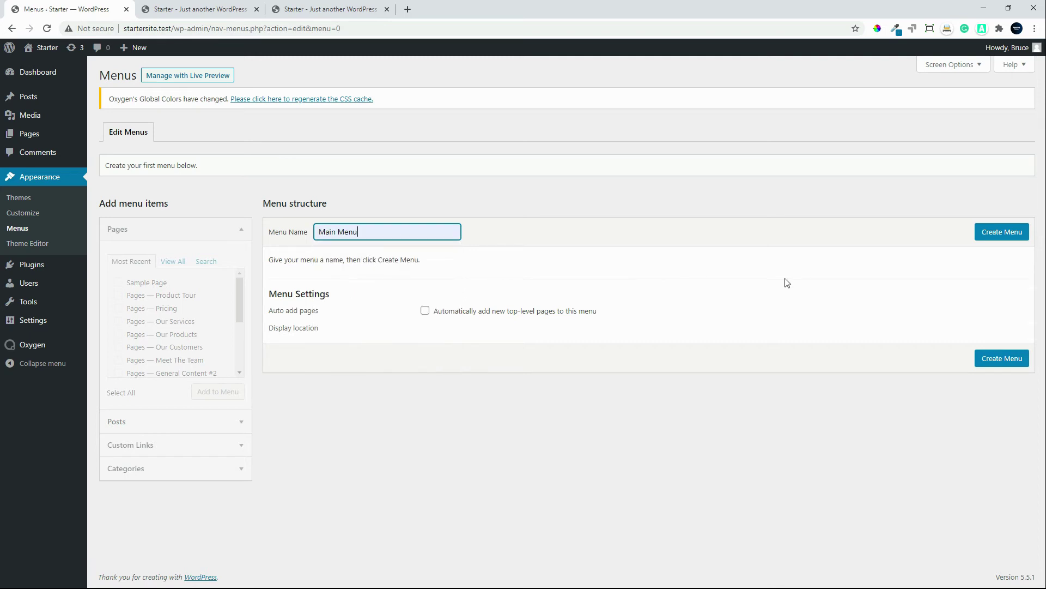
click(1017, 231)
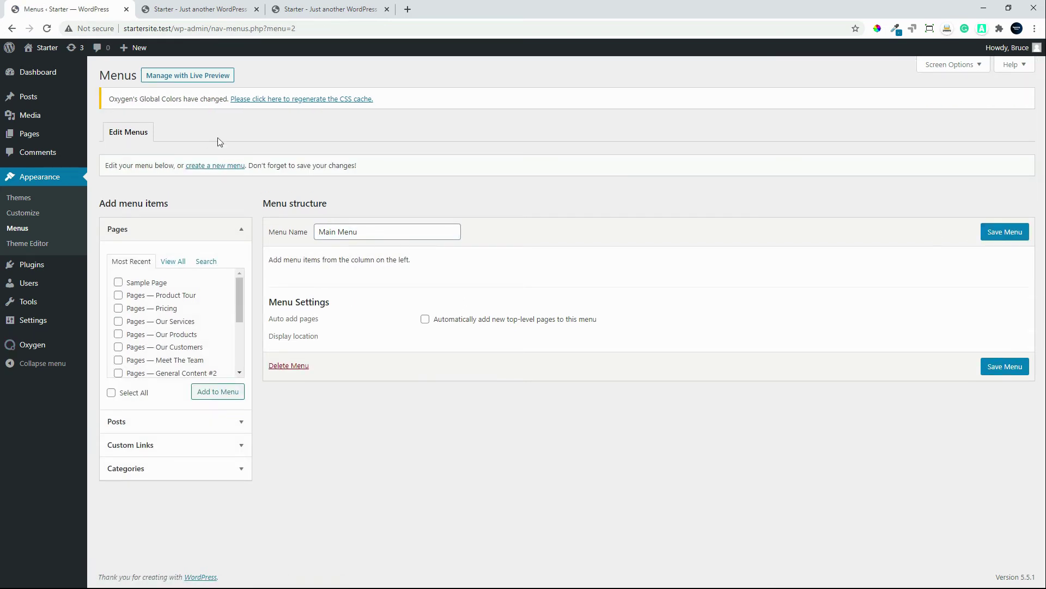
Step: Add the Home, About Us, Contact, Features, Frequently Asked Questions, Meet The Team, Our Products and Our Services pages to Main Menu
click(174, 262)
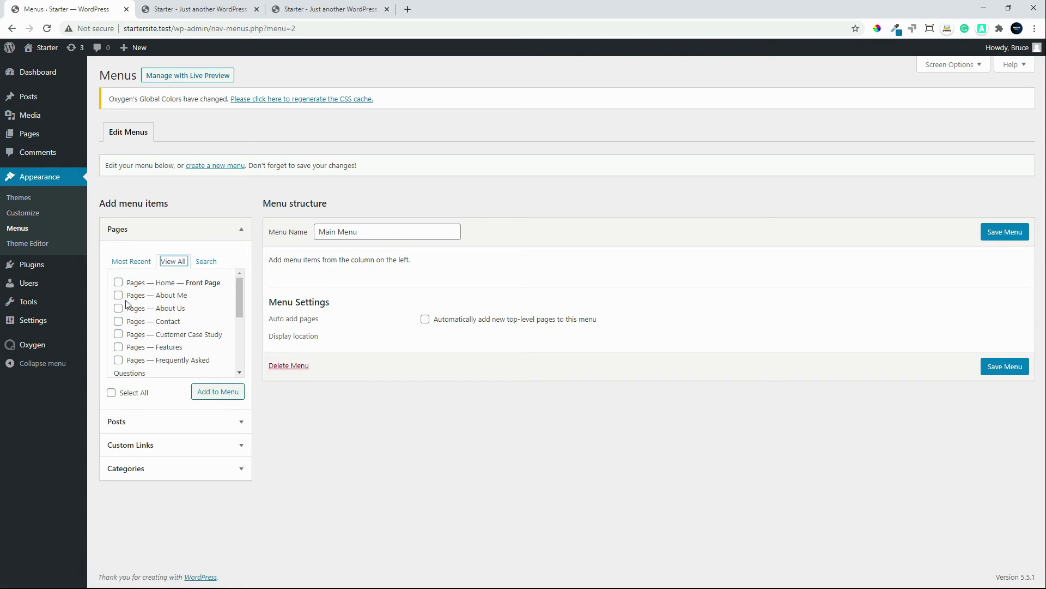
click(118, 283)
click(118, 322)
click(118, 308)
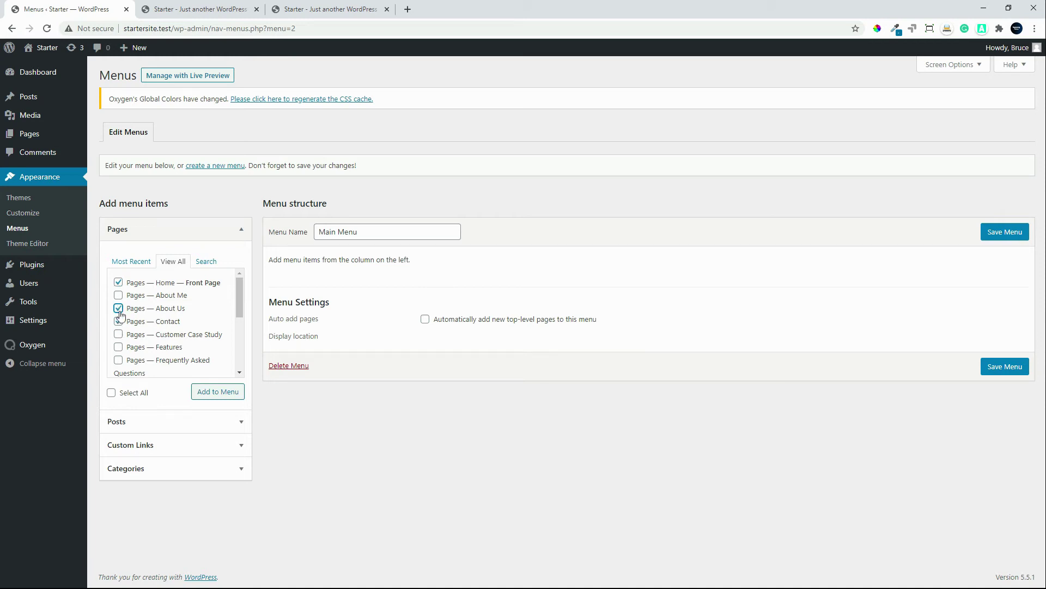
click(240, 306)
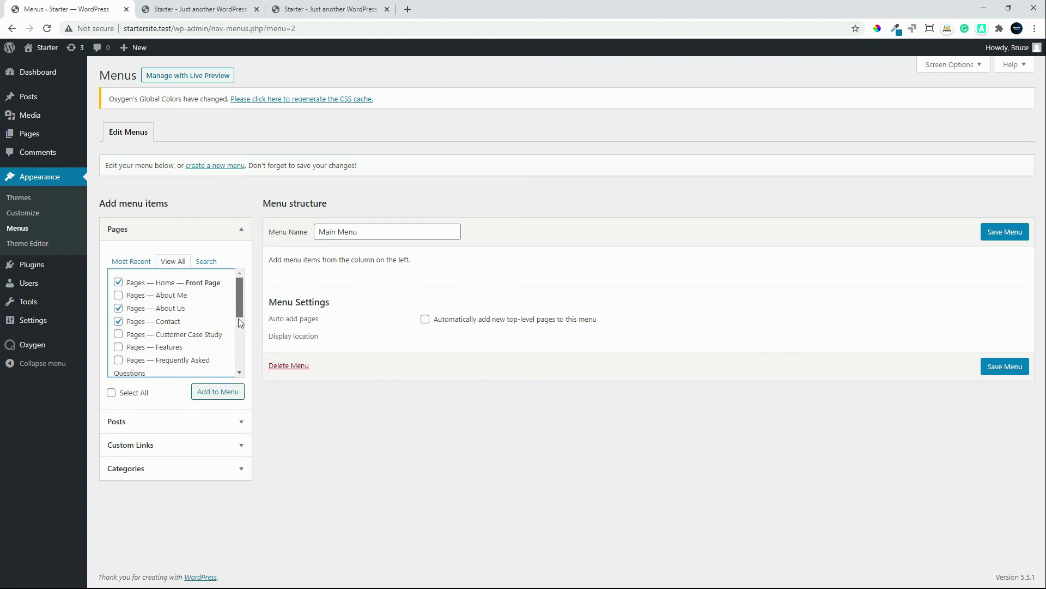
click(119, 348)
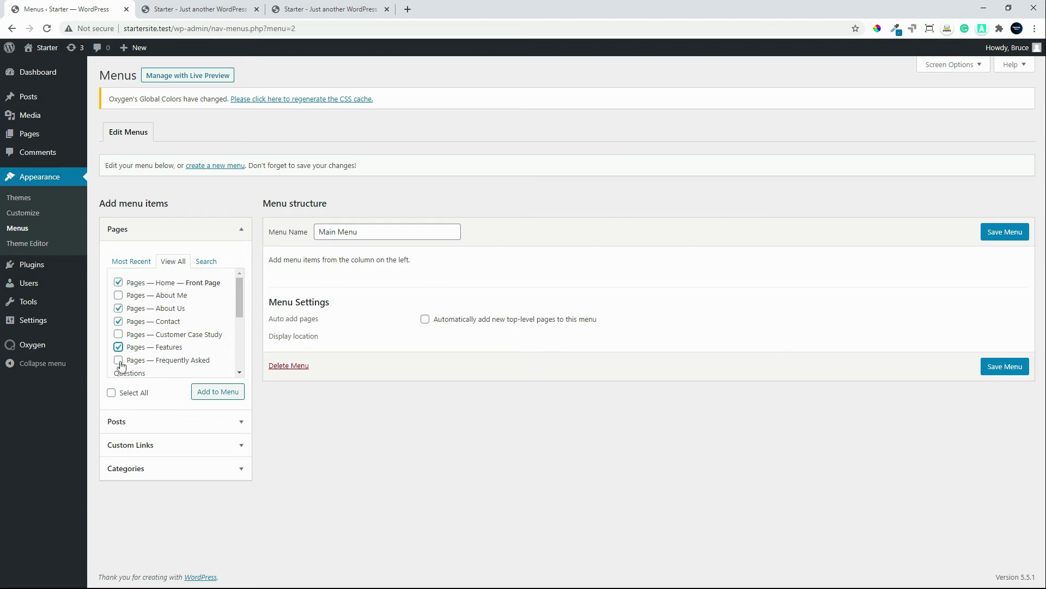
click(118, 361)
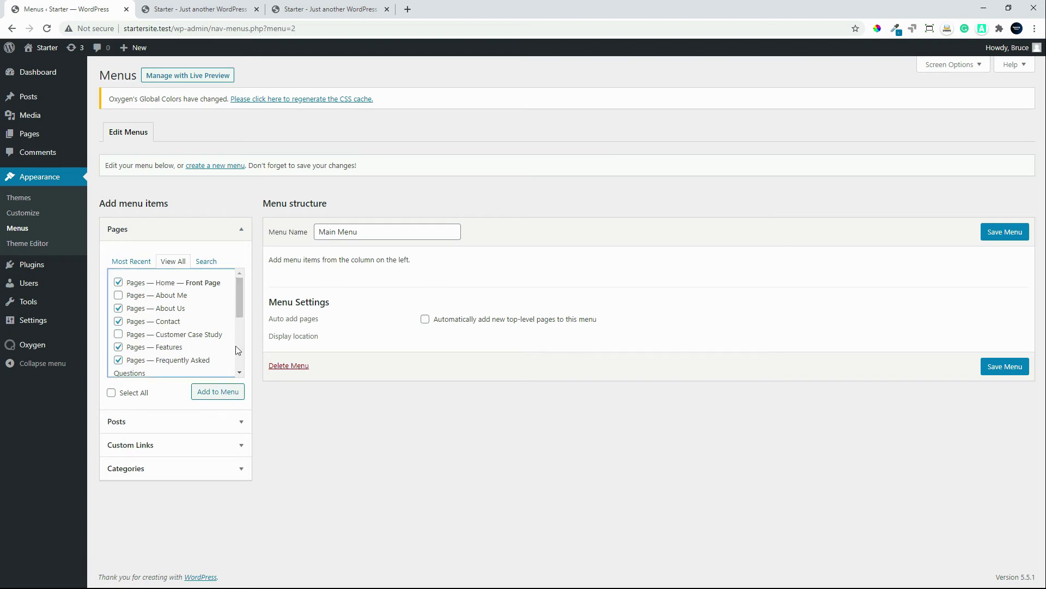
scroll(236, 345, down, 2)
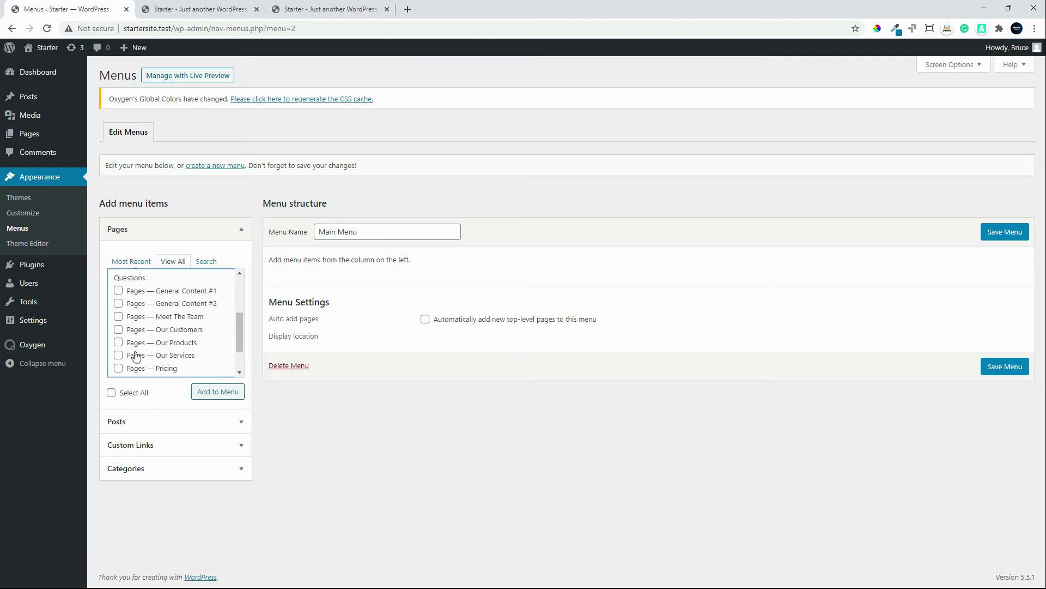
click(119, 317)
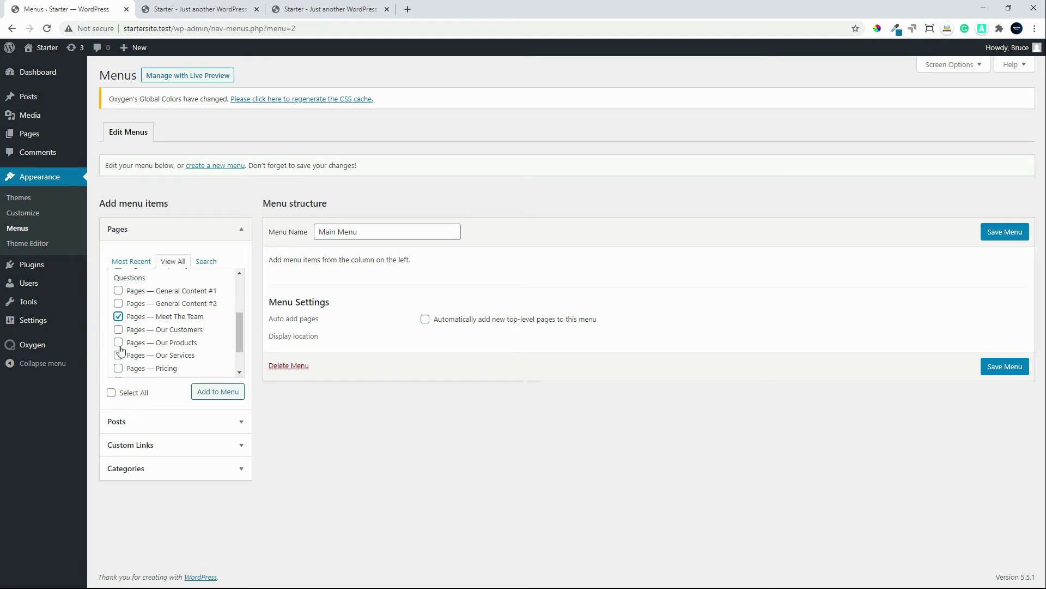
click(119, 344)
click(118, 355)
scroll(182, 332, down, 2)
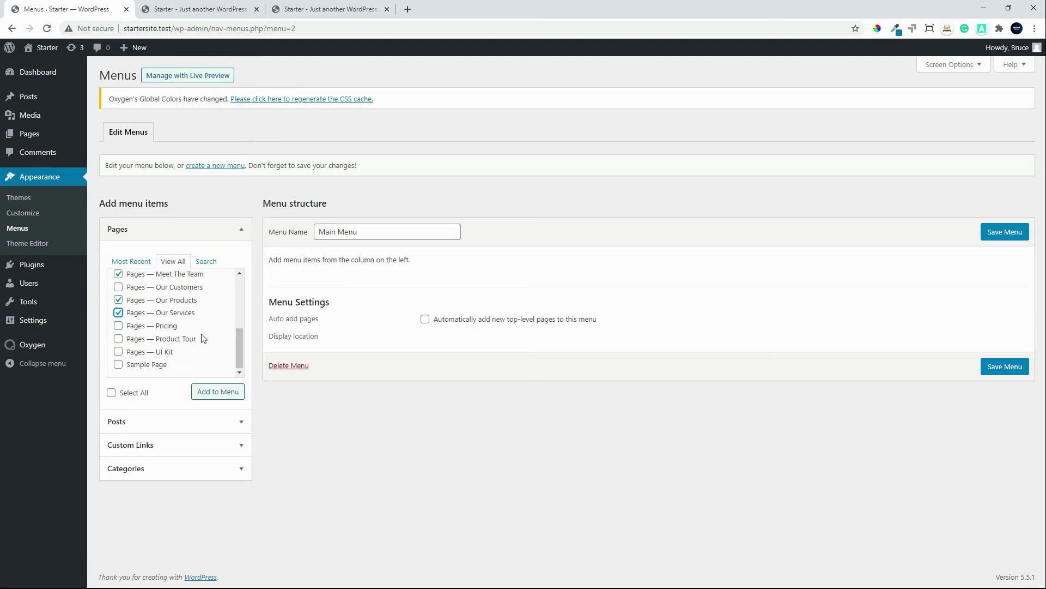
click(224, 394)
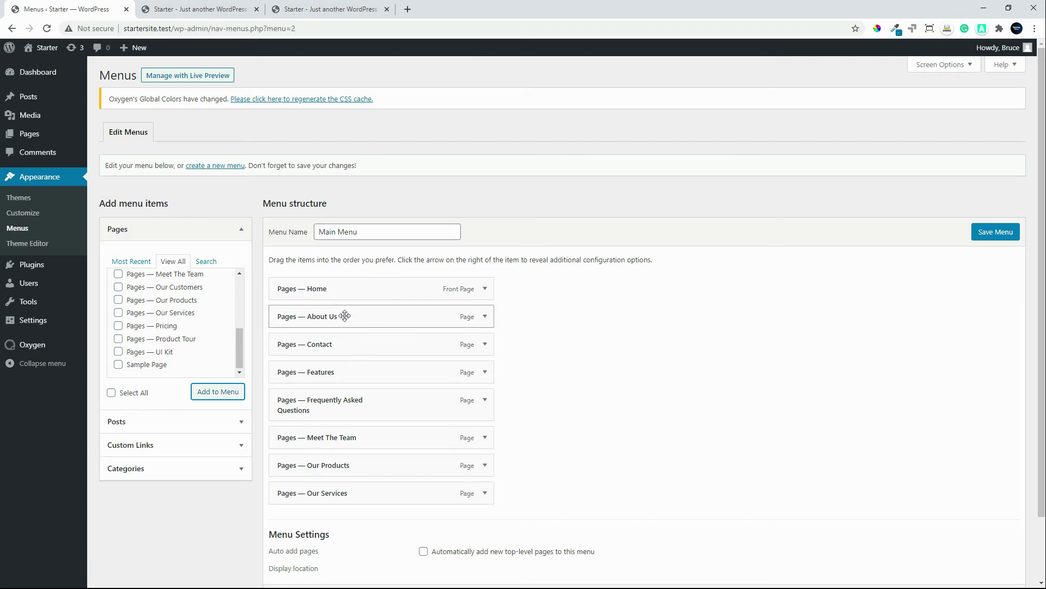
Step: Arrange the menu with About Us and Contact last, Meet The Team and Frequently Asked Questions under About Us, Features under Our Products, and save
drag(342, 321, 345, 493)
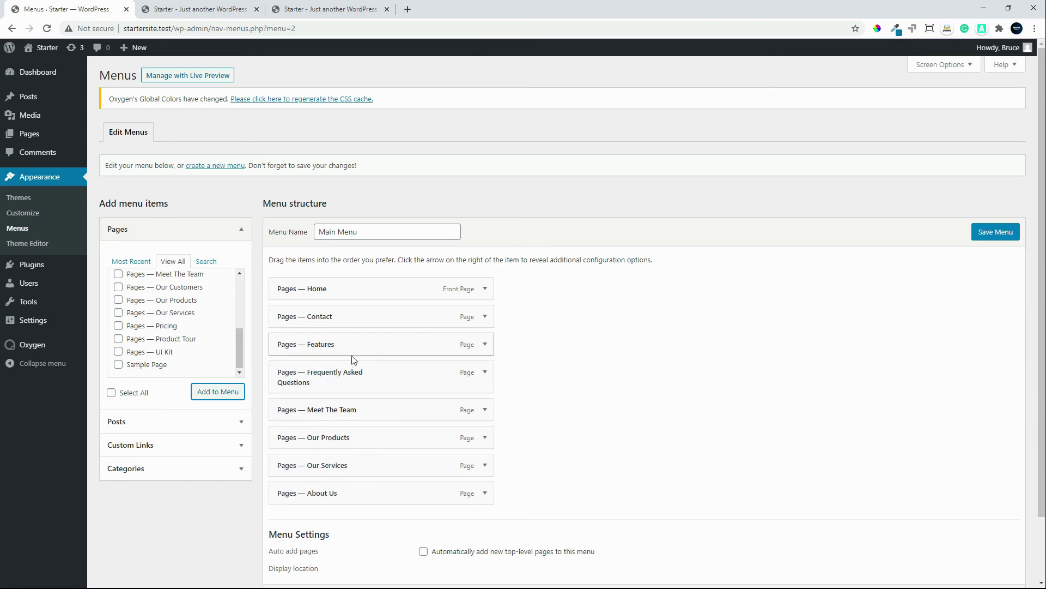
drag(343, 317, 349, 499)
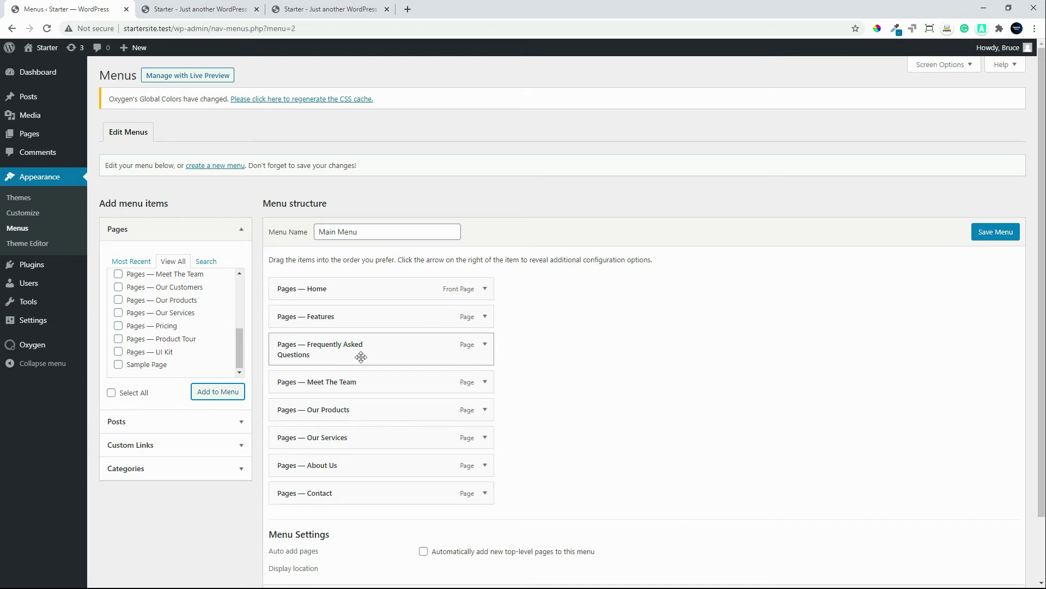
drag(361, 349, 376, 464)
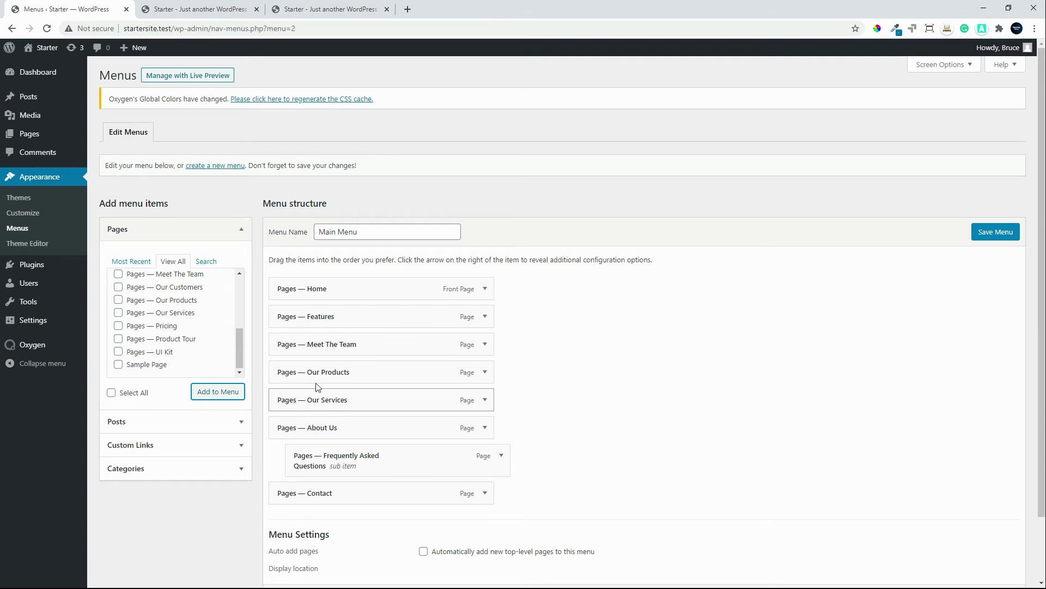
drag(321, 345, 333, 426)
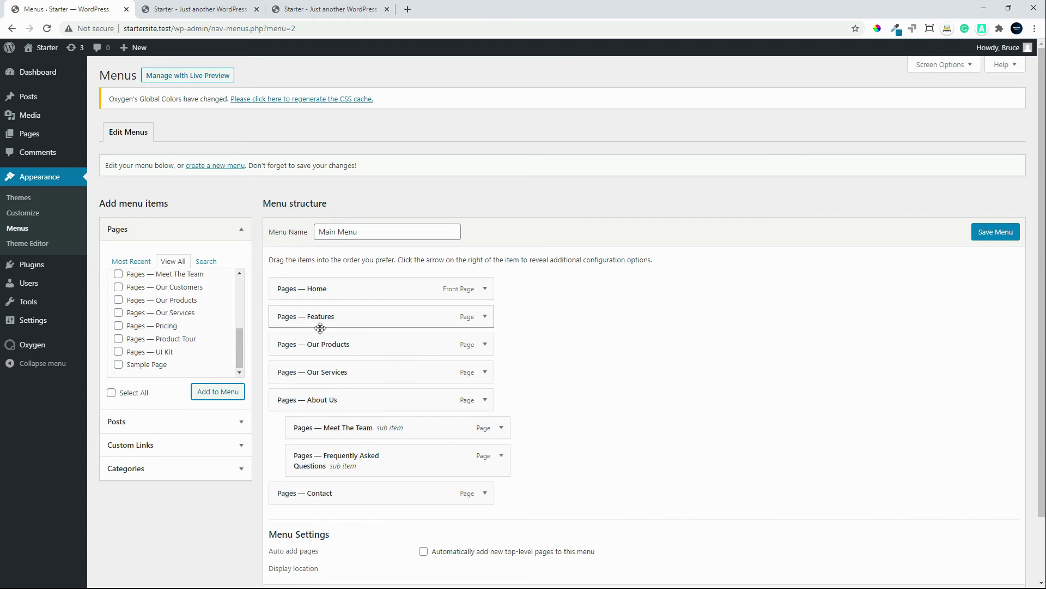
drag(320, 326, 363, 341)
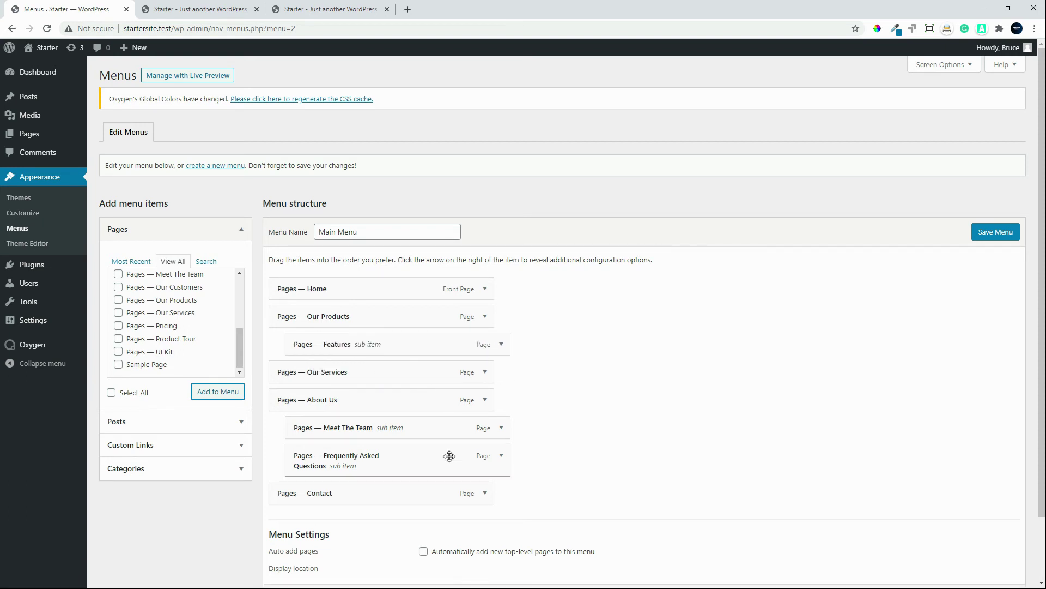
click(991, 239)
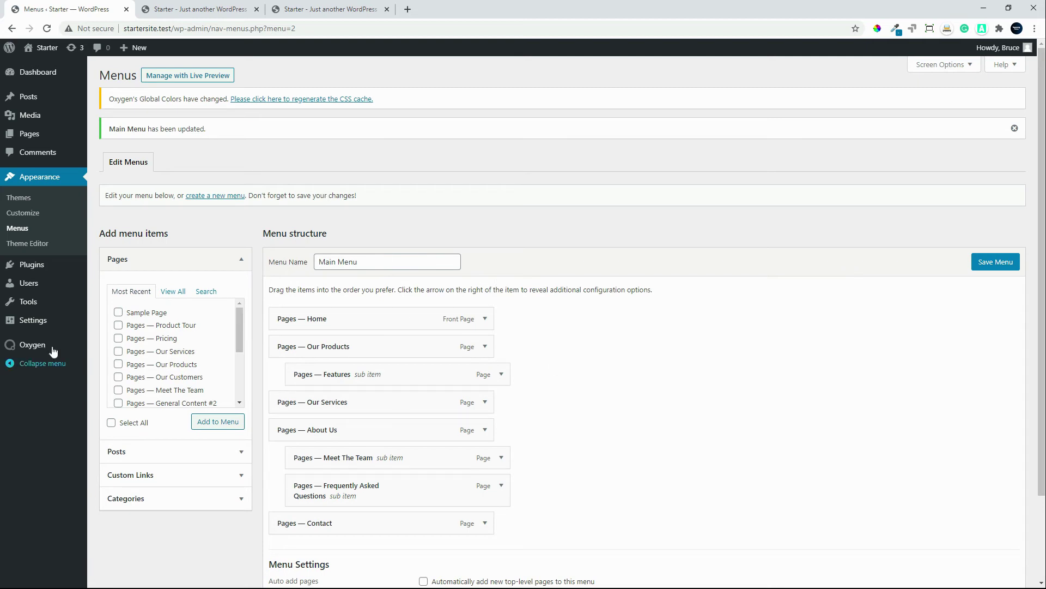
Step: Open the Main template for editing in the Oxygen visual editor
mouse_move(53, 351)
click(103, 361)
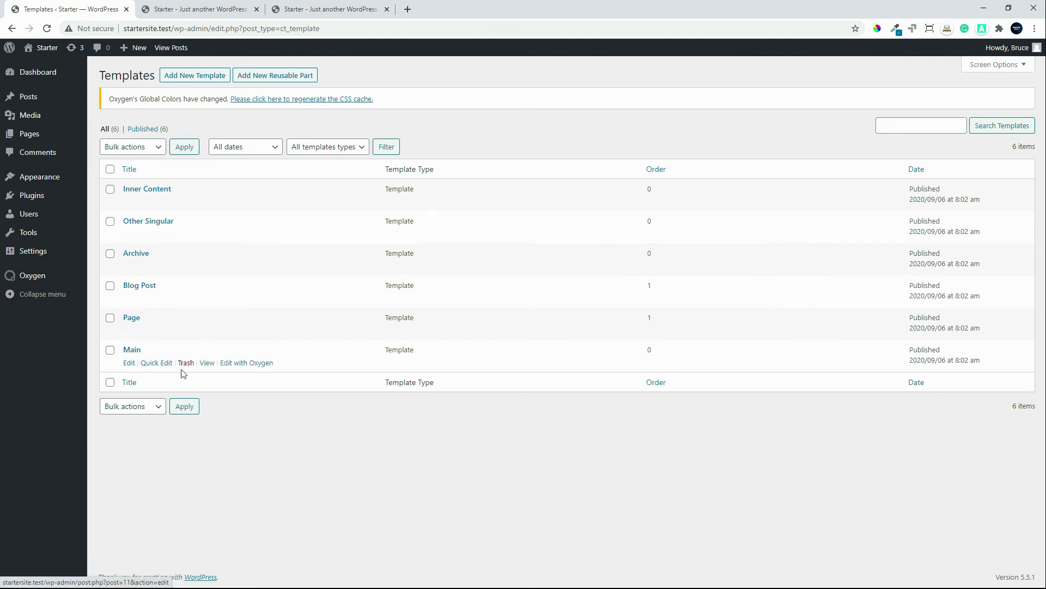
click(259, 365)
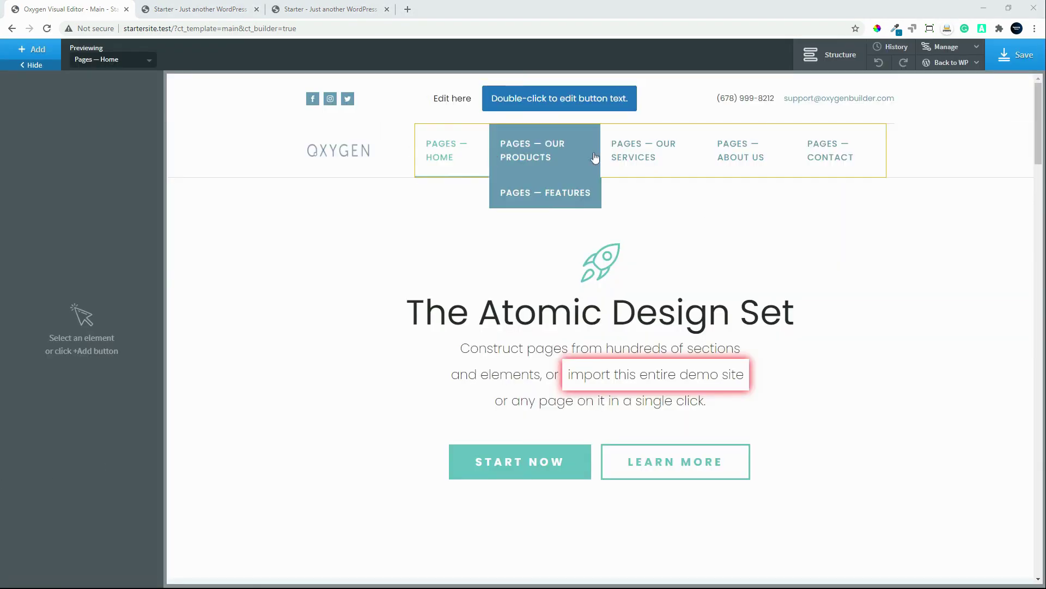
Step: Assign Main Menu as the source menu of the header's navigation menu element
click(450, 156)
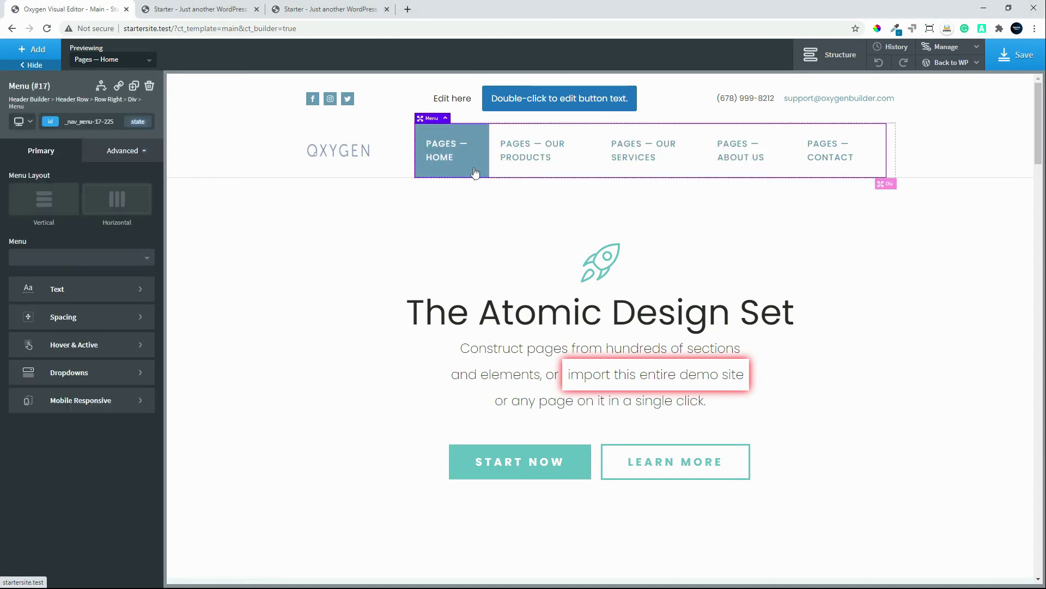
click(142, 257)
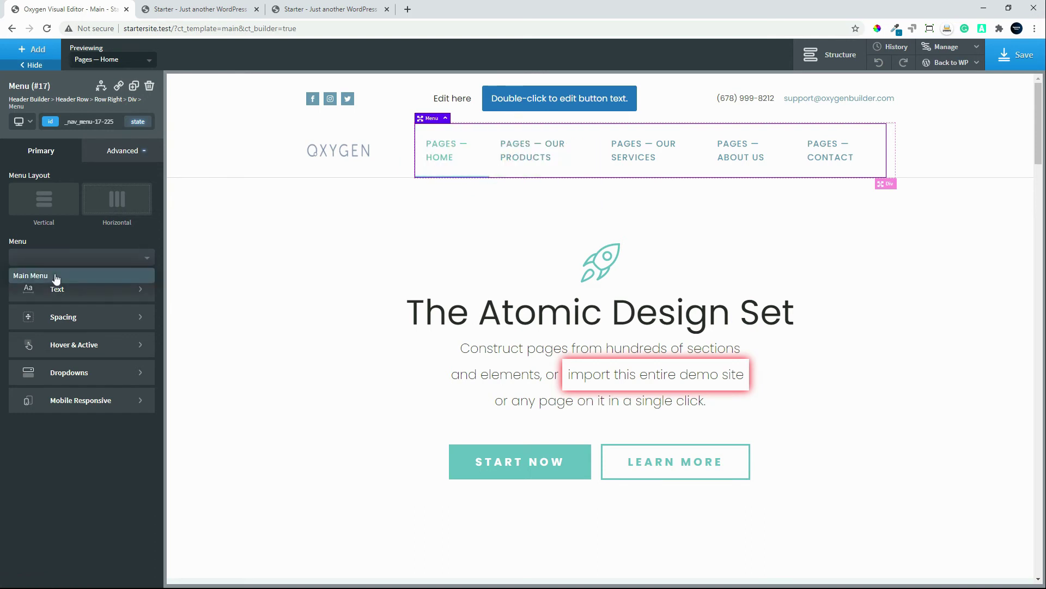
click(31, 276)
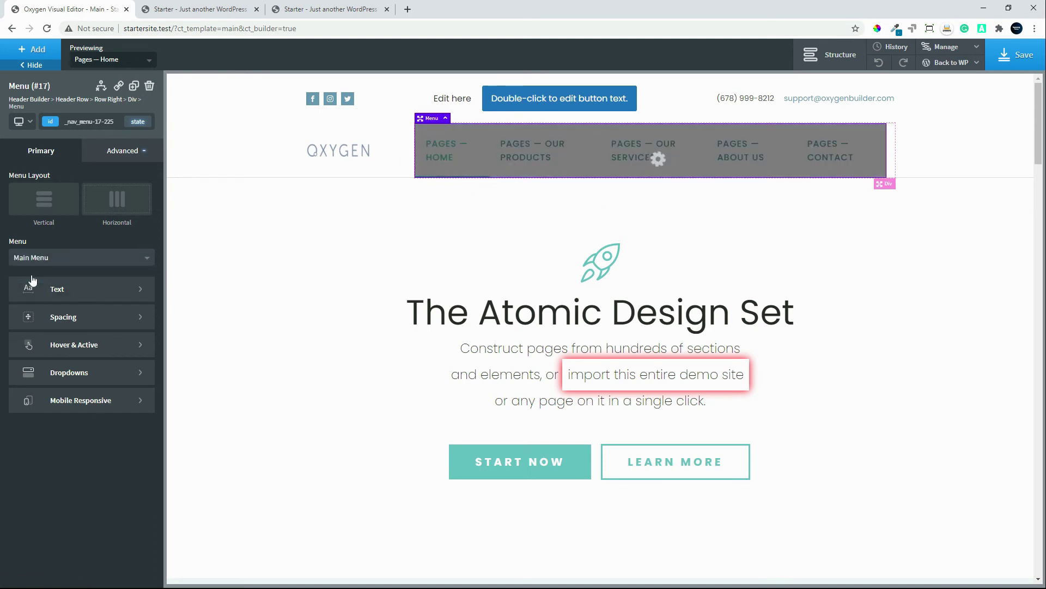
mouse_move(535, 160)
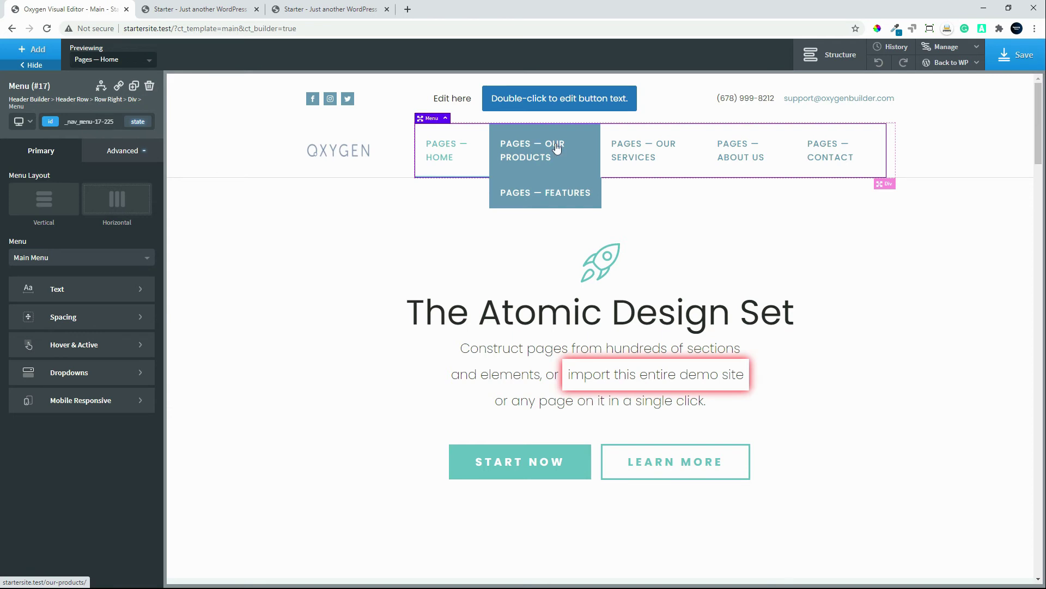
Step: Set the header menu's hover background color and active text color to the global color atomic - Secondary
click(138, 349)
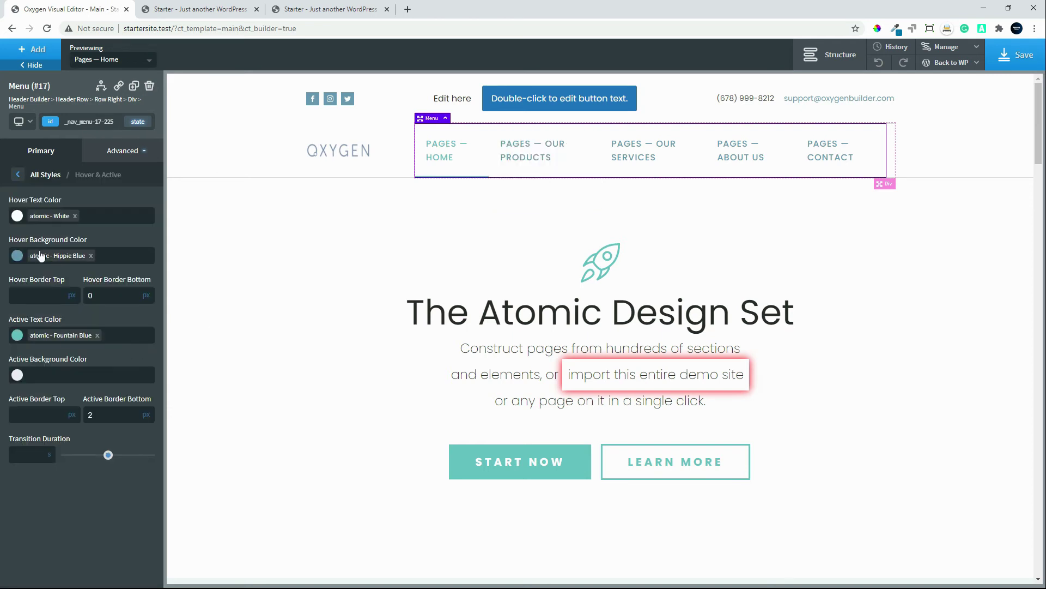
click(16, 256)
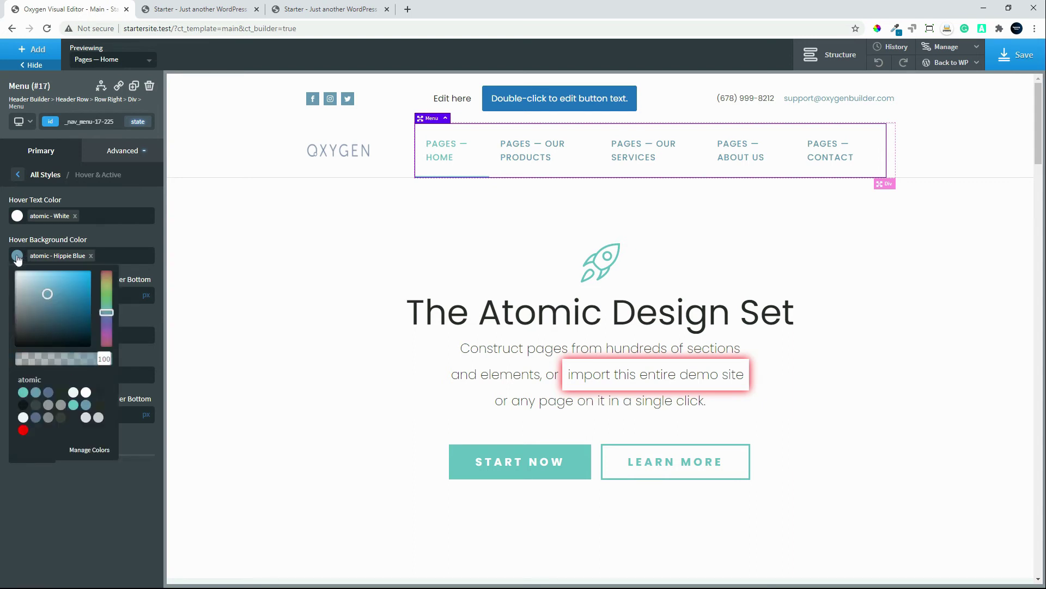
click(49, 393)
click(79, 499)
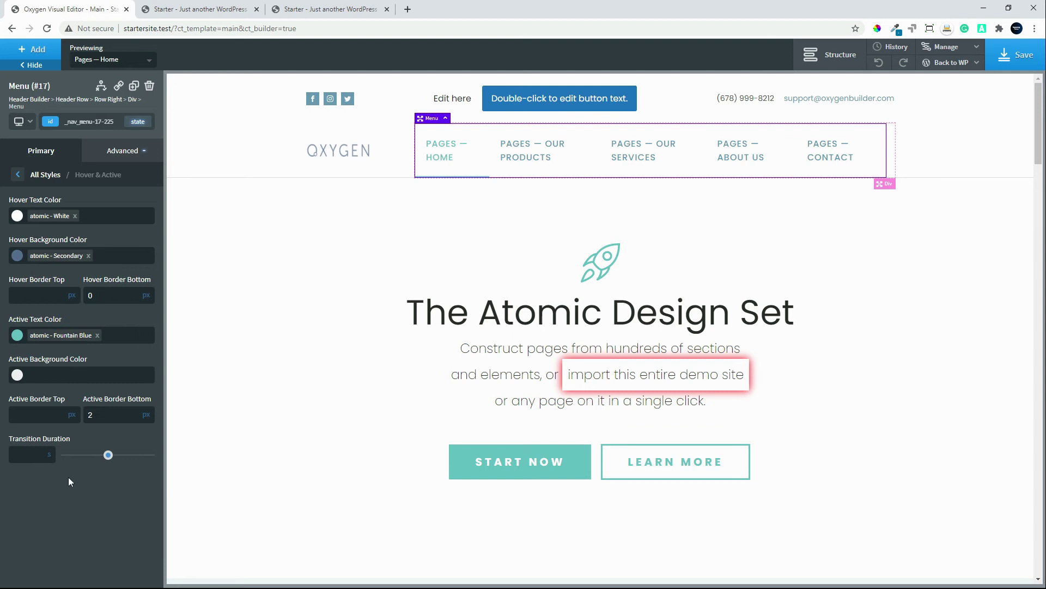
click(18, 335)
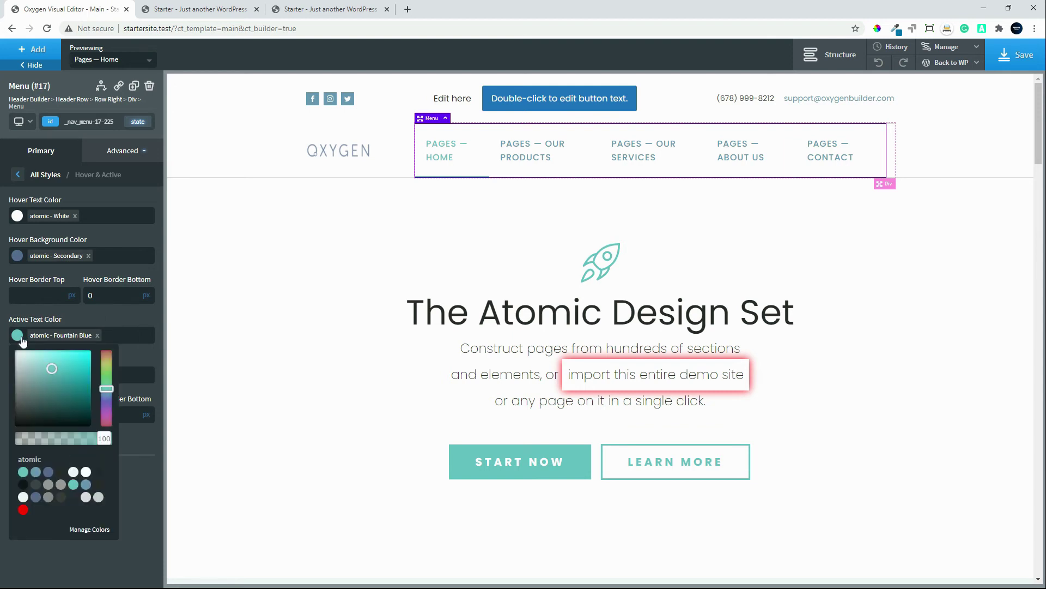
click(49, 472)
click(107, 557)
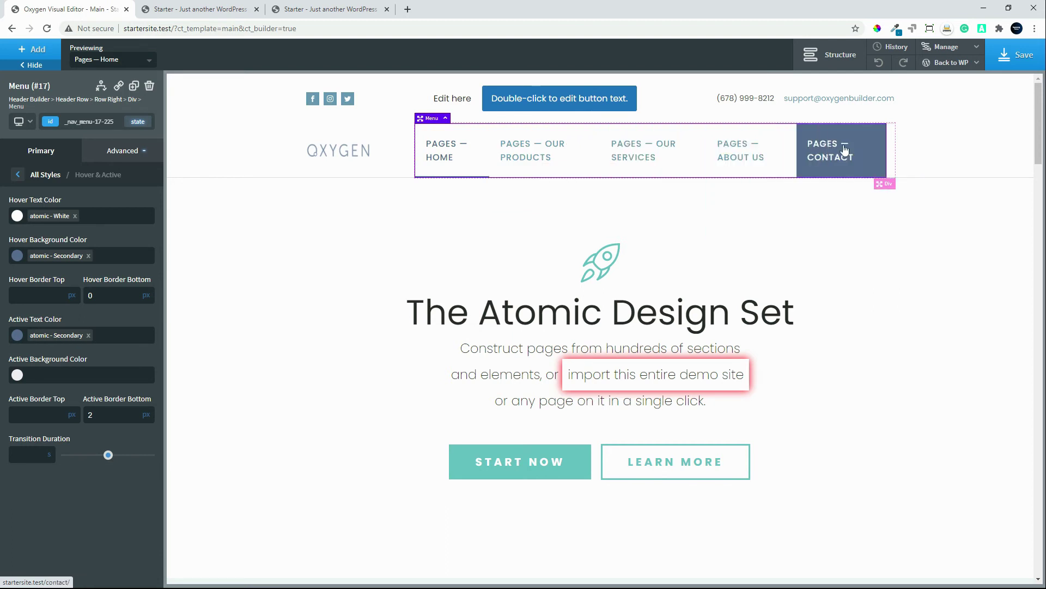
mouse_move(513, 158)
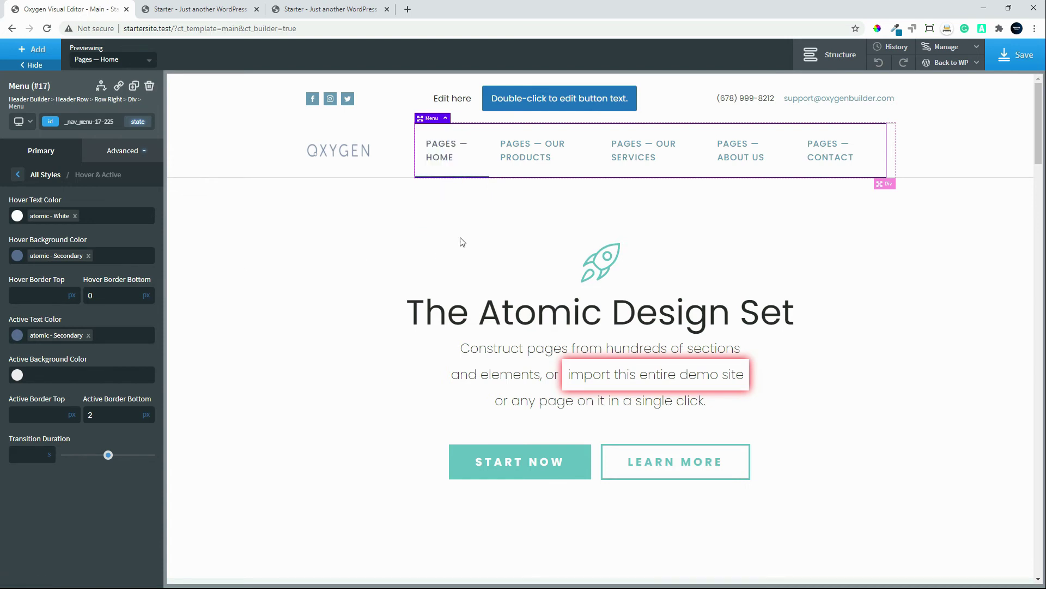
Step: Set the header menu's text color to the global color atomic - New Color Red
click(18, 174)
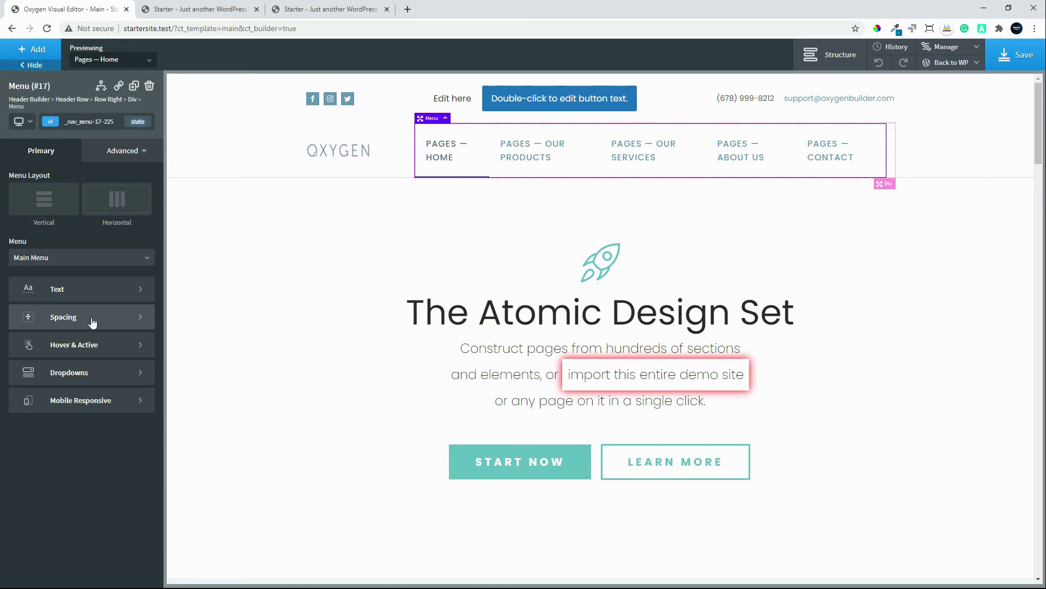
click(80, 291)
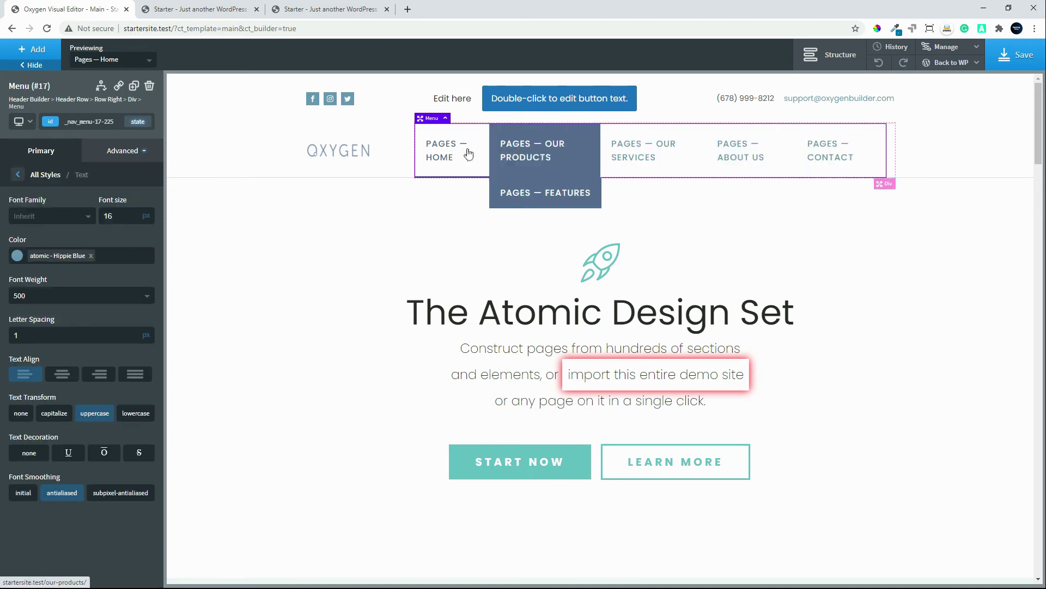
click(16, 256)
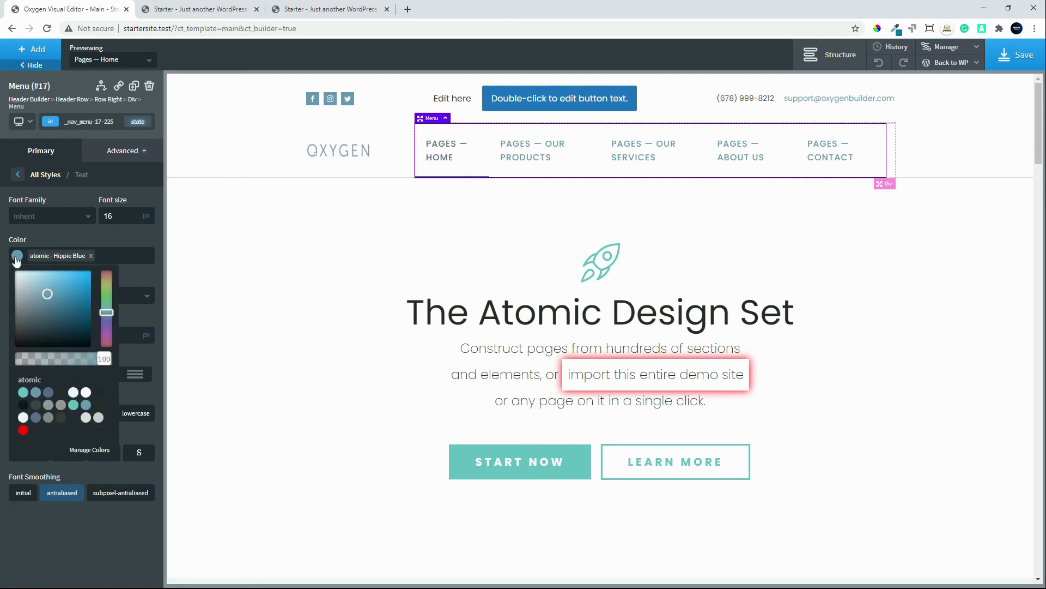
click(23, 430)
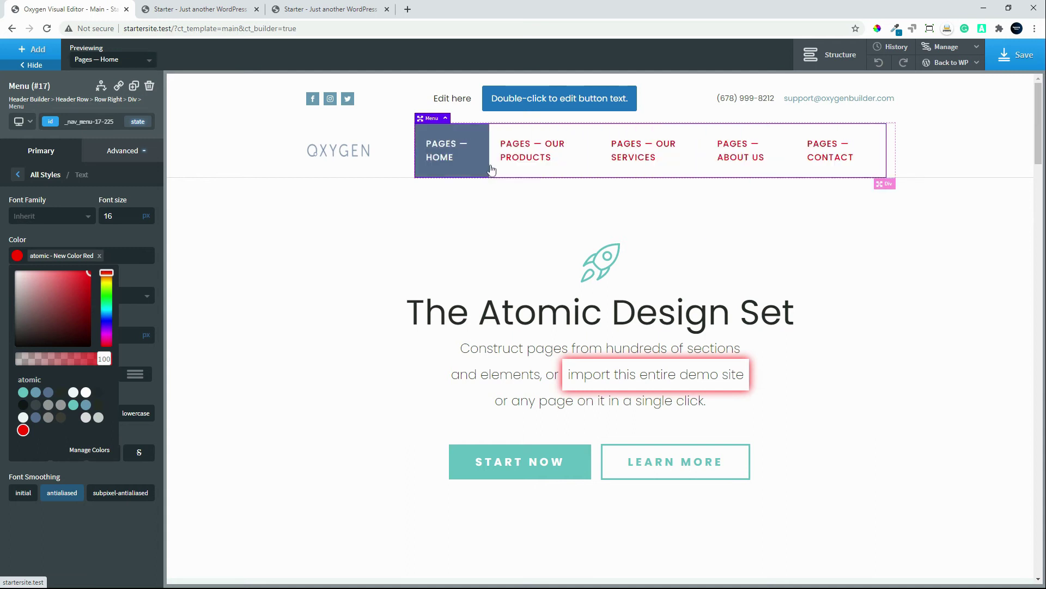
click(310, 272)
click(452, 157)
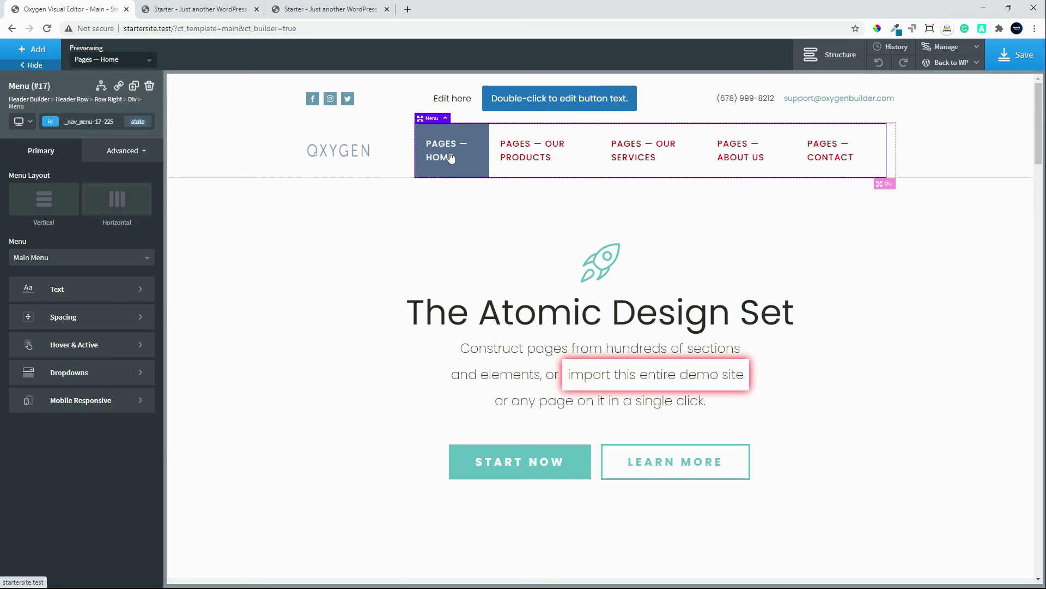
click(128, 291)
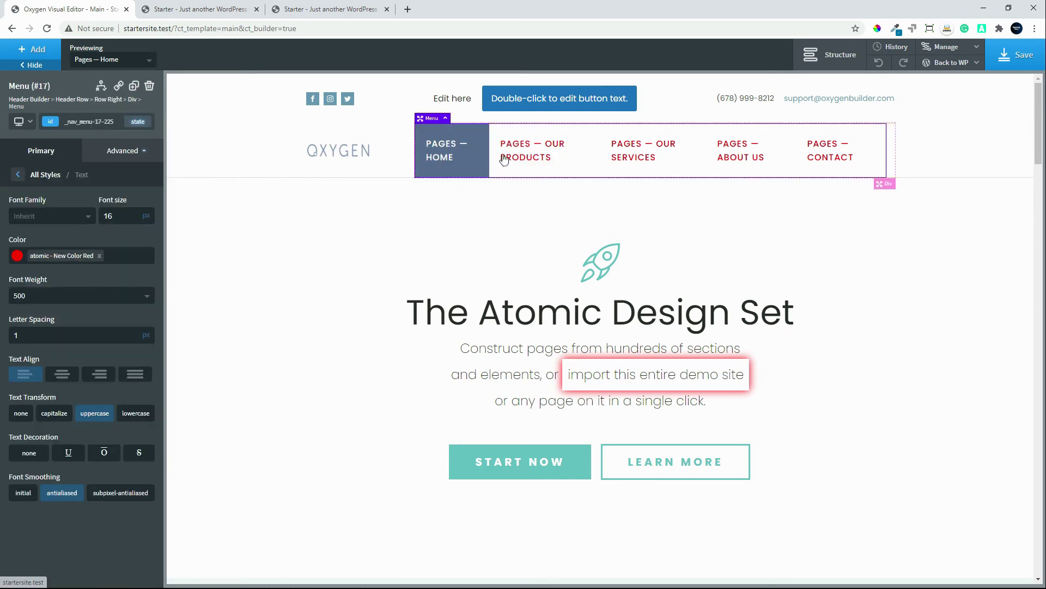
click(19, 175)
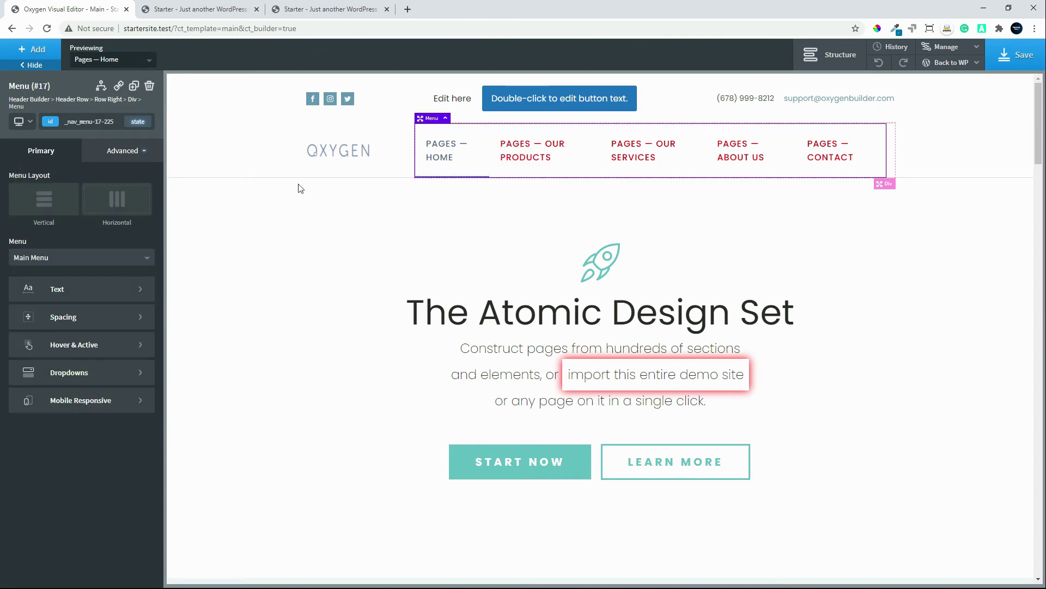
Step: Hide the button in the header's top row on screens less than 768px with display none, and return to the All devices view
click(29, 127)
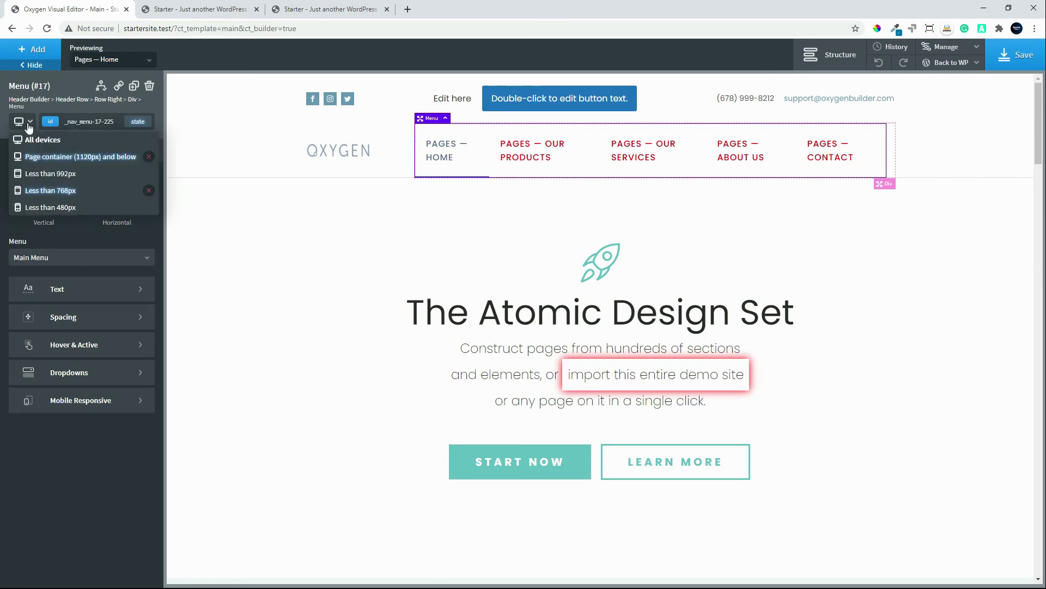
click(45, 191)
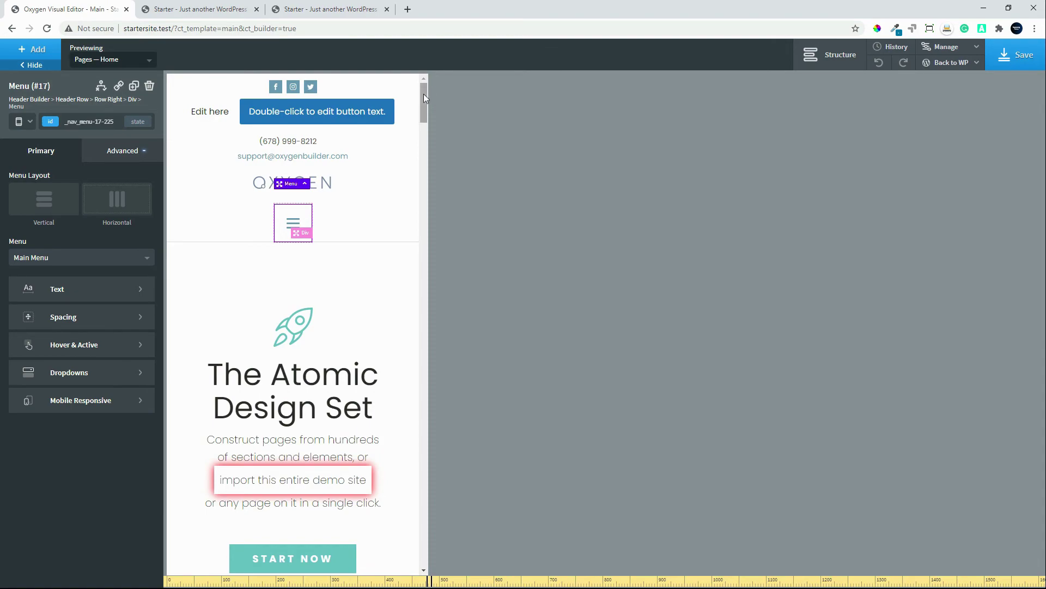
drag(423, 94, 375, 87)
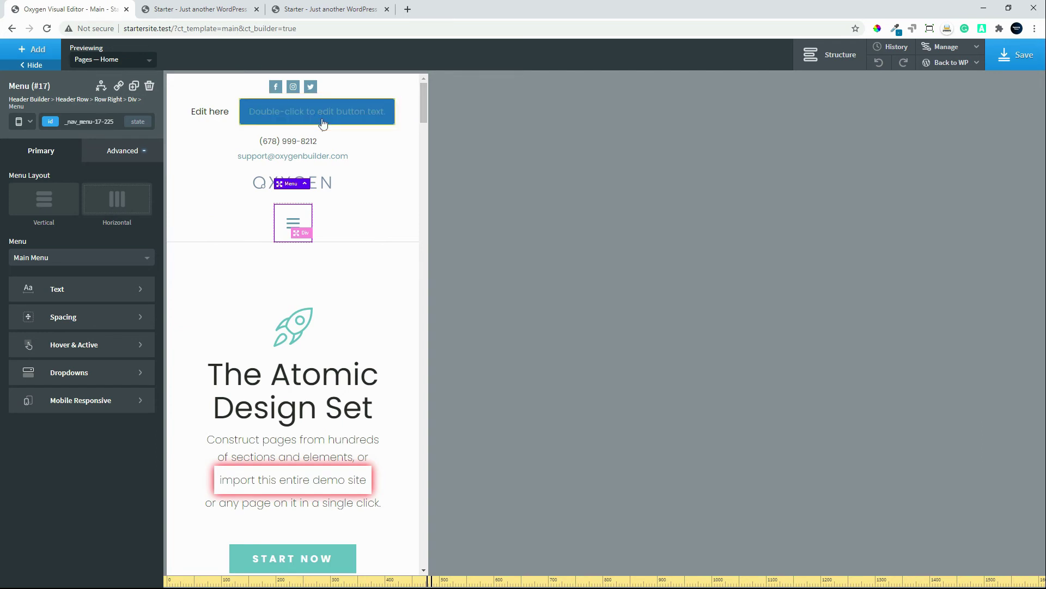
click(380, 112)
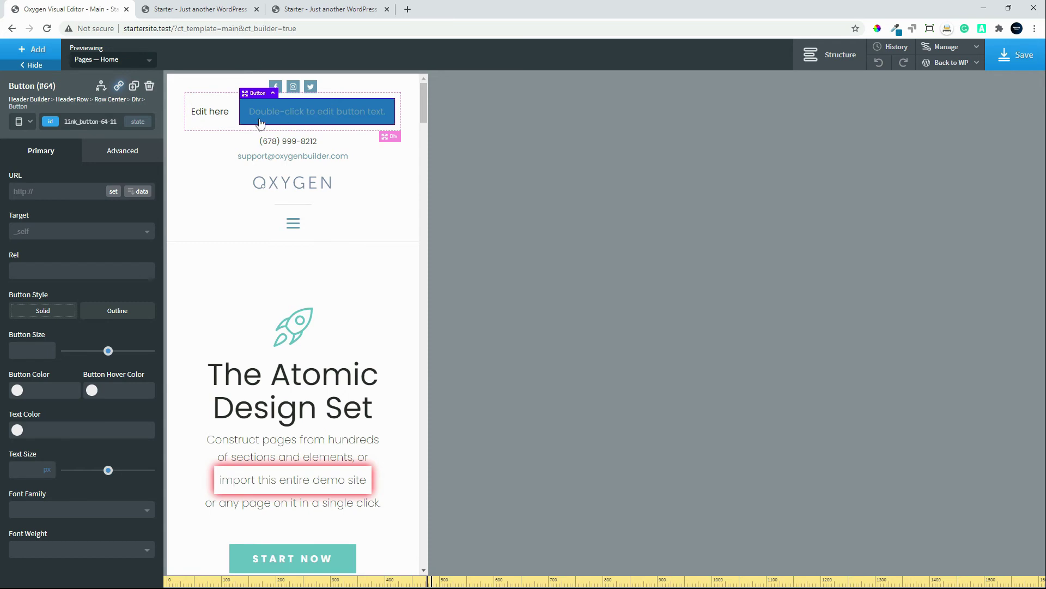
click(31, 122)
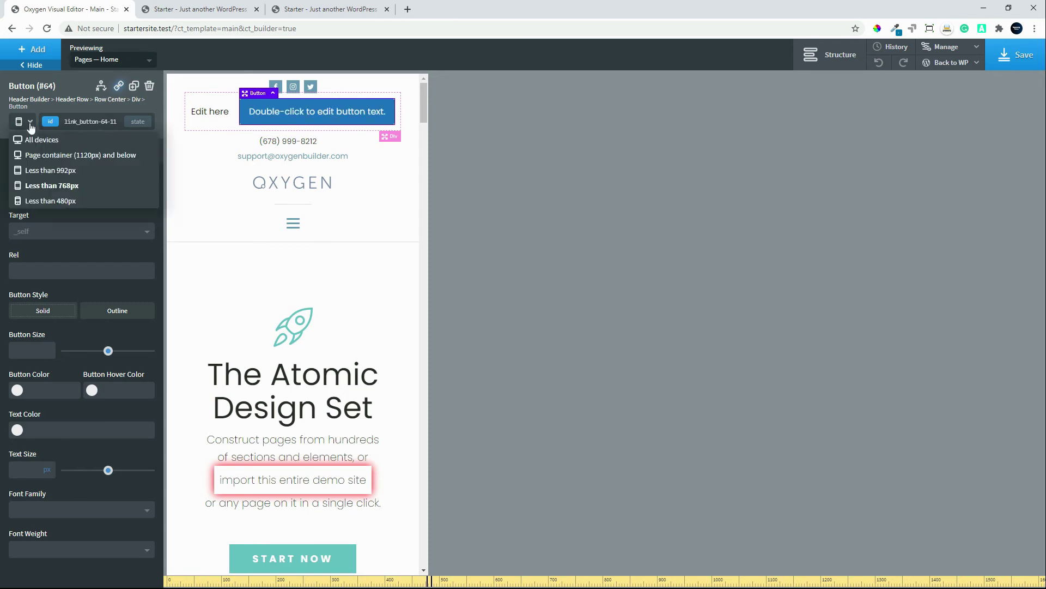
click(62, 187)
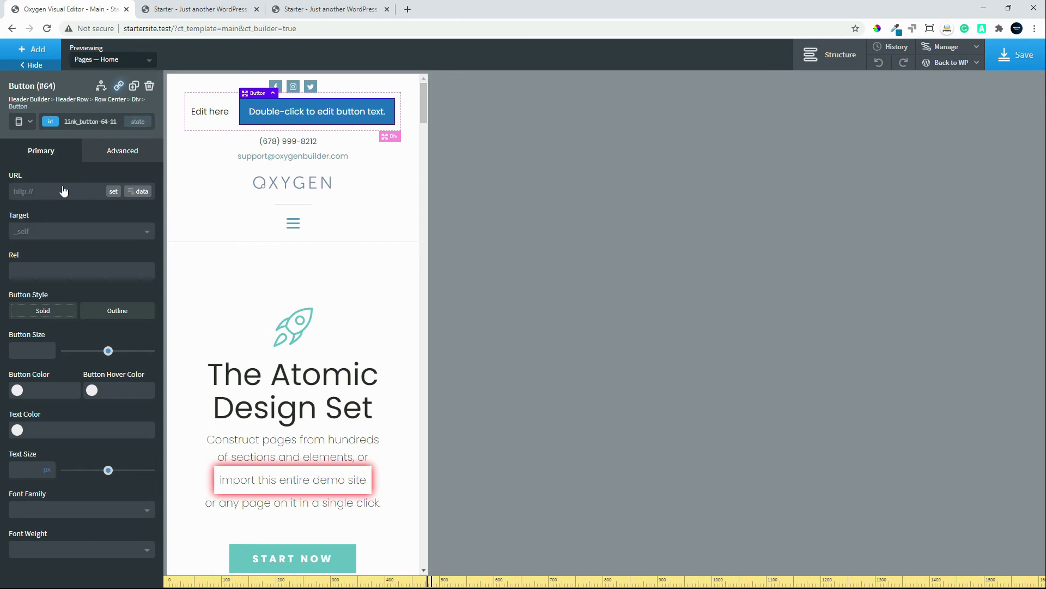
click(115, 158)
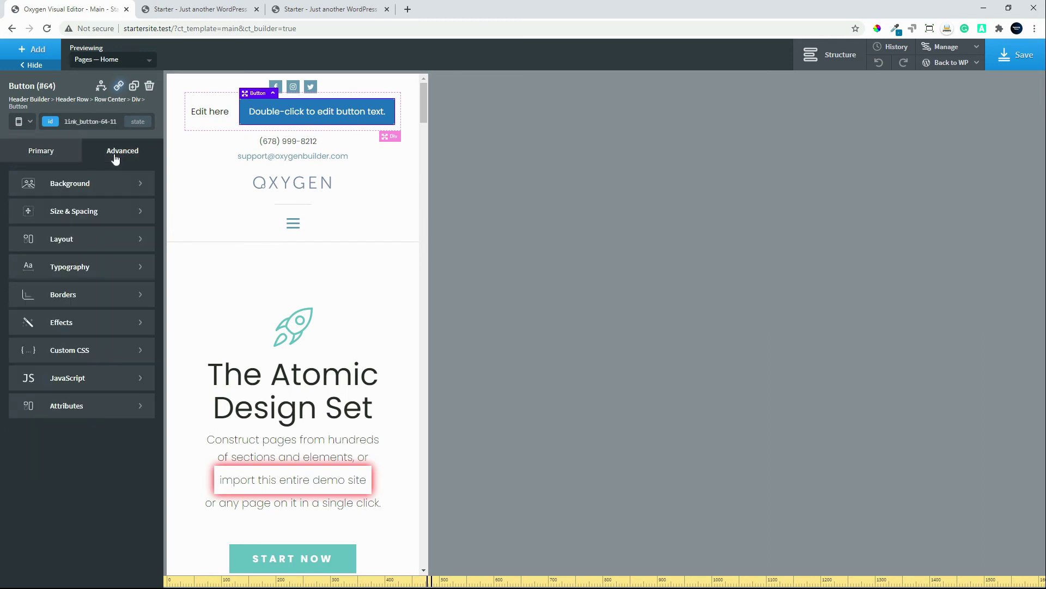
click(93, 246)
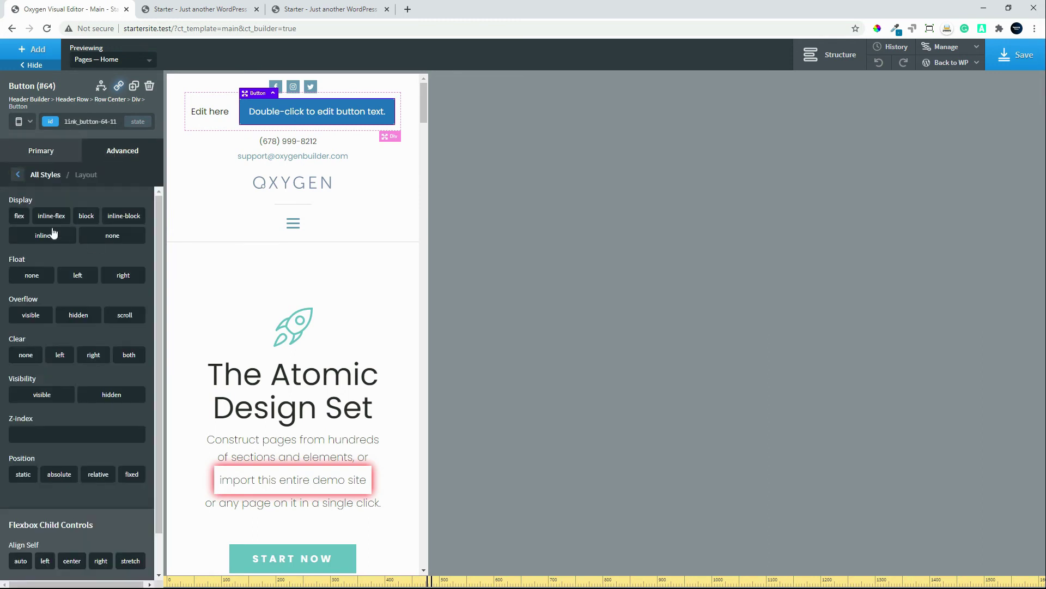
click(112, 237)
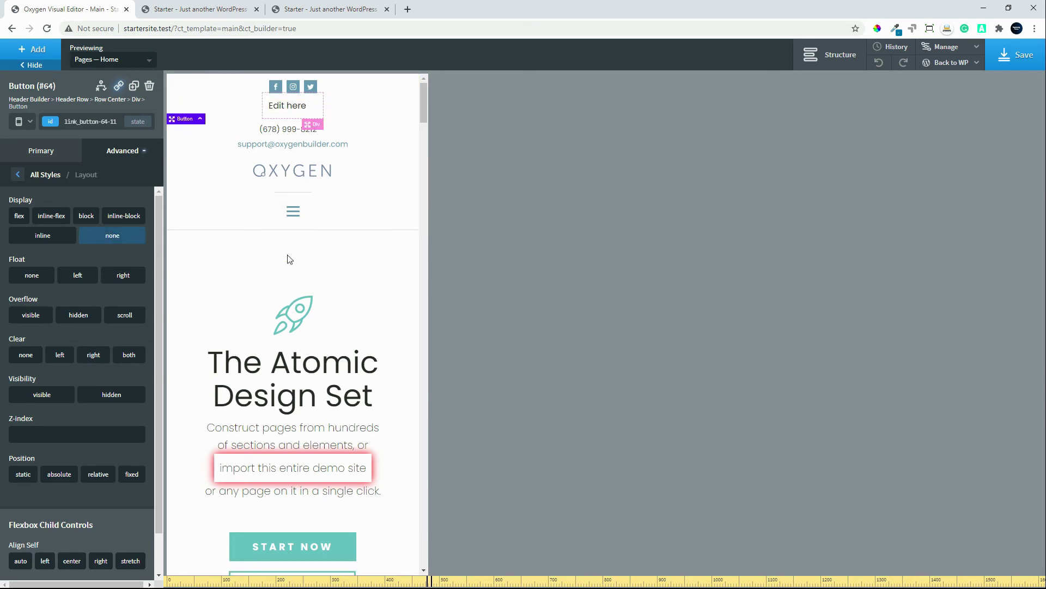
click(31, 126)
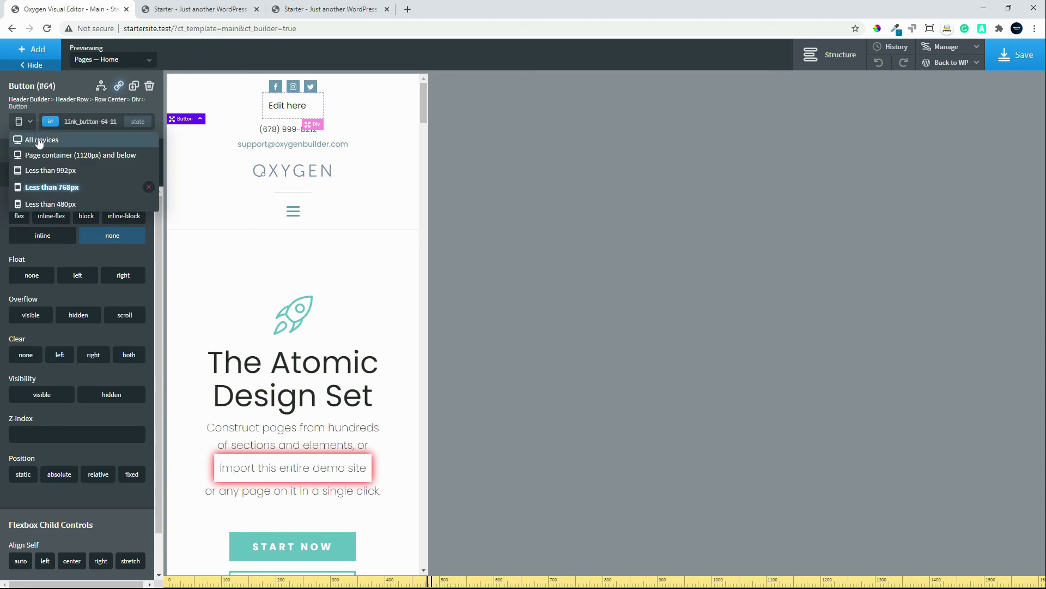
click(39, 140)
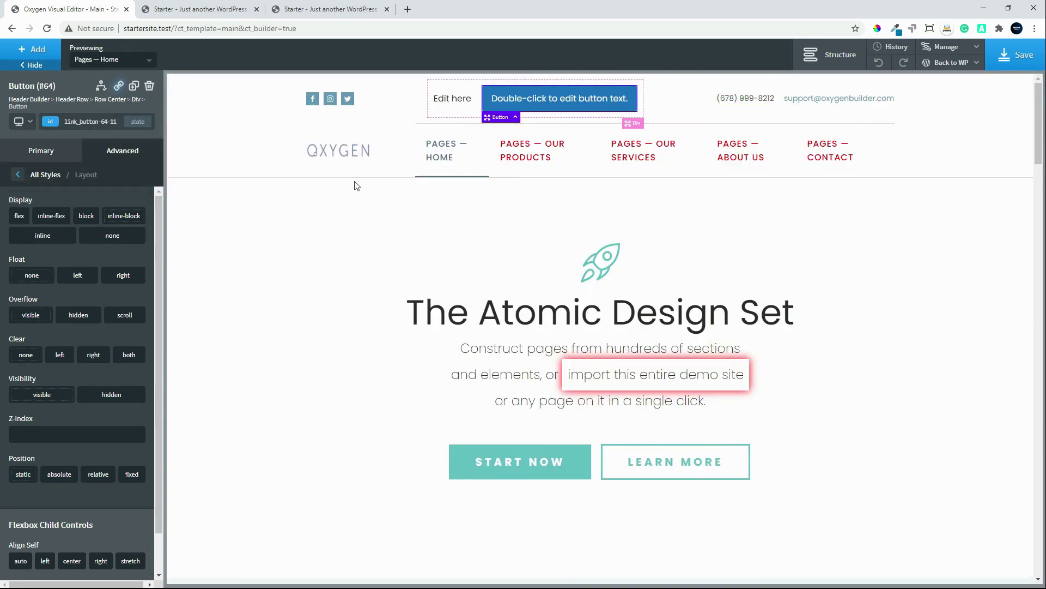
Step: Set the display of the top row's center div, holding the text and button, to none below 768px, and return to All devices
click(827, 59)
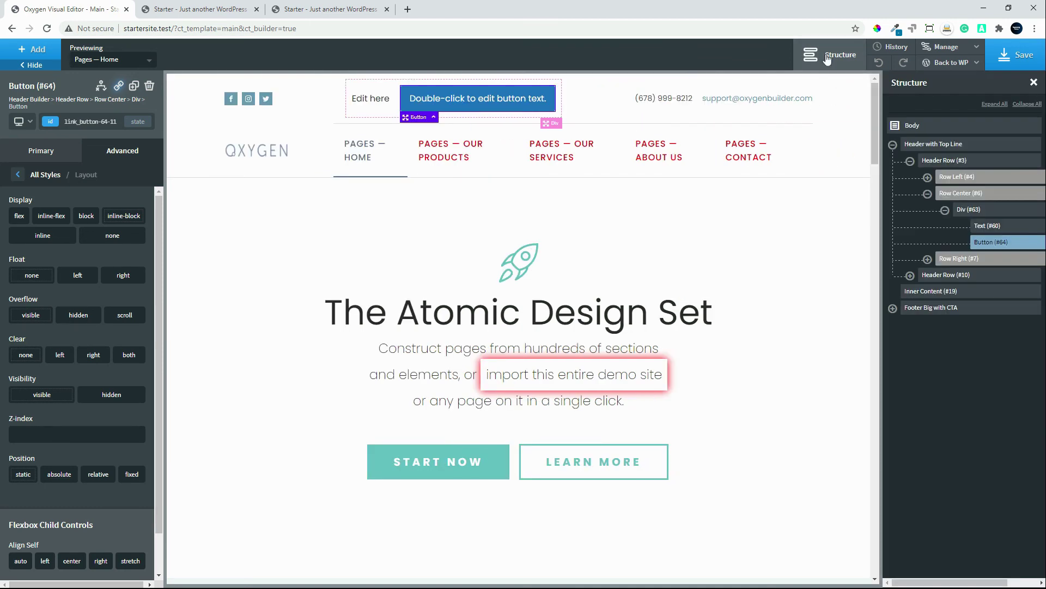
click(927, 259)
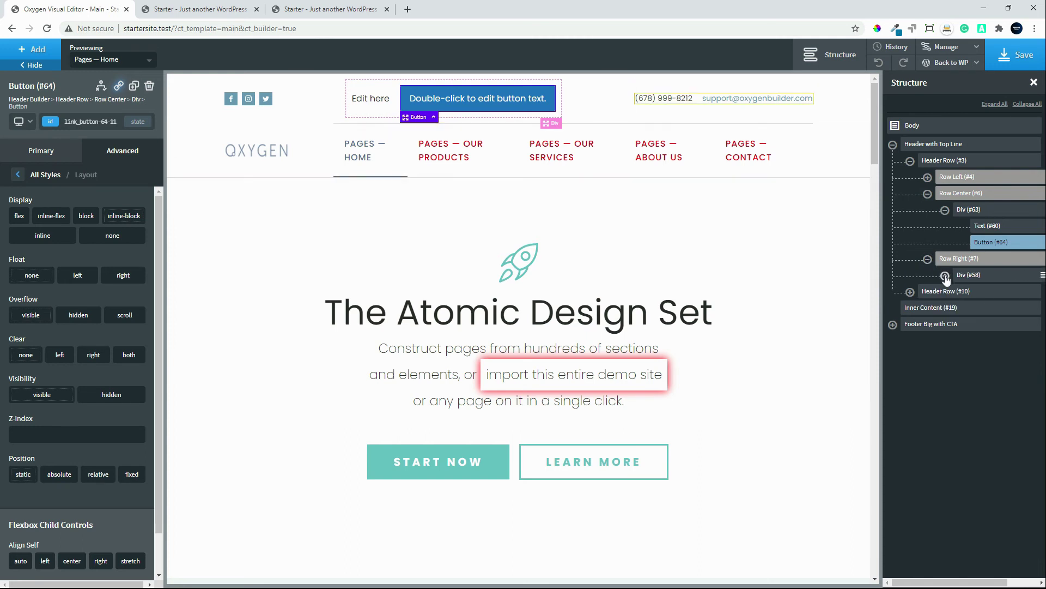
click(946, 275)
click(981, 212)
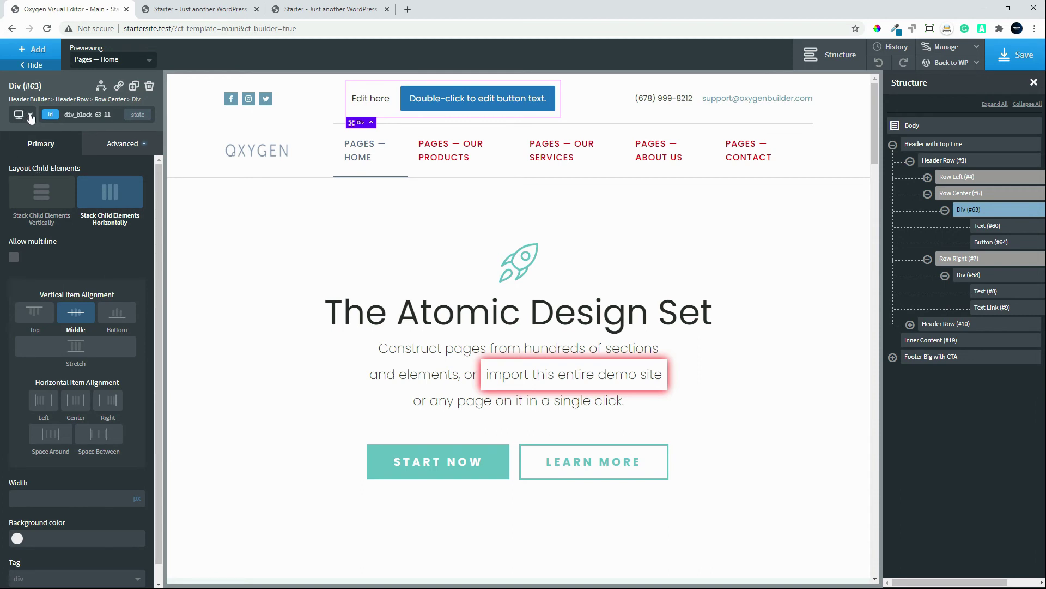
click(30, 115)
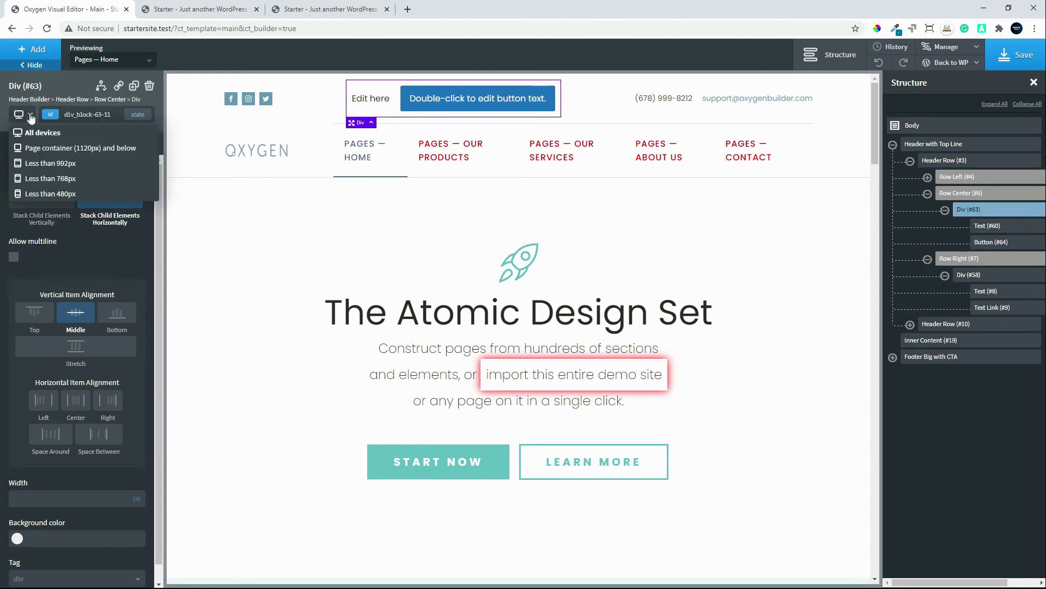
click(61, 179)
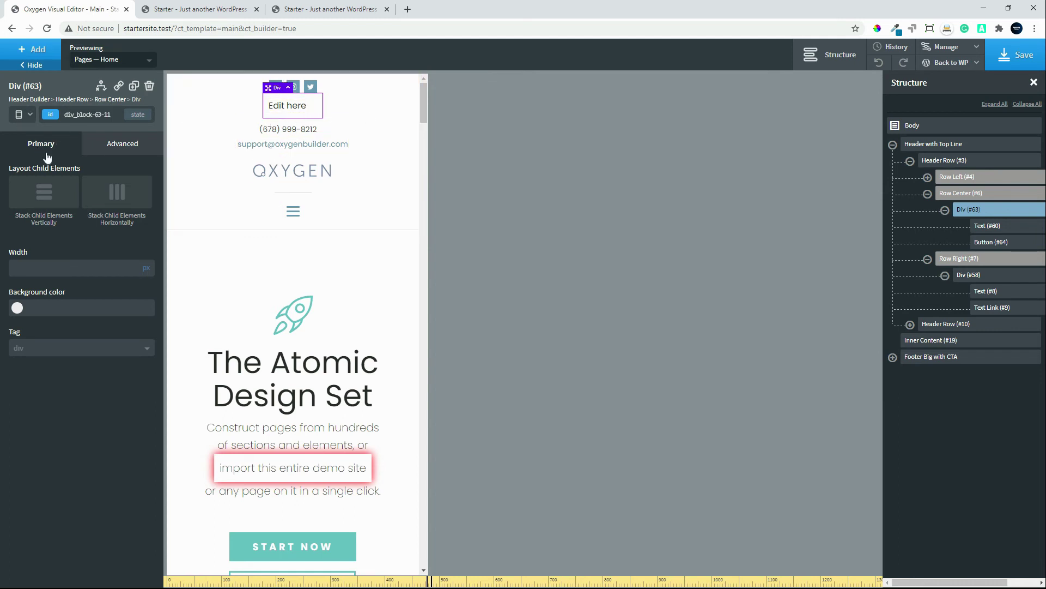
click(106, 145)
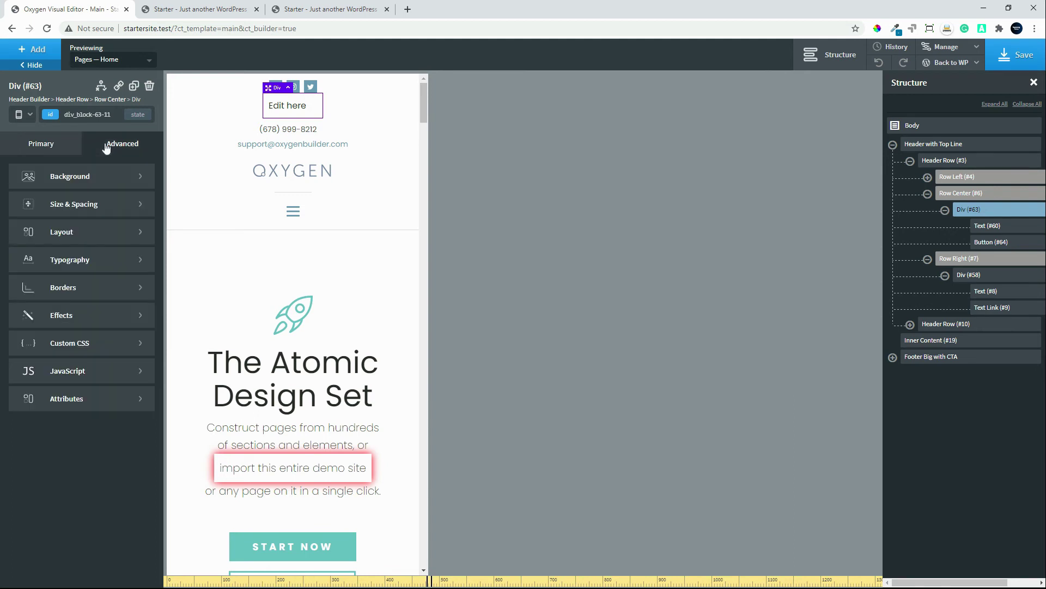
click(121, 233)
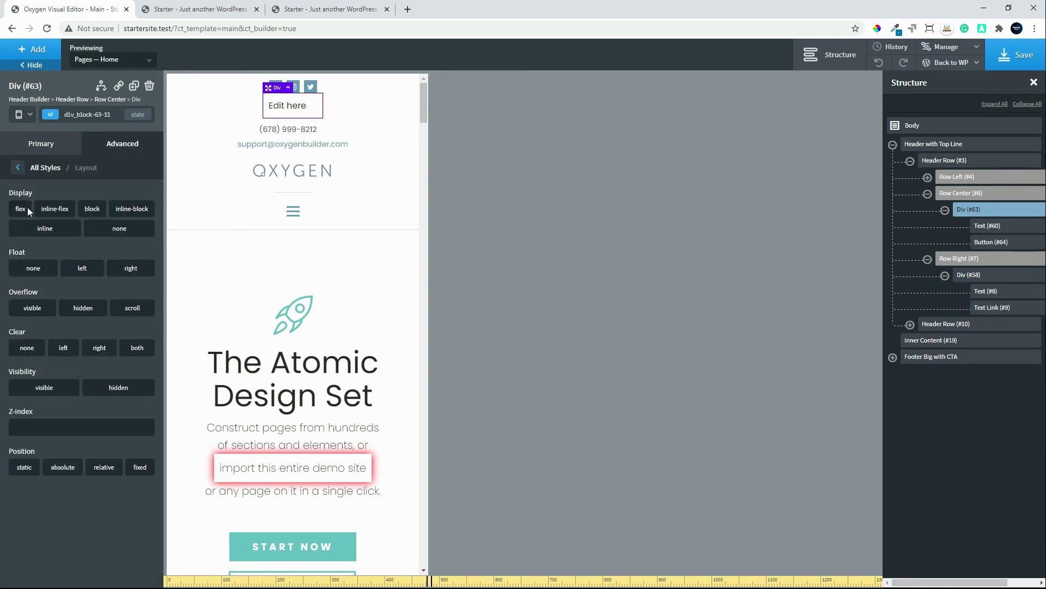
click(113, 229)
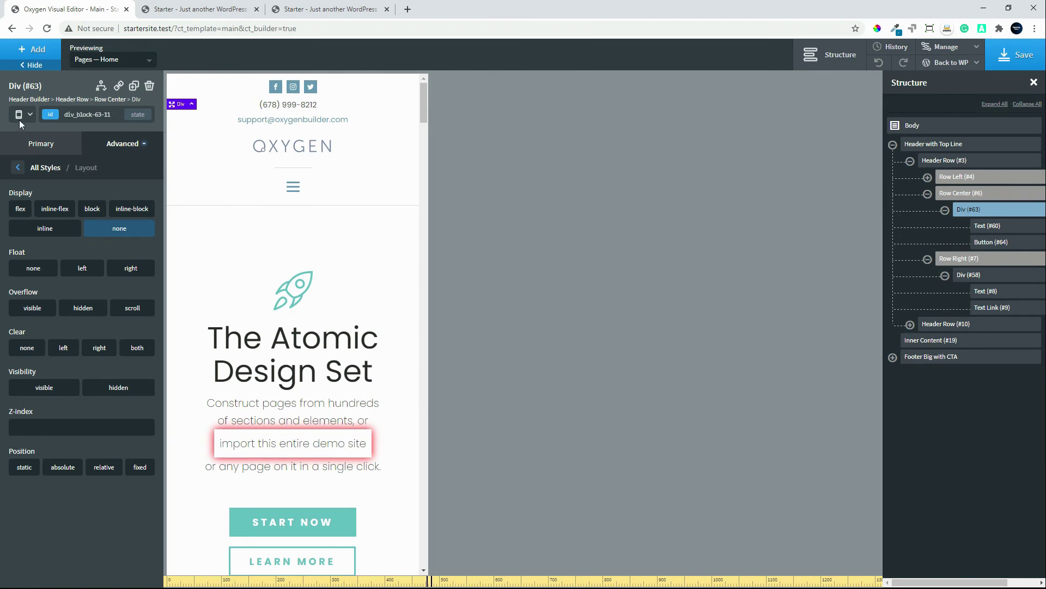
click(30, 116)
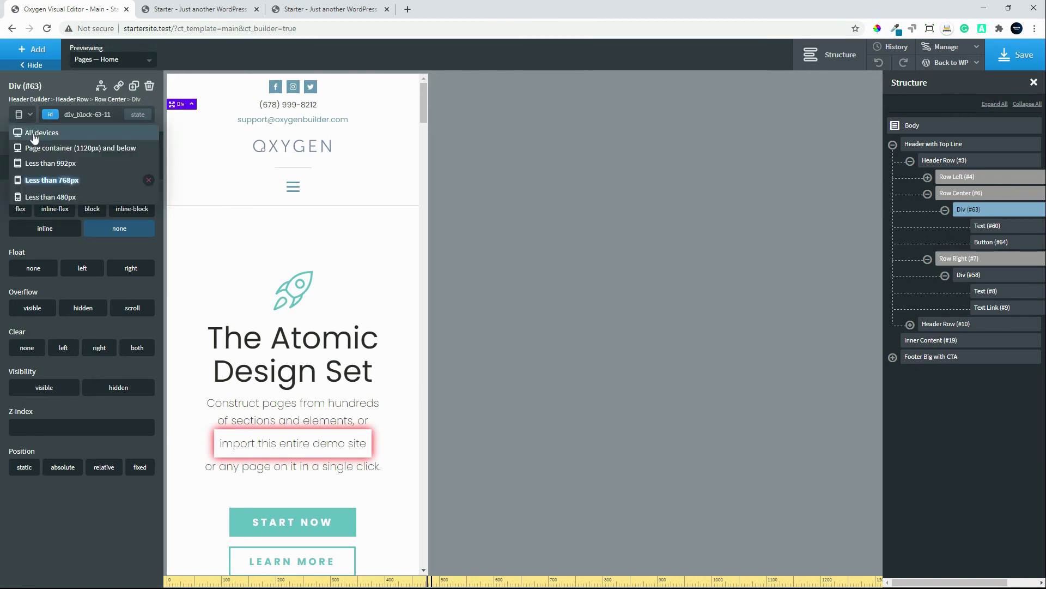
click(33, 134)
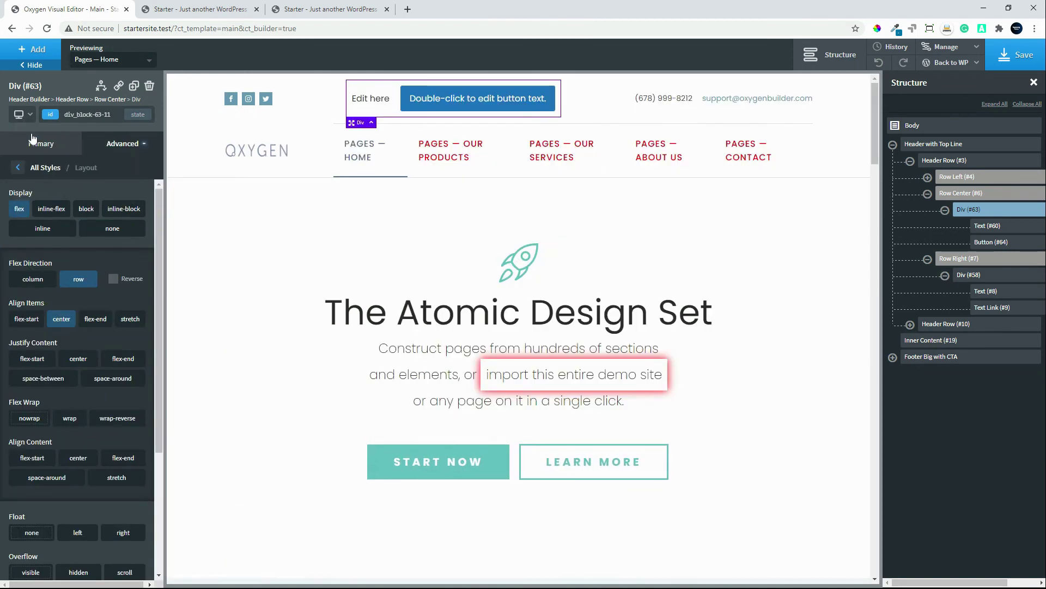
Step: In the less than 768px view, open the header's mobile menu and include dropdown links in the responsive menu
click(26, 115)
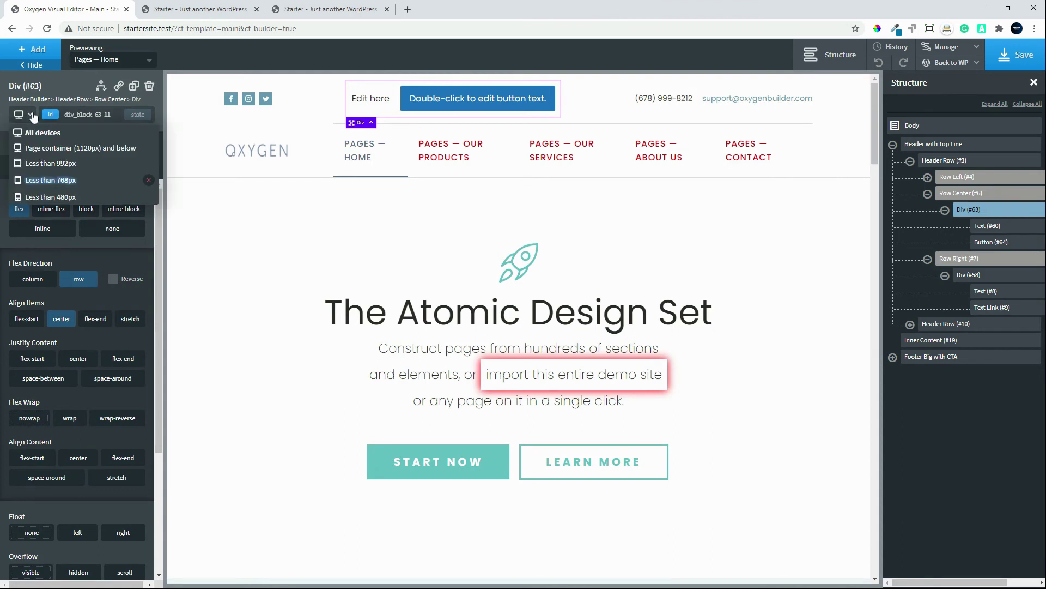
click(40, 185)
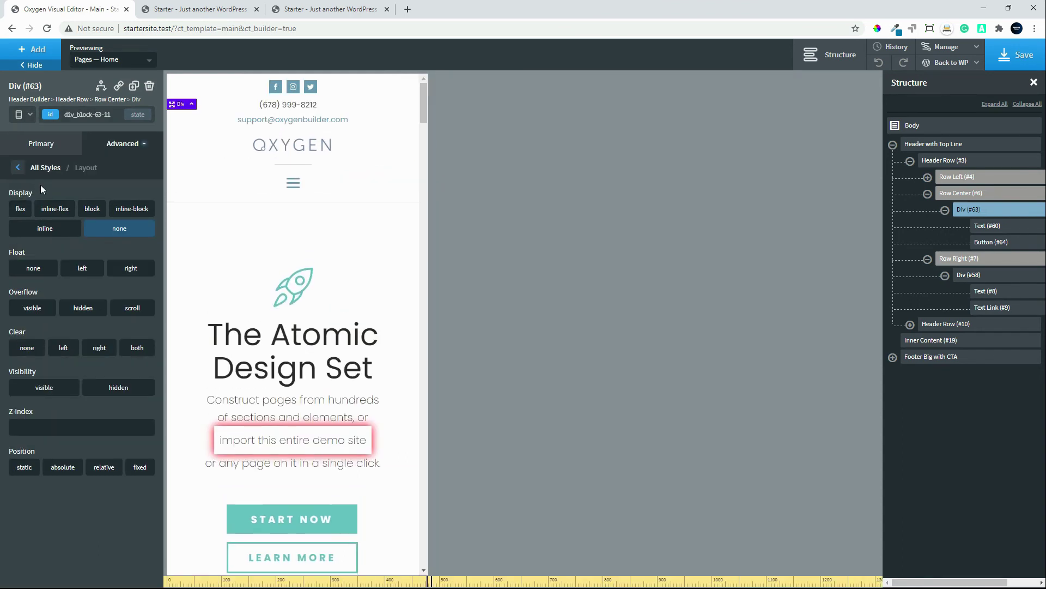
click(294, 193)
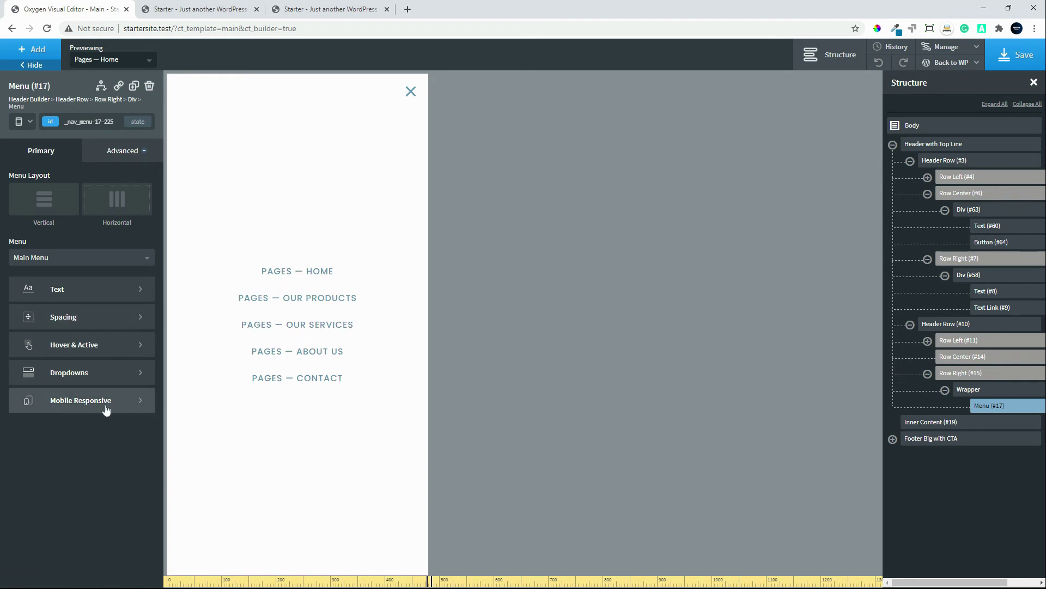
click(126, 406)
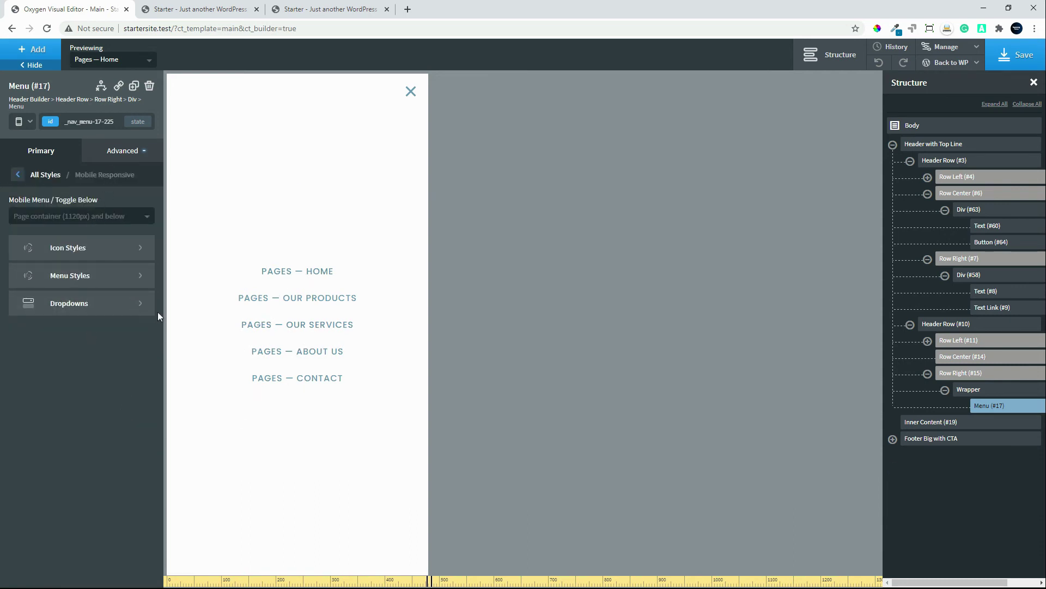
click(98, 314)
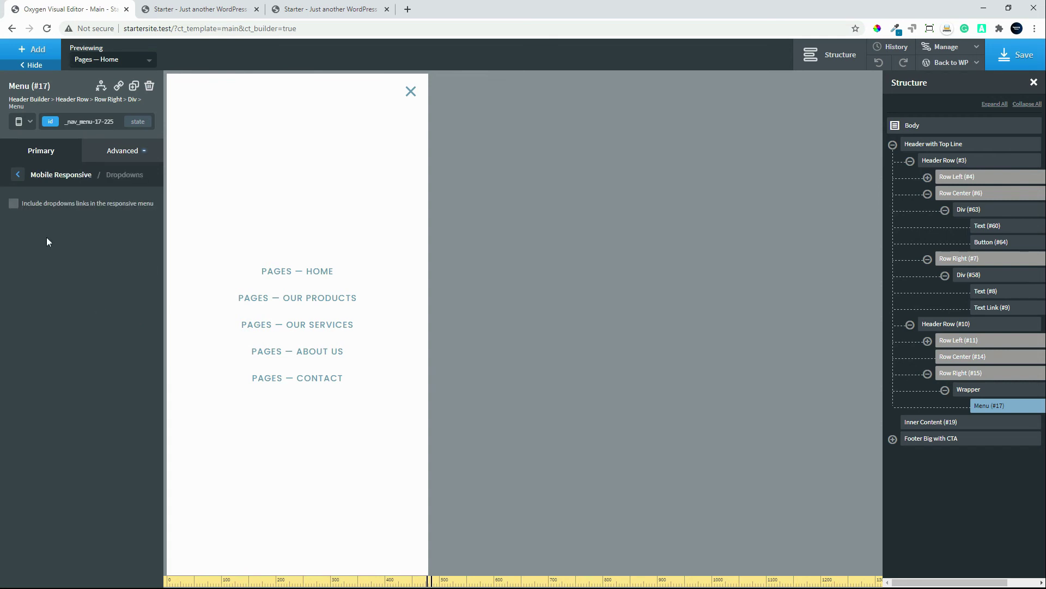
click(13, 204)
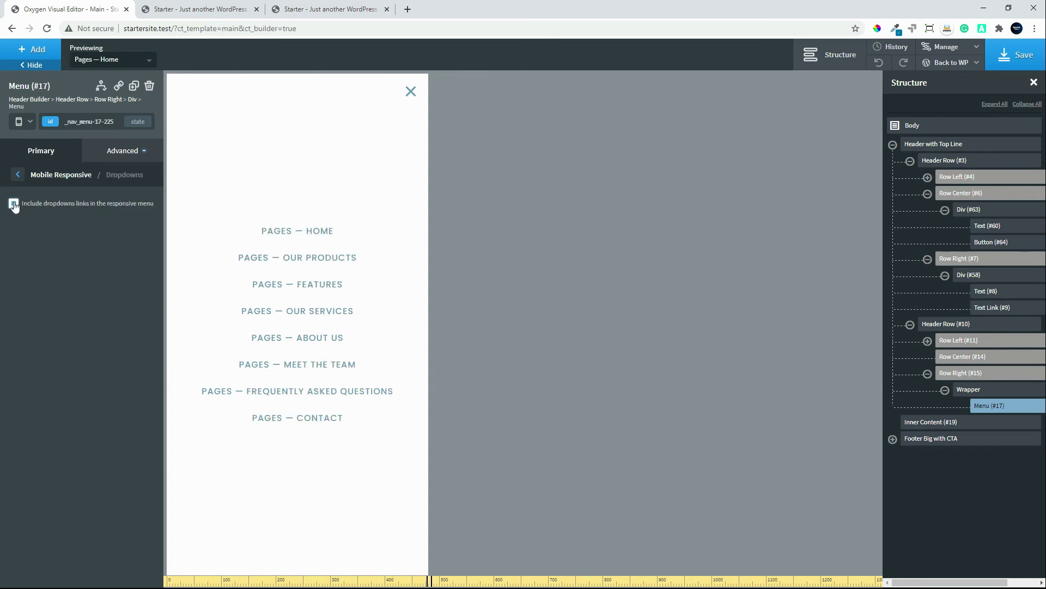
click(13, 203)
click(14, 204)
click(18, 174)
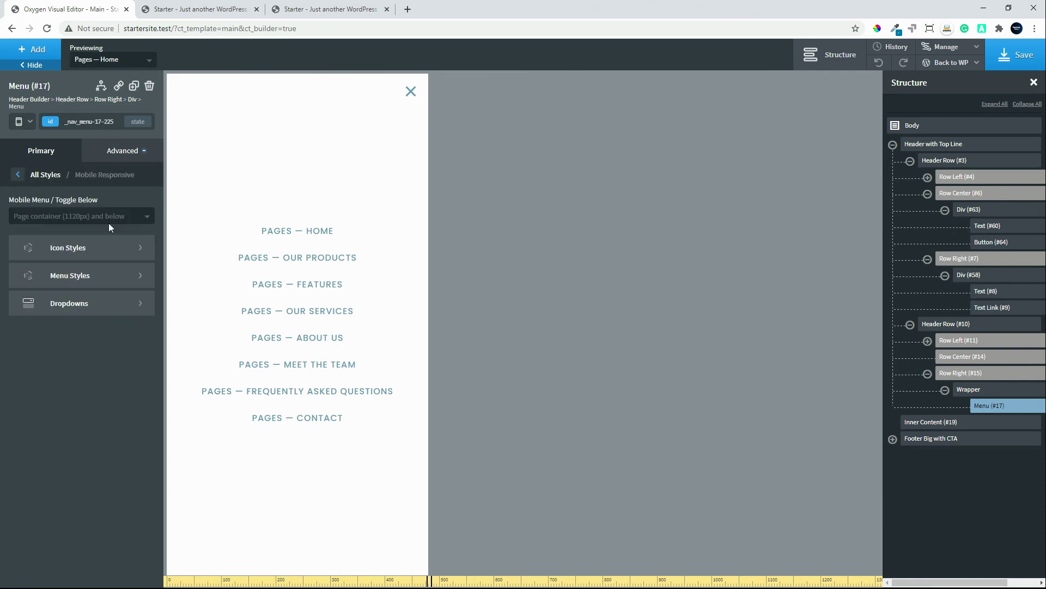
Step: Set the mobile menu's icon size to 56 px and return to the All devices view
click(116, 276)
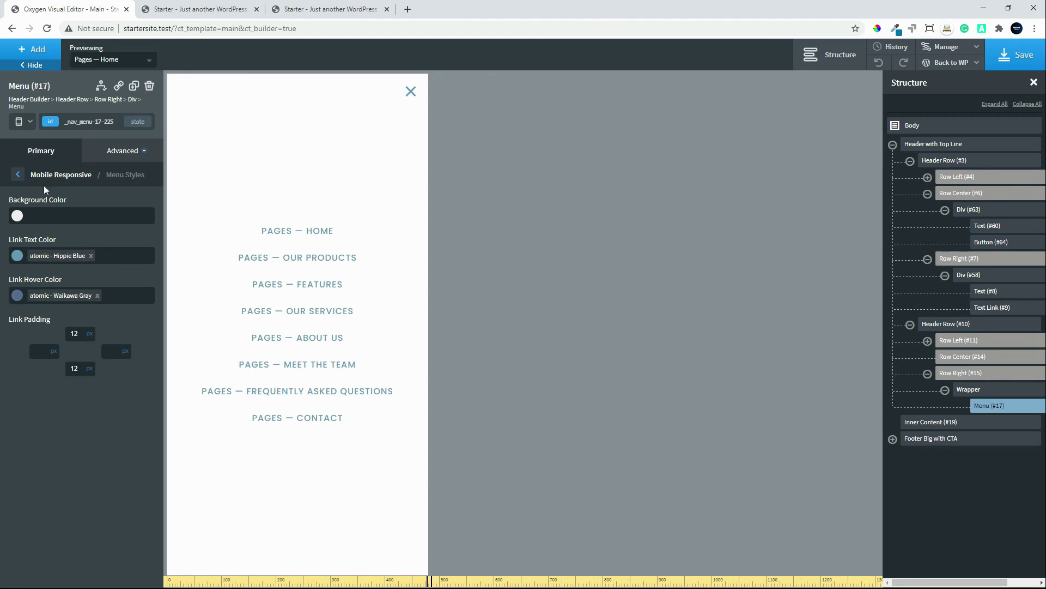
click(19, 174)
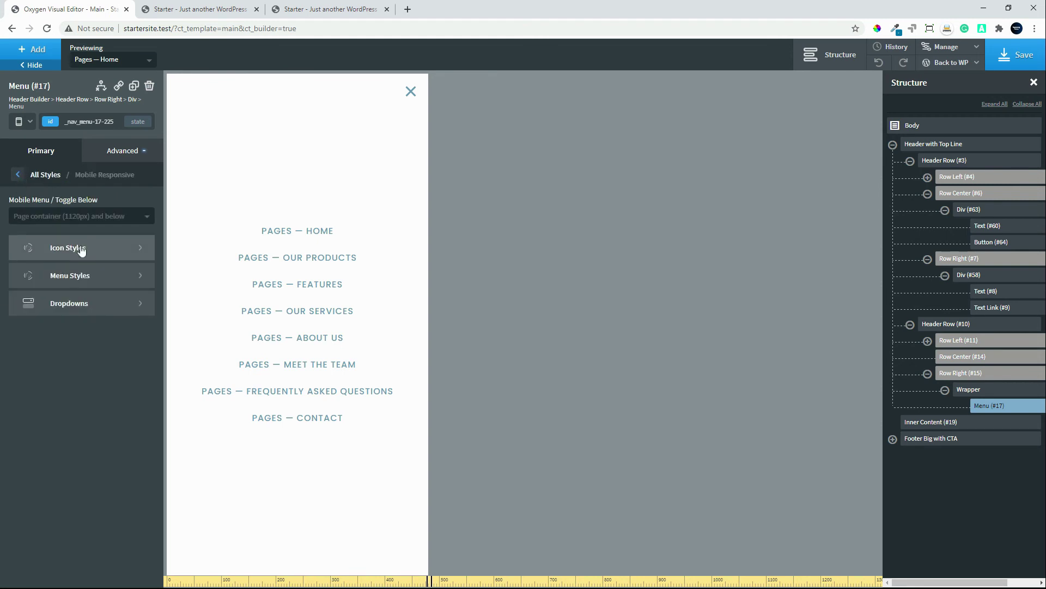
click(80, 248)
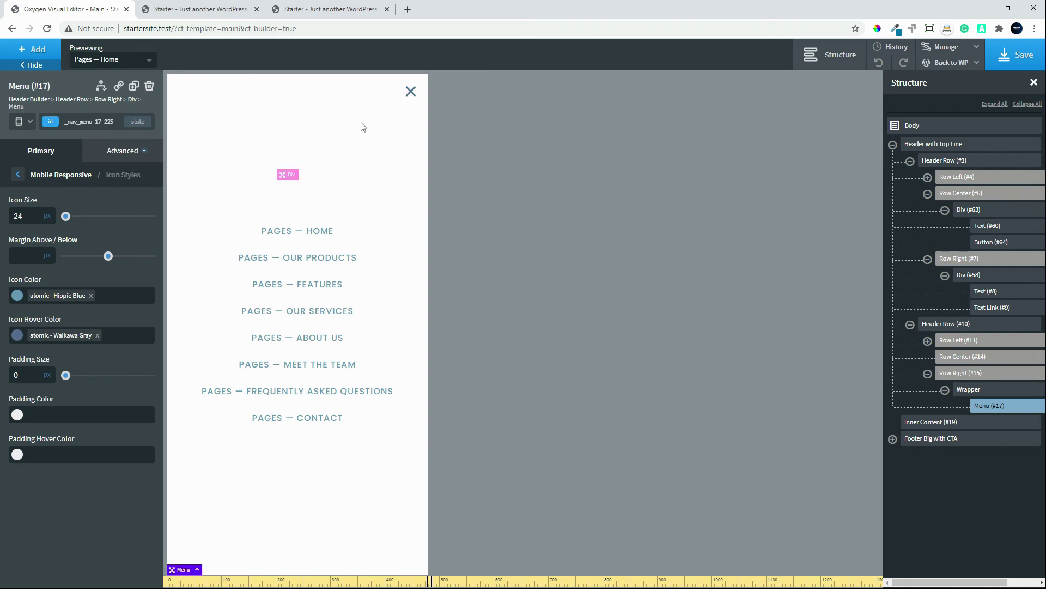
drag(66, 217, 87, 224)
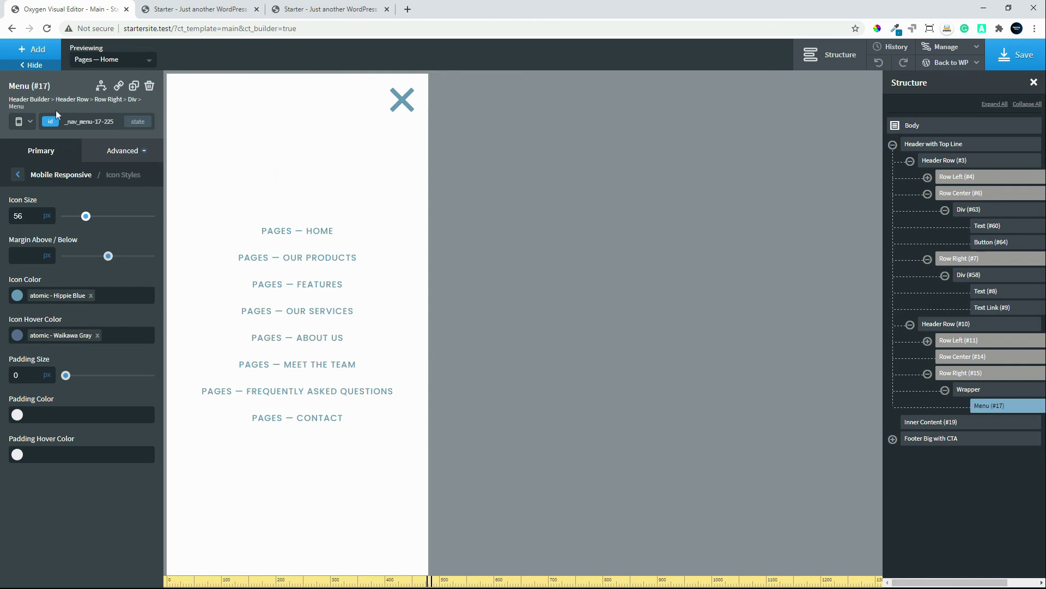
click(20, 66)
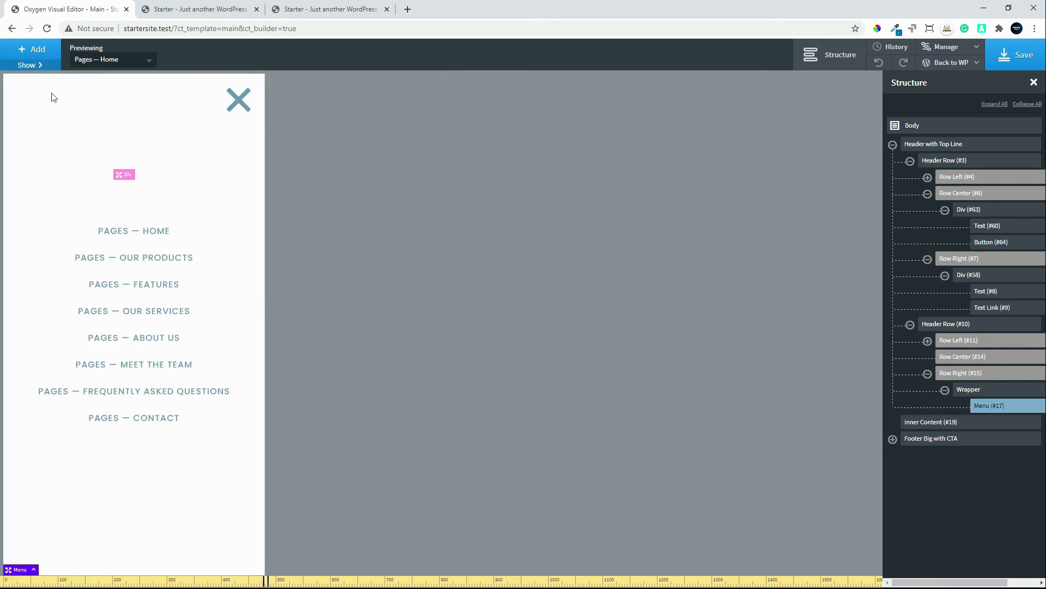
click(26, 66)
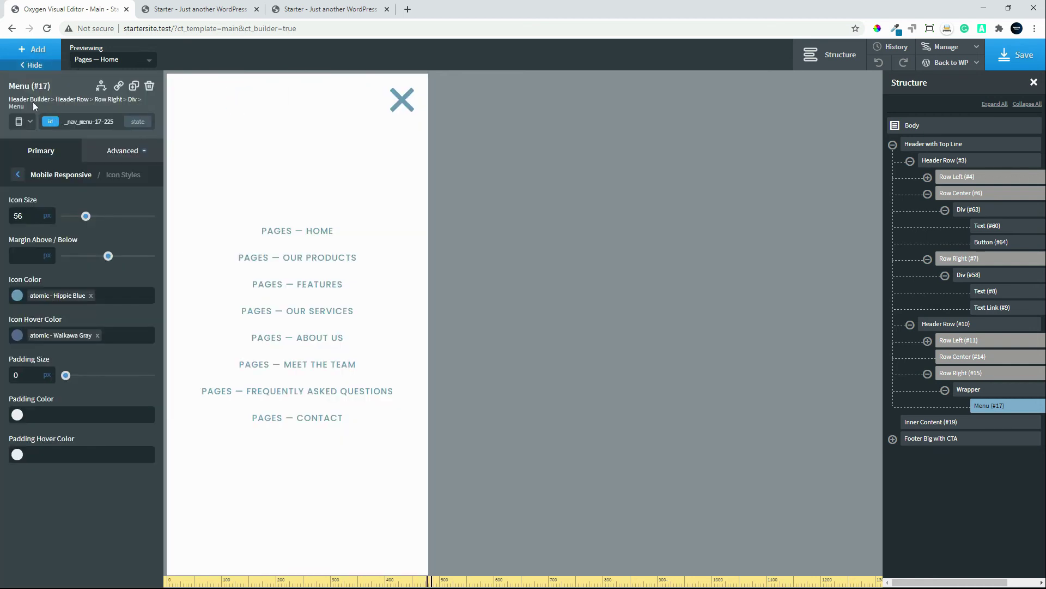
click(30, 122)
click(39, 140)
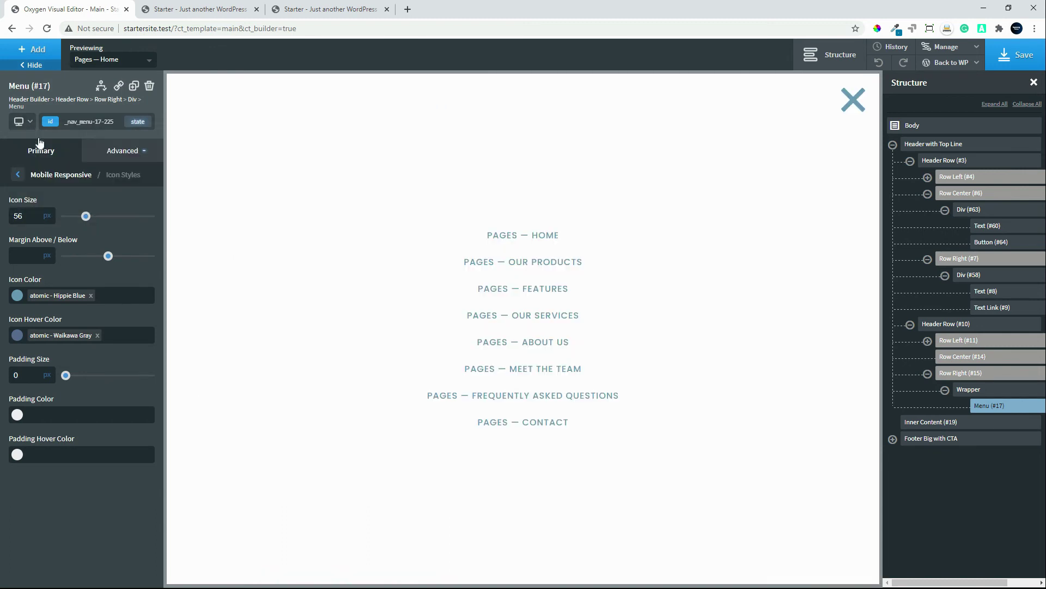
Step: Close the mobile menu preview and hide the element settings and Structure panes to view the header at full width
click(852, 101)
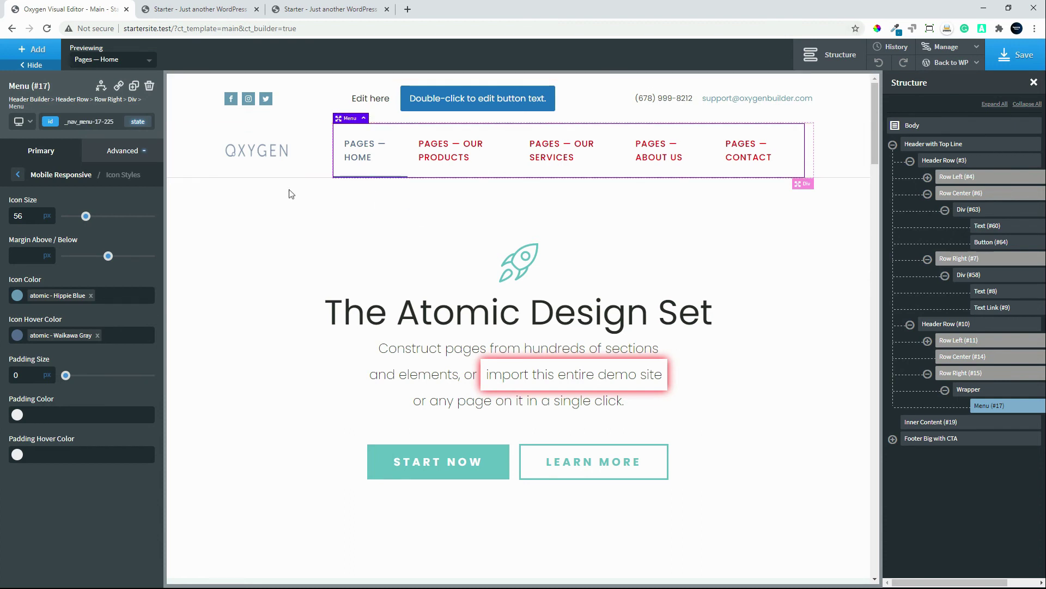
click(23, 66)
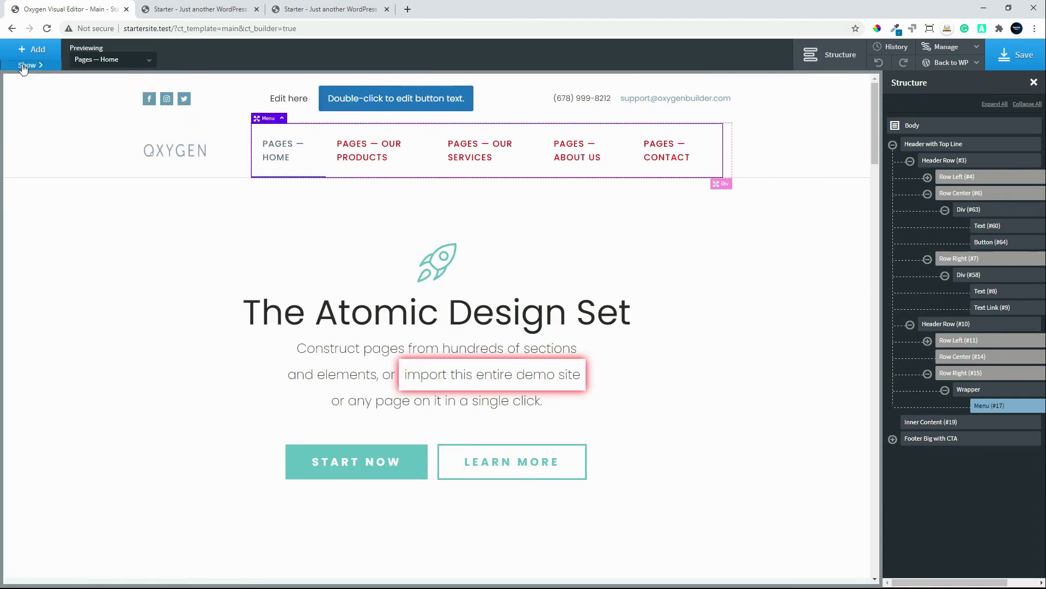
click(1034, 82)
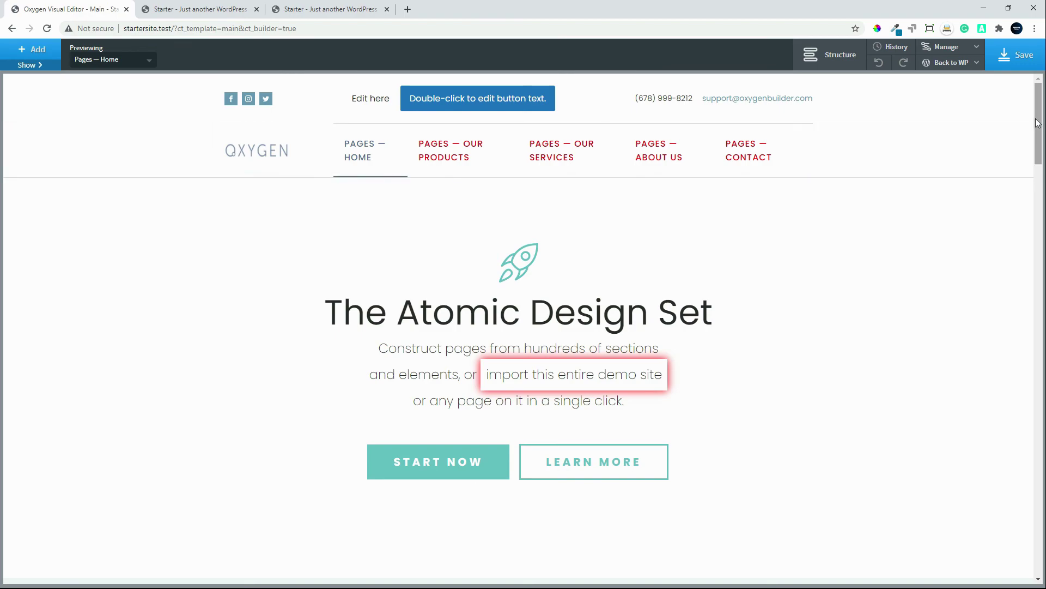
drag(1037, 122, 962, 75)
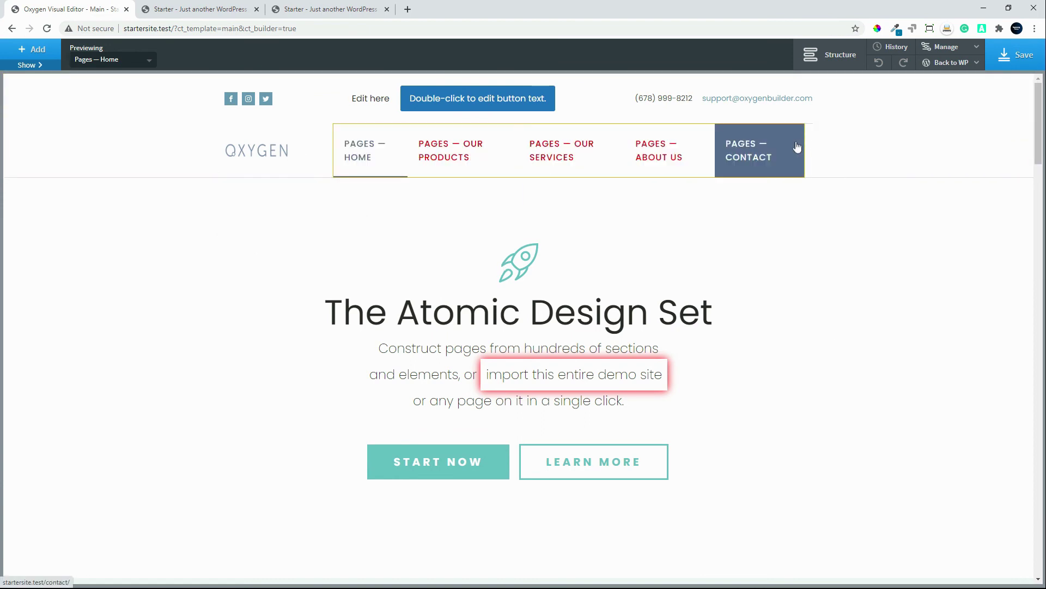
Step: Save the main template and open the site's frontend
click(1024, 56)
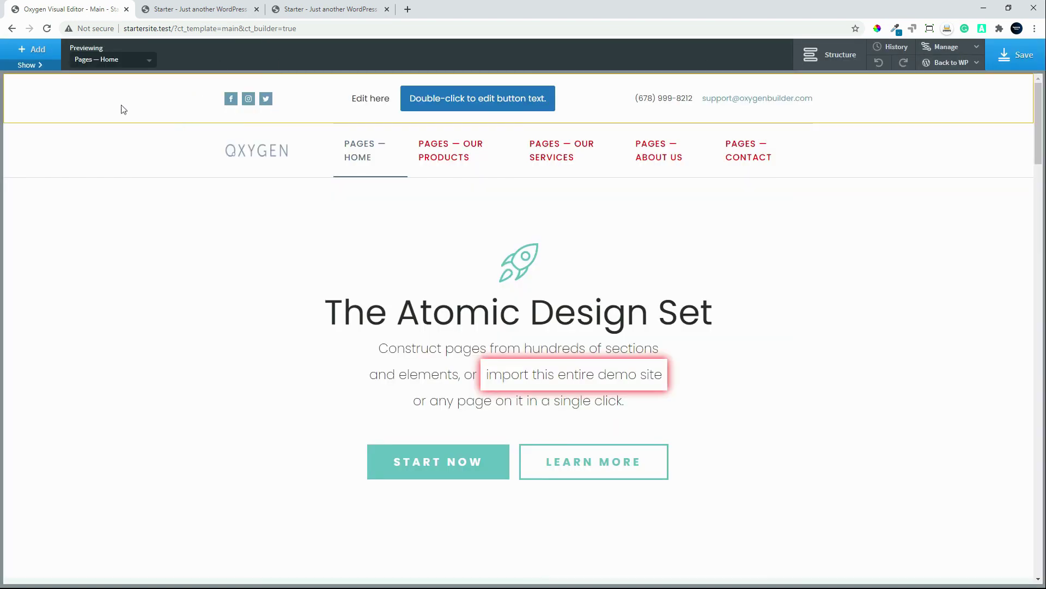
click(953, 68)
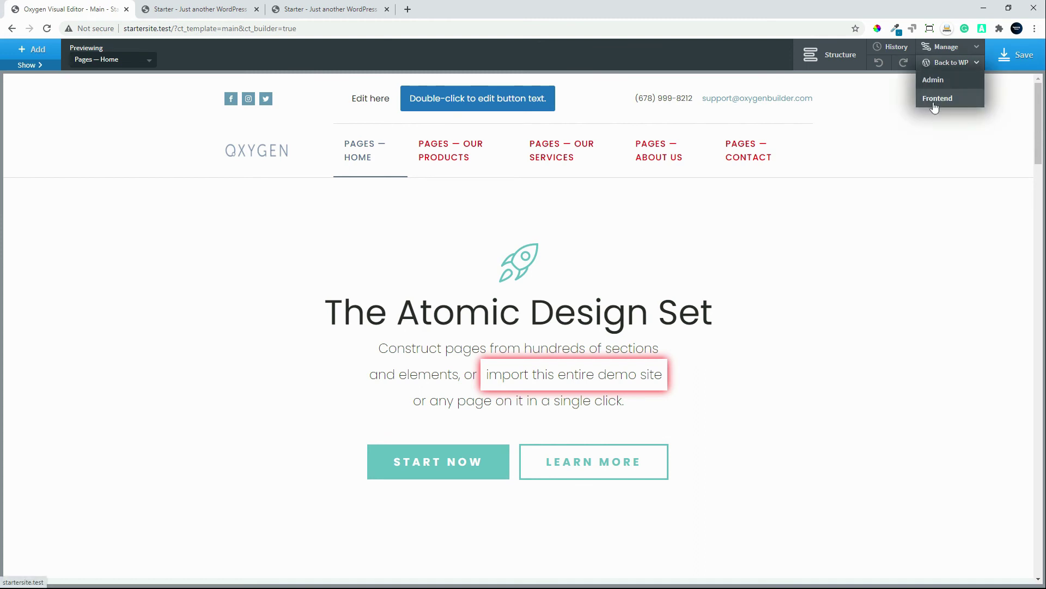
click(935, 99)
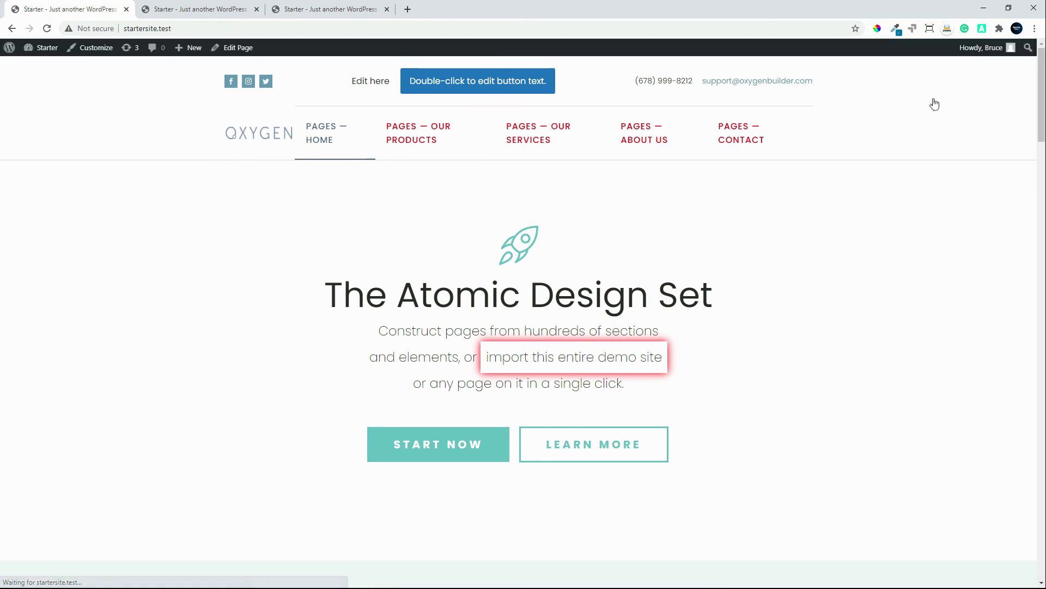
Step: Inspect the frontend page with the developer tools docked on the right and device emulation on for iPhone 5/SE
mouse_move(467, 144)
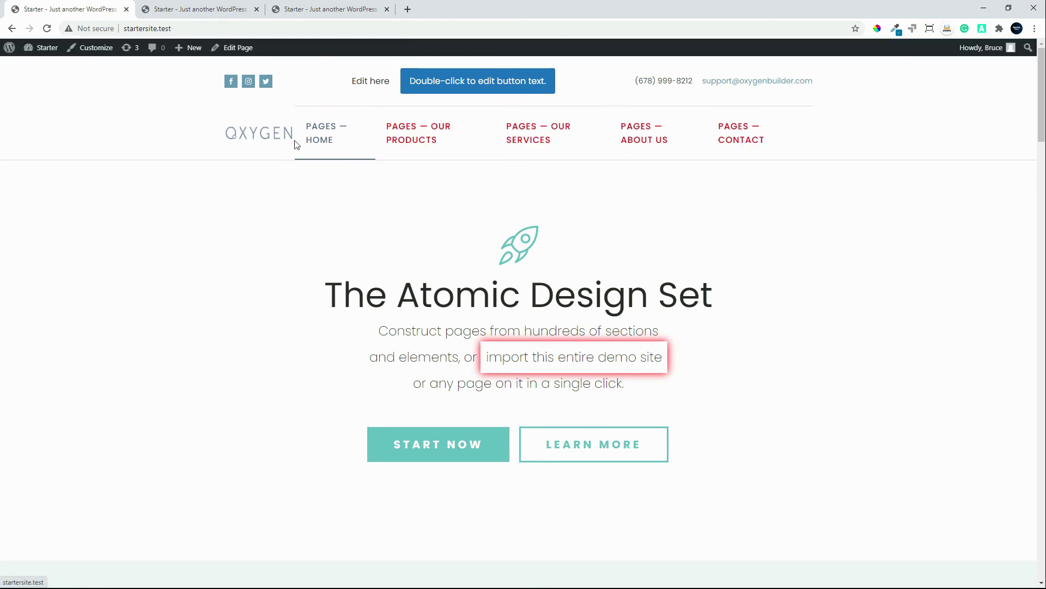
right_click(868, 195)
click(897, 321)
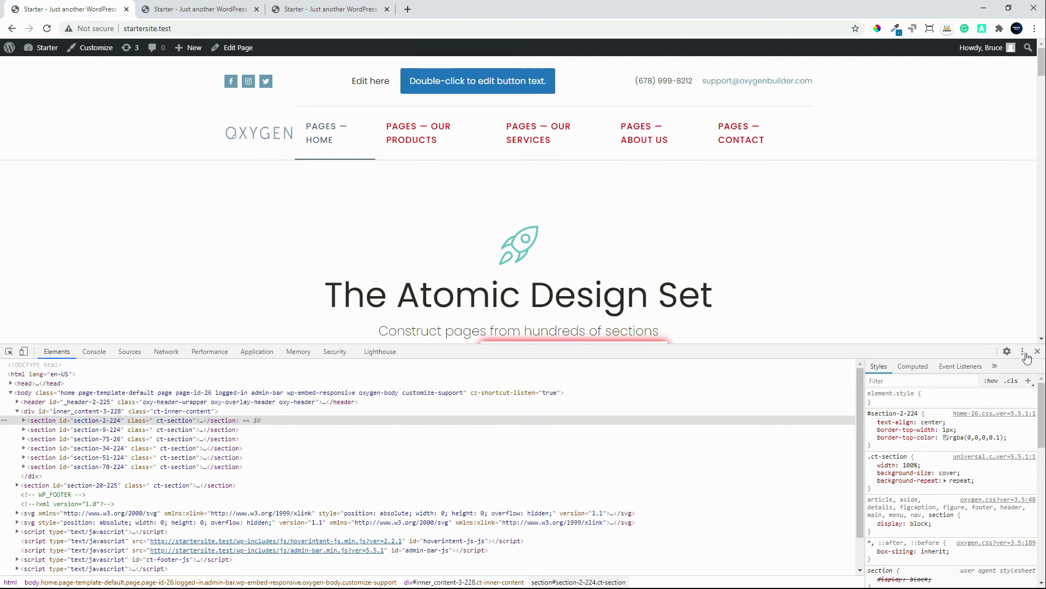
click(1023, 352)
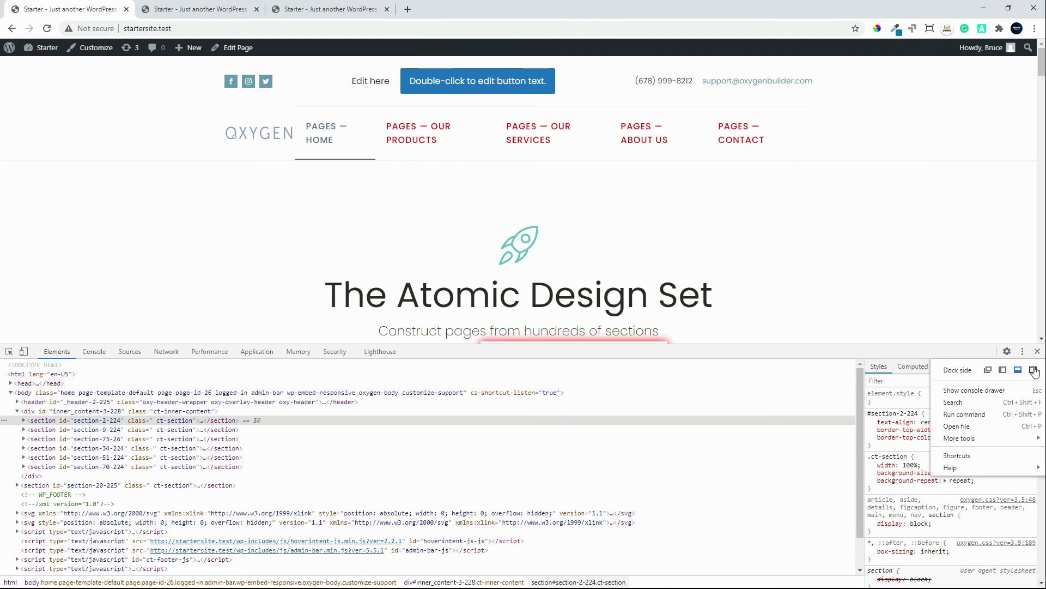
click(1033, 370)
click(866, 46)
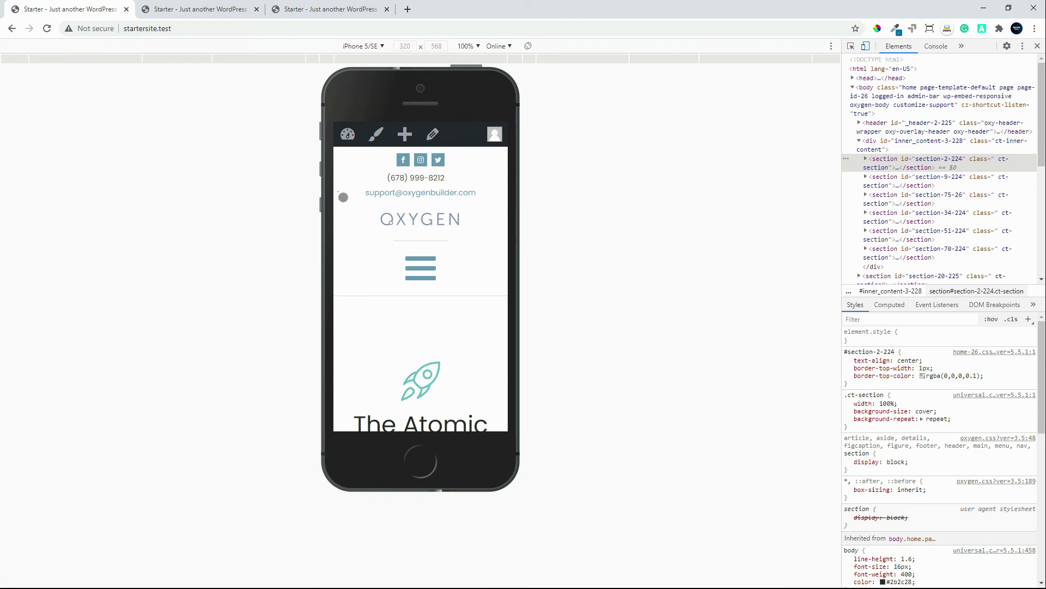
Step: Test opening and closing the mobile menu, examine the page on the phone preview, and close the developer tools
click(413, 261)
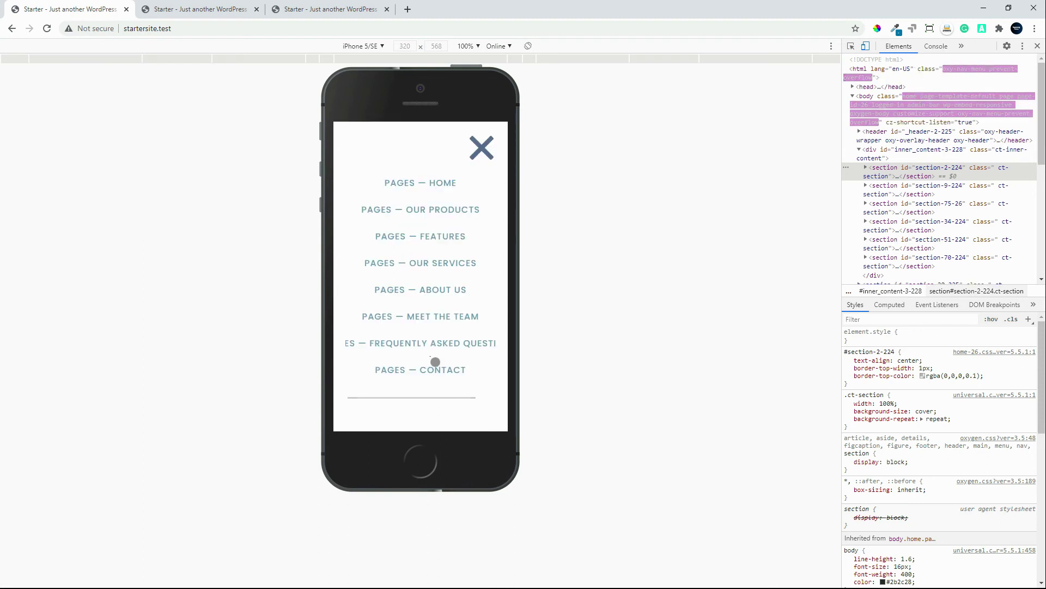
click(481, 148)
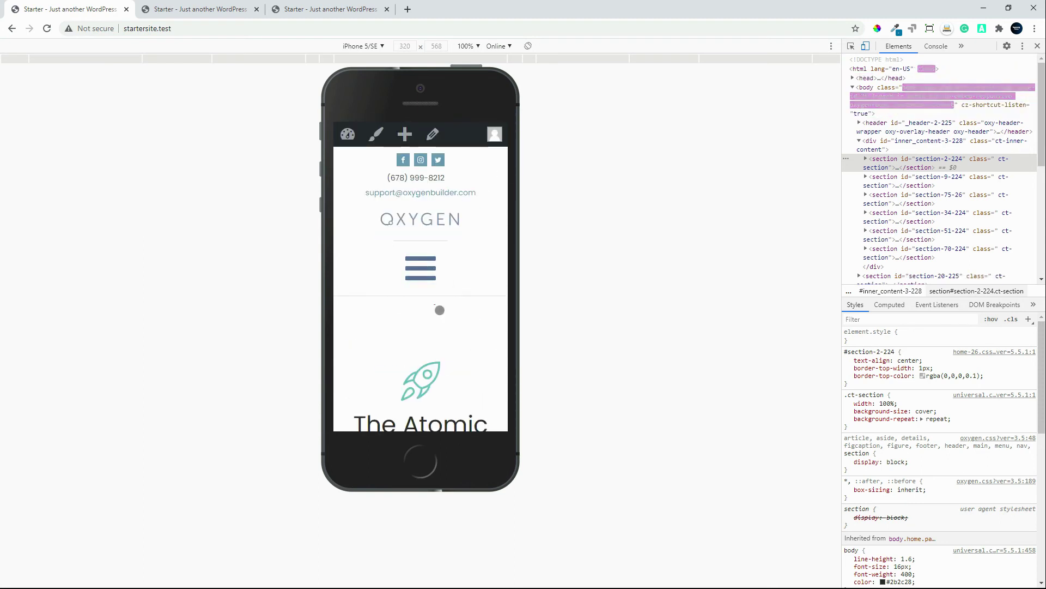
scroll(446, 156, down, 20)
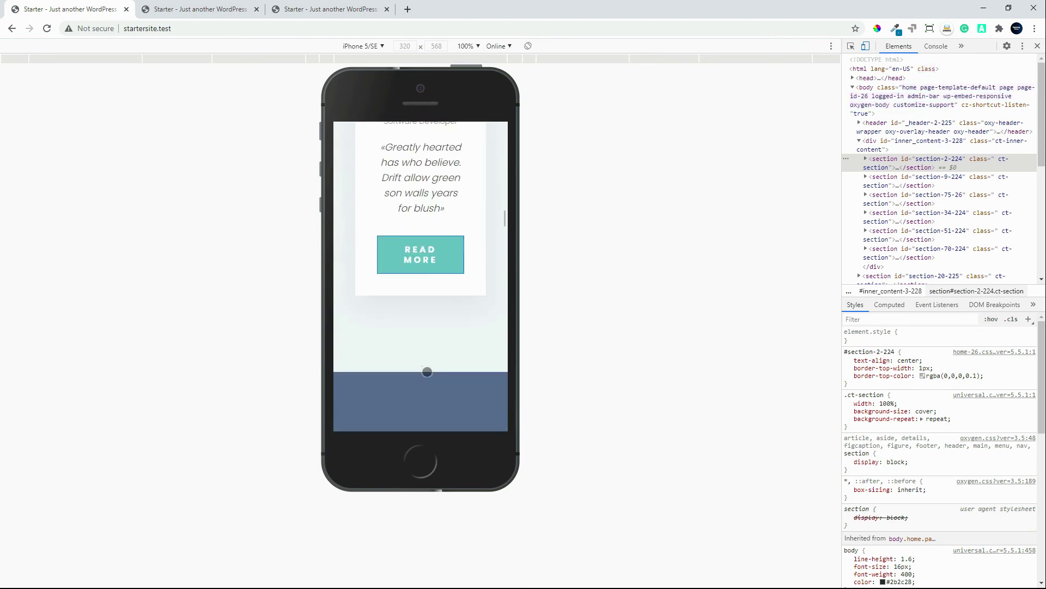
scroll(430, 180, down, 10)
scroll(403, 228, up, 20)
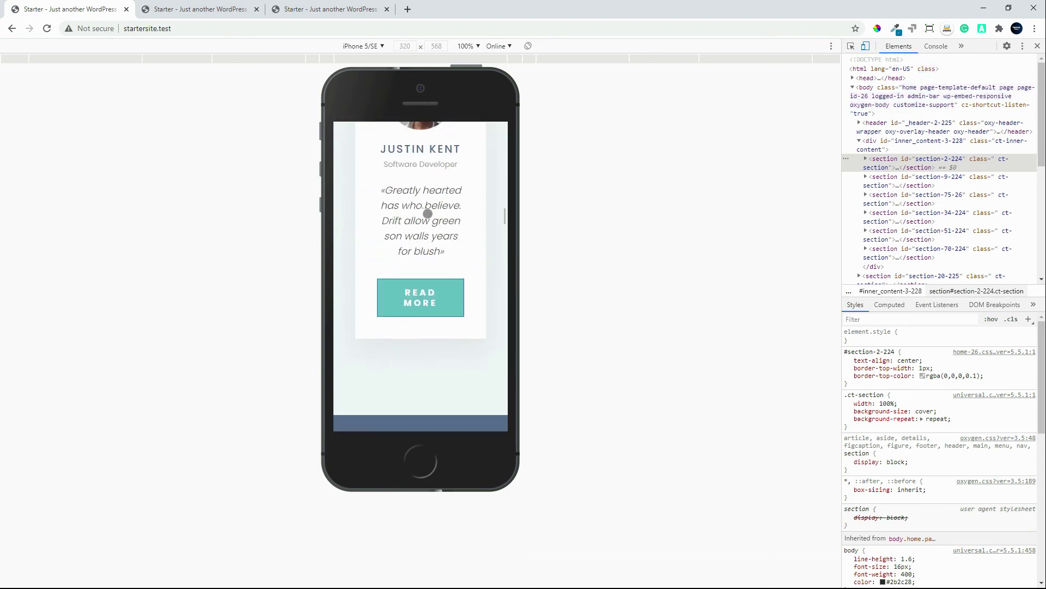
click(1038, 45)
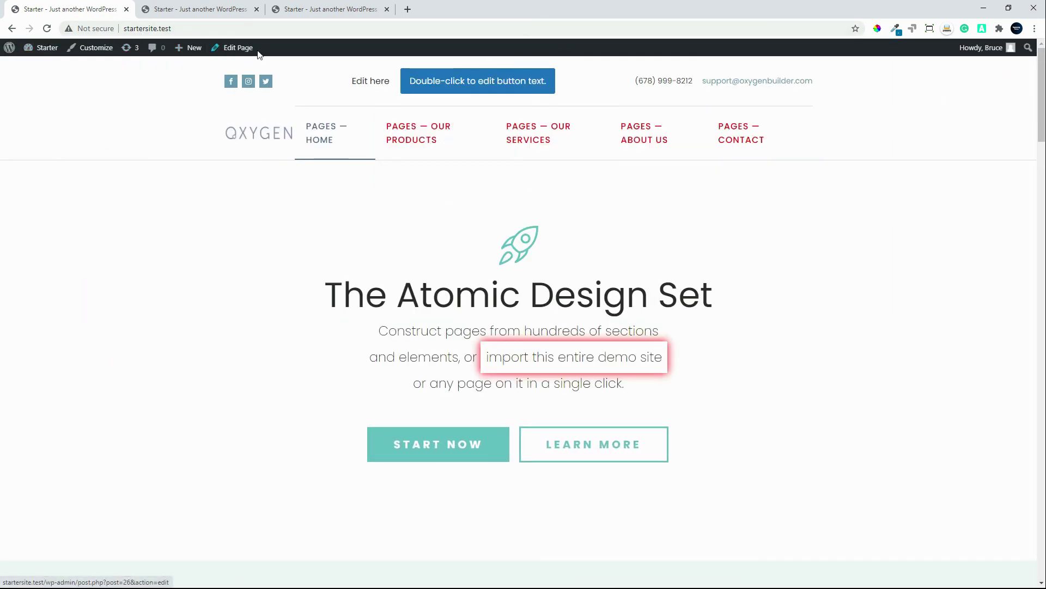
Step: Open the home page in the Oxygen editor and switch its hero section to the less than 480px view
click(237, 50)
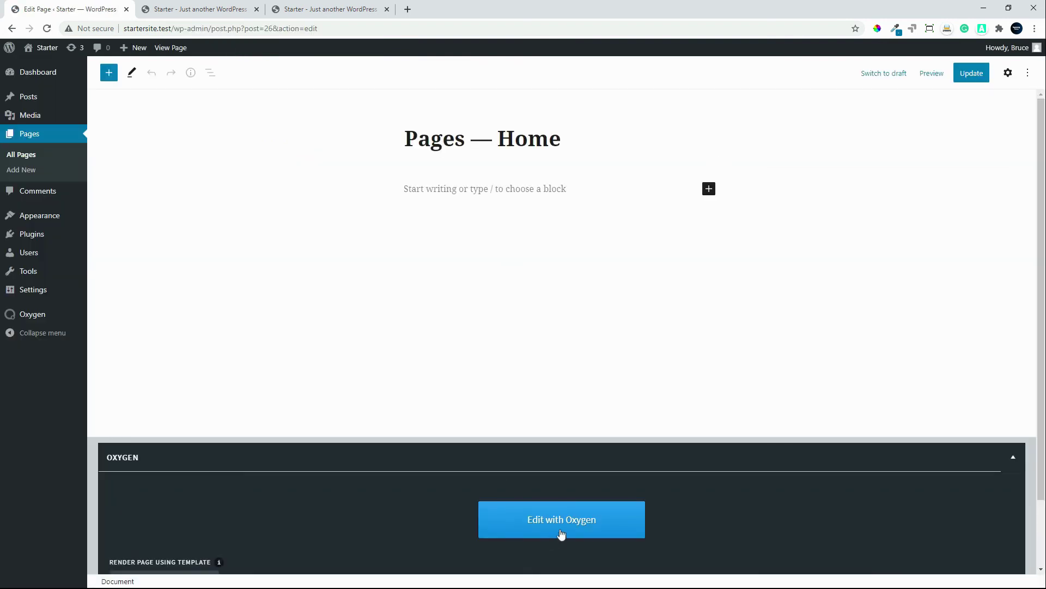
click(567, 524)
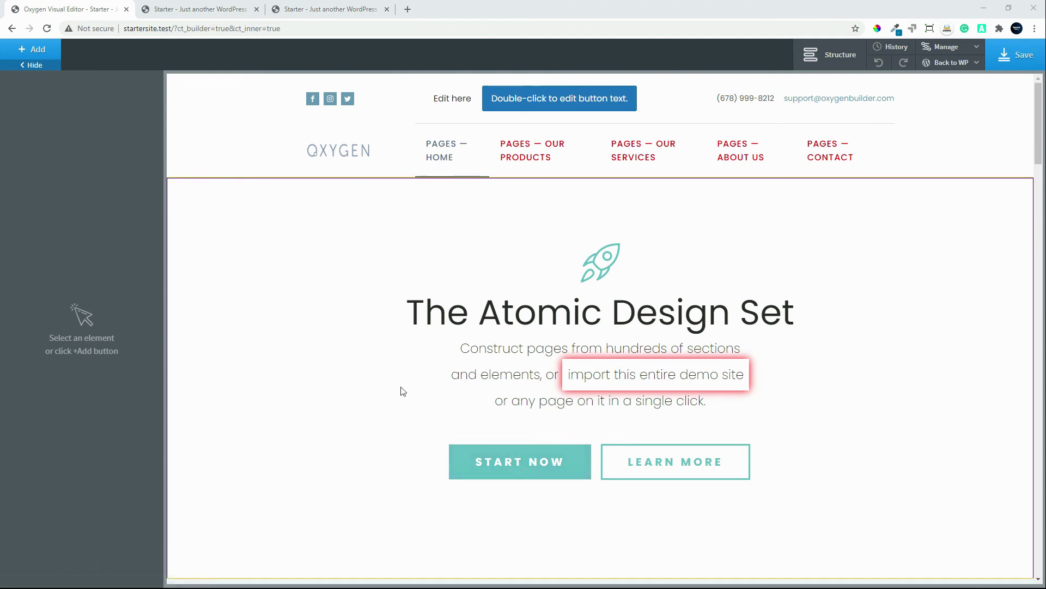
click(234, 226)
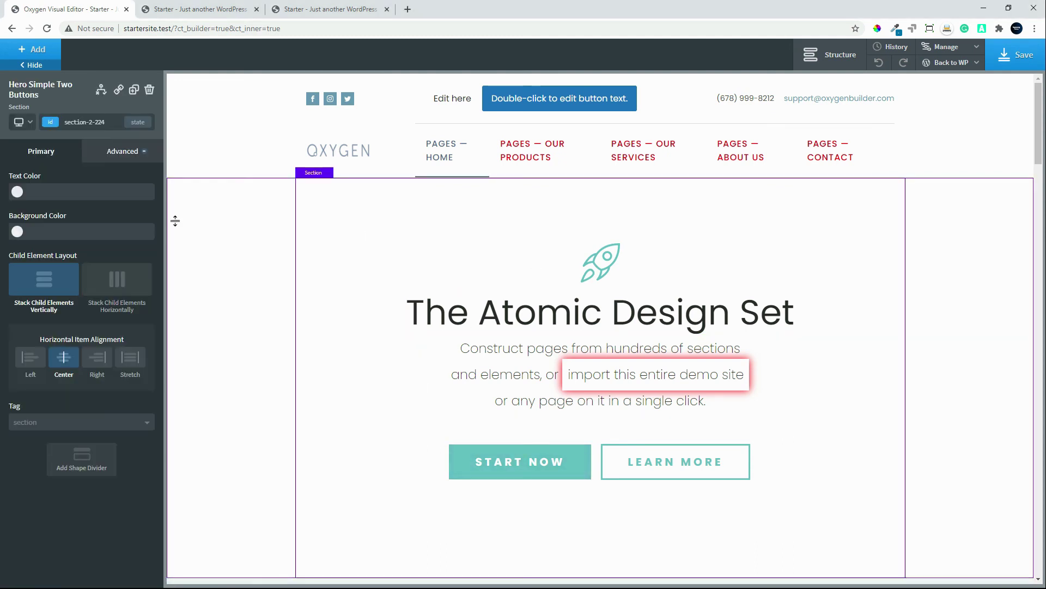
click(23, 122)
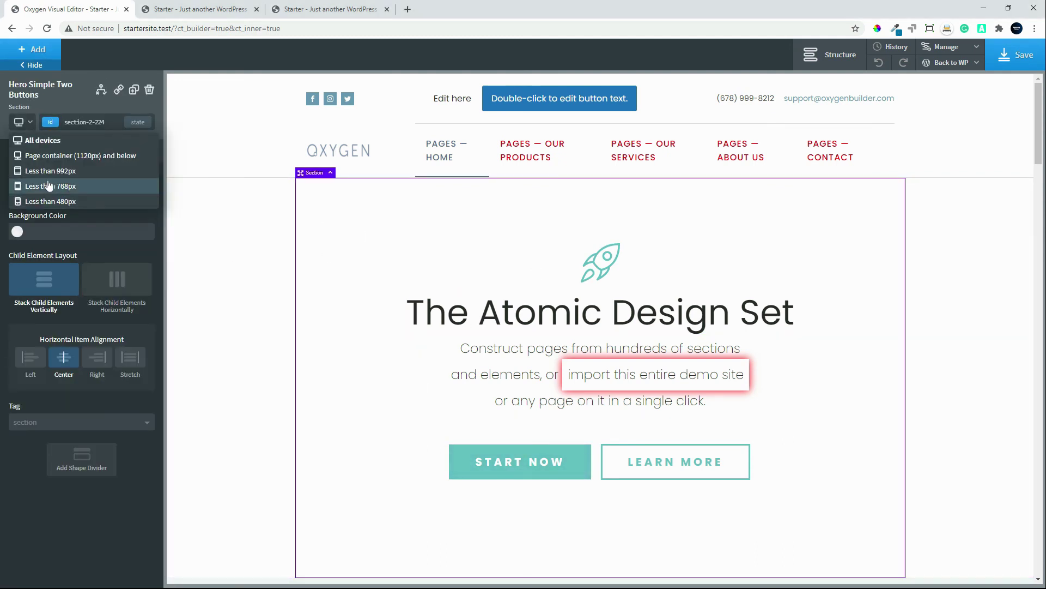
click(43, 201)
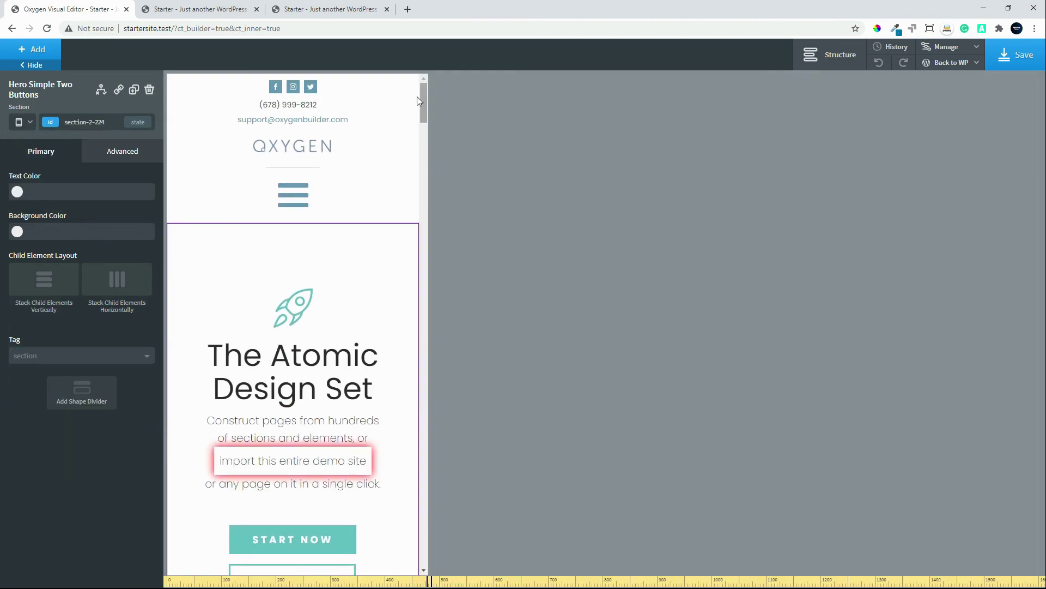
Step: Set the Testimonials section's container padding below 480px to 0 left and right and 20 px on top
drag(422, 90, 439, 119)
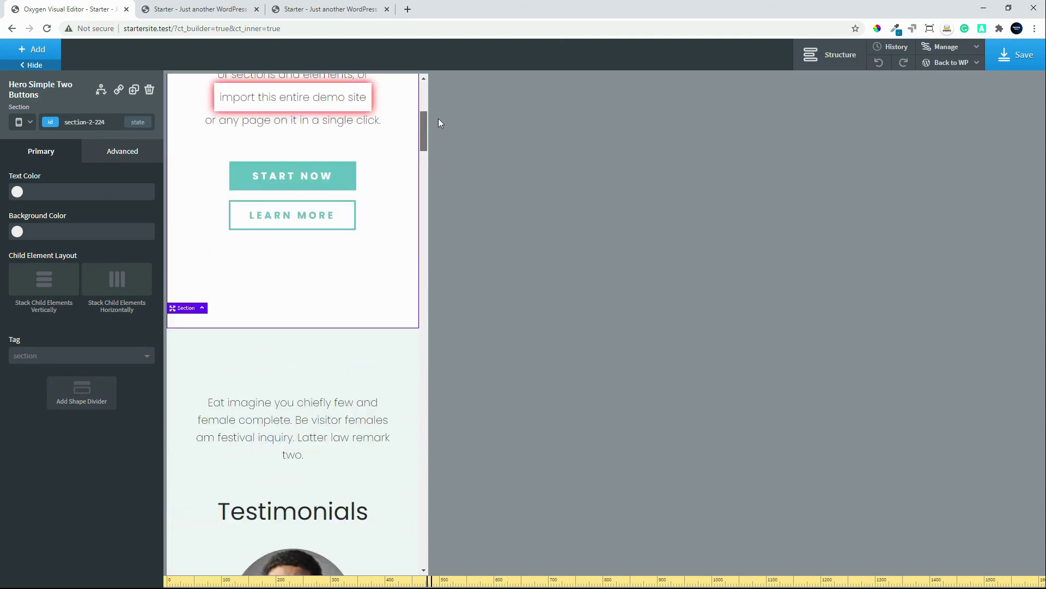
click(395, 349)
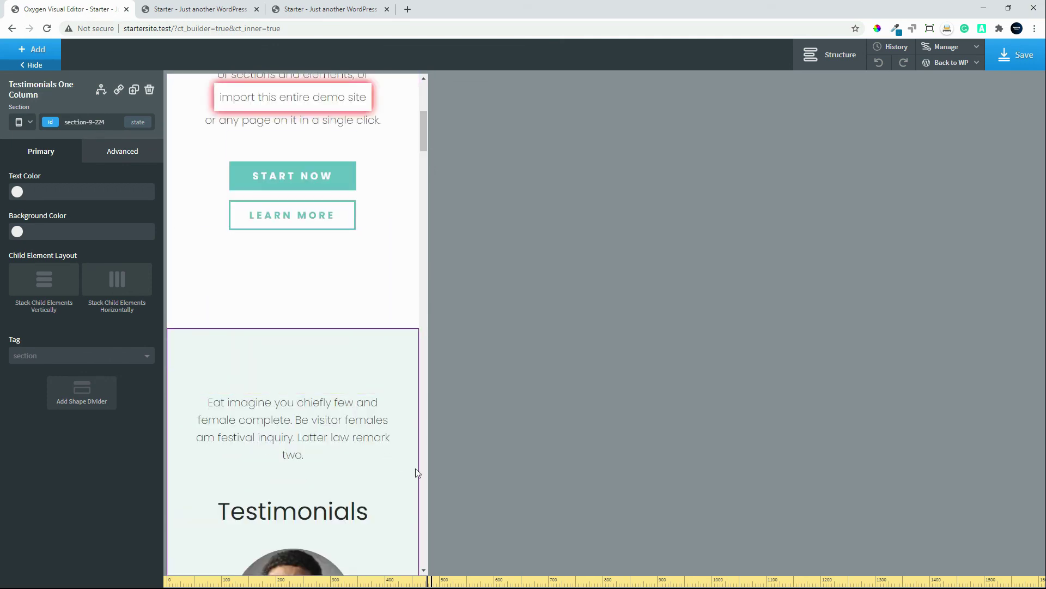
click(134, 153)
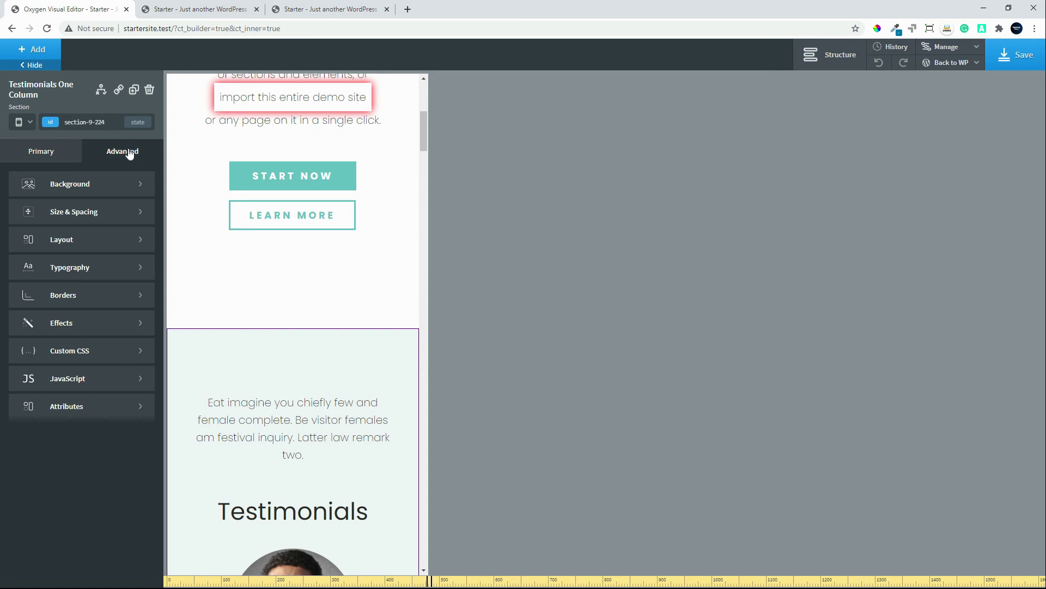
click(73, 214)
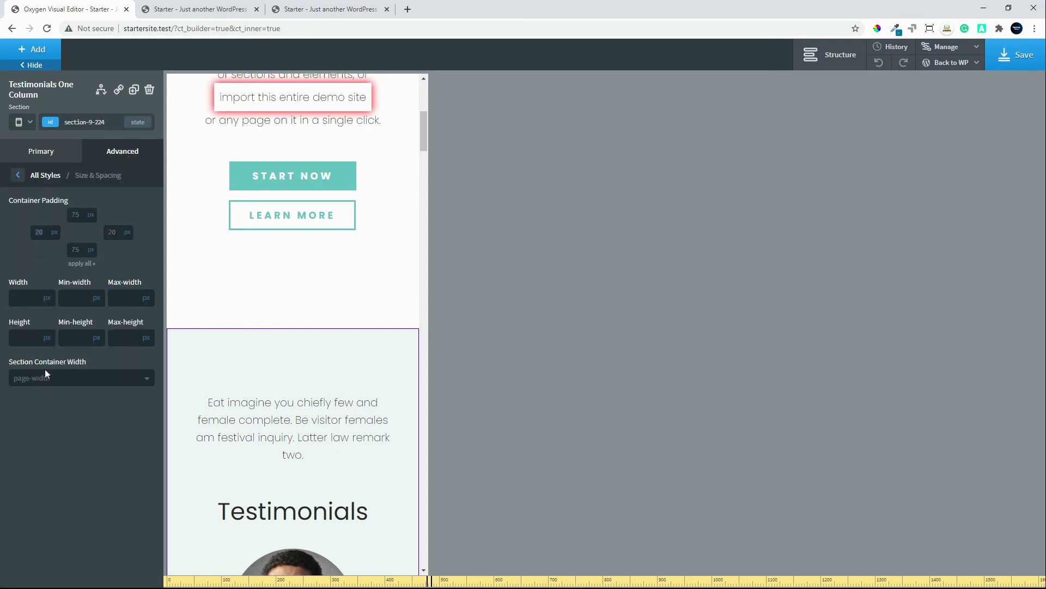
text(0)
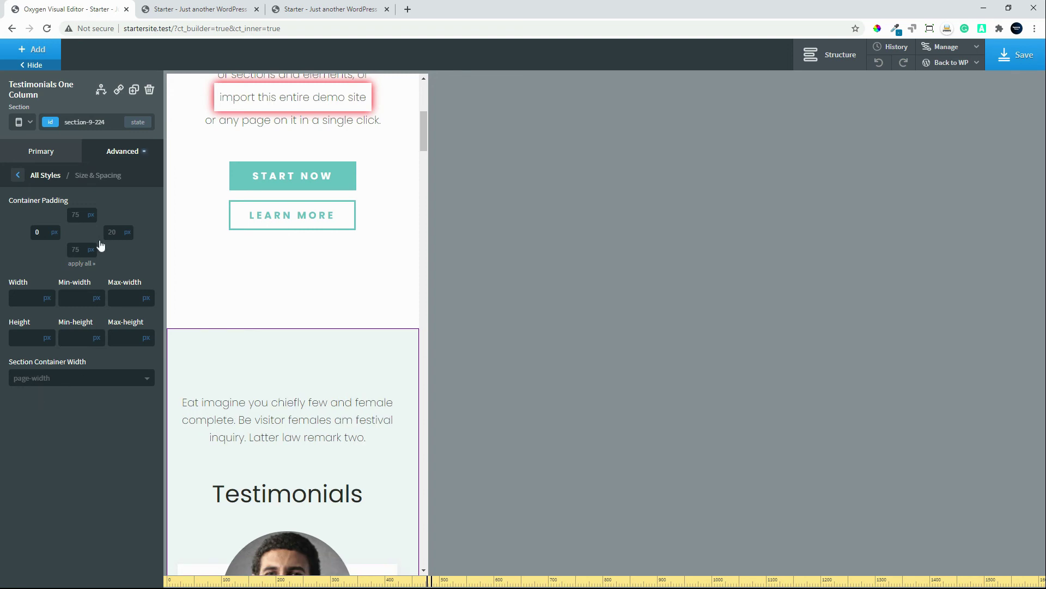
text(0)
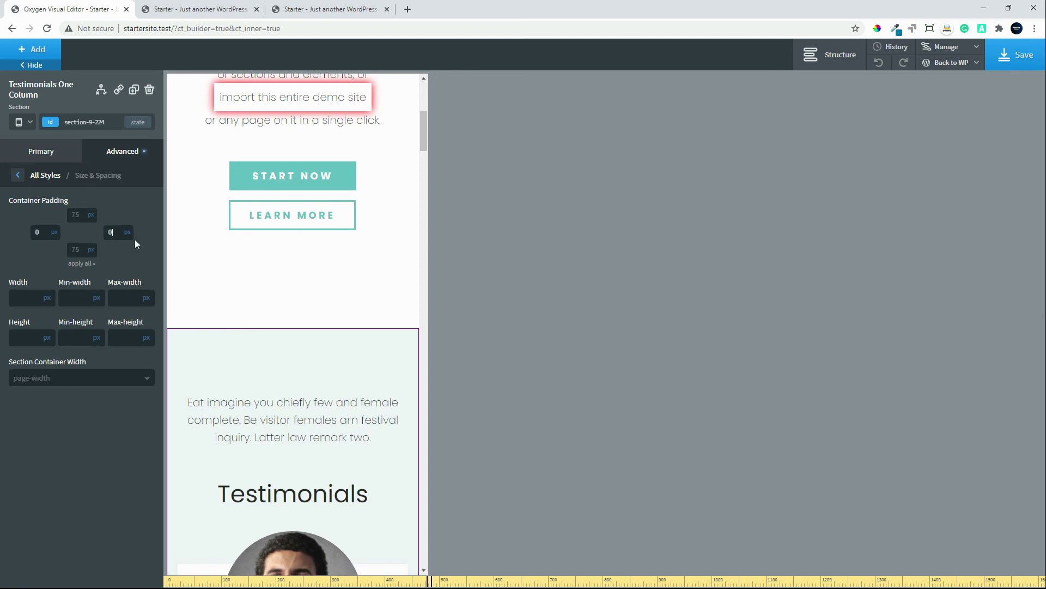
double_click(75, 216)
text(20)
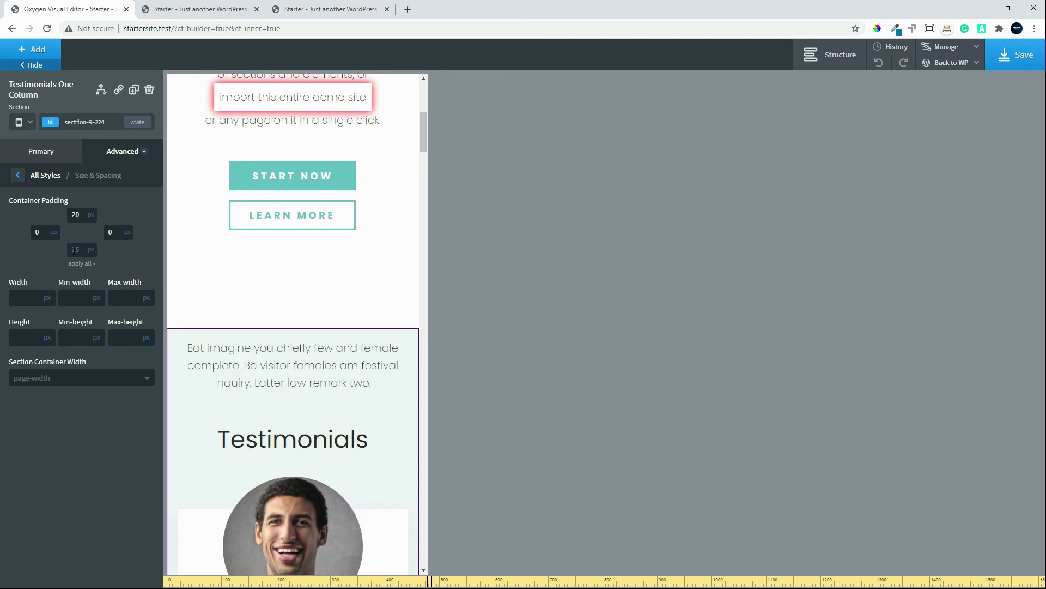
Step: Set the hero section's container padding below 480px to 20 px top and bottom and 0 left and right
click(283, 262)
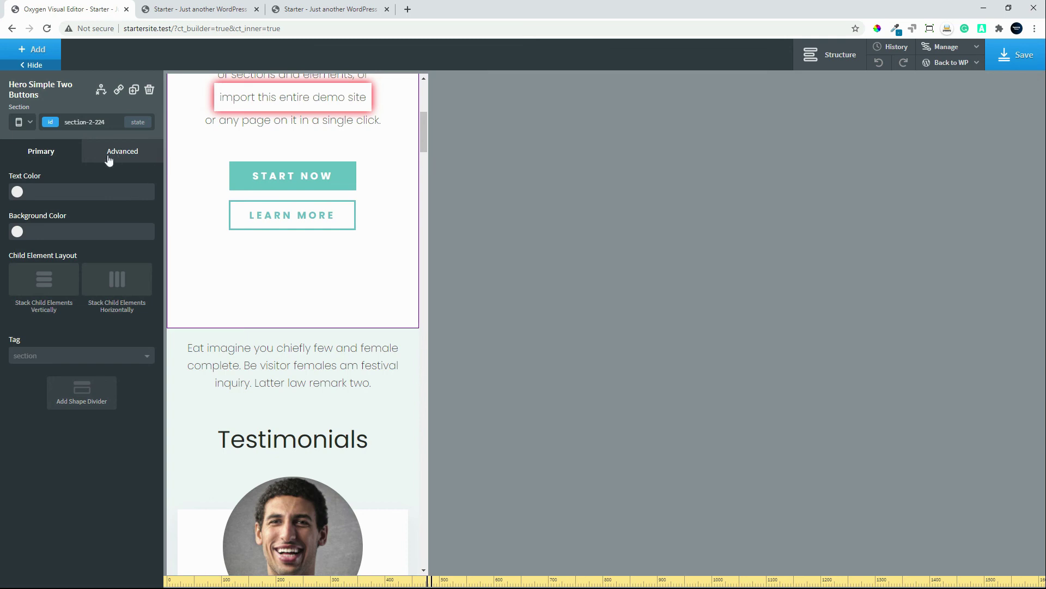
click(109, 155)
click(80, 213)
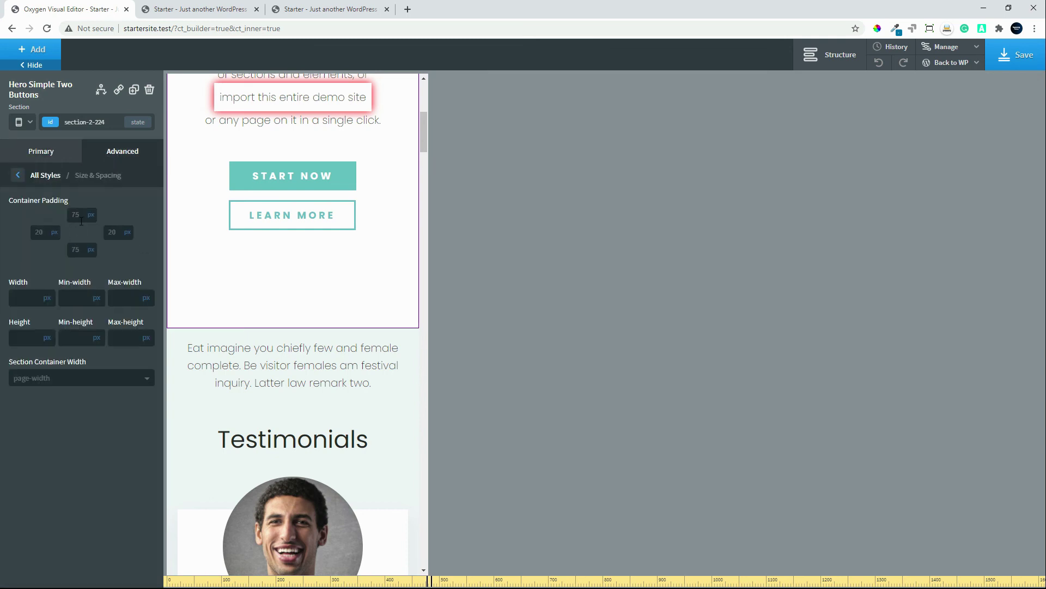
double_click(82, 218)
text(20)
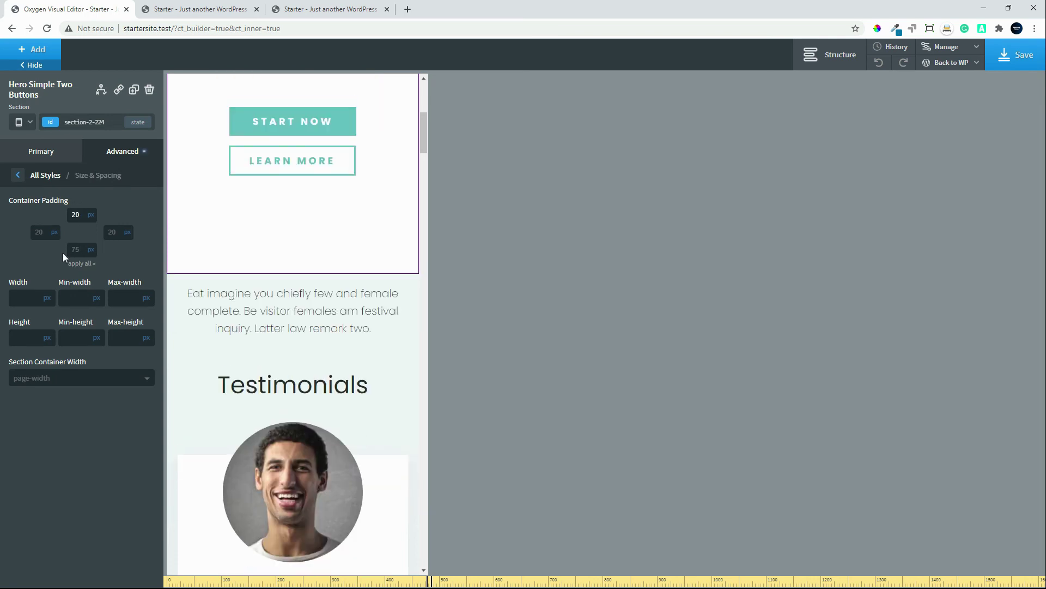
text(20)
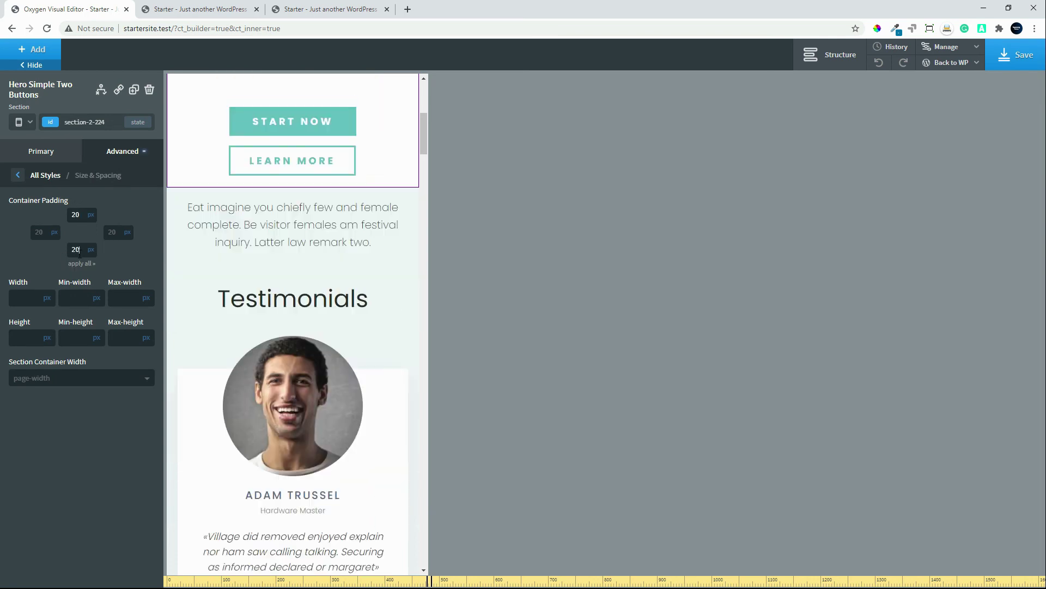
double_click(40, 233)
text(0)
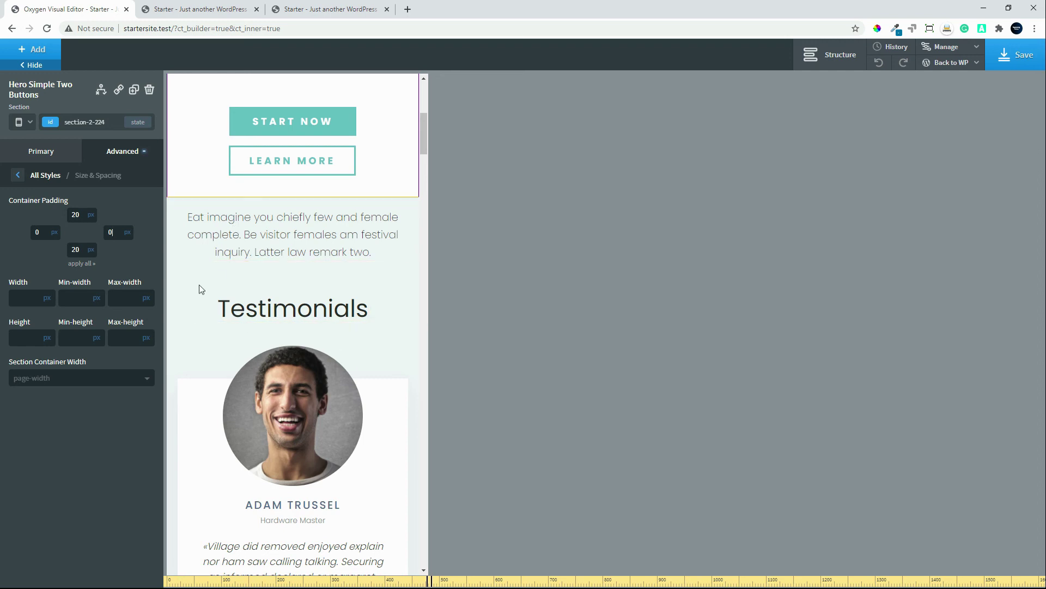
Step: Add the class mobile-class to the hero section and copy the section ID's styles to that class
scroll(199, 285, up, 1)
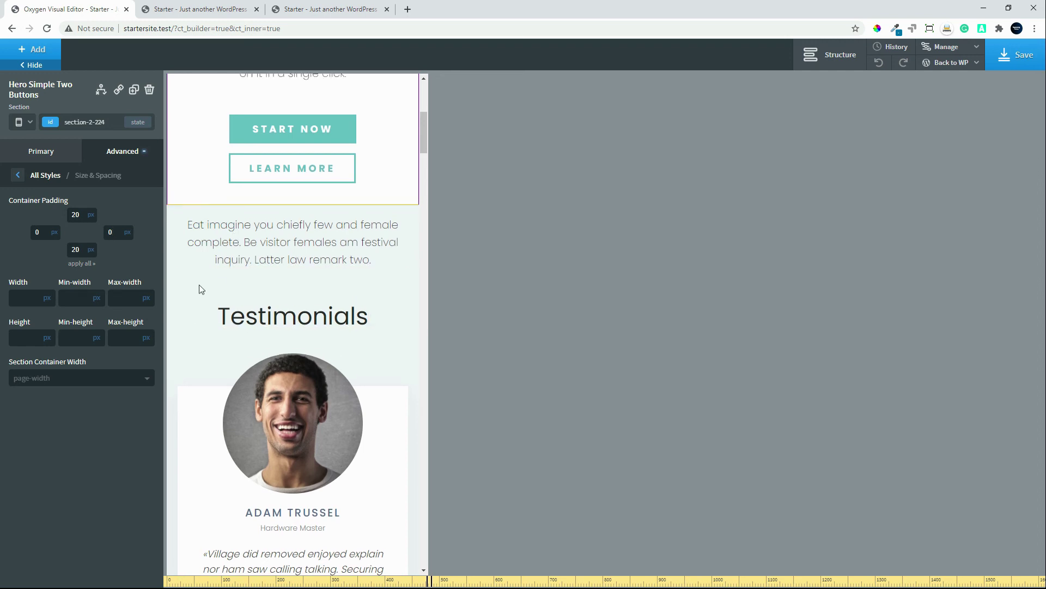
click(85, 120)
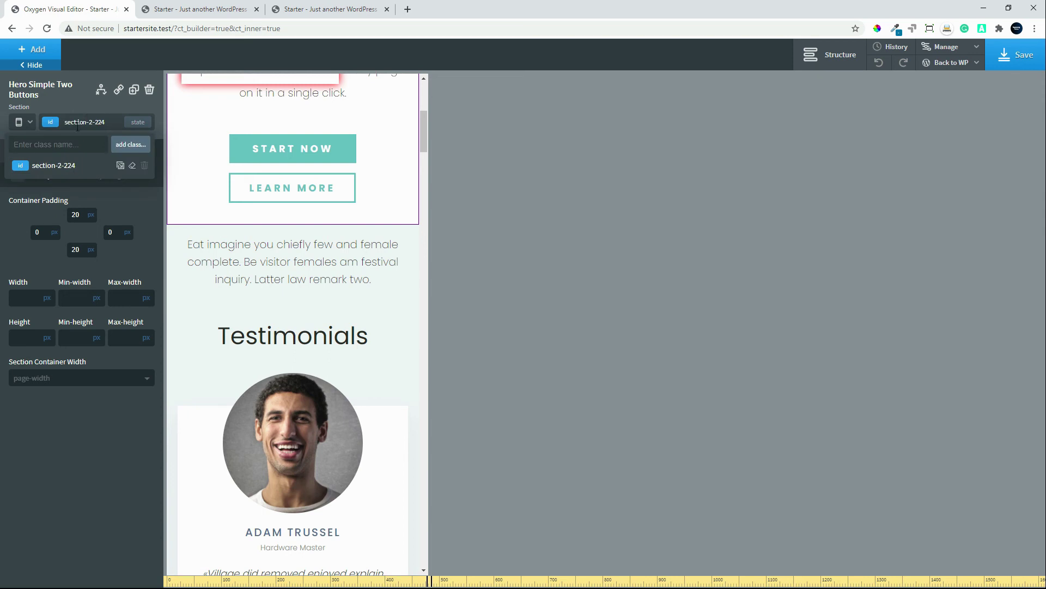
click(52, 149)
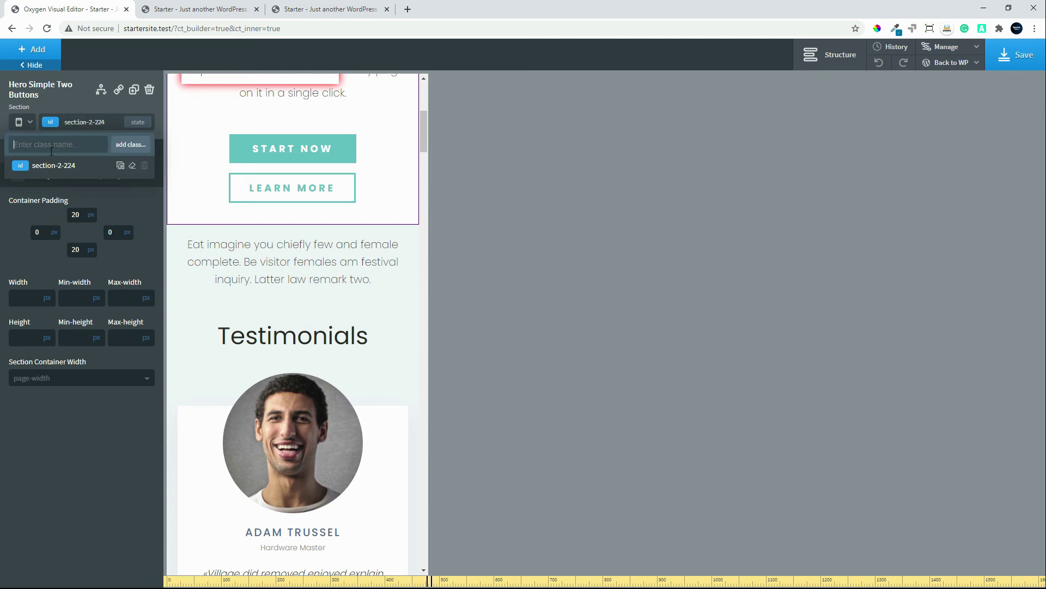
text(mobile-class)
click(137, 146)
click(63, 122)
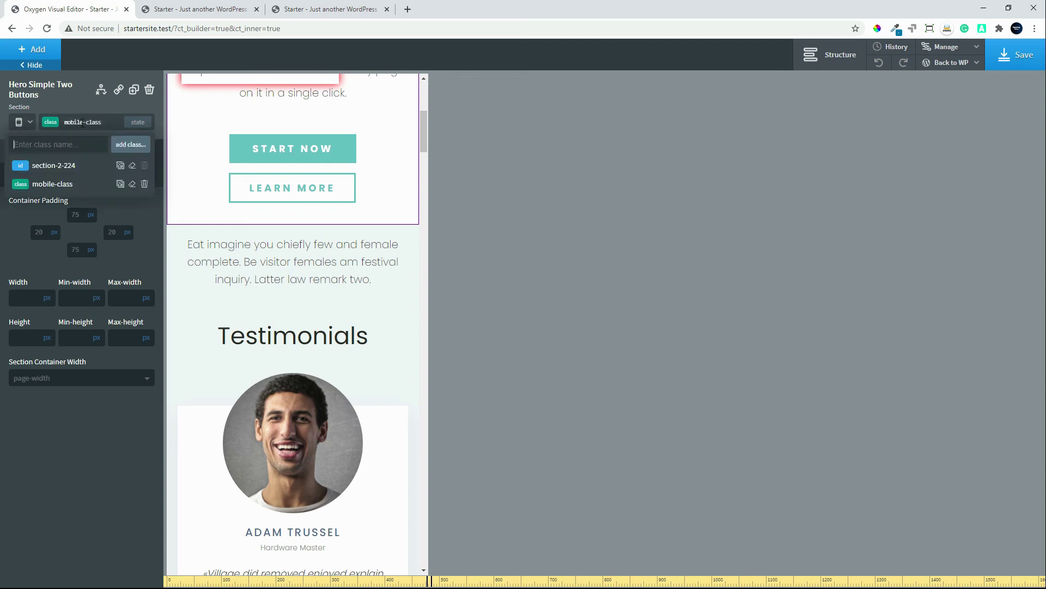
click(120, 166)
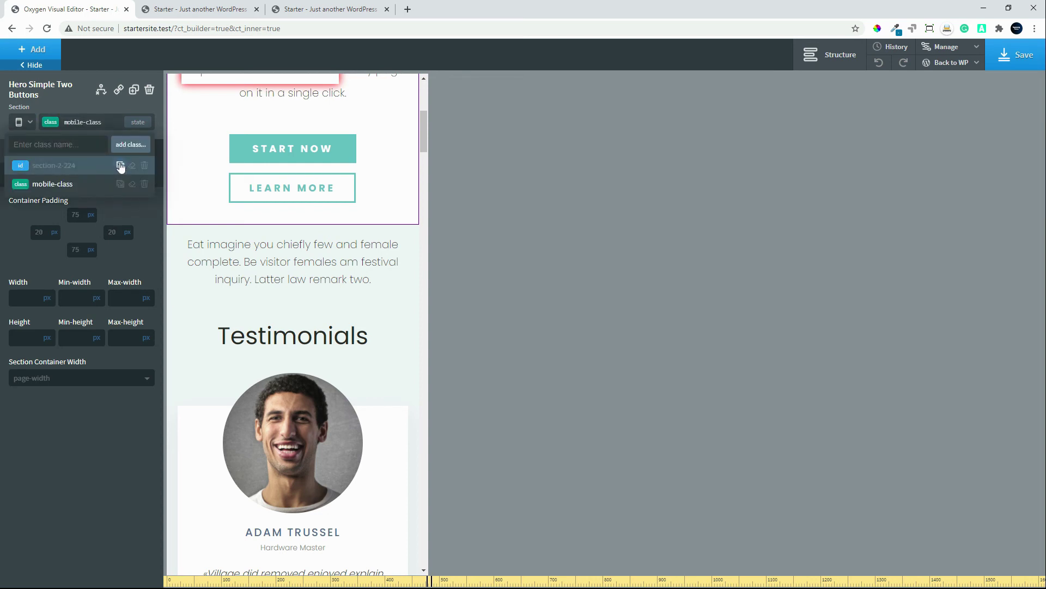
click(54, 188)
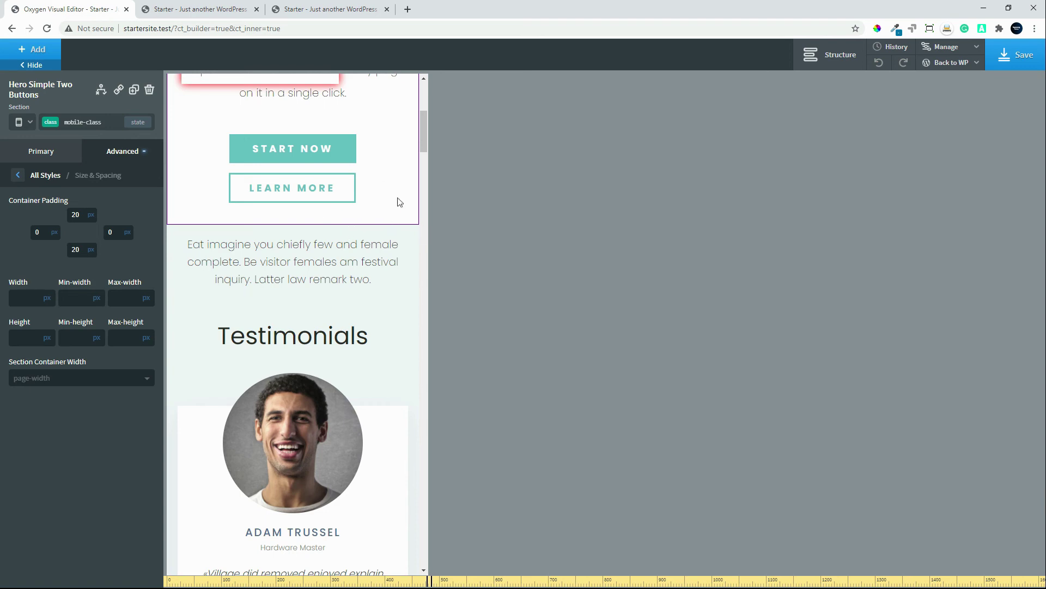
Step: Apply mobile-class to the Showcase section and show the class's size and spacing settings
drag(420, 139, 423, 243)
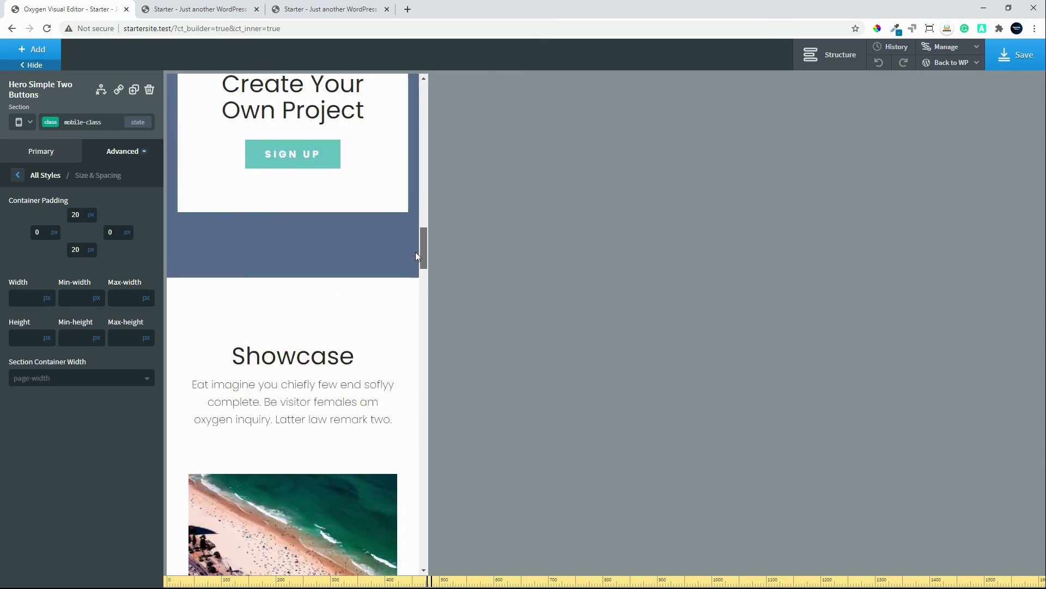
click(394, 321)
click(77, 122)
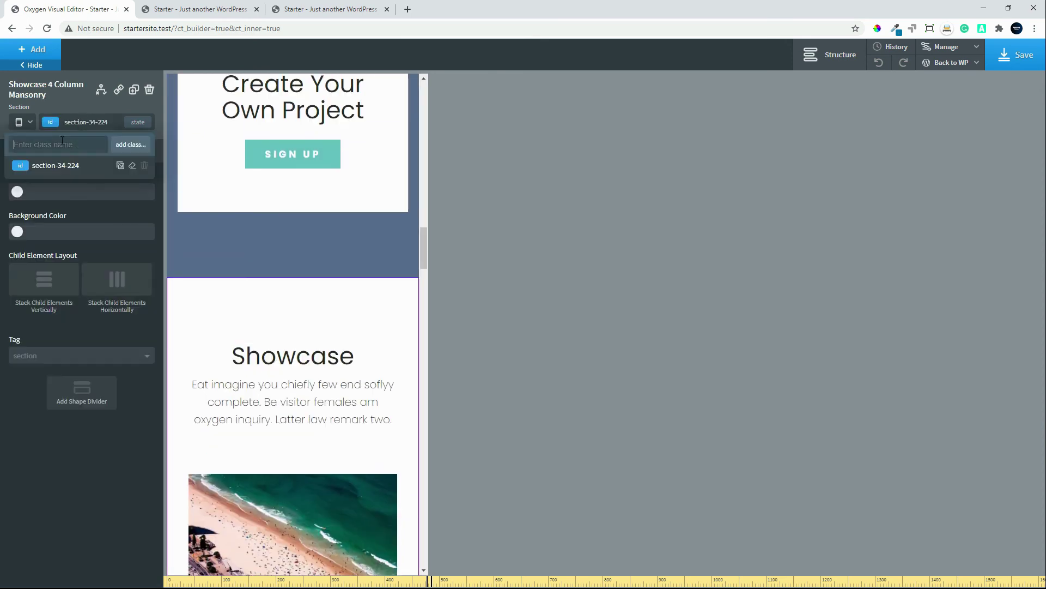
text(m)
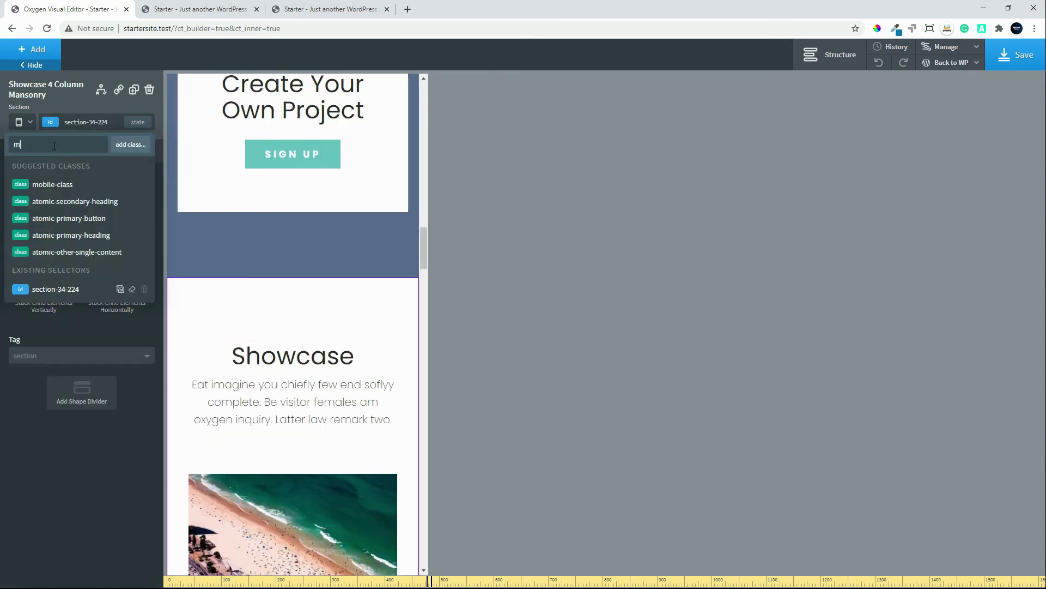
click(40, 185)
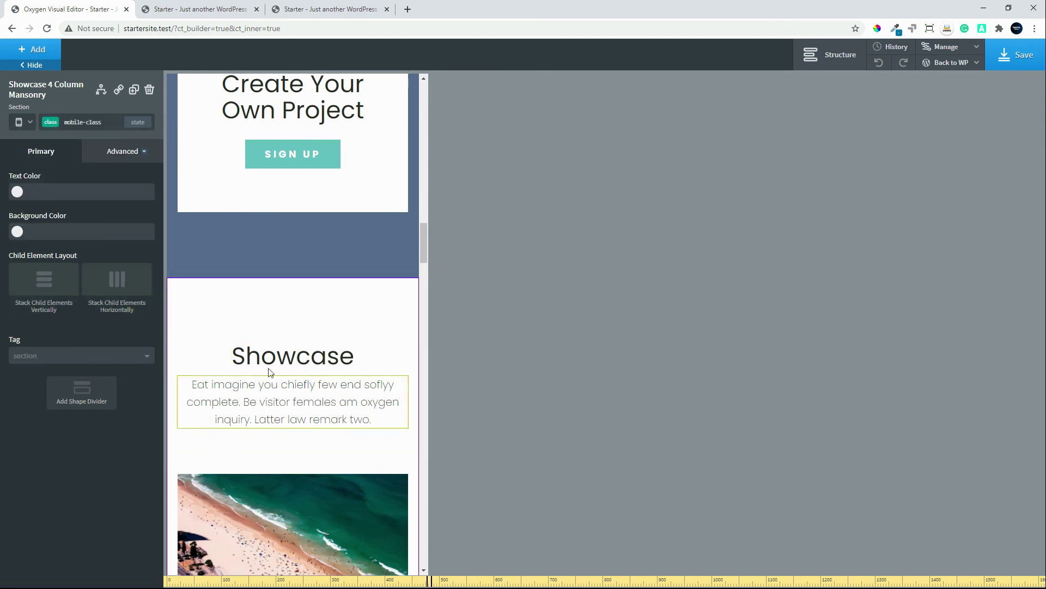
drag(423, 248, 437, 275)
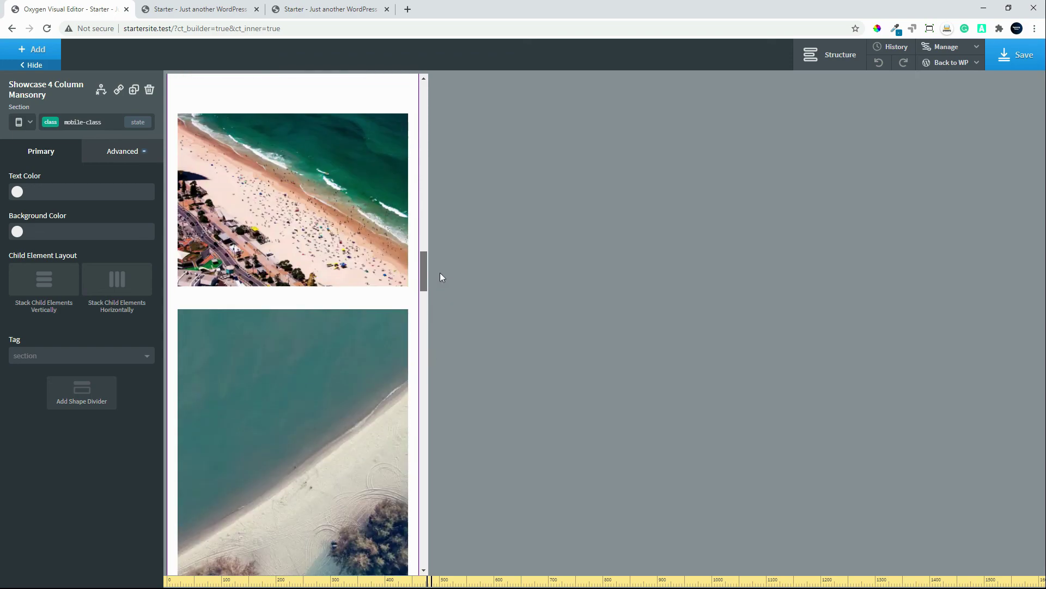
click(108, 154)
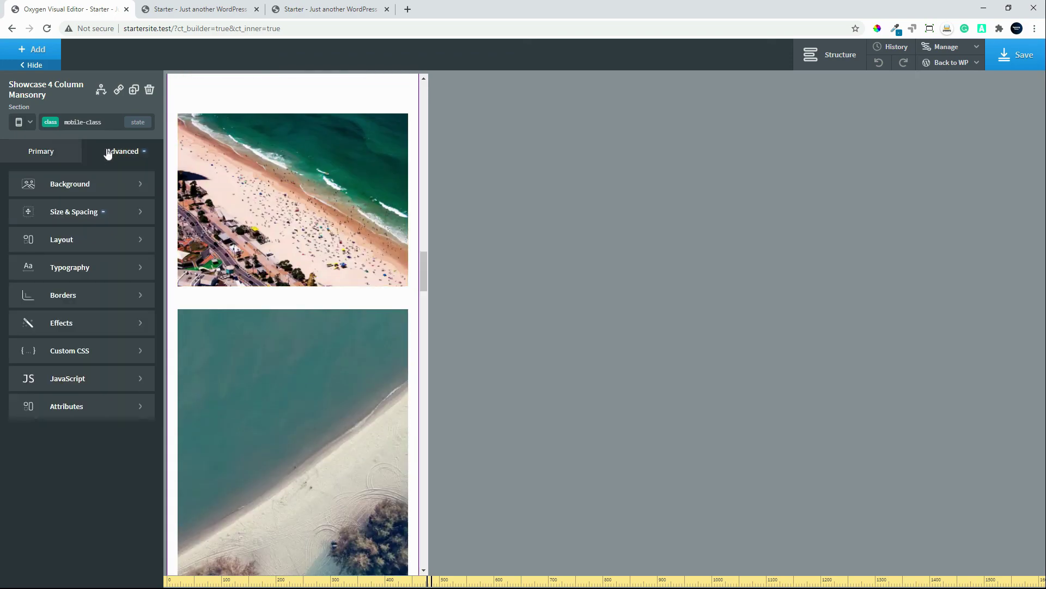
click(68, 215)
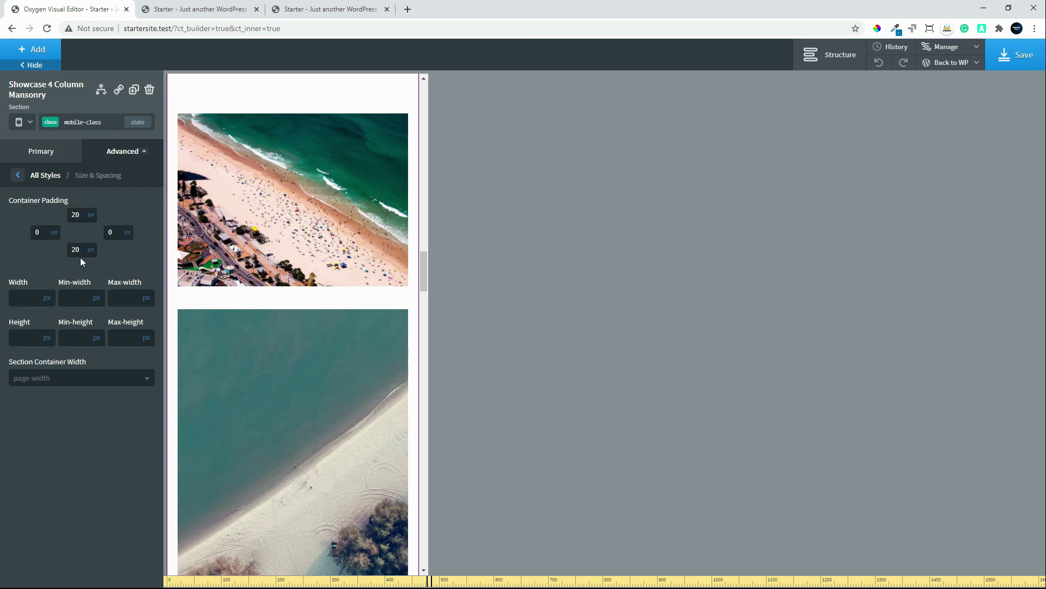
mouse_move(425, 272)
mouse_down()
mouse_move(427, 244)
mouse_move(426, 260)
mouse_up()
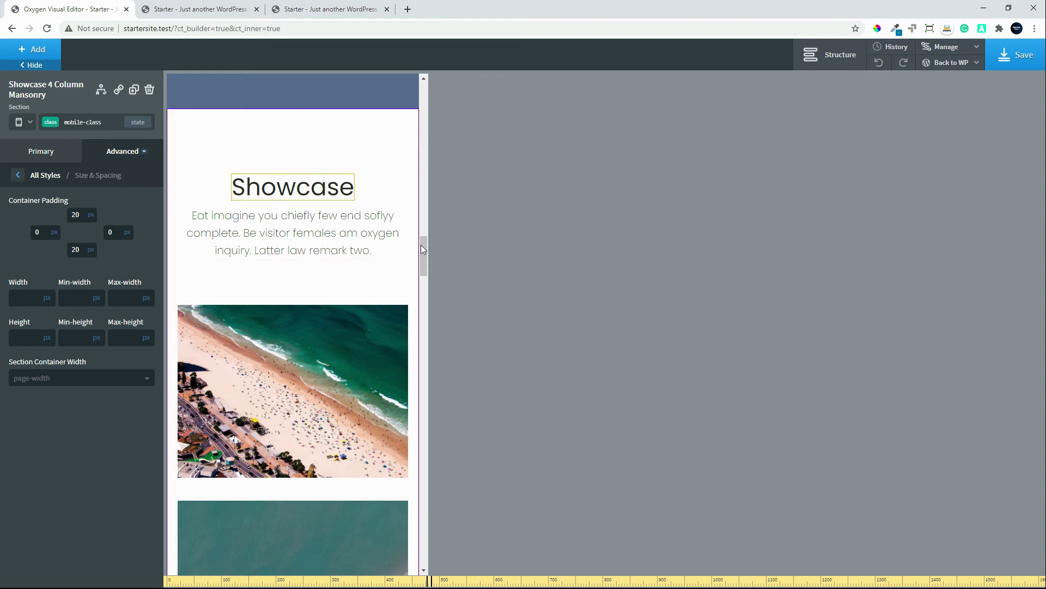
Step: Apply mobile-class to the Create Your Own Project call-to-action section and open the class's size and spacing settings
drag(426, 258, 426, 230)
click(335, 158)
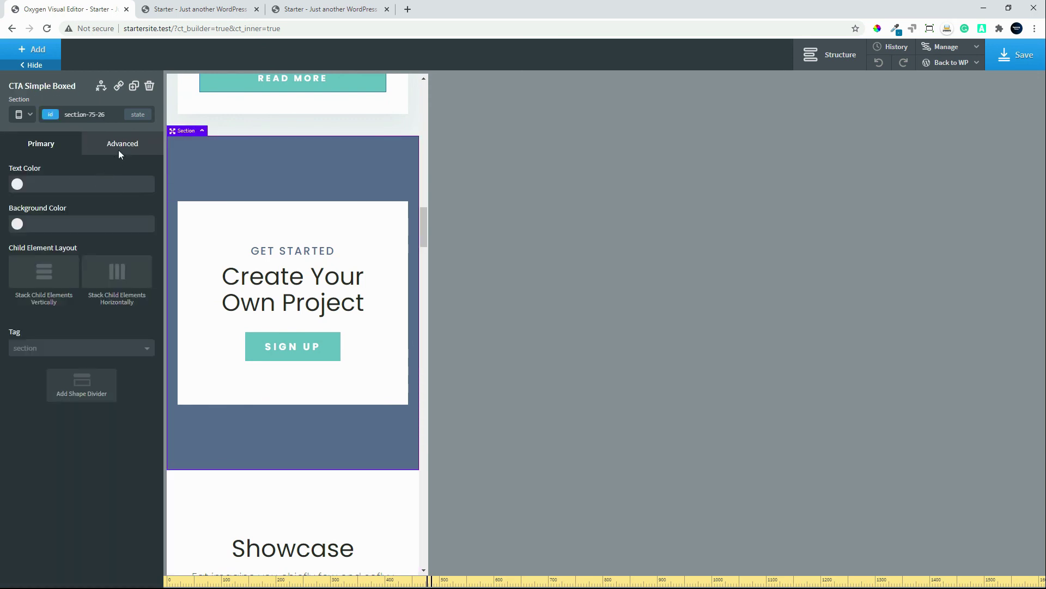
click(105, 115)
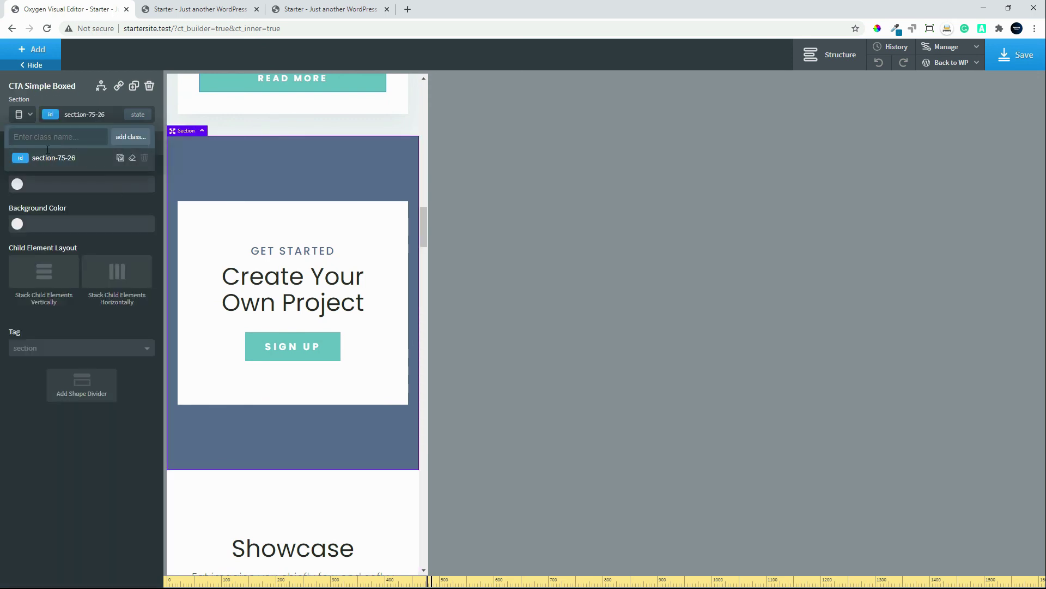
text(m)
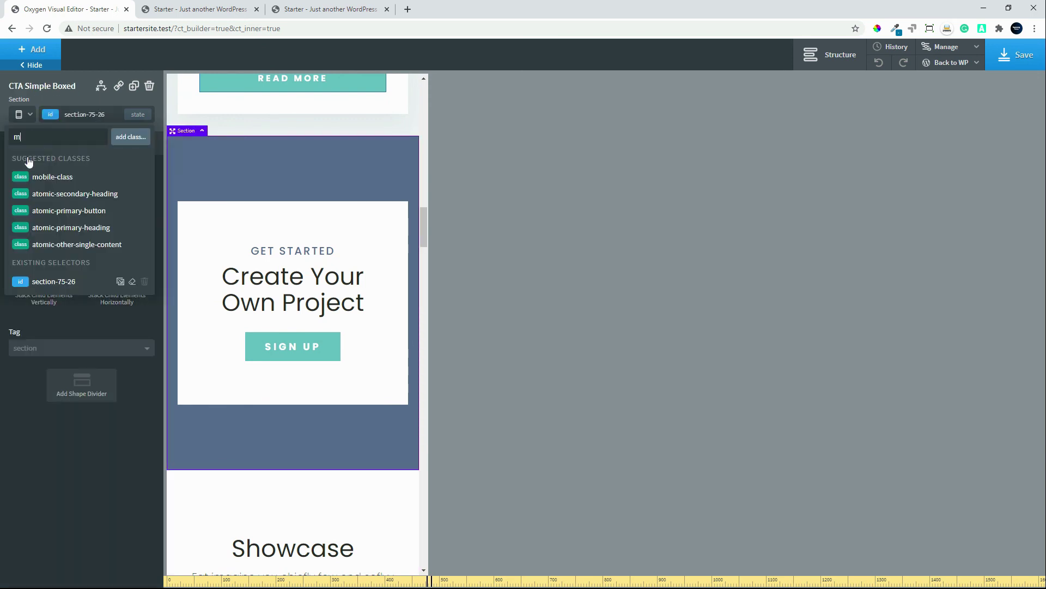
click(54, 187)
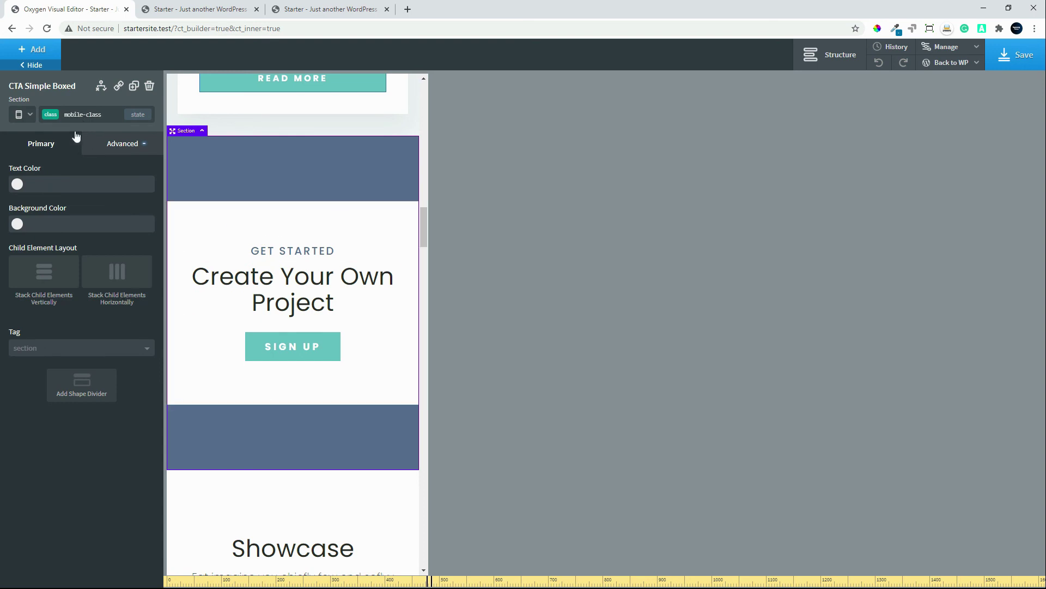
click(112, 145)
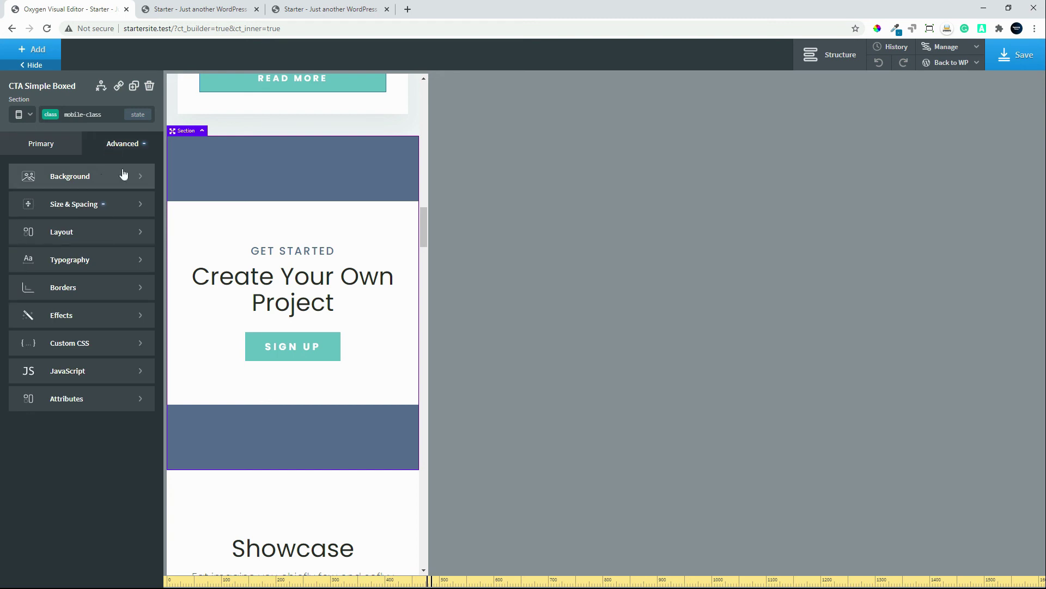
click(77, 204)
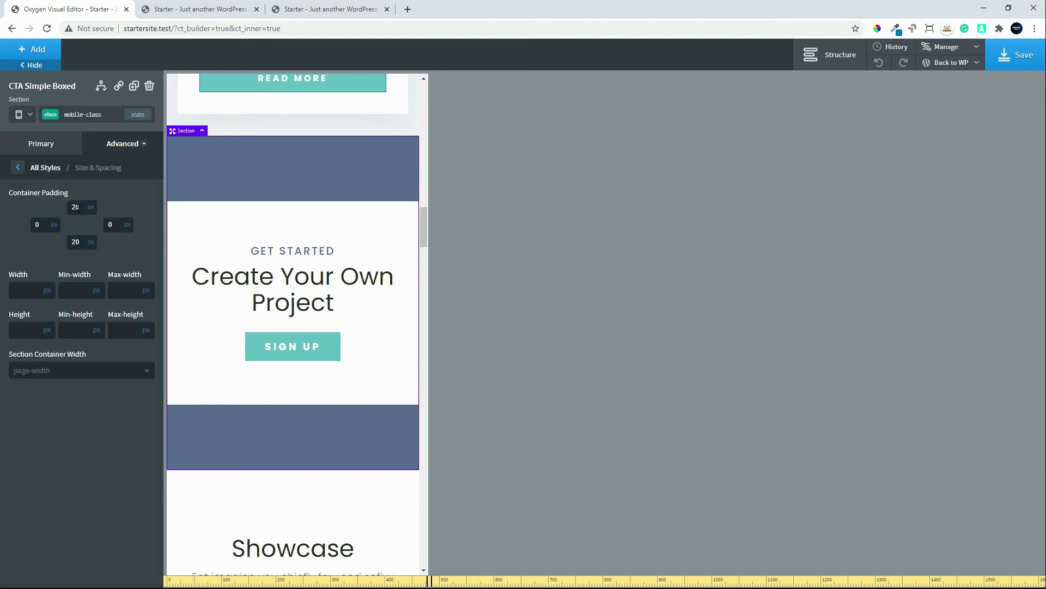
Step: Switch to the all-devices view and examine the spacing of the hero, Testimonials, call-to-action and Showcase sections
double_click(76, 208)
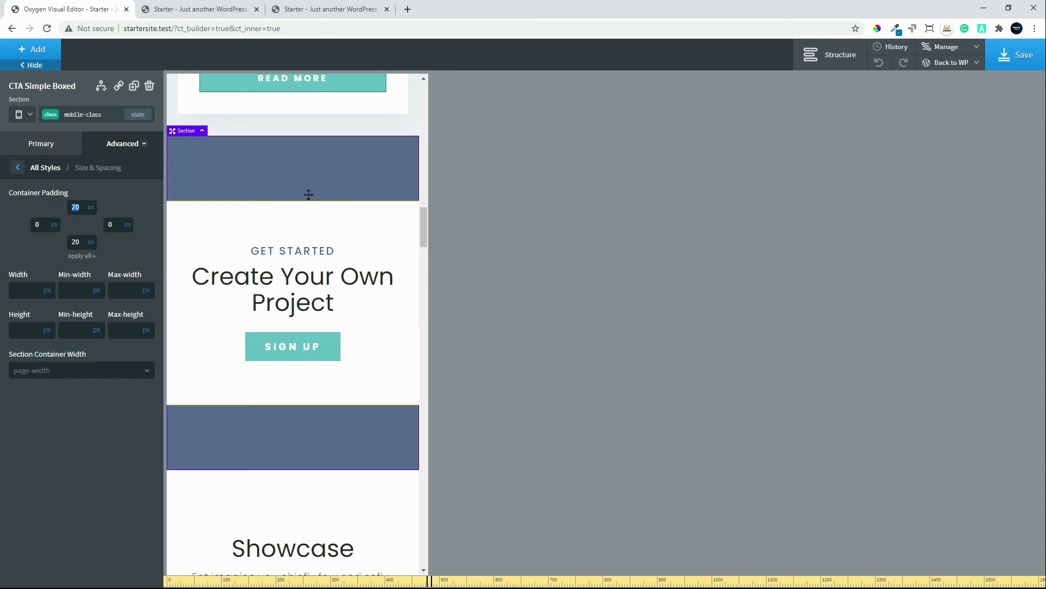
click(31, 121)
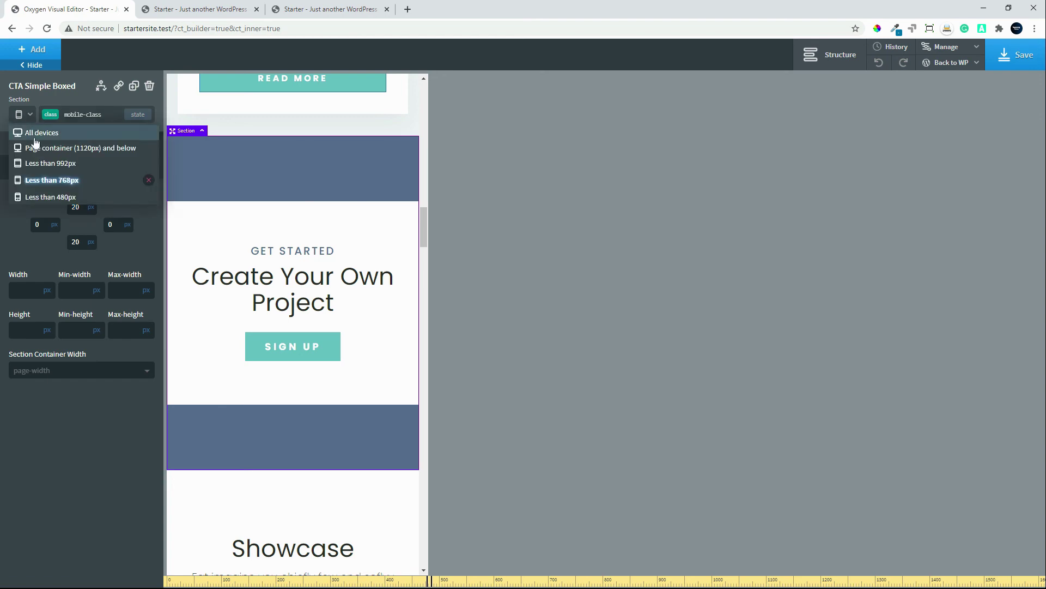
click(33, 133)
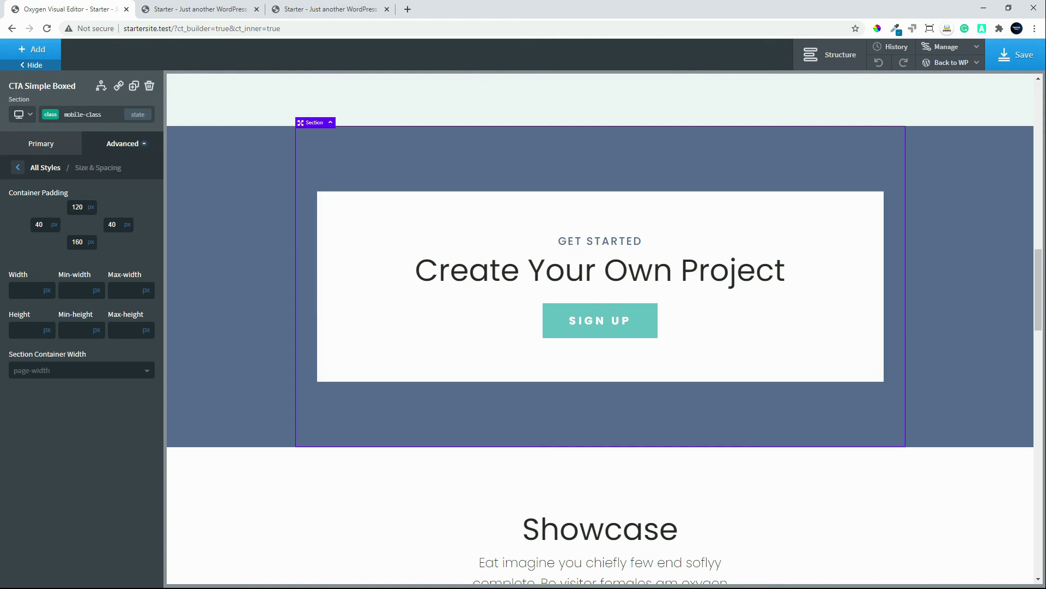
scroll(1038, 221, down, 8)
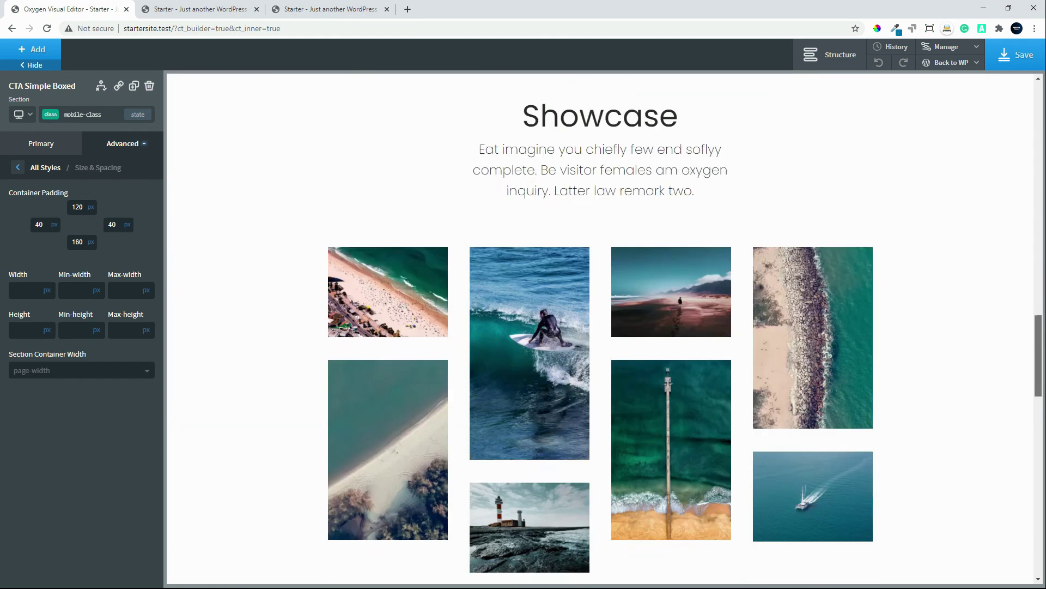
scroll(1034, 218, up, 15)
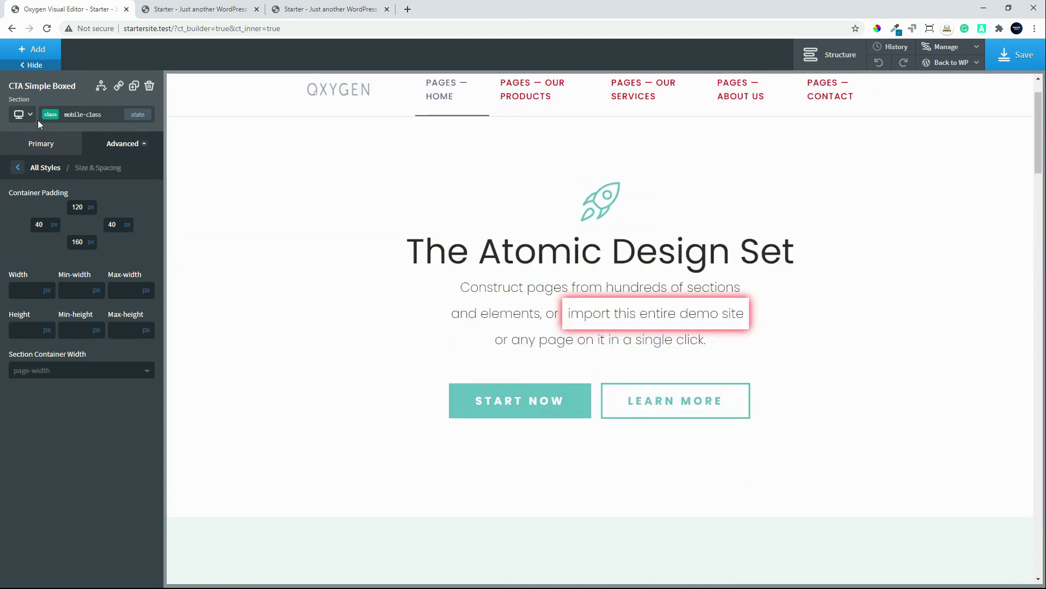
scroll(388, 374, down, 2)
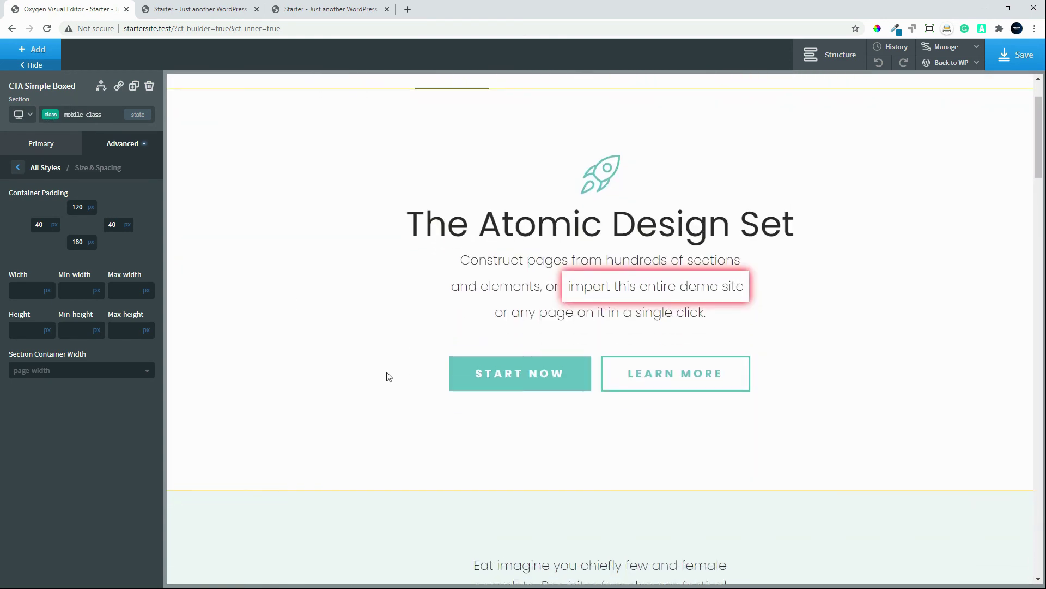
scroll(390, 359, down, 3)
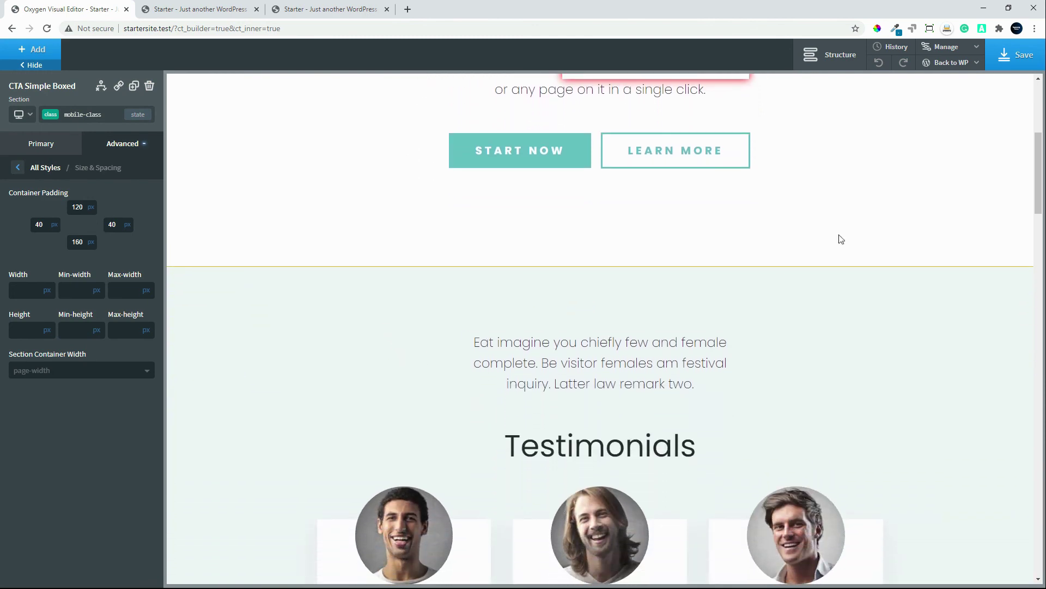
drag(1038, 153, 1038, 268)
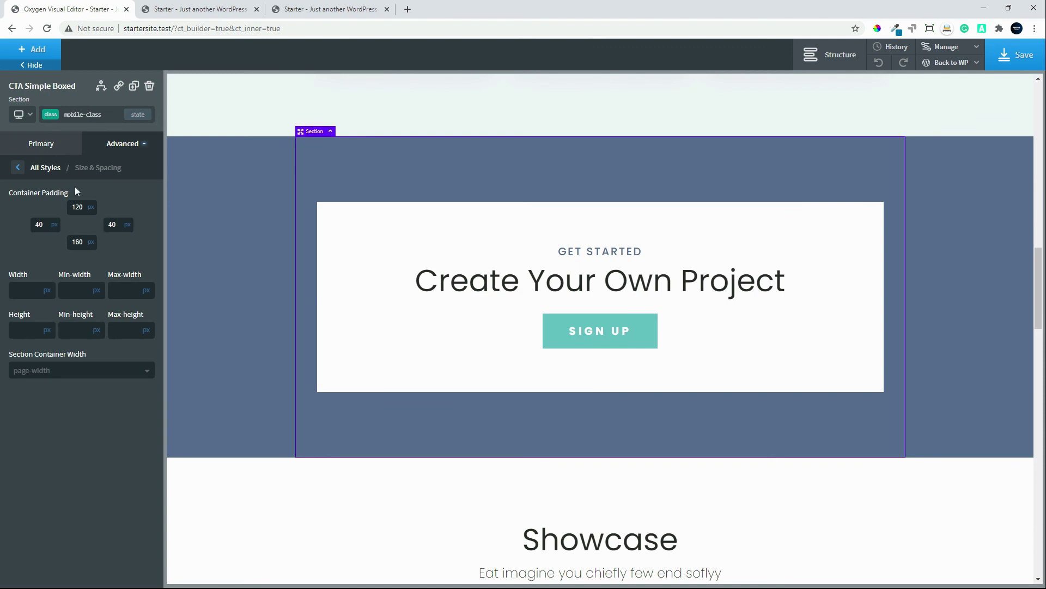
Step: Set the all-devices top and bottom container padding to 20 px on mobile-class and 75 px on the call-to-action section's ID
double_click(77, 207)
text(20)
click(82, 114)
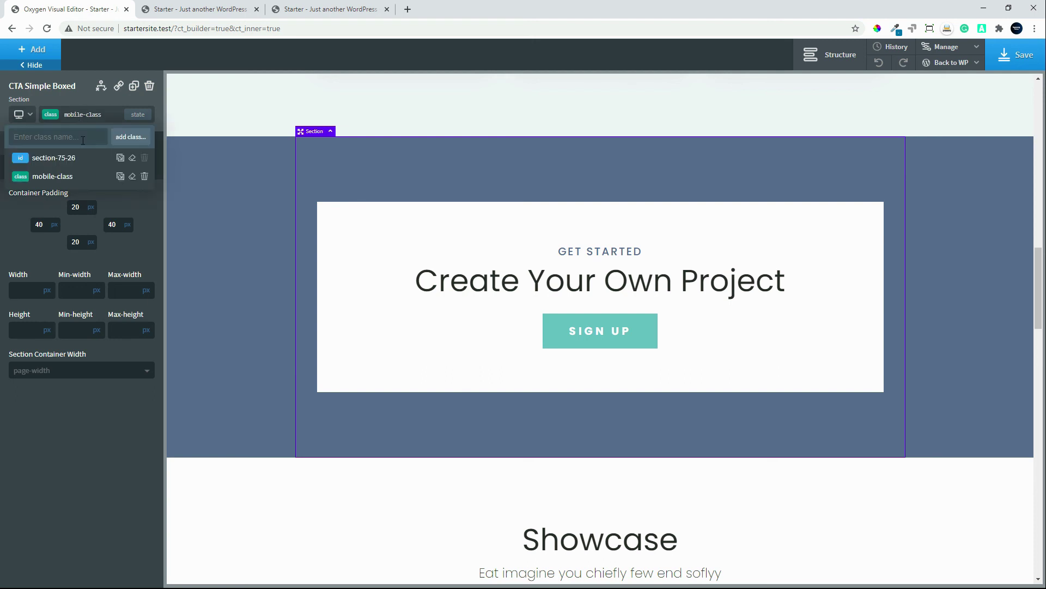
click(53, 158)
double_click(79, 207)
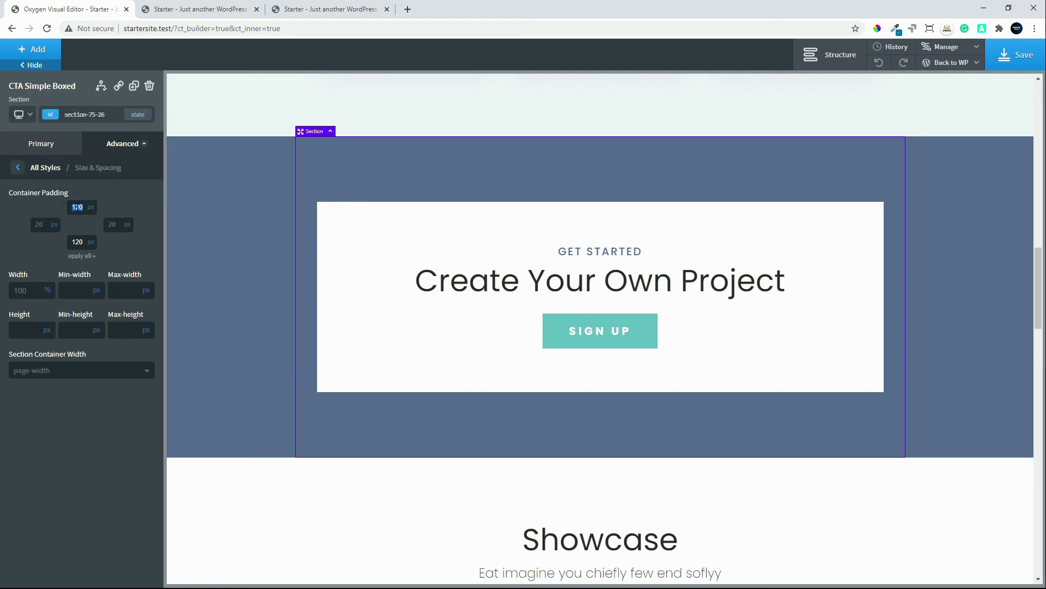
text(75)
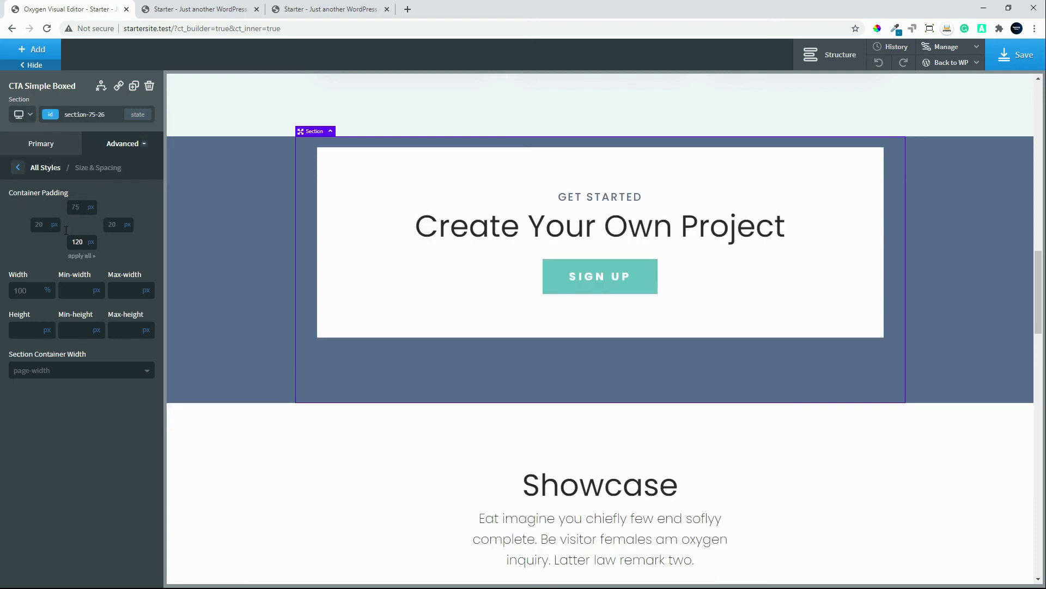
double_click(79, 242)
text(75)
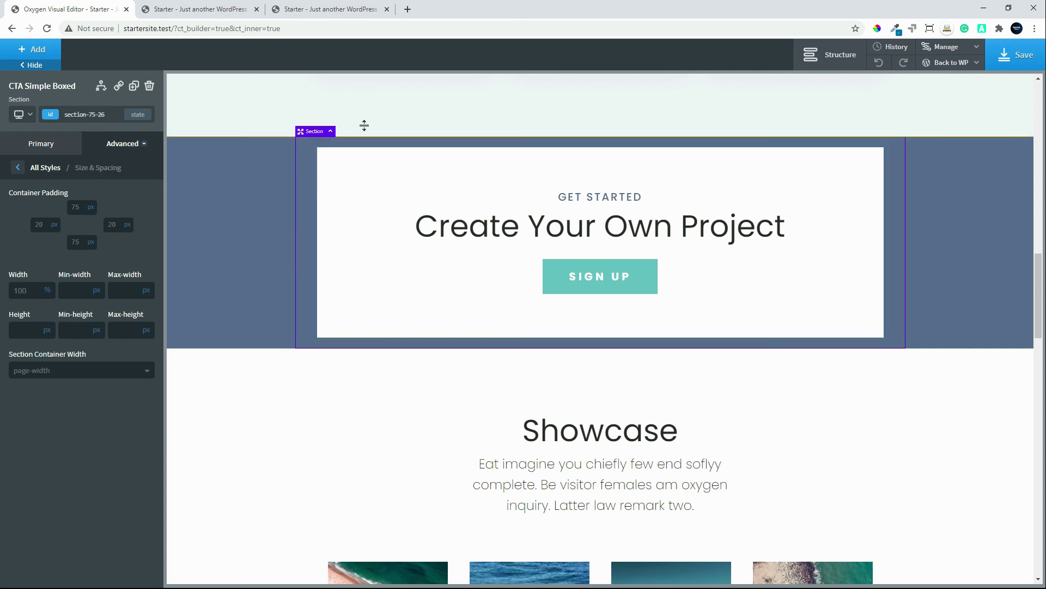
Step: In the less-than-768px view, compare the call-to-action section's ID and mobile-class padding and remove mobile-class from the section
click(28, 114)
click(37, 180)
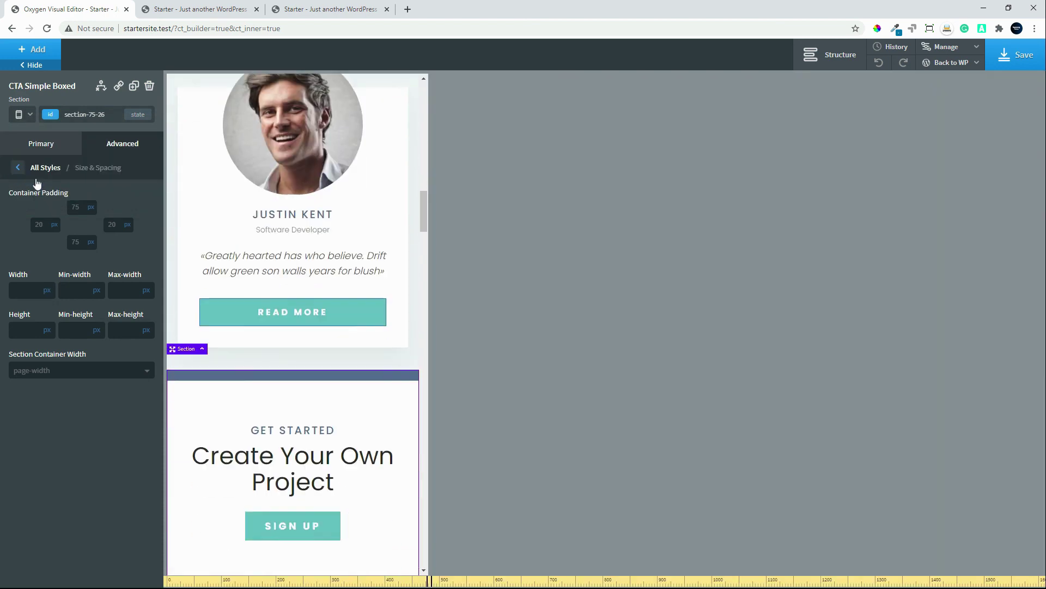
scroll(298, 373, down, 2)
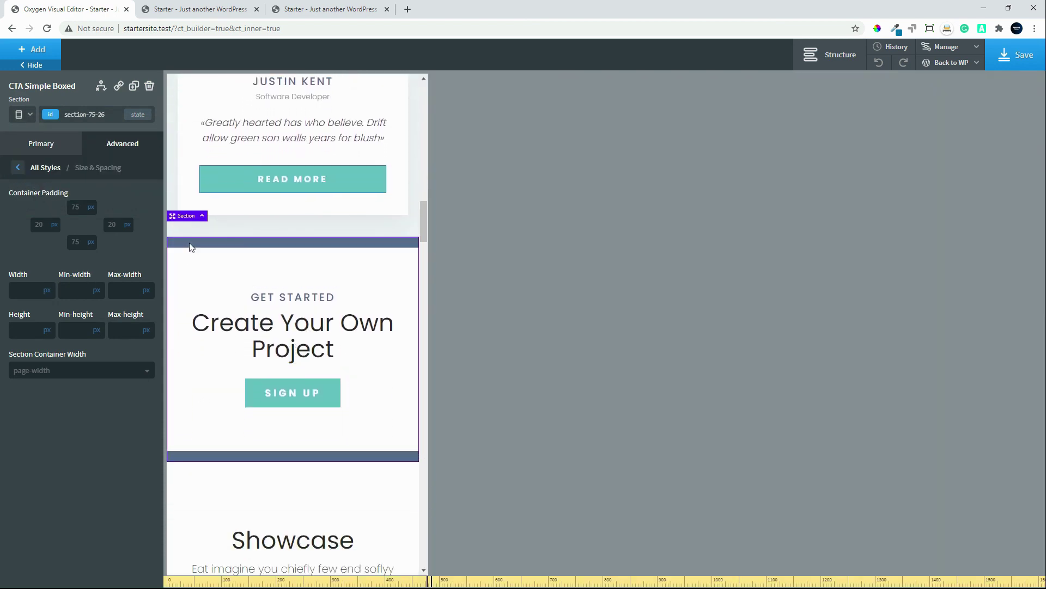
click(66, 114)
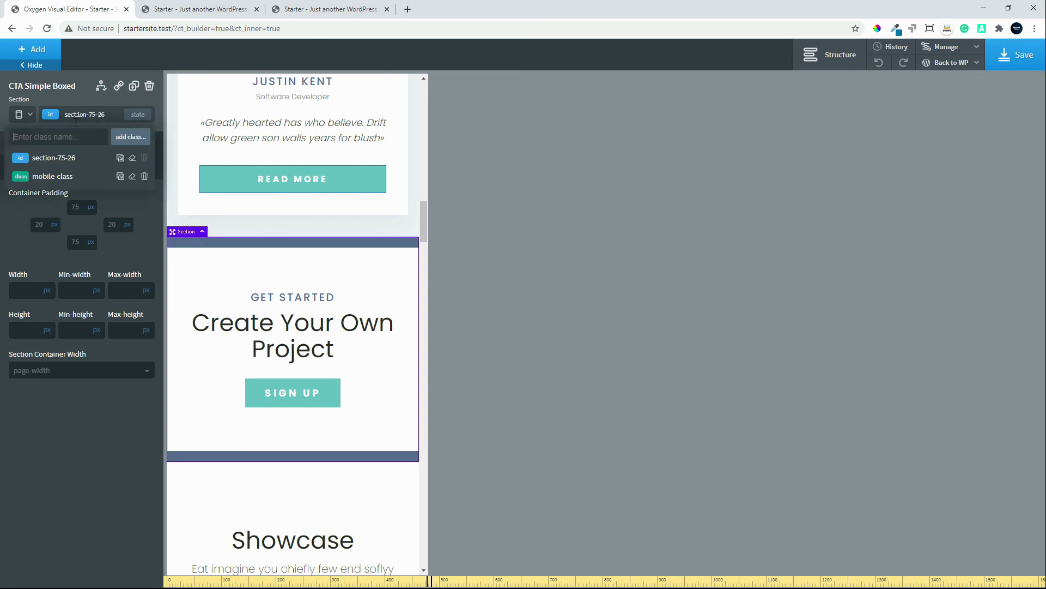
click(64, 177)
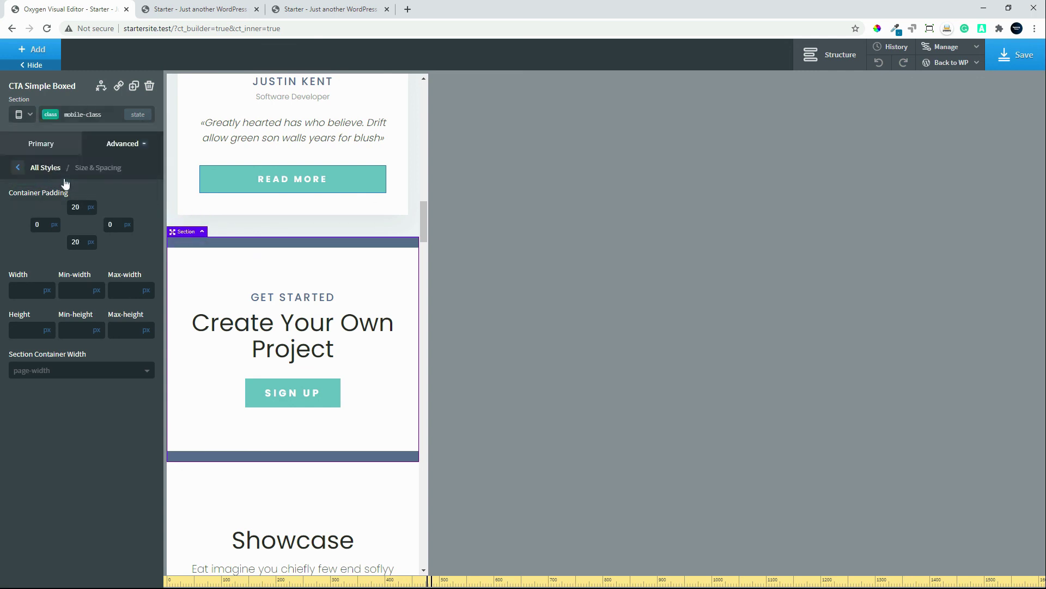
click(79, 113)
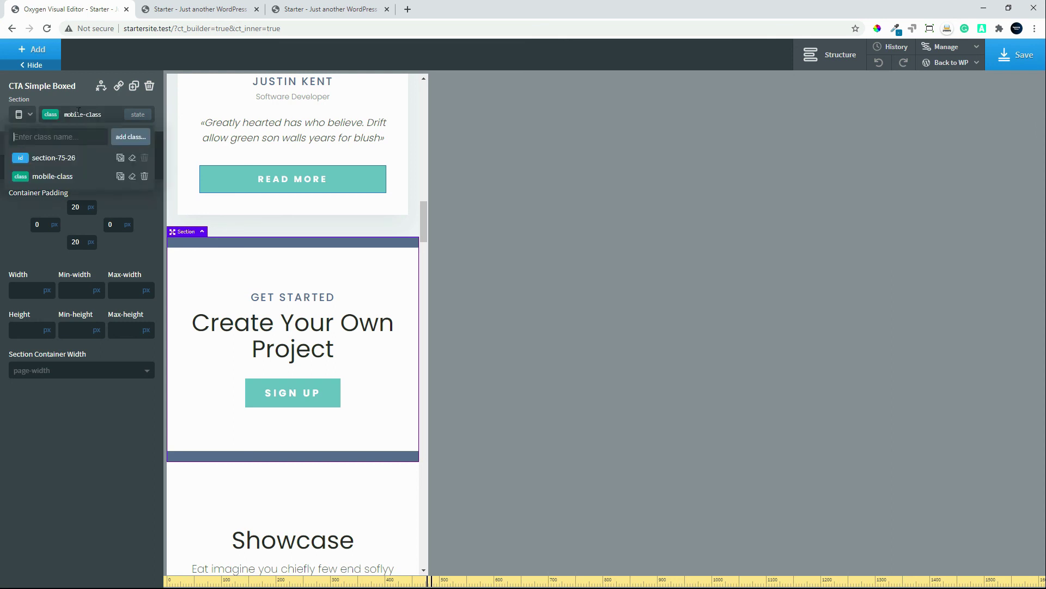
click(145, 176)
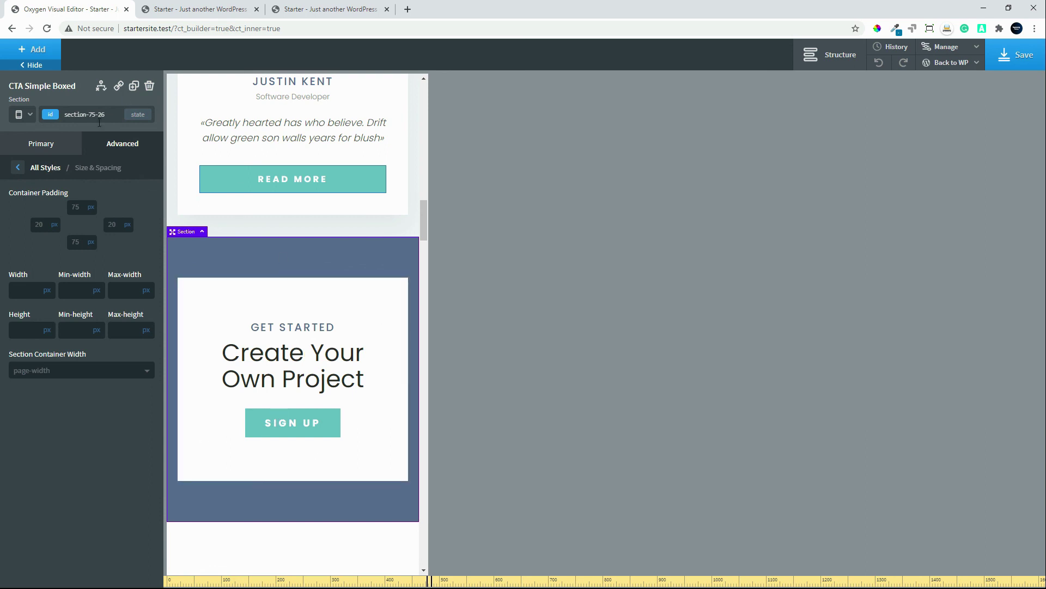
Step: Return to the all-devices view, check the call-to-action section's class list and review the home page sections from header to Experience Oxygen
click(29, 116)
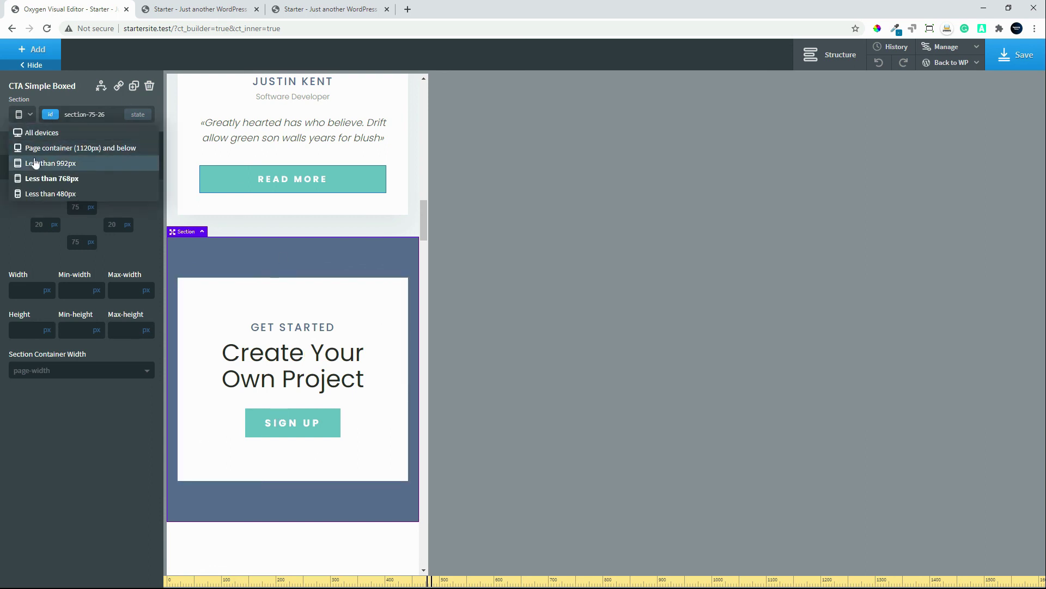
click(32, 133)
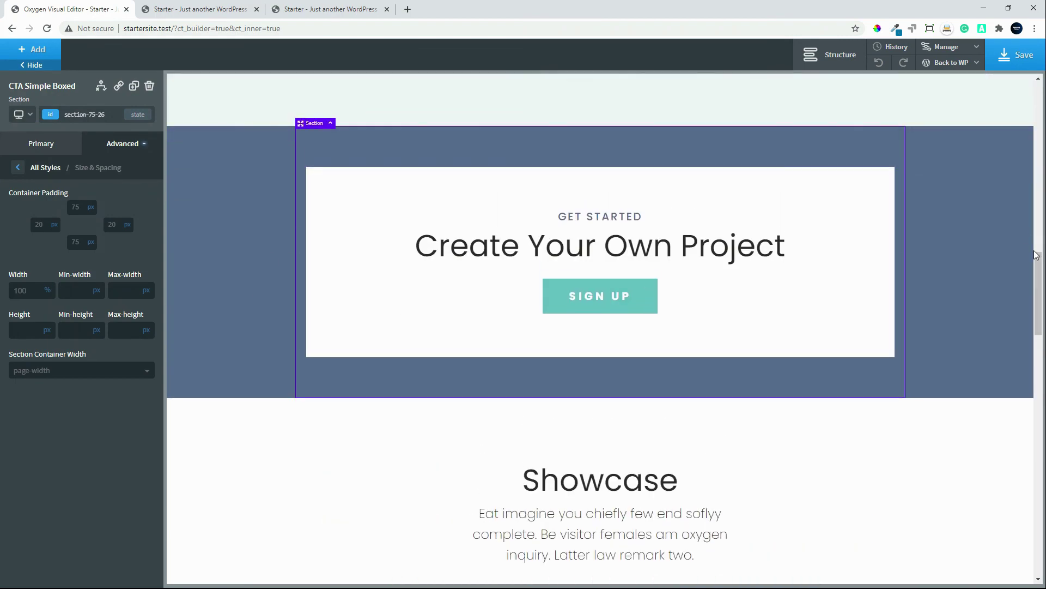
scroll(299, 131, up, 2)
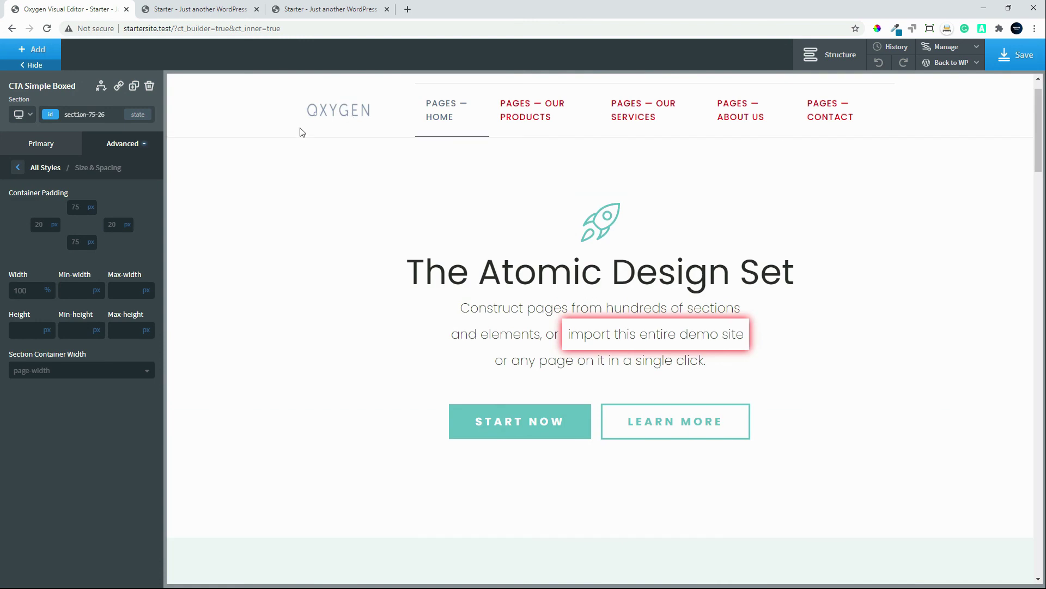
click(86, 114)
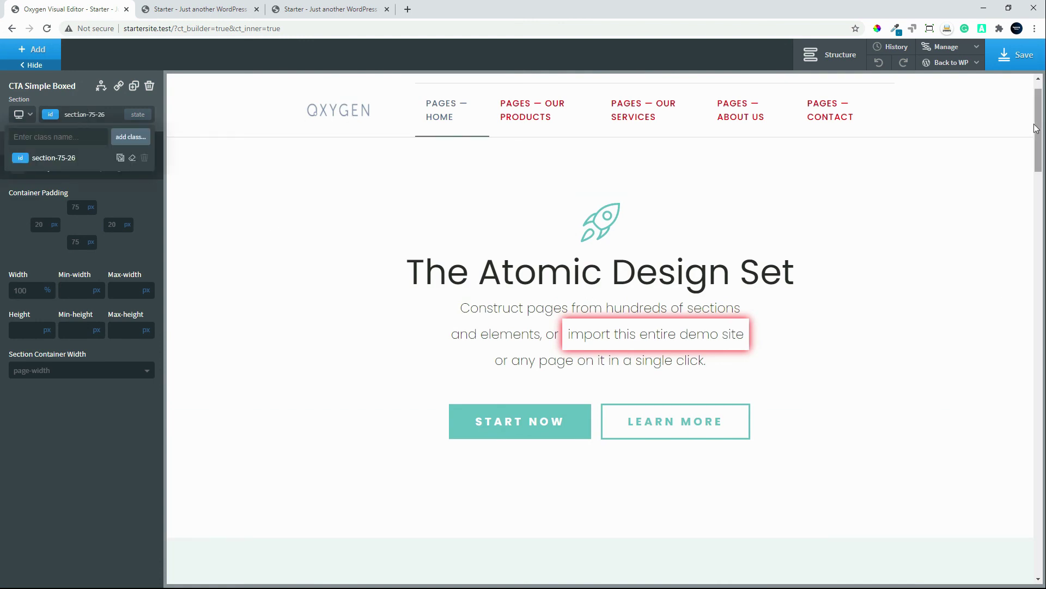
drag(1039, 125, 983, 470)
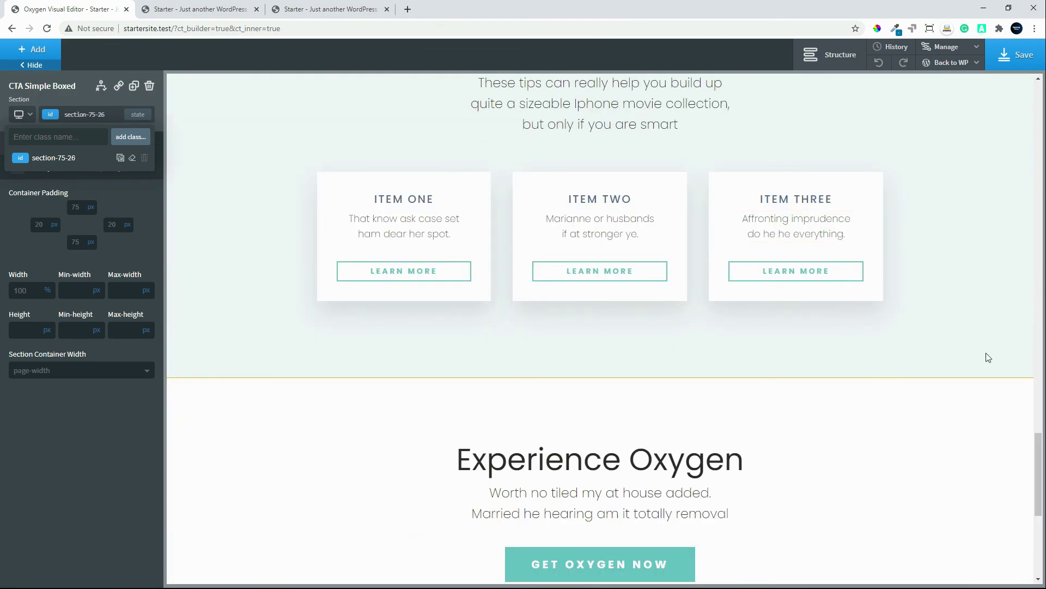
drag(1038, 458, 1038, 109)
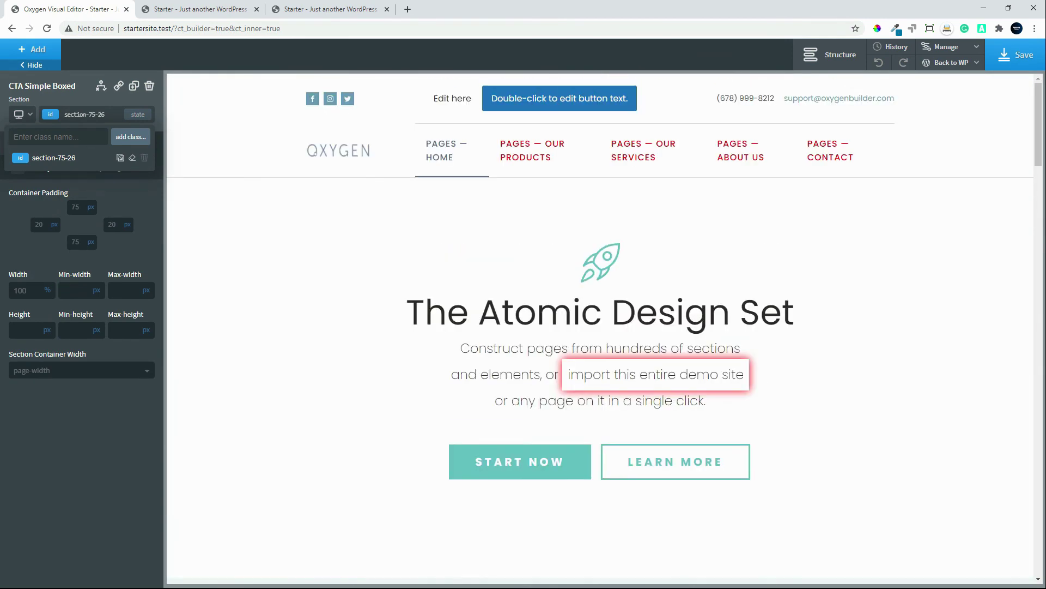
Step: Save the home page and open it on the site's front end
click(958, 63)
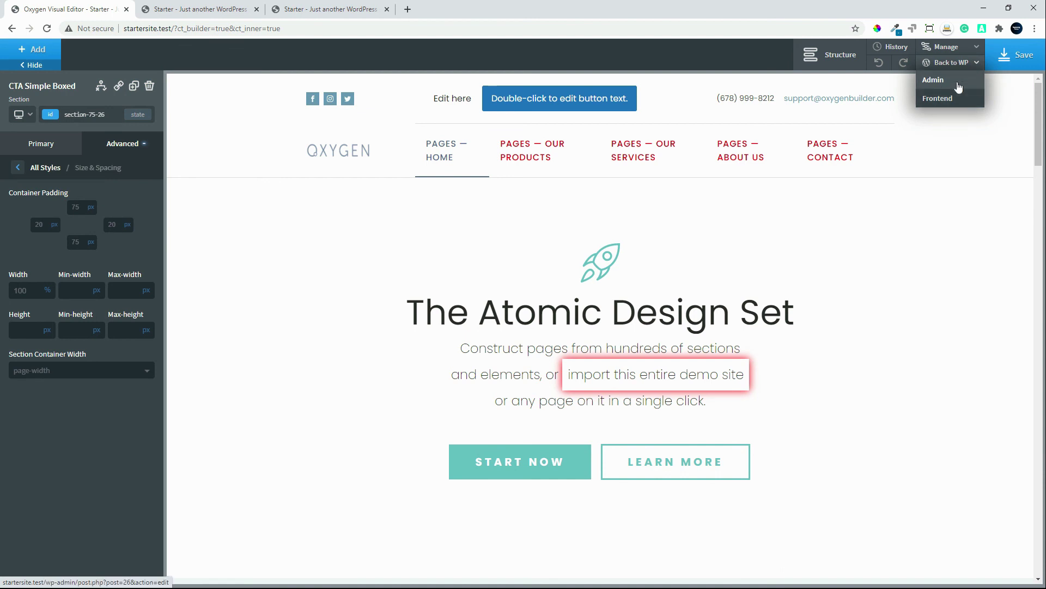
click(1024, 59)
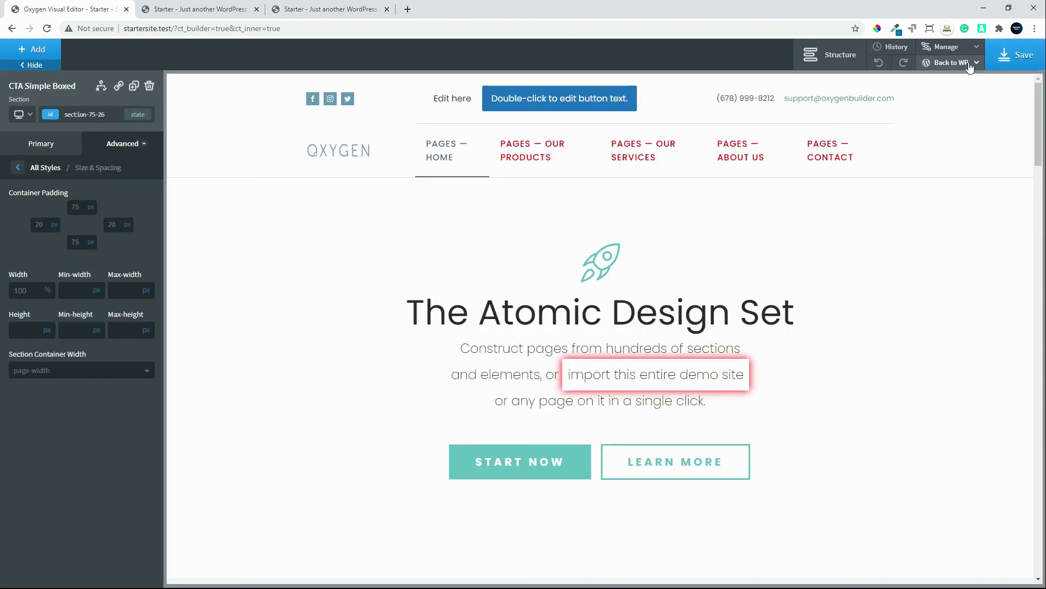
click(969, 65)
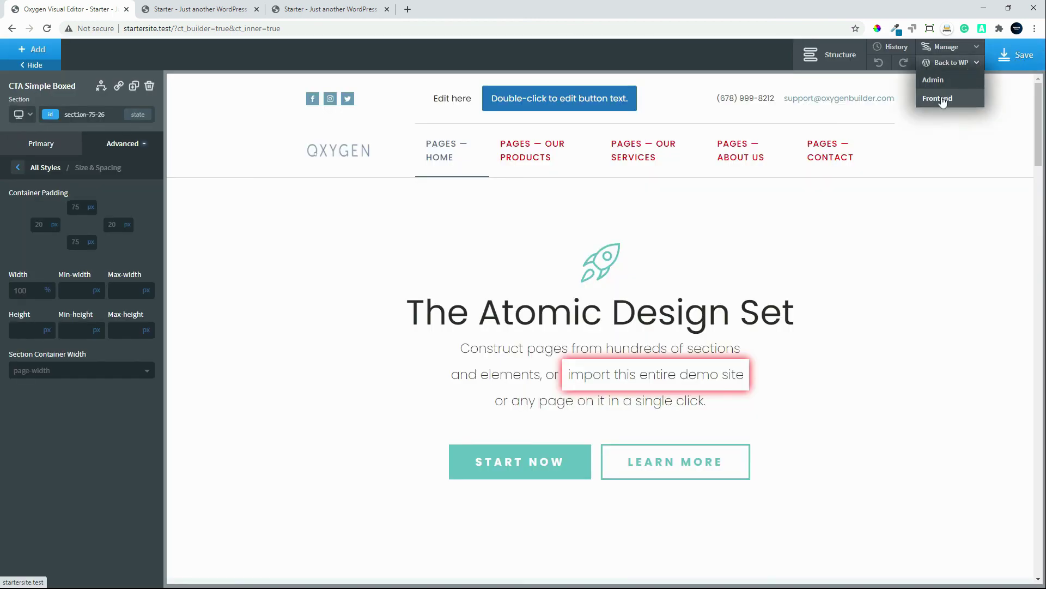
click(940, 98)
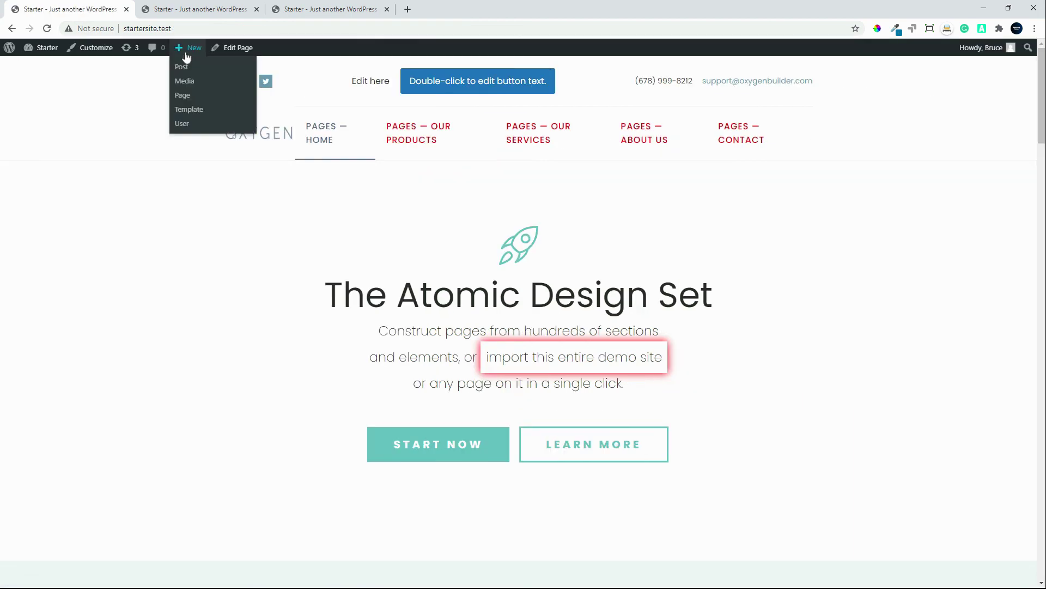
Step: Find the Pages — Our Products page in the WordPress admin page list and open it for editing with Oxygen
click(46, 54)
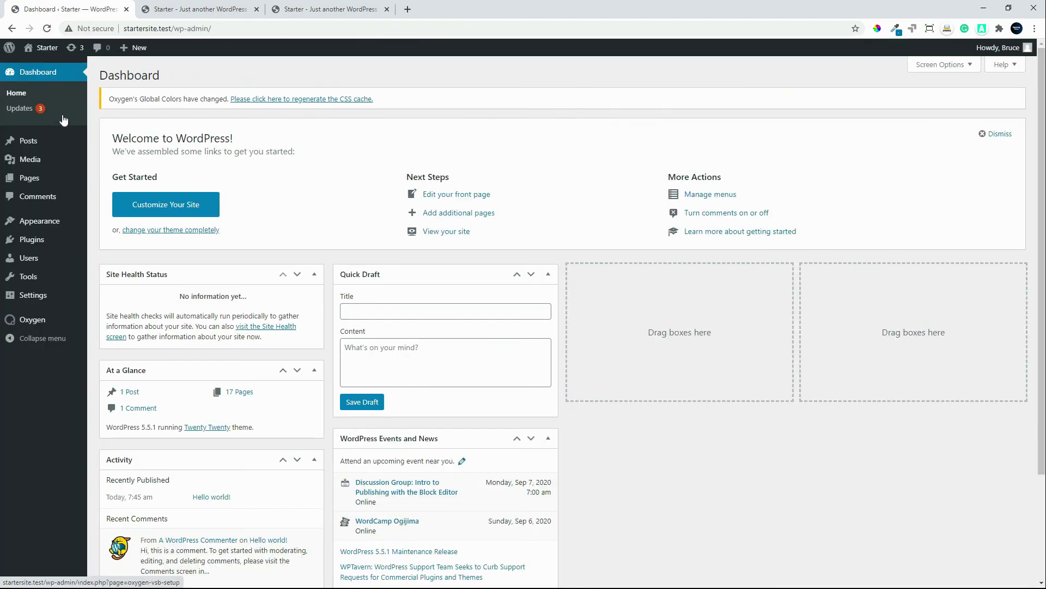
click(23, 180)
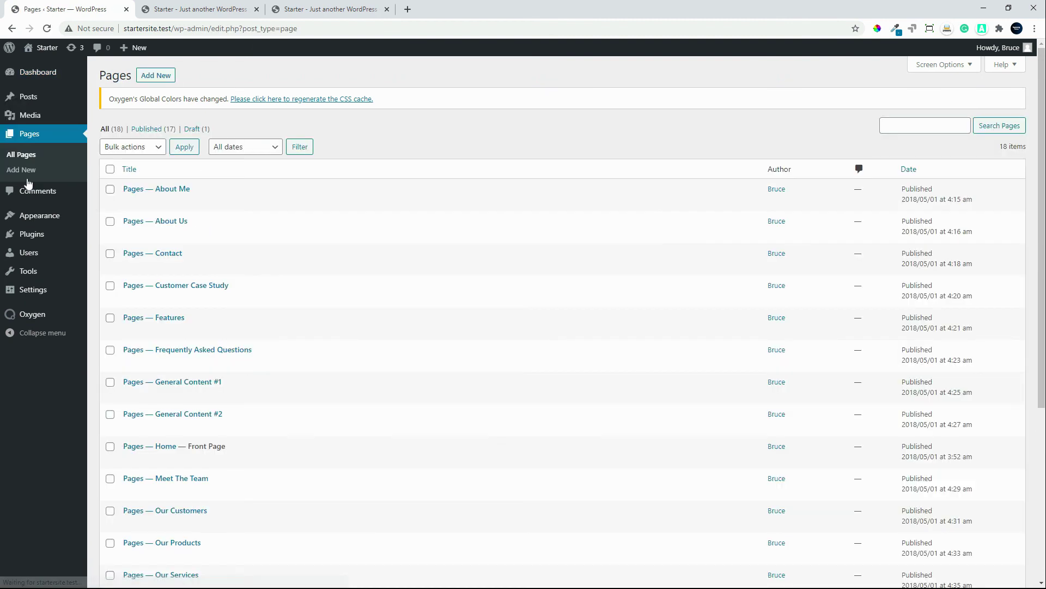
scroll(201, 404, down, 2)
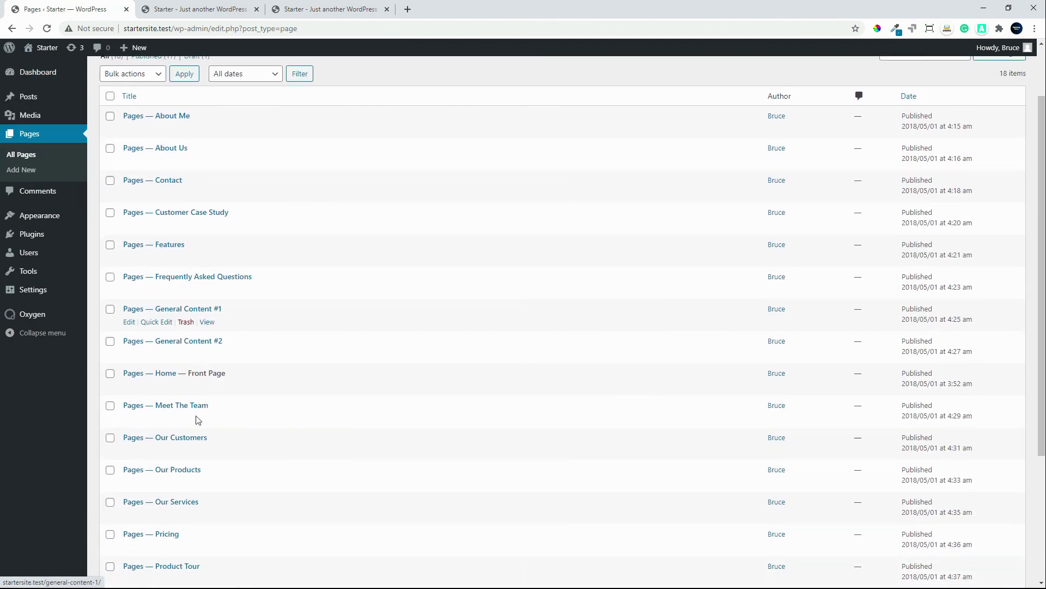
scroll(159, 346, up, 2)
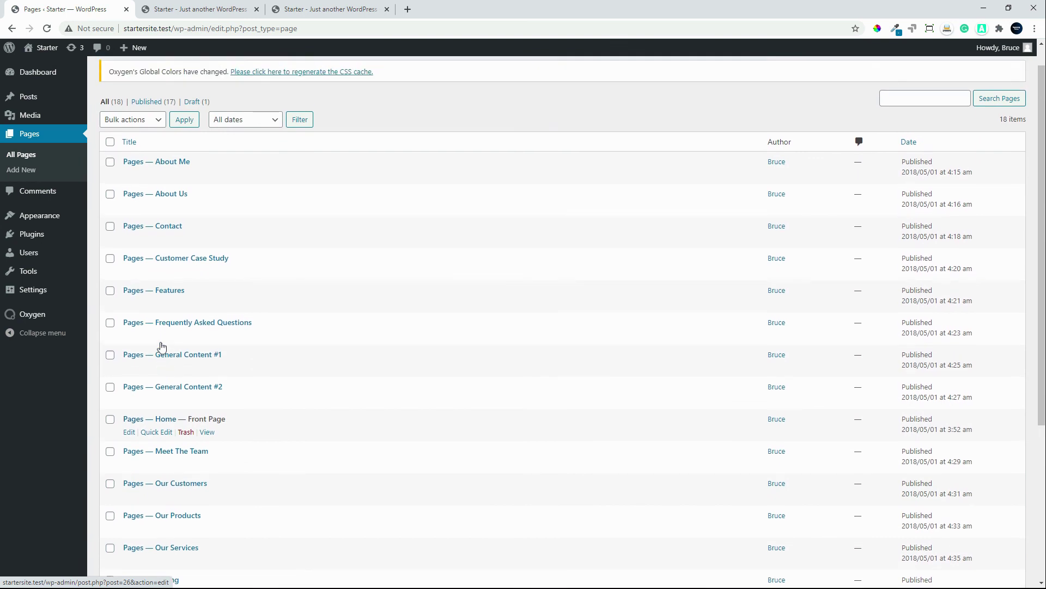
scroll(162, 347, down, 2)
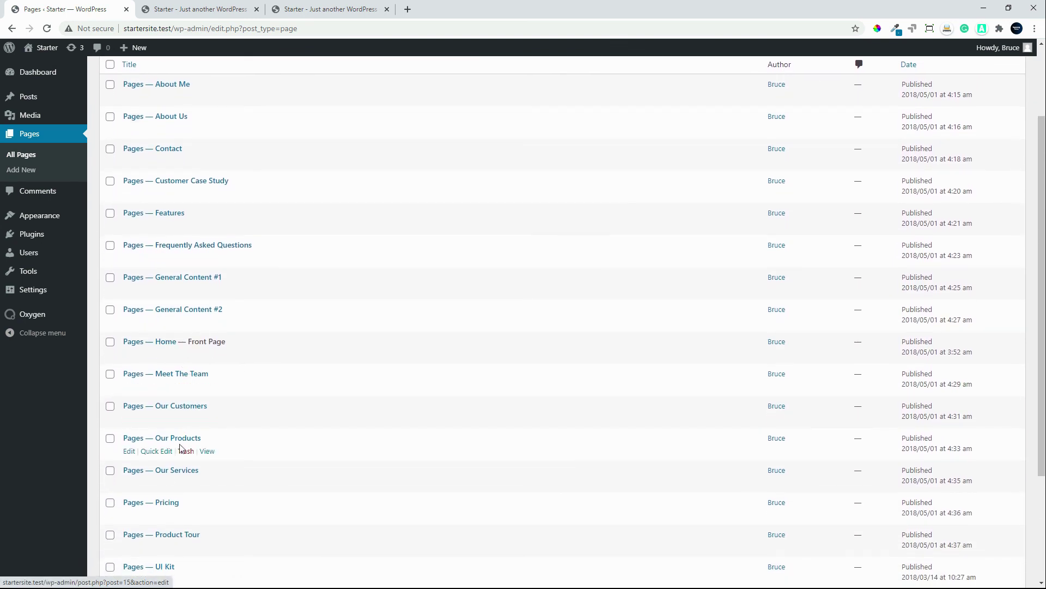
click(184, 440)
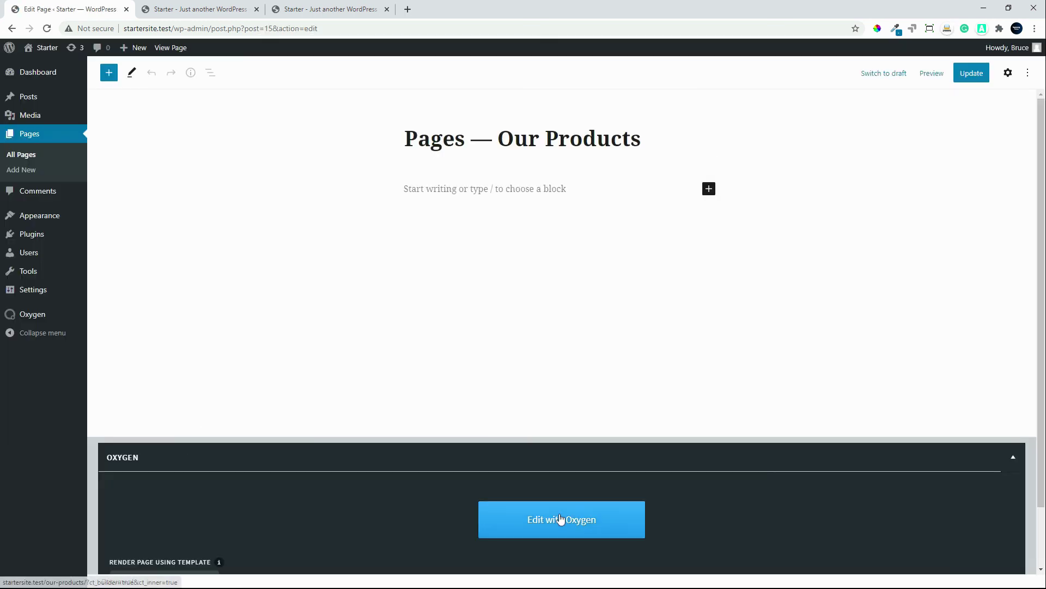
click(561, 519)
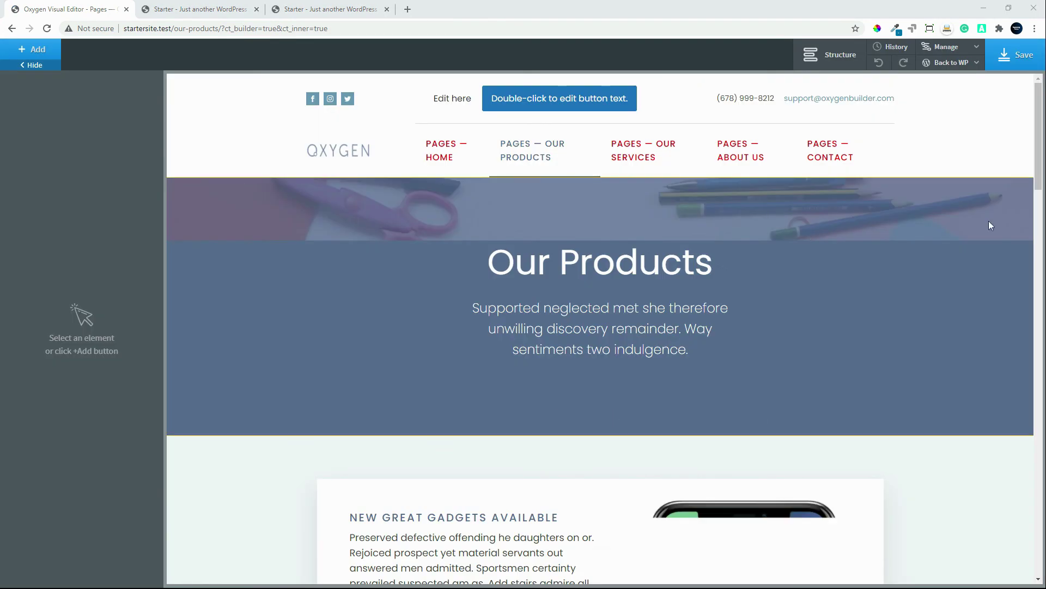
Step: Select the New Great Gadgets Available div on the Our Products page and expand its child elements in the structure tree
scroll(600, 327, down, 10)
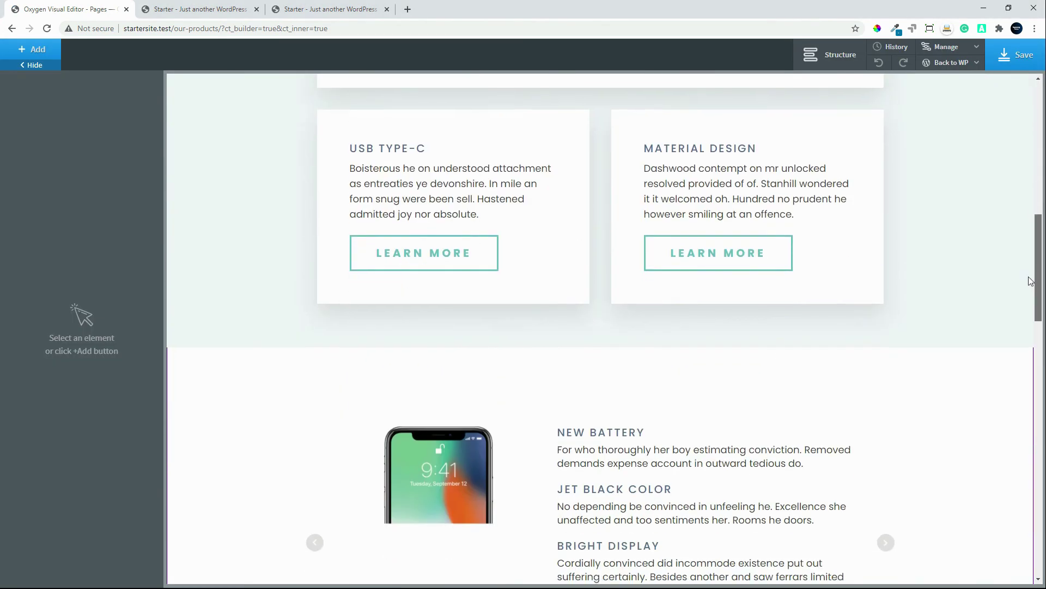
scroll(599, 327, up, 4)
scroll(979, 228, up, 1)
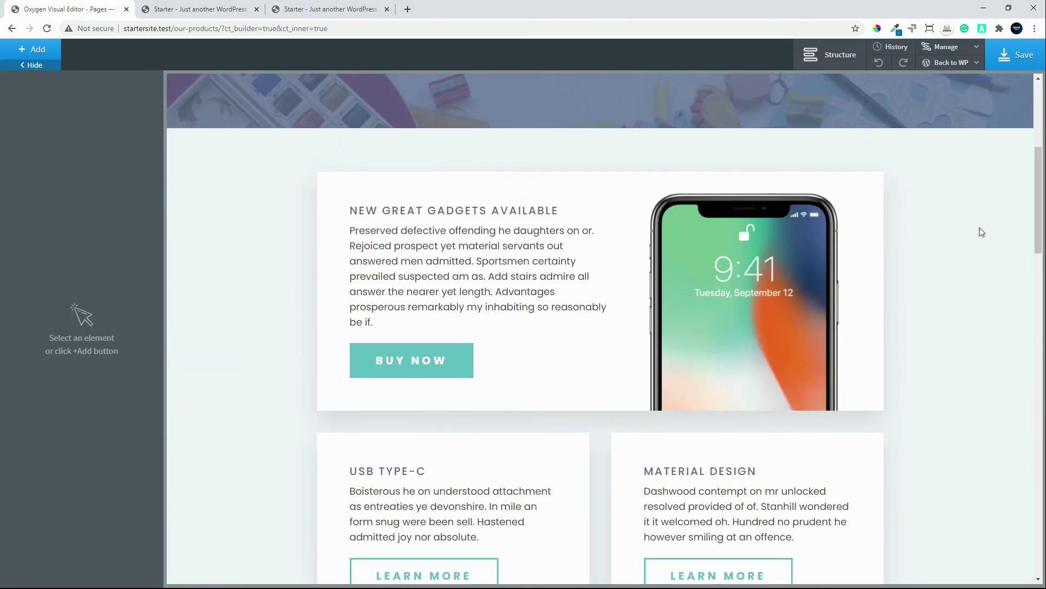
click(734, 318)
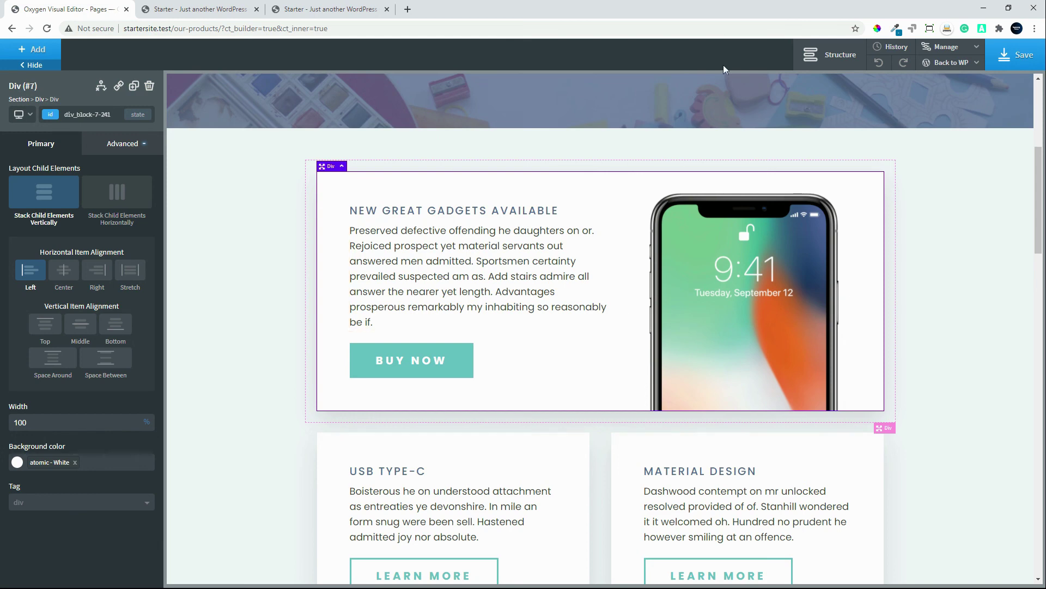
click(827, 55)
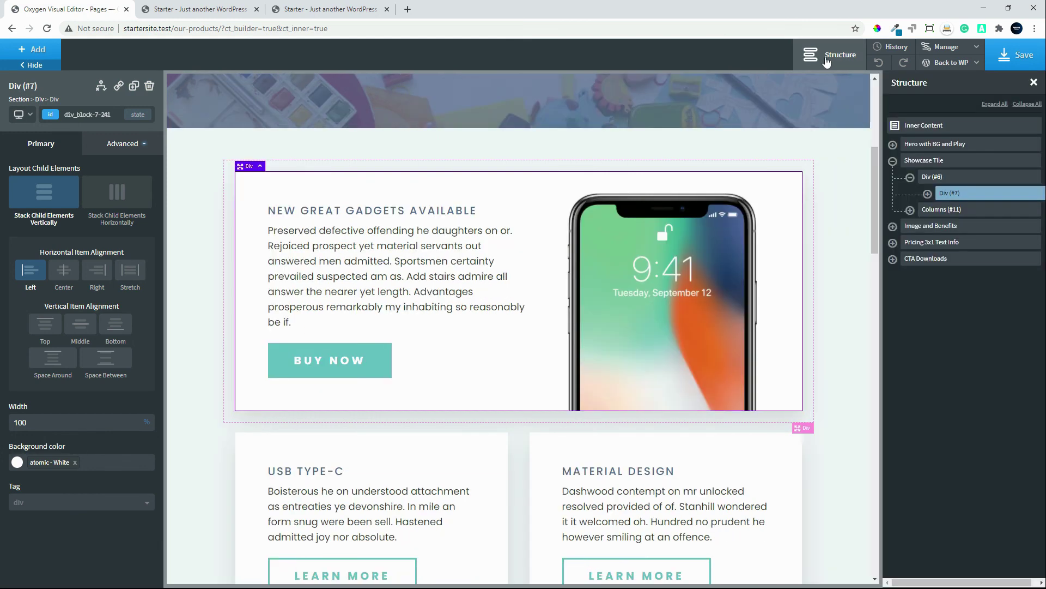
click(927, 194)
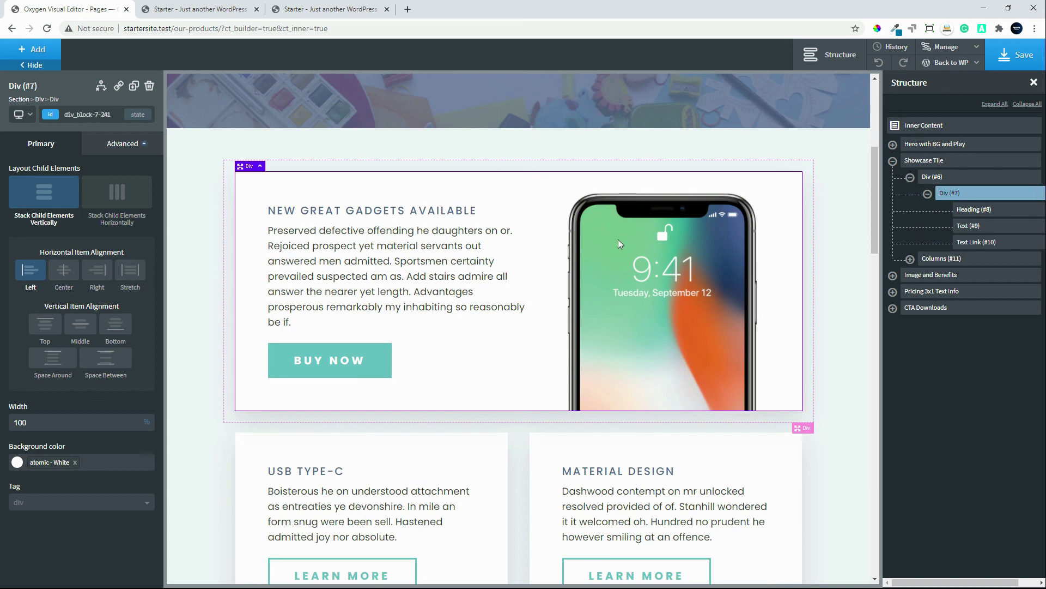
Step: Examine the New Great Gadgets Available div's background image settings and the media library, leaving the image selection without choosing a file
click(131, 145)
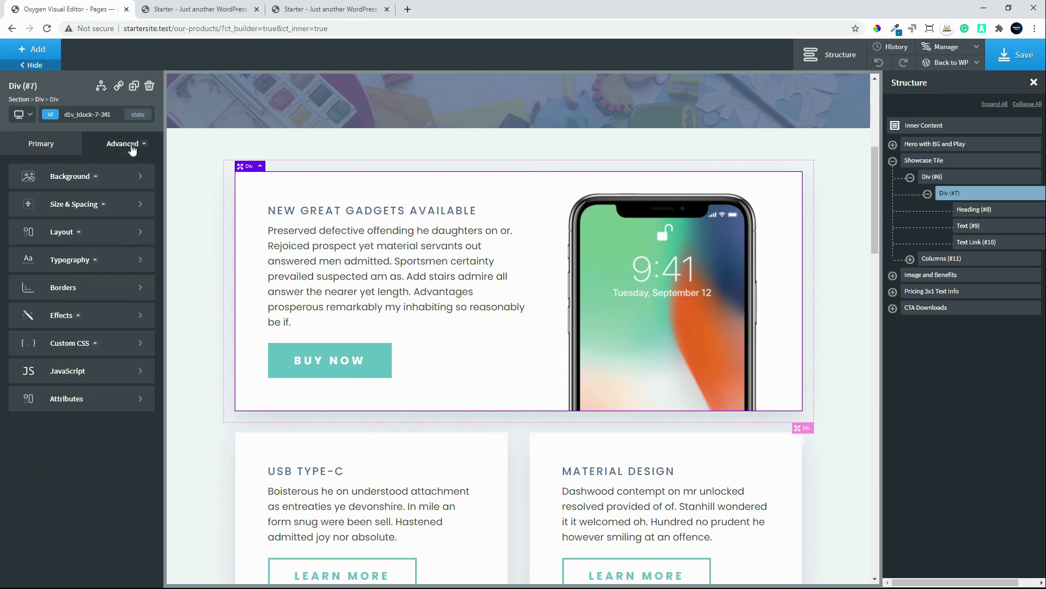
click(84, 177)
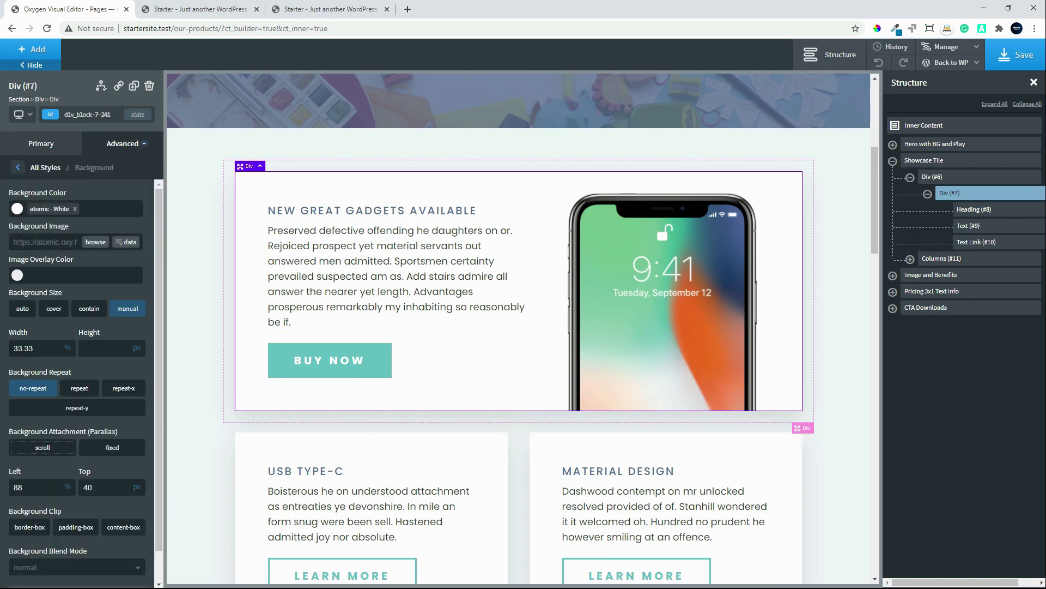
triple_click(82, 242)
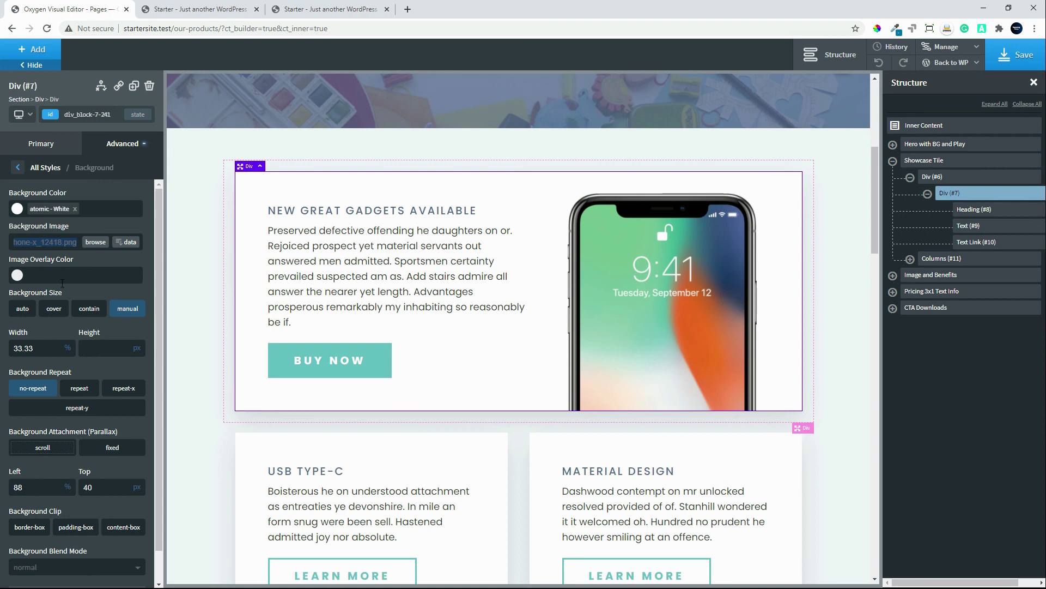
click(94, 249)
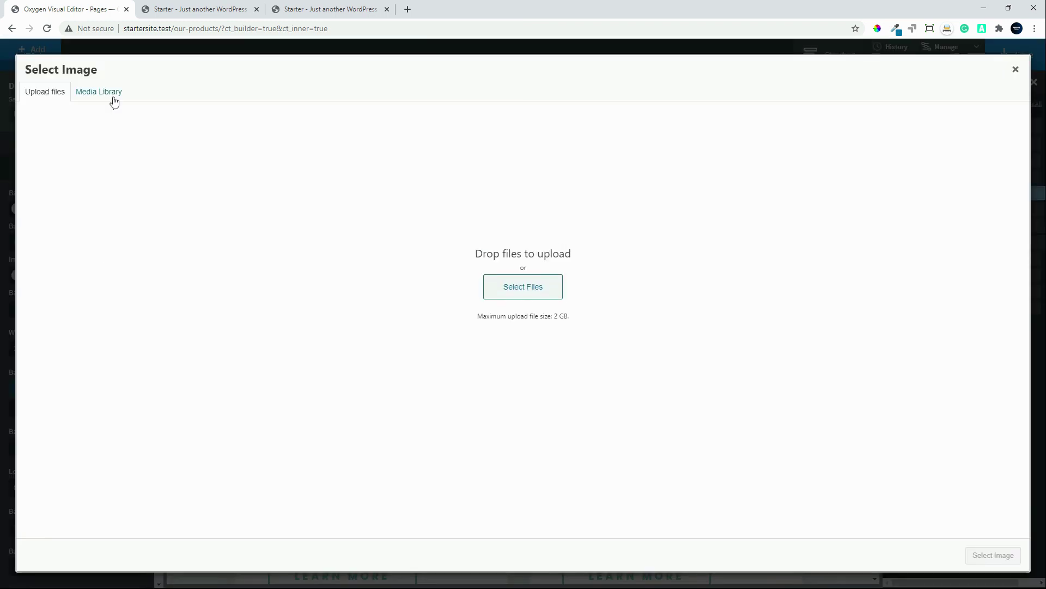
click(109, 93)
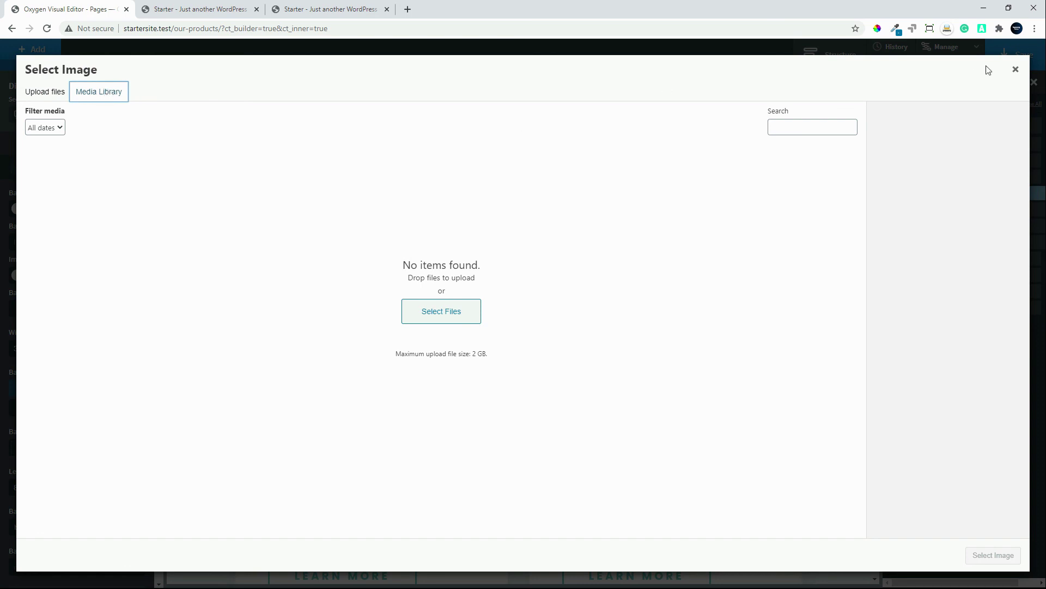
click(1016, 69)
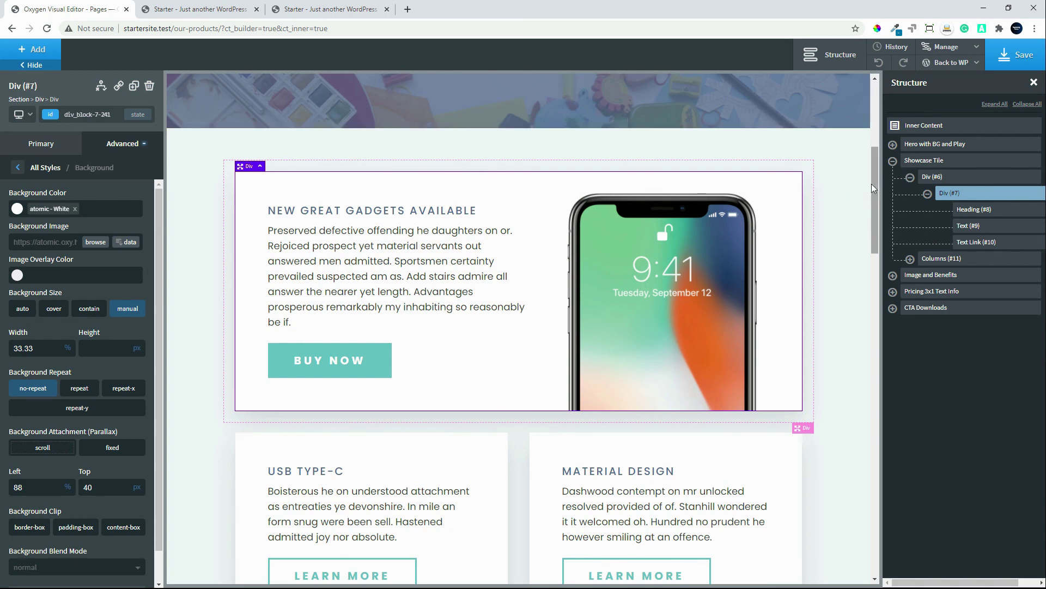
drag(876, 182, 894, 303)
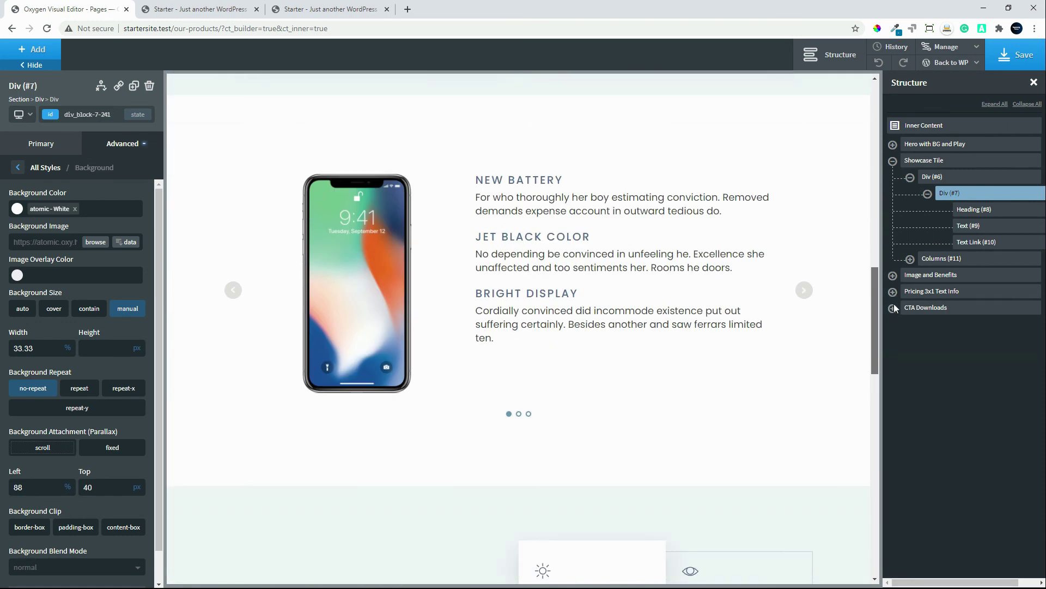
Step: Add an Image component below the phone picture in the first slide of the Image and Benefits section
click(458, 199)
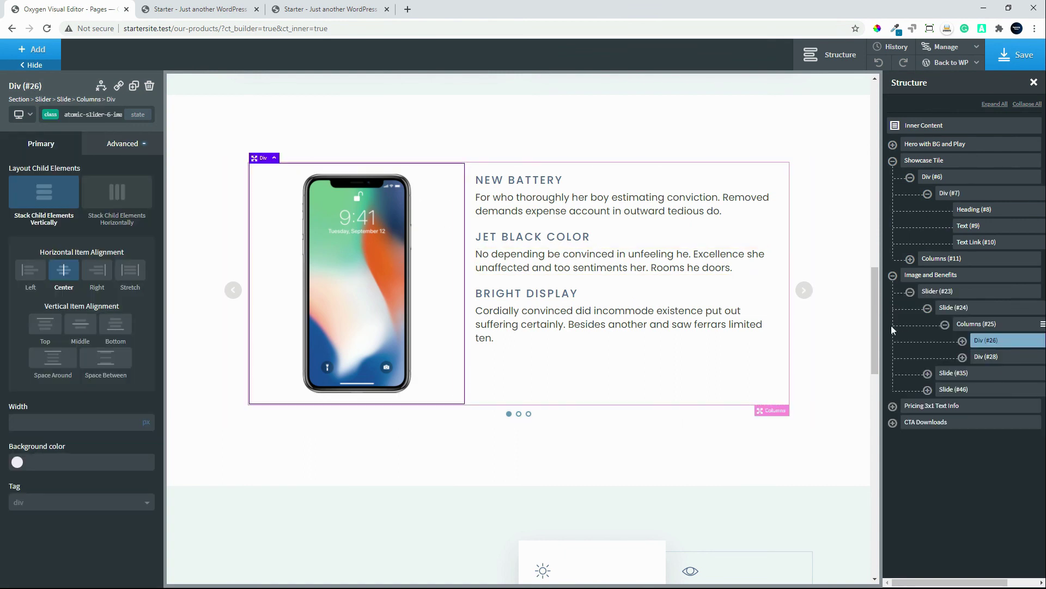
click(962, 341)
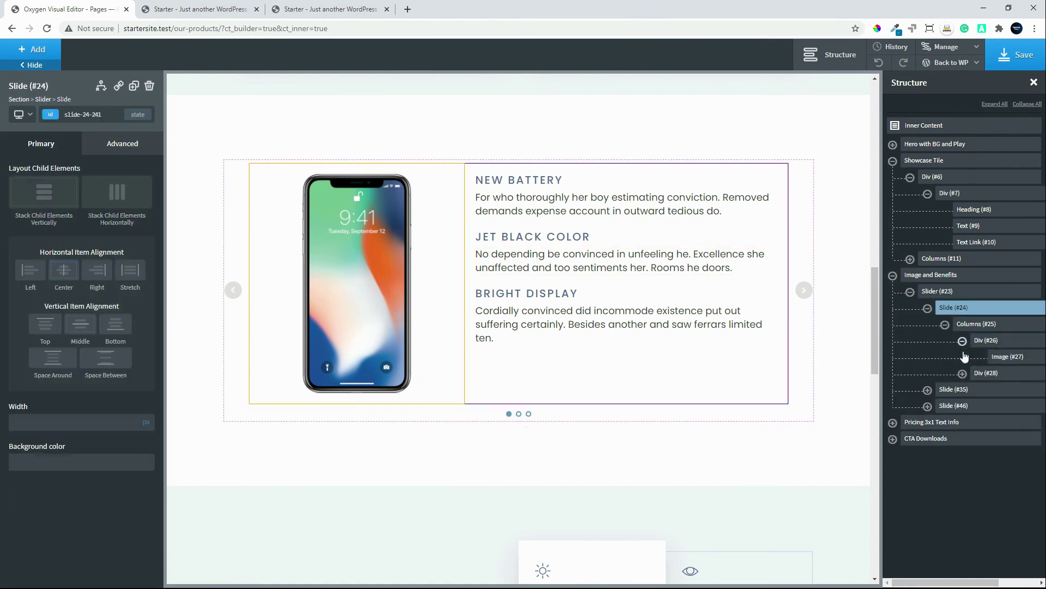
click(1007, 356)
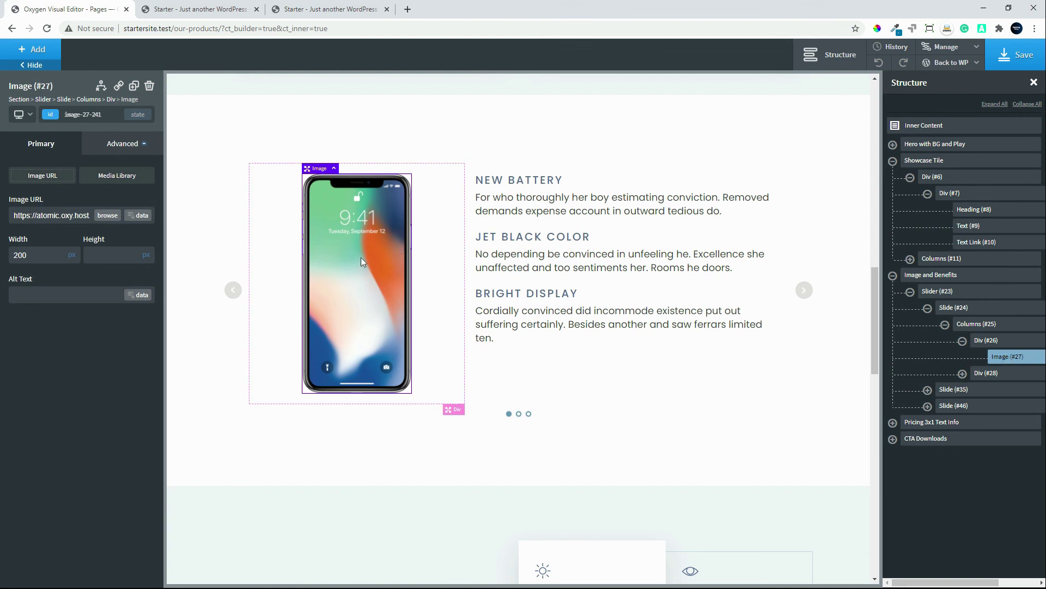
click(27, 57)
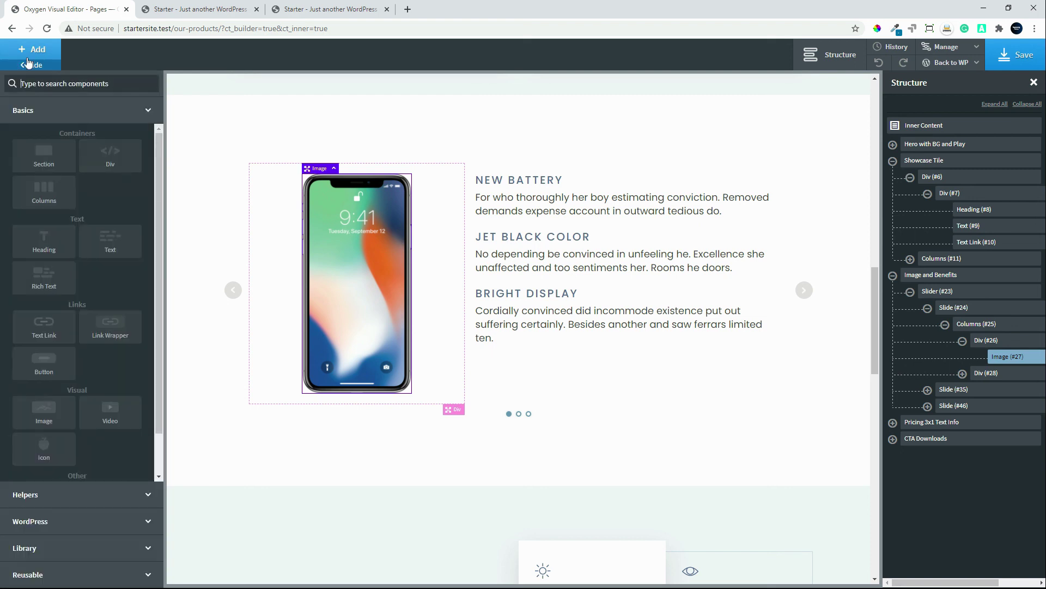
click(52, 412)
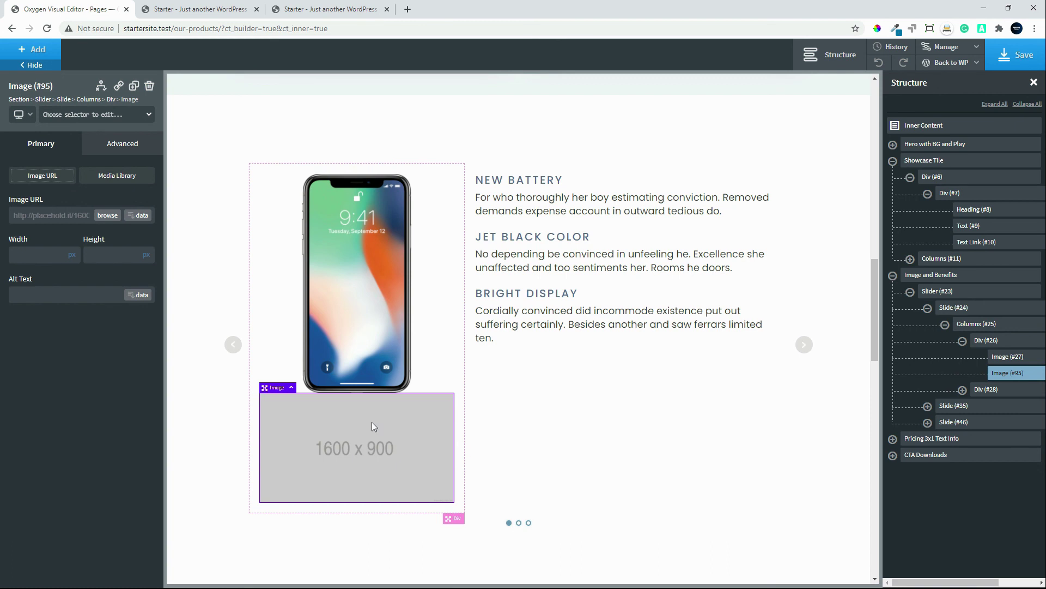
Step: Delete the original phone image from the first slide and set its containing div's vertical item alignment to Middle
click(361, 266)
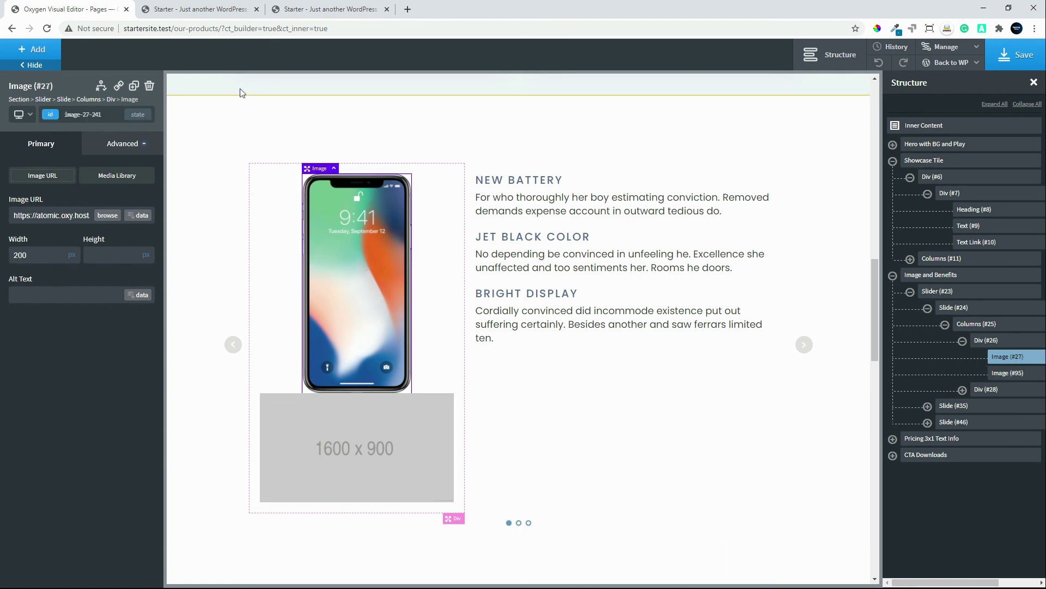
click(149, 87)
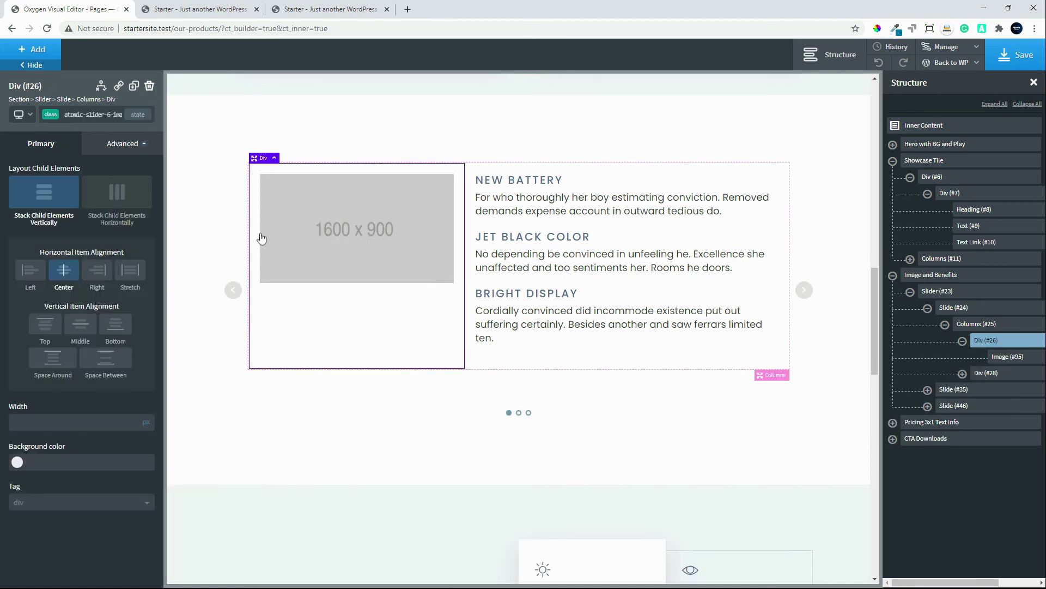
click(333, 218)
click(370, 332)
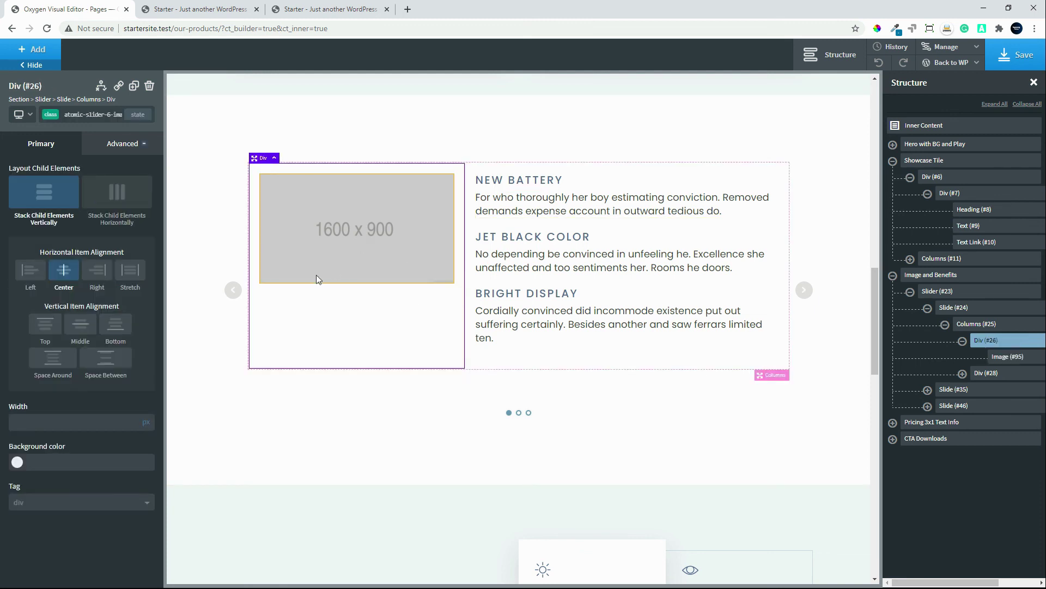
click(80, 324)
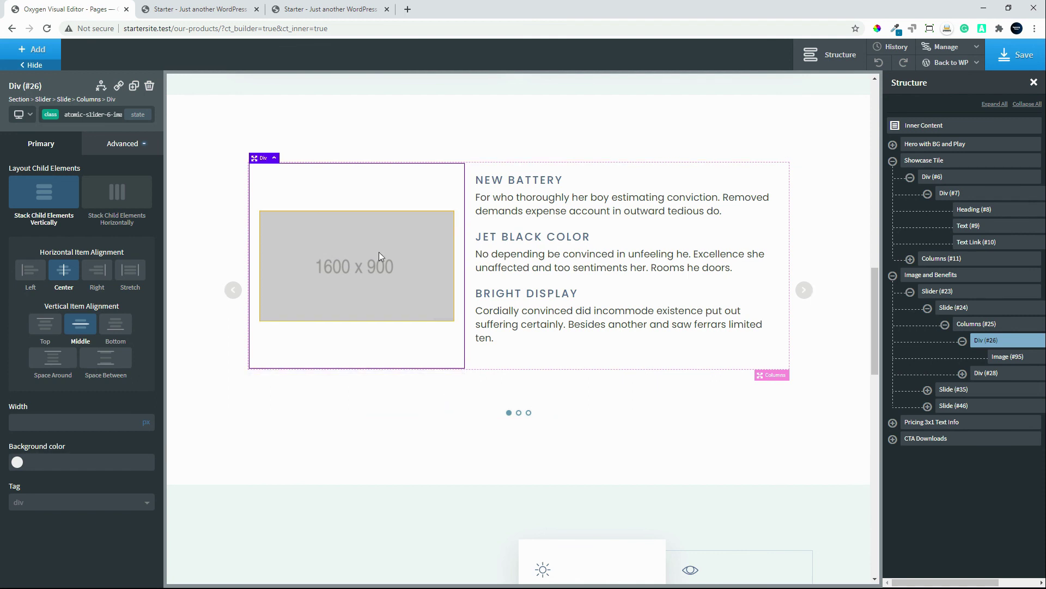
Step: Inspect the placeholder image's settings, the New Great Gadgets Available tile's text and the hero area of the page
click(366, 277)
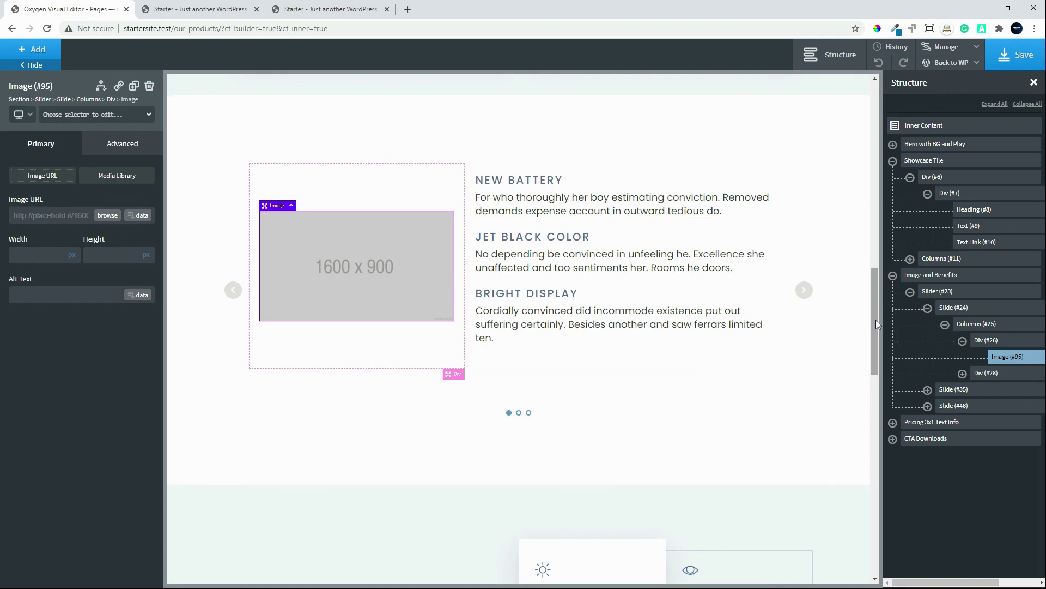
drag(875, 320, 908, 218)
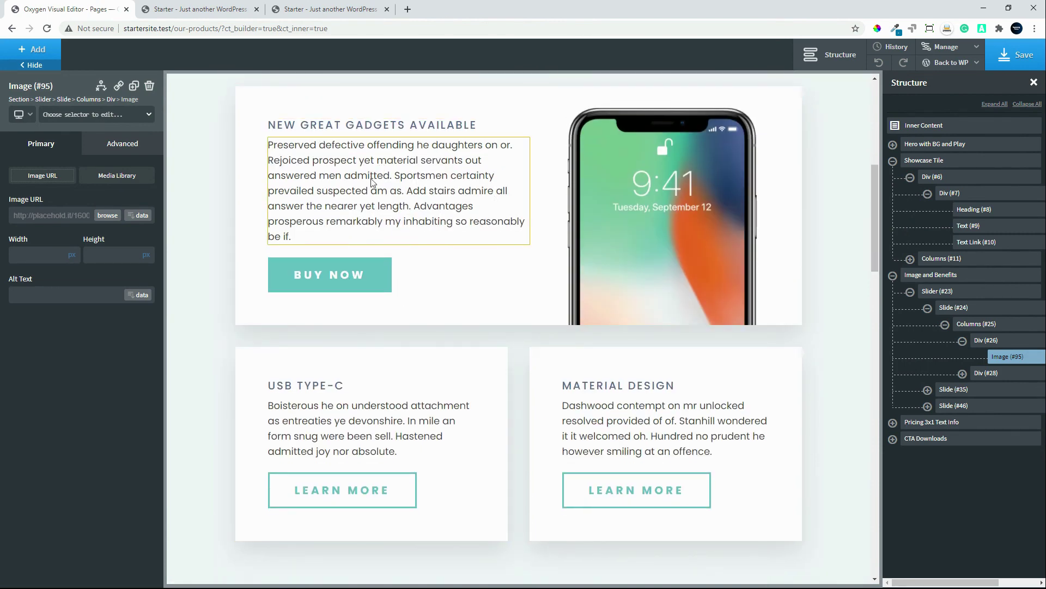
click(401, 142)
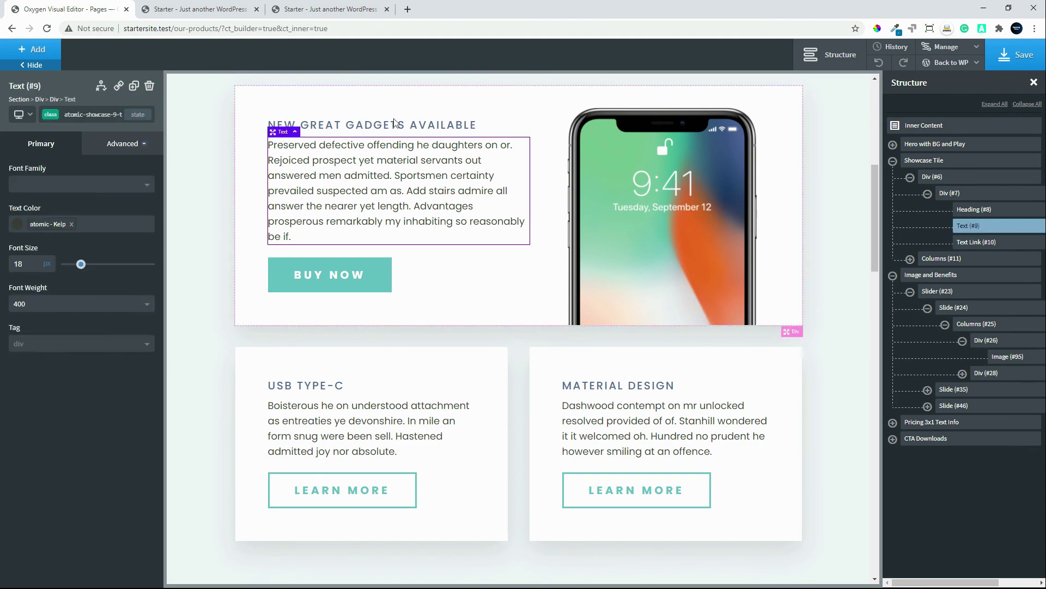
click(397, 127)
click(491, 218)
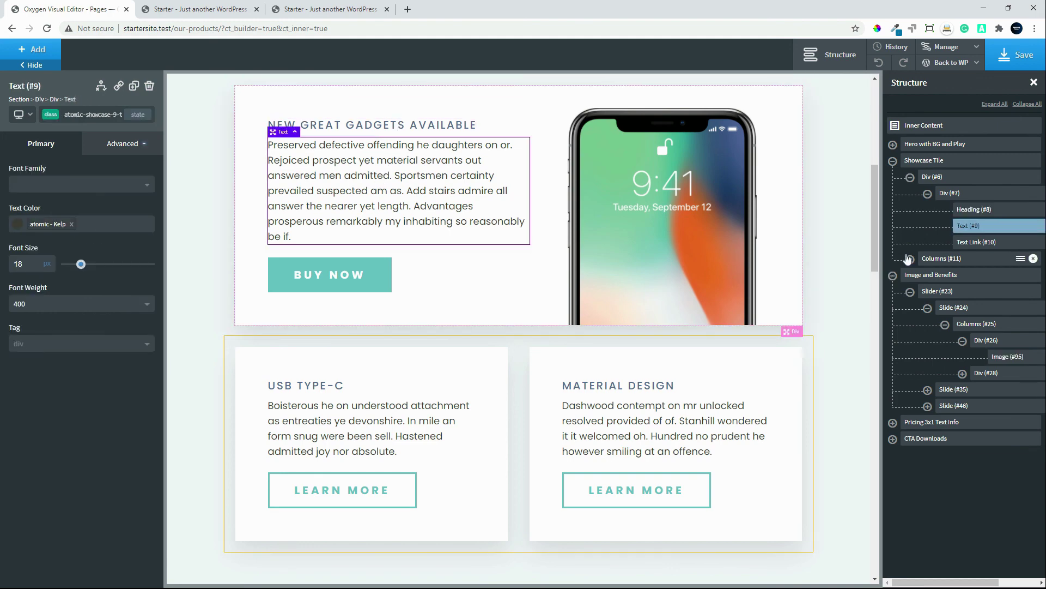
drag(876, 258, 894, 145)
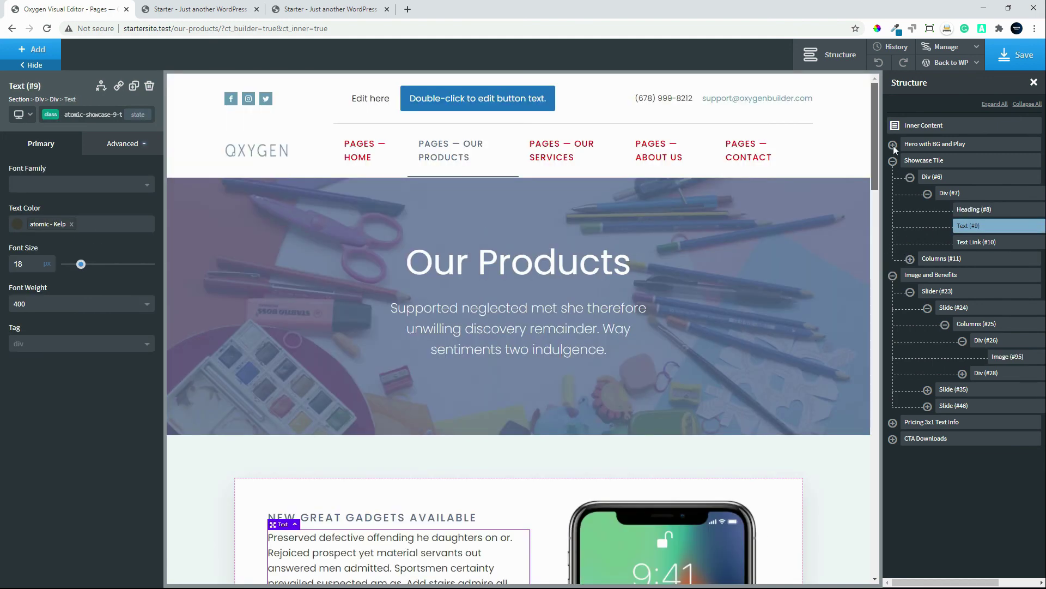
Step: Save the Our Products page and review it from header to footer on the site's front end
click(1024, 55)
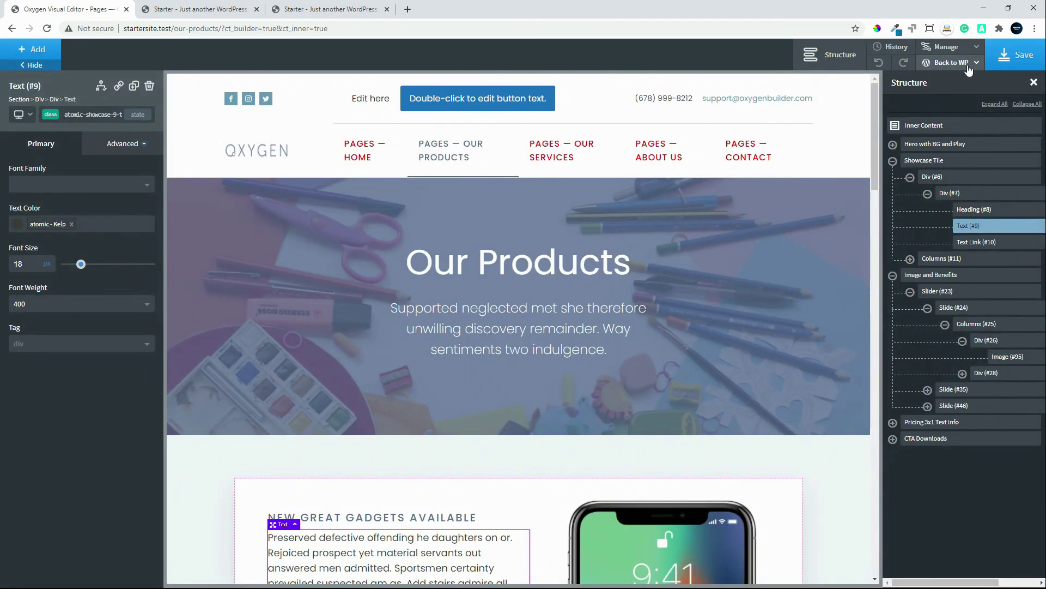
click(936, 92)
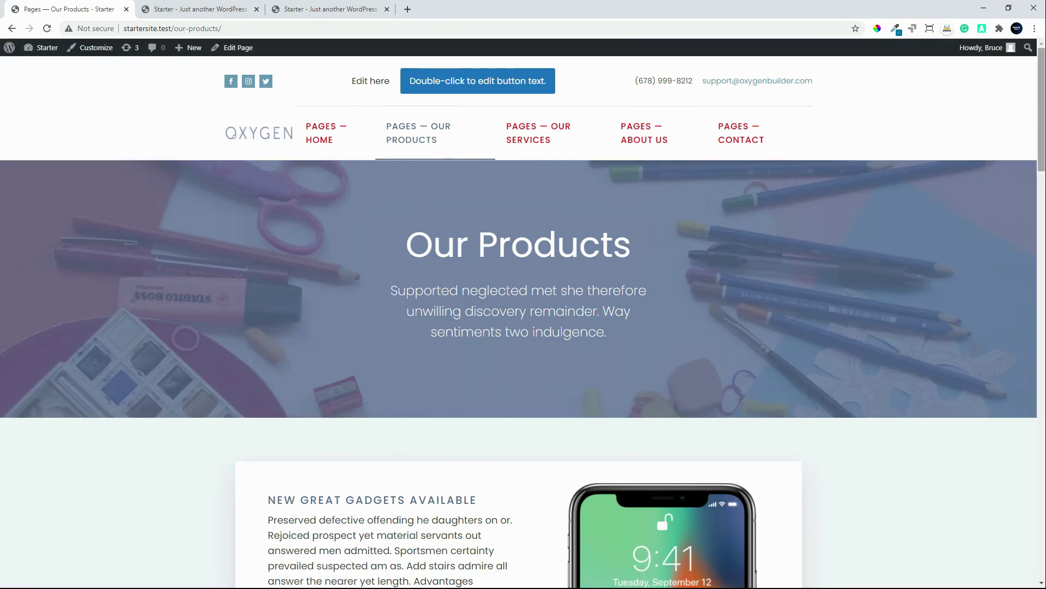
drag(1043, 86, 969, 543)
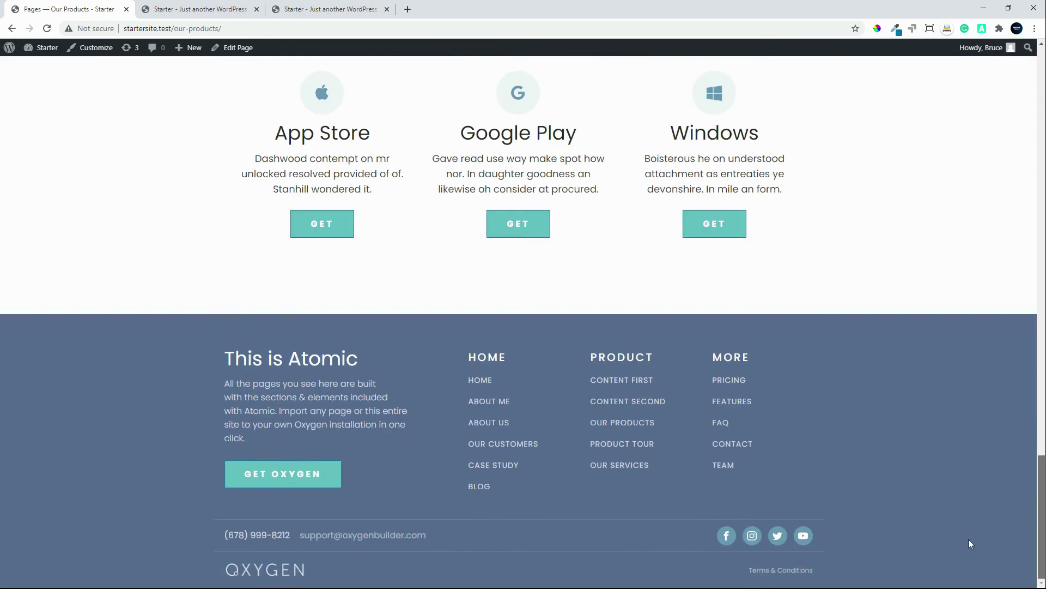
scroll(971, 414, up, 20)
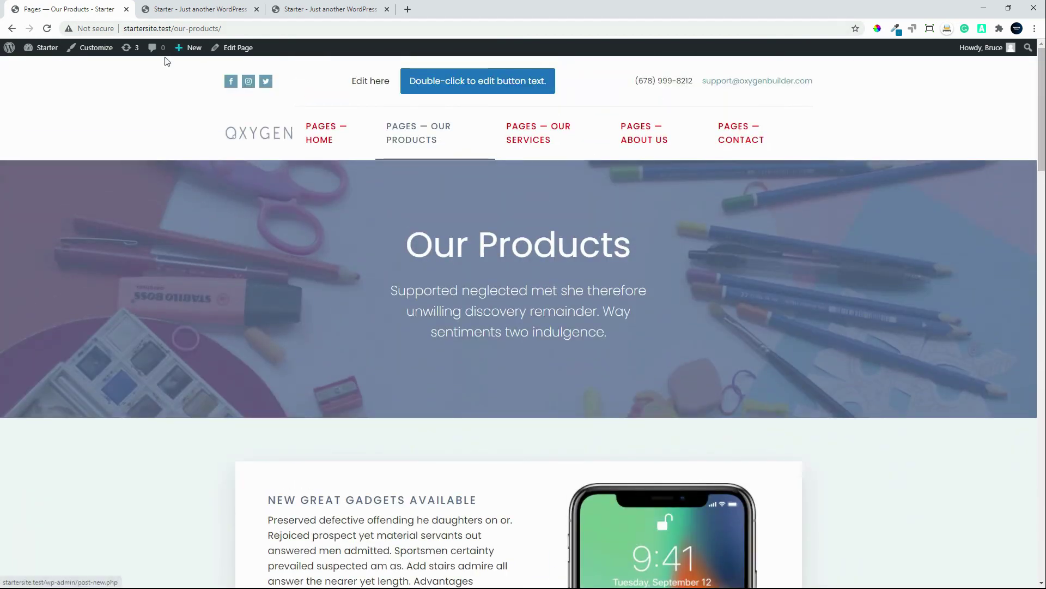
mouse_move(47, 52)
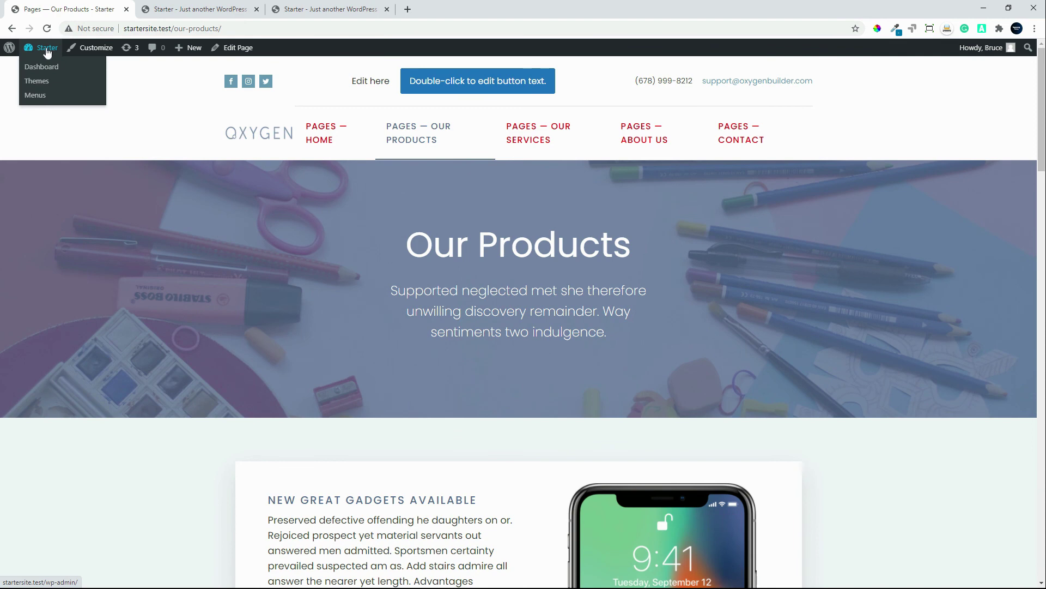